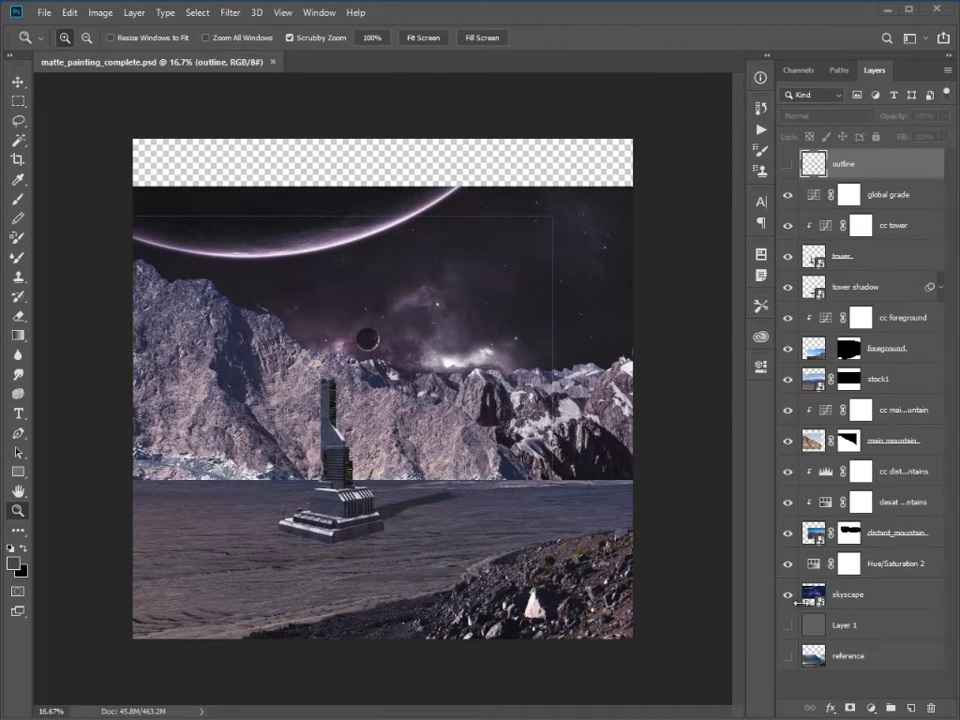
# Save a copy of the document as matte_painting_flattened in the sources folder.
pyautogui.click(44, 13)
pyautogui.click(62, 180)
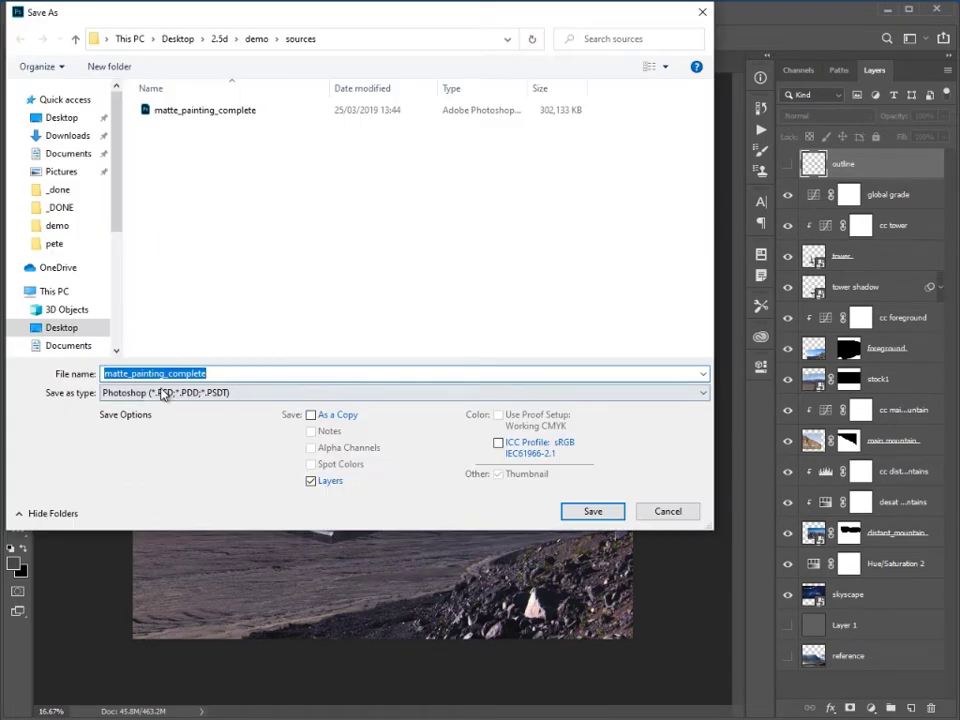
pyautogui.doubleClick(466, 379)
pyautogui.write('f')
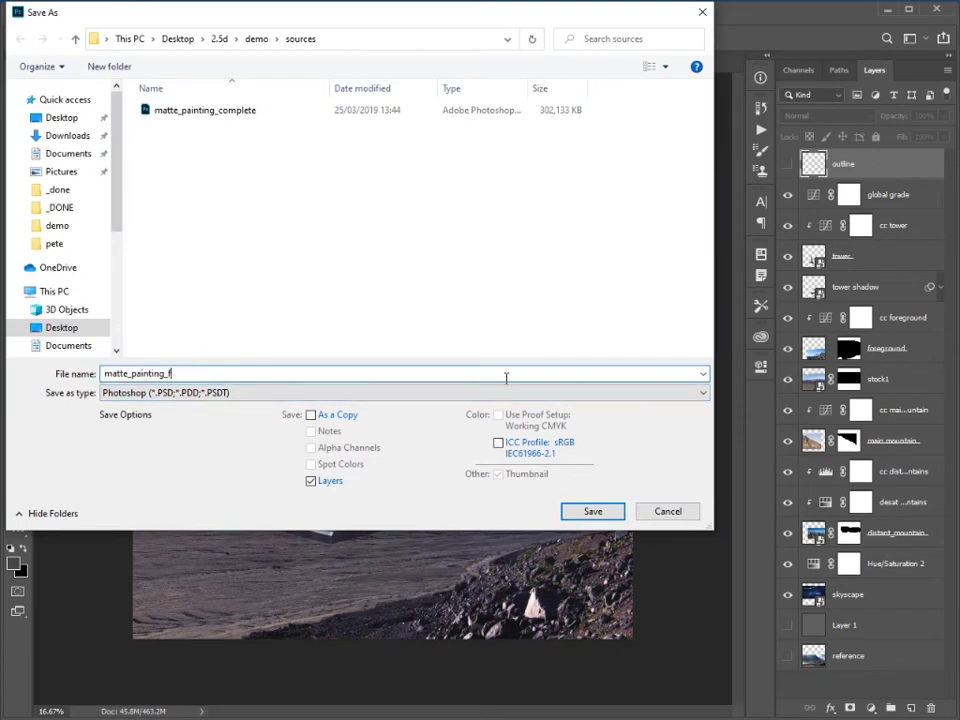
pyautogui.write('lattened')
pyautogui.click(589, 511)
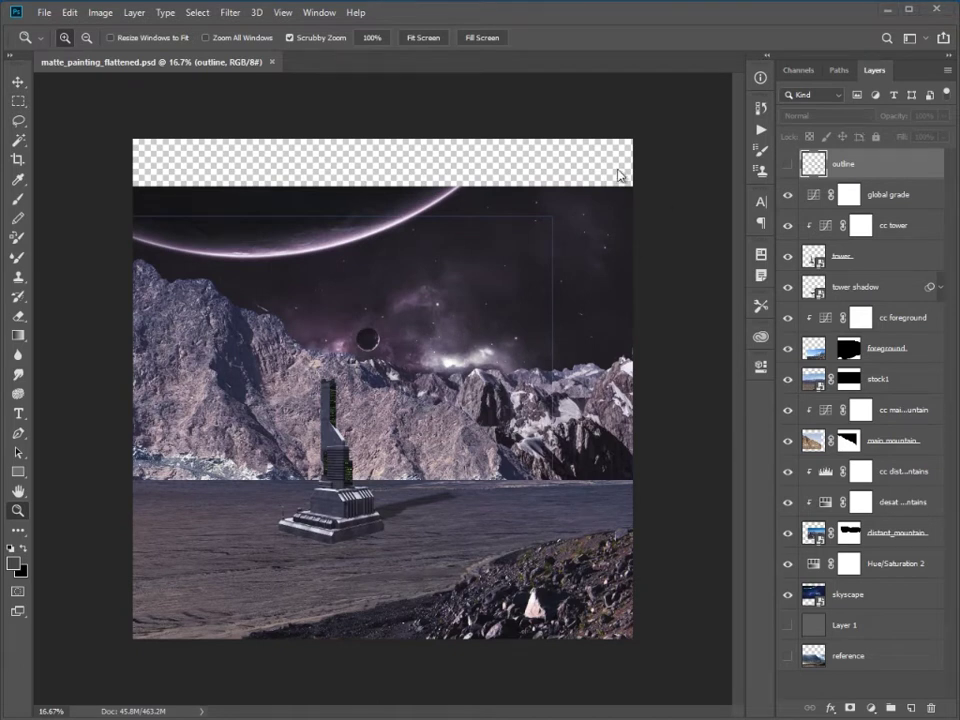
# Hide every layer in the document and delete the outline layer.
pyautogui.moveTo(788, 168); pyautogui.dragTo(797, 668)
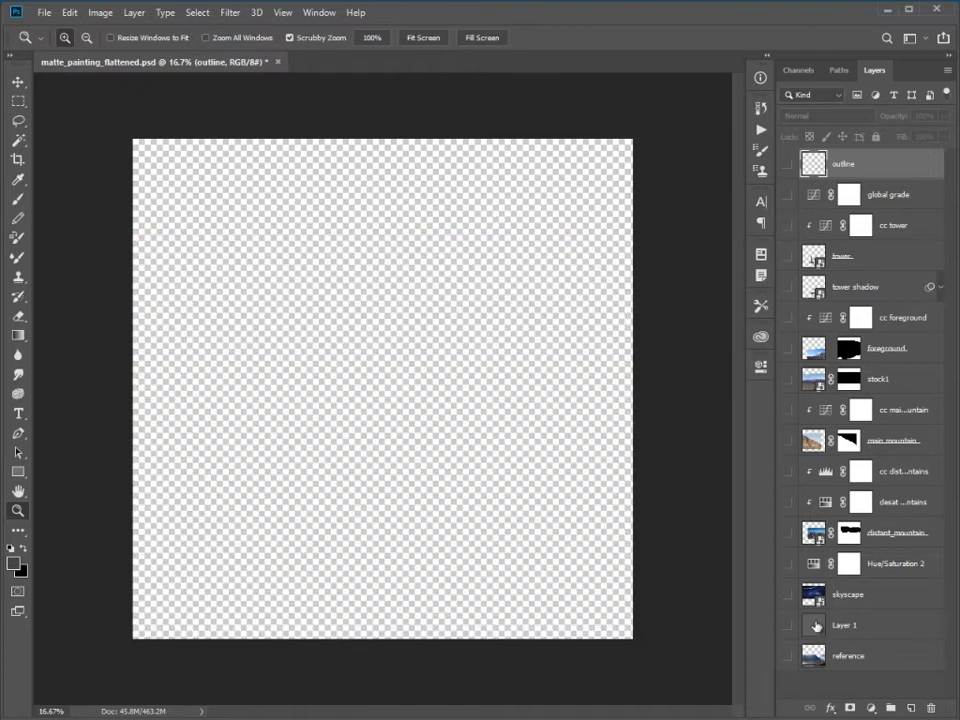
pyautogui.click(786, 164)
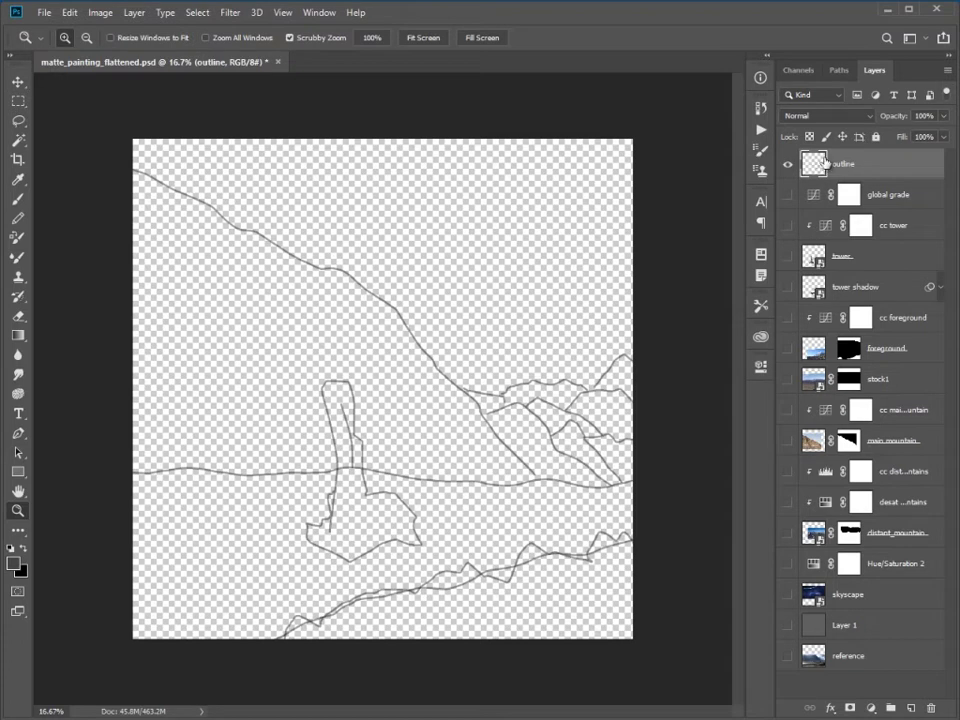
pyautogui.press('Delete')
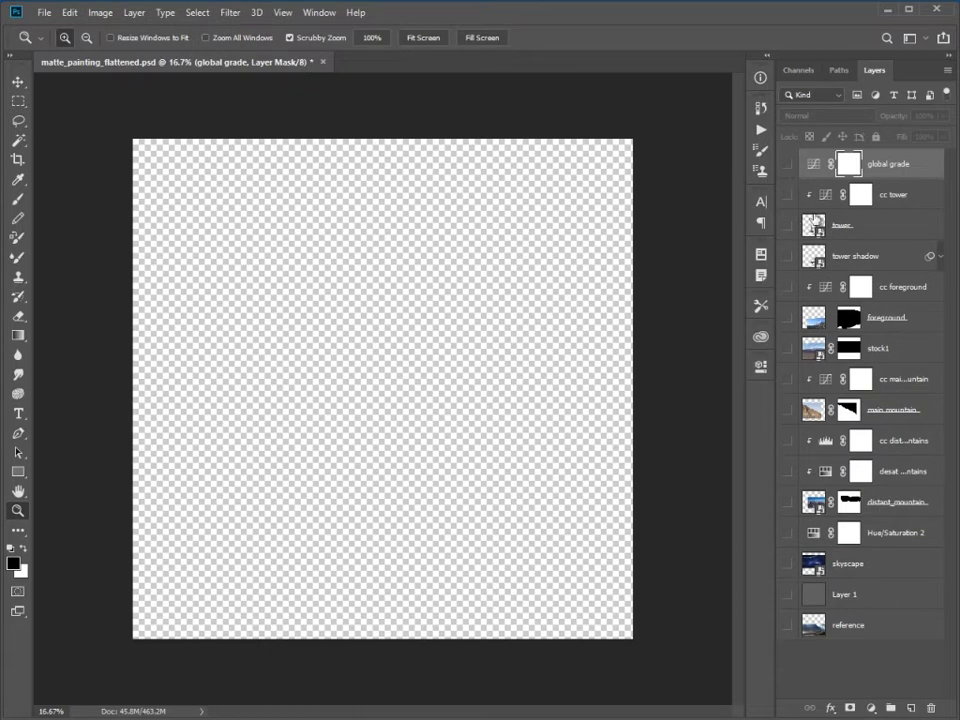
# Examine how the painting is built up by showing the layers in turn from reference up to stock1.
pyautogui.click(788, 624)
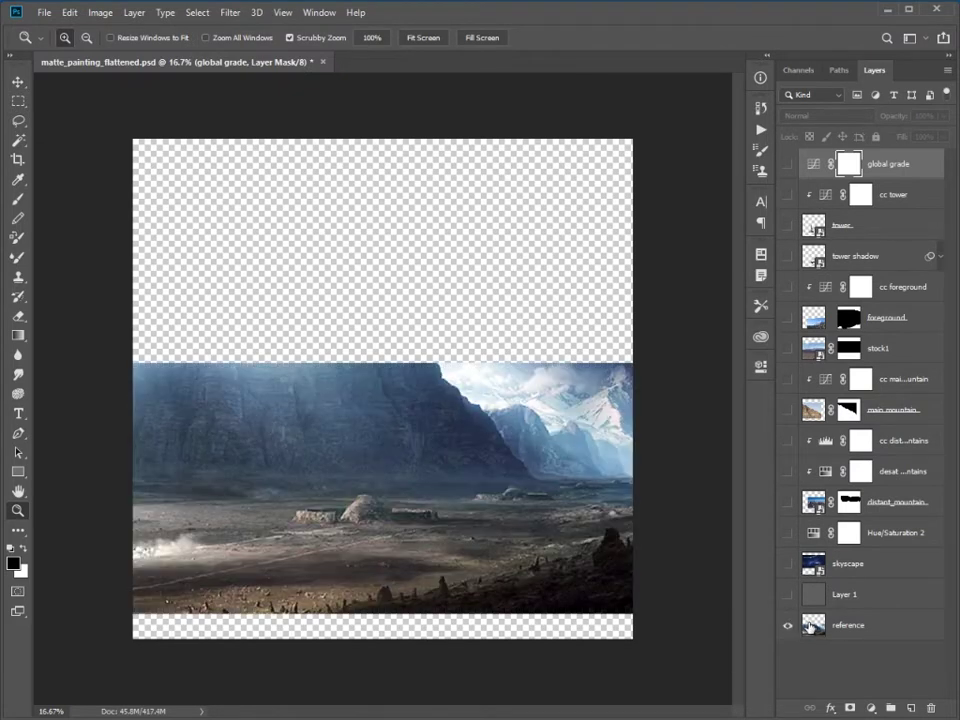
pyautogui.click(810, 626)
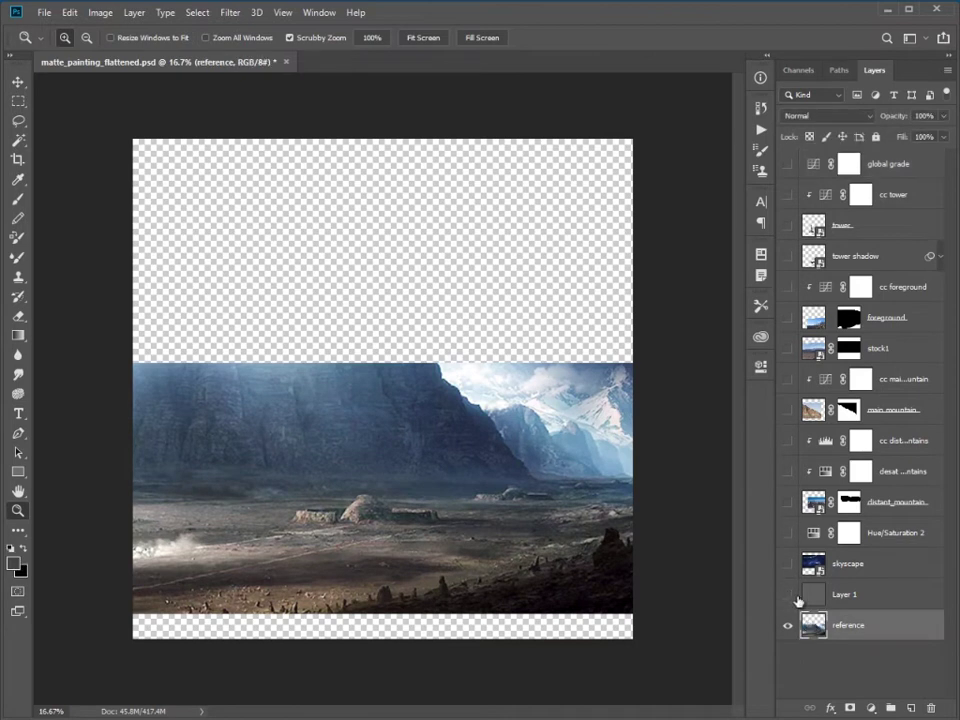
pyautogui.click(788, 595)
pyautogui.click(788, 566)
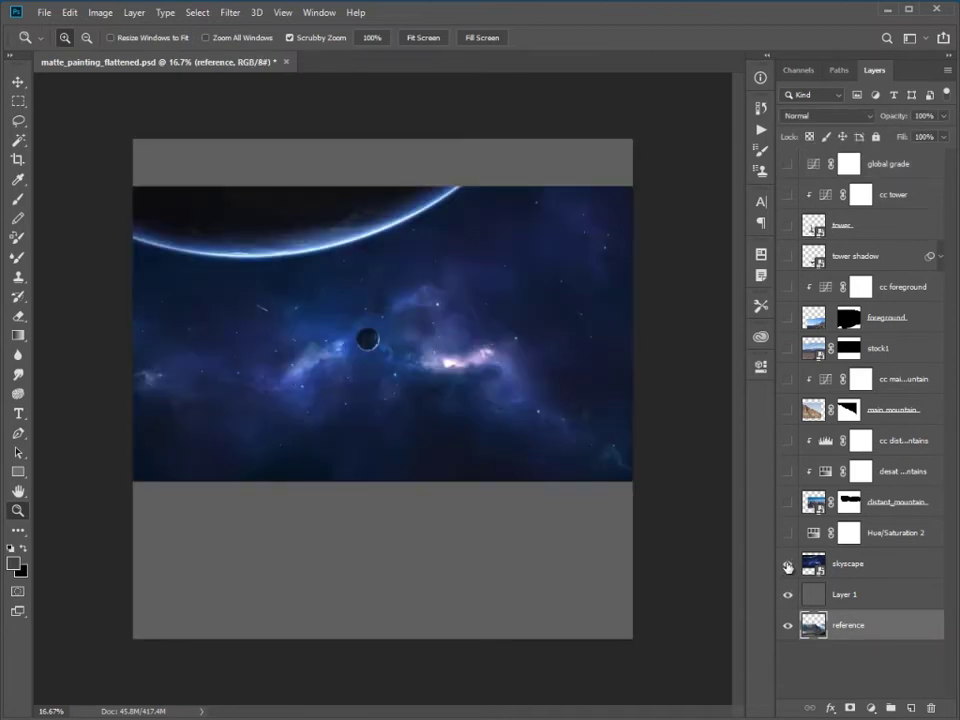
pyautogui.click(788, 533)
pyautogui.click(788, 502)
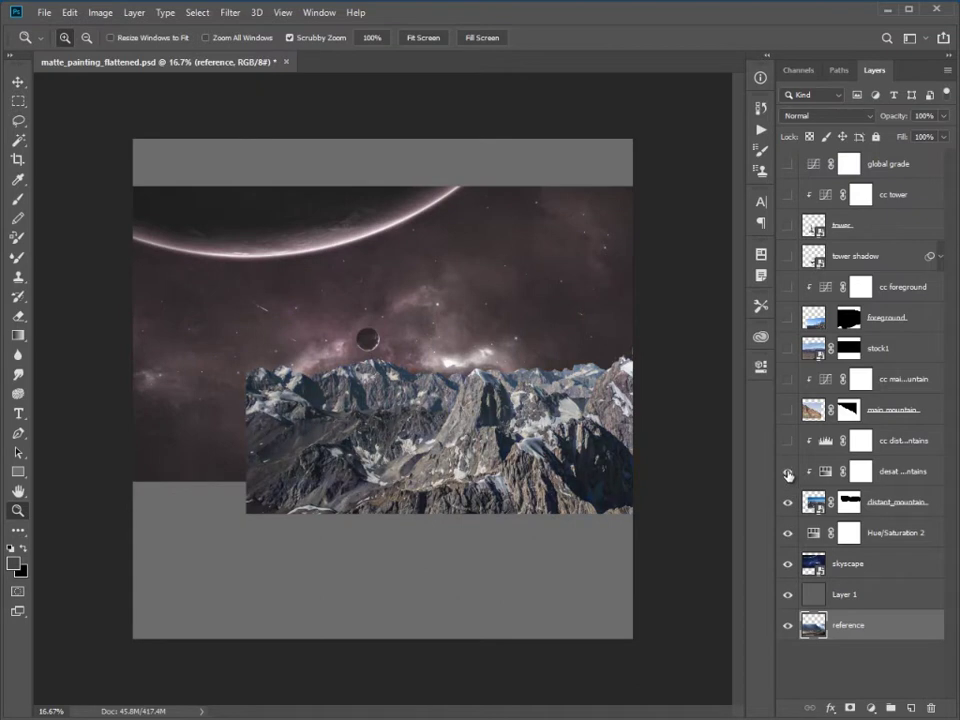
pyautogui.click(788, 441)
pyautogui.click(788, 410)
pyautogui.click(788, 379)
pyautogui.click(788, 348)
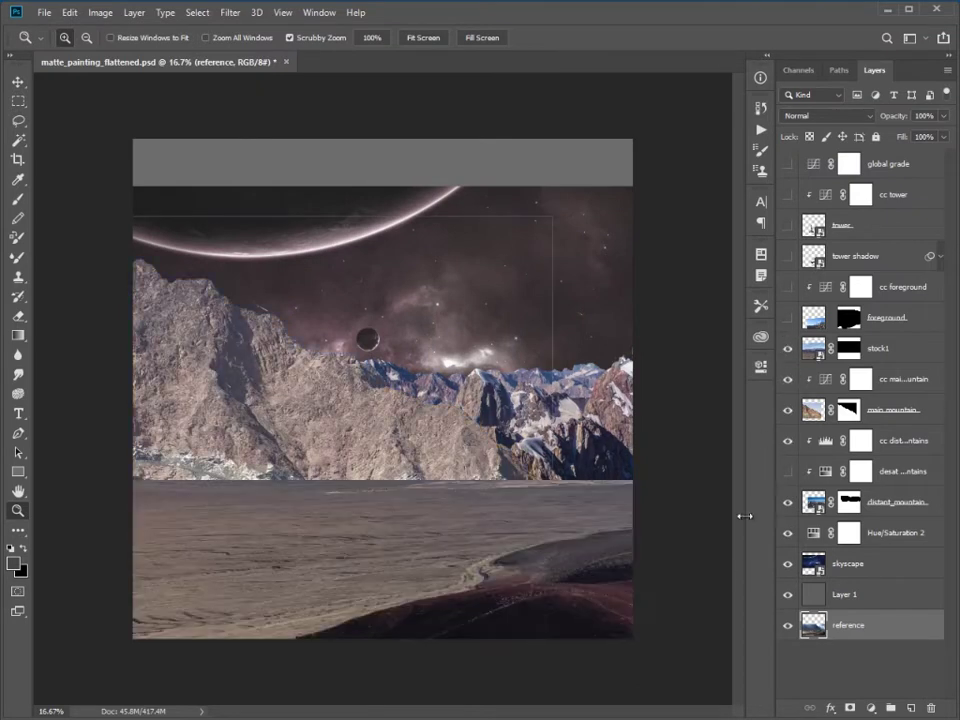
# Hide all layers again and delete the reference layer and Layer 1.
pyautogui.moveTo(788, 348); pyautogui.dragTo(788, 598)
pyautogui.press('Delete')
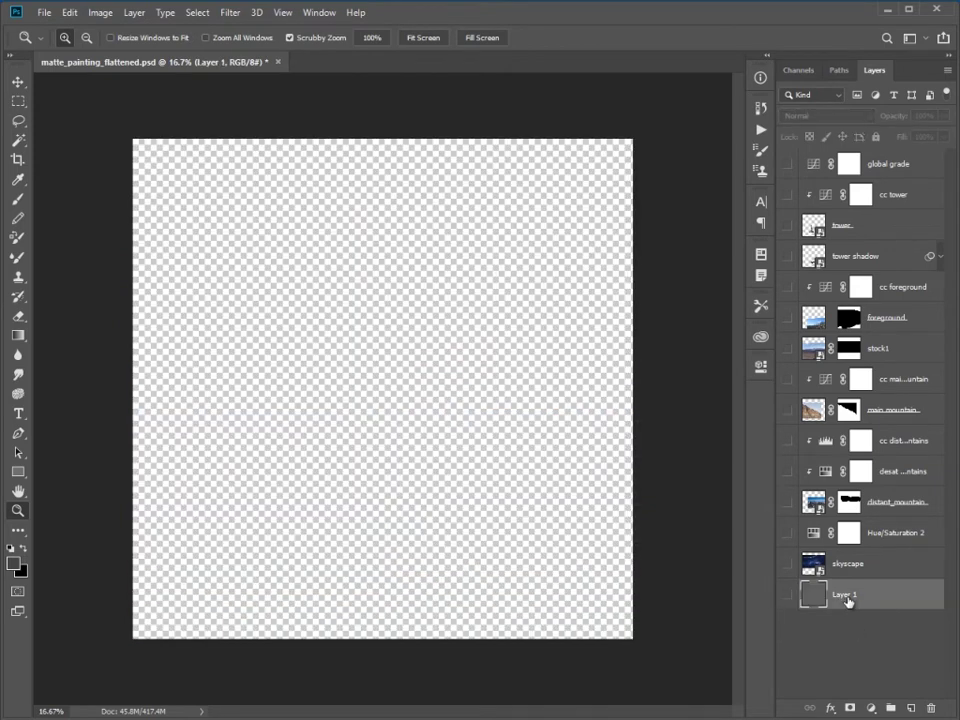
pyautogui.press('Delete')
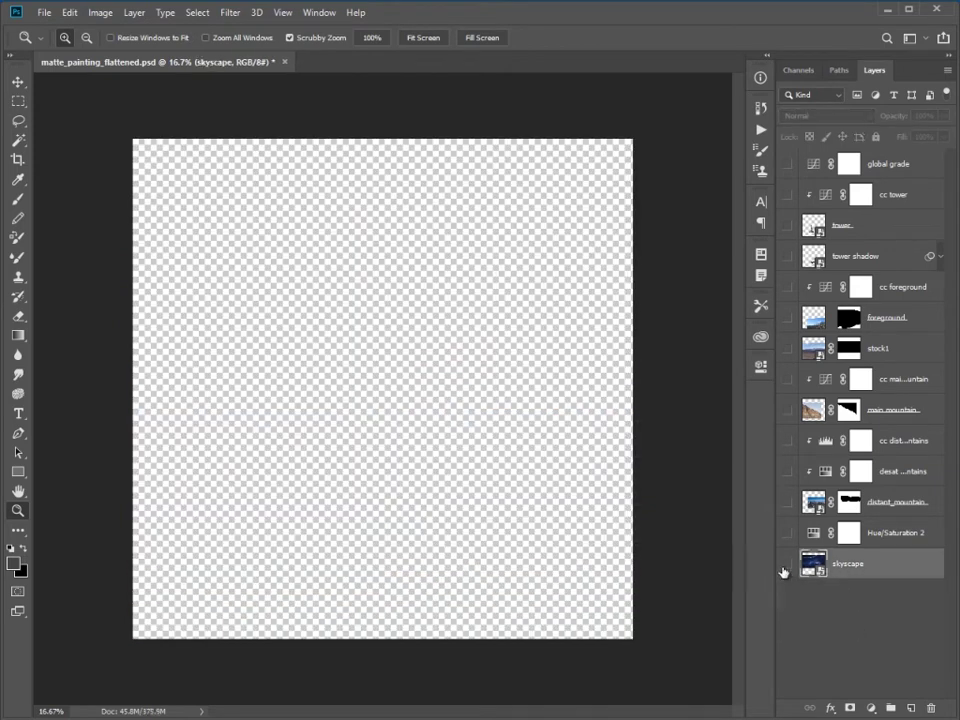
# Preview the skyscape layer with its Hue/Saturation 2 adjustment, and hide both again.
pyautogui.click(786, 566)
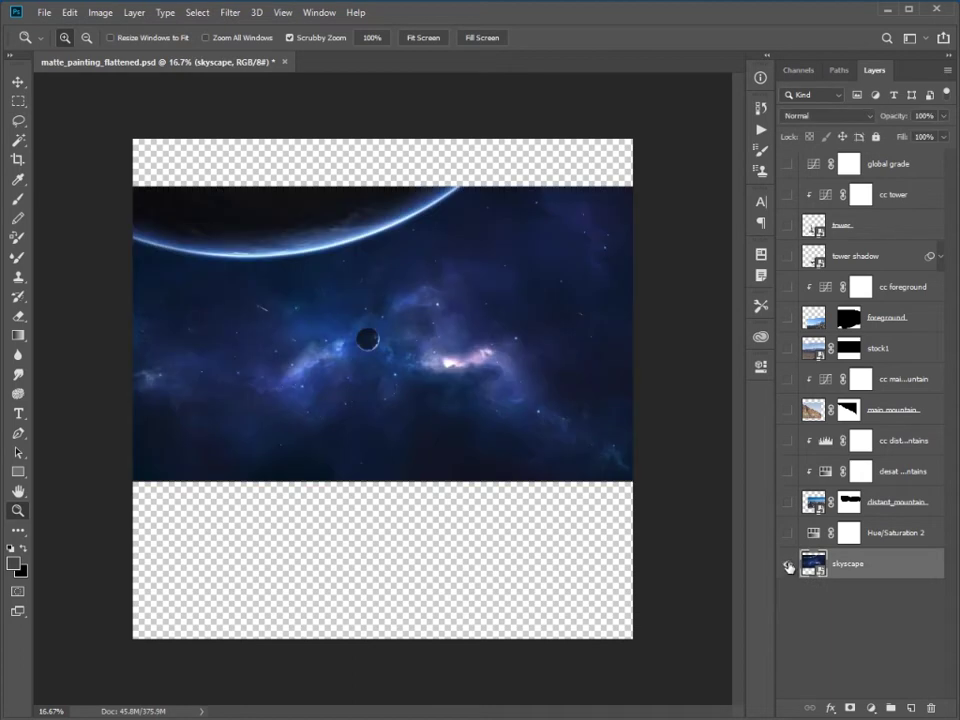
pyautogui.click(787, 533)
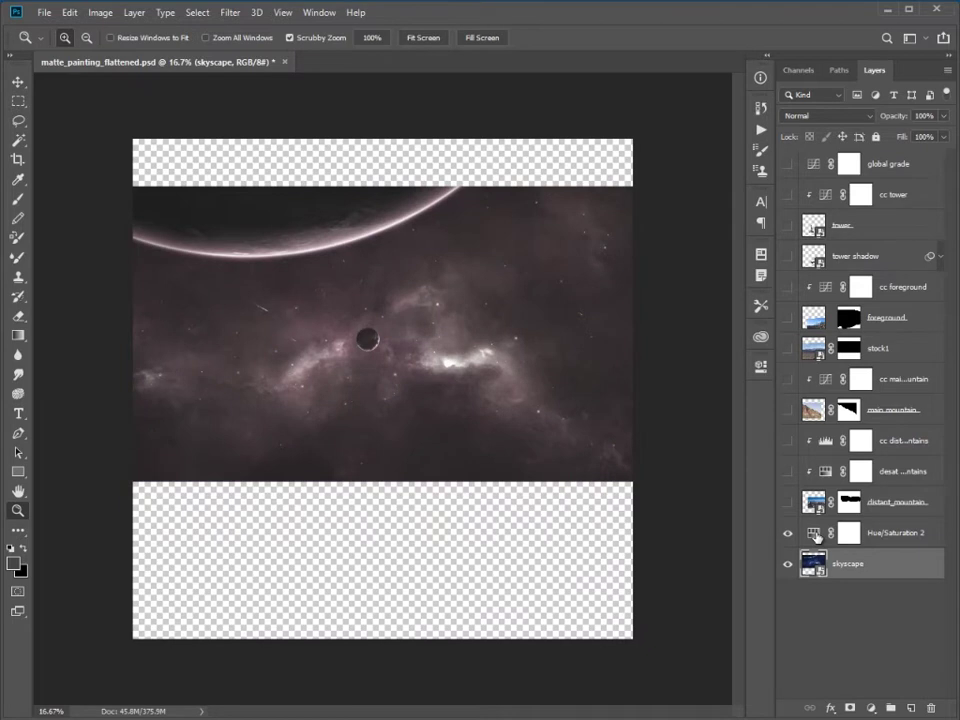
pyautogui.click(787, 533)
pyautogui.click(787, 565)
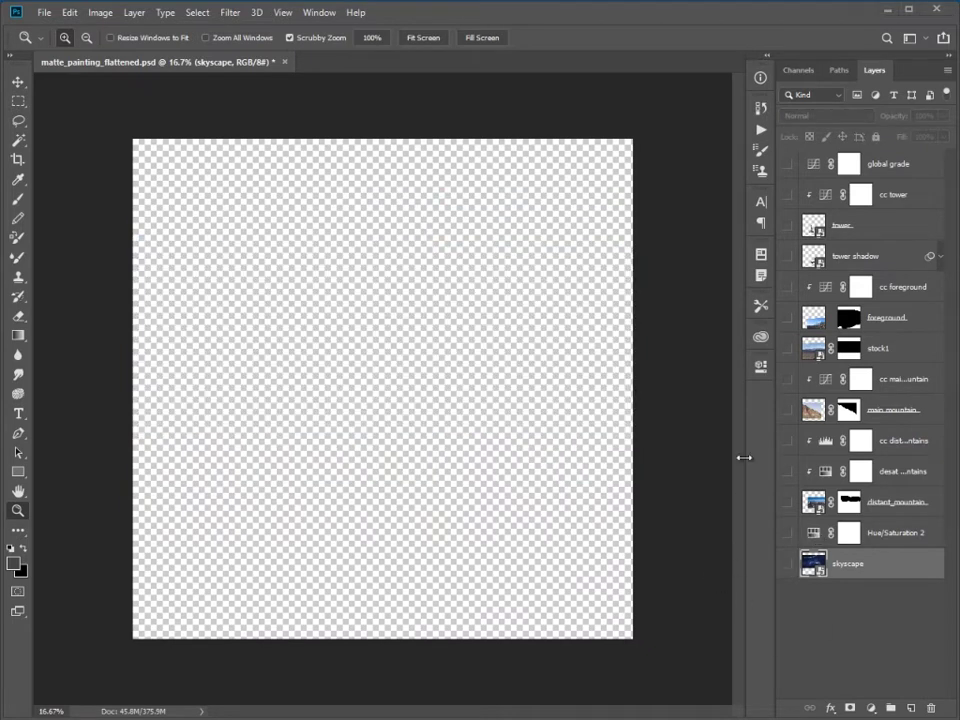
# Show the foreground layer with its cc foreground adjustment, briefly checking the tower shadow and stock1 layers against it.
pyautogui.click(788, 318)
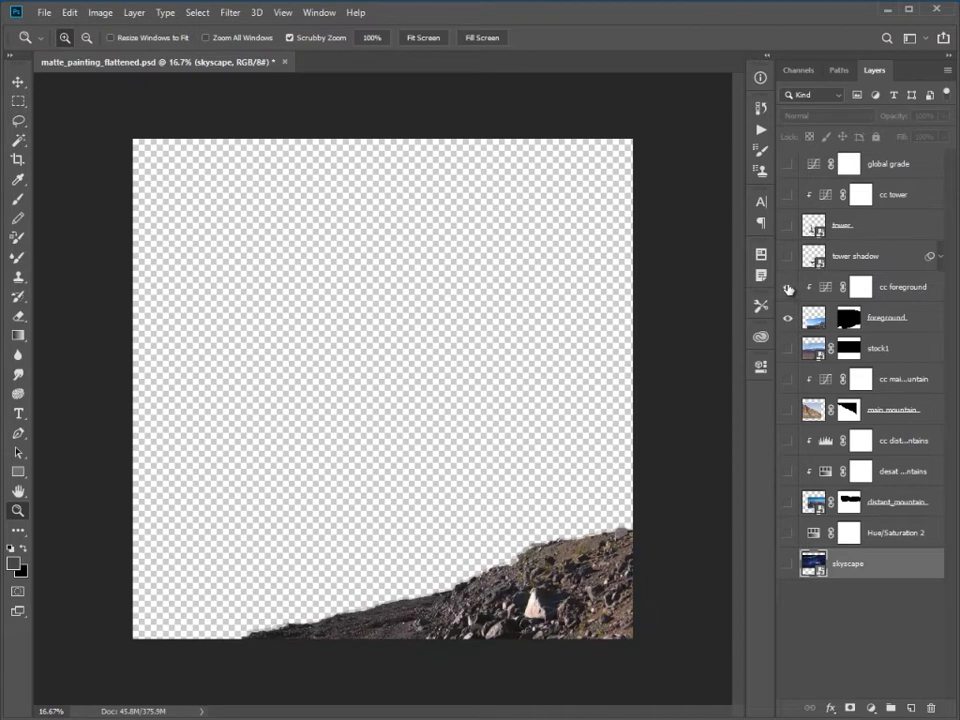
pyautogui.click(788, 288)
pyautogui.click(789, 256)
pyautogui.click(789, 256)
pyautogui.click(788, 349)
pyautogui.click(788, 349)
pyautogui.click(788, 349)
pyautogui.click(788, 349)
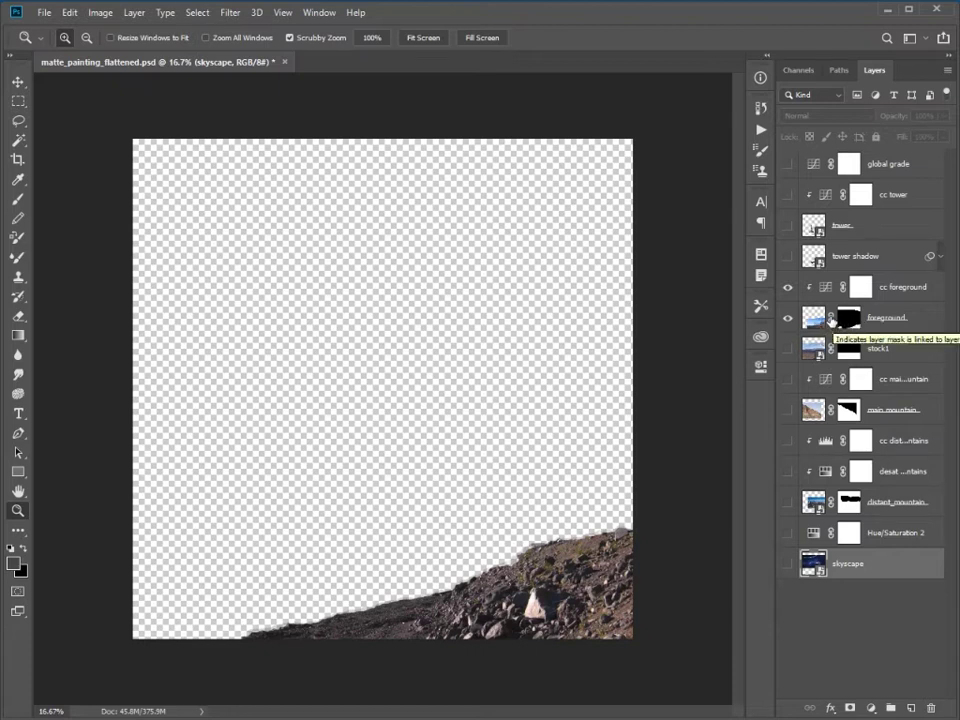
# Apply the foreground layer's mask and merge the layer with its cc foreground adjustment.
pyautogui.rightClick(836, 319)
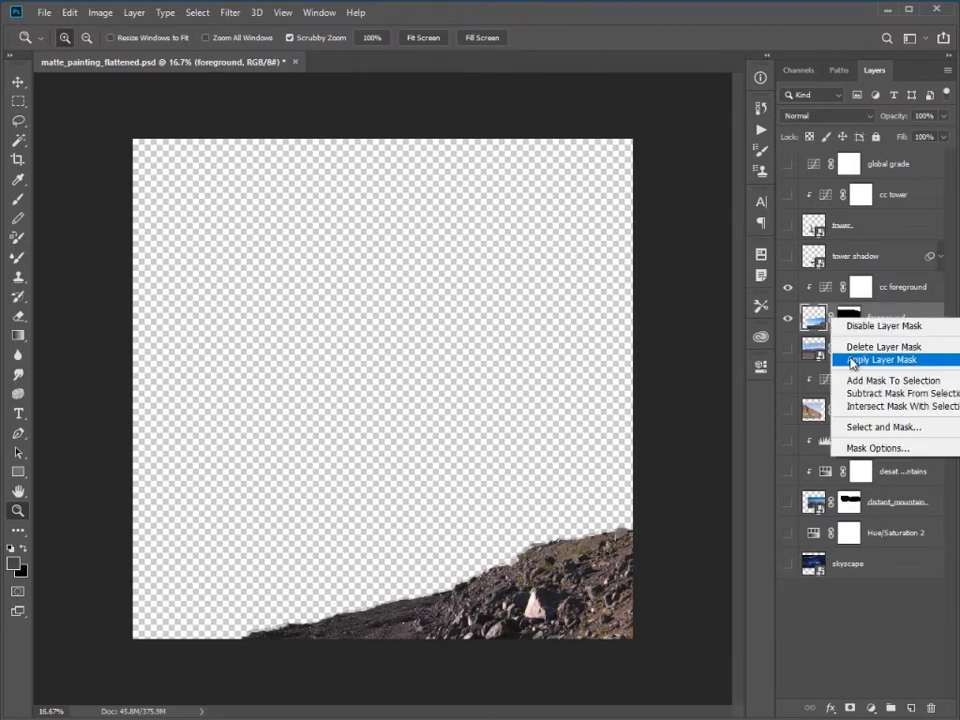
pyautogui.click(852, 360)
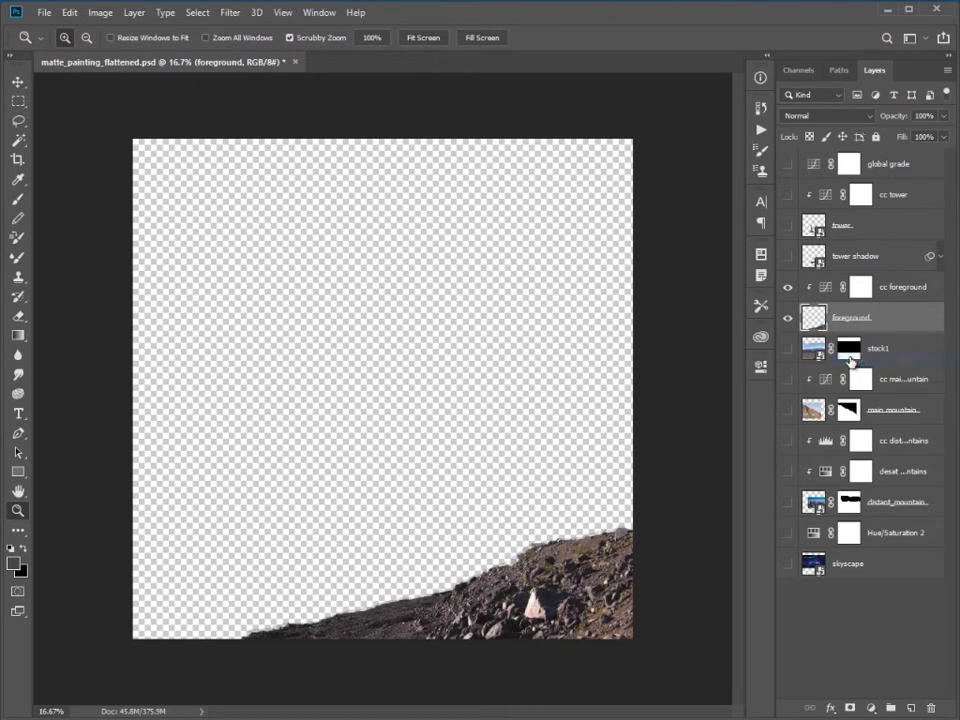
pyautogui.keyDown('shift'); pyautogui.click(836, 287); pyautogui.keyUp('shift')
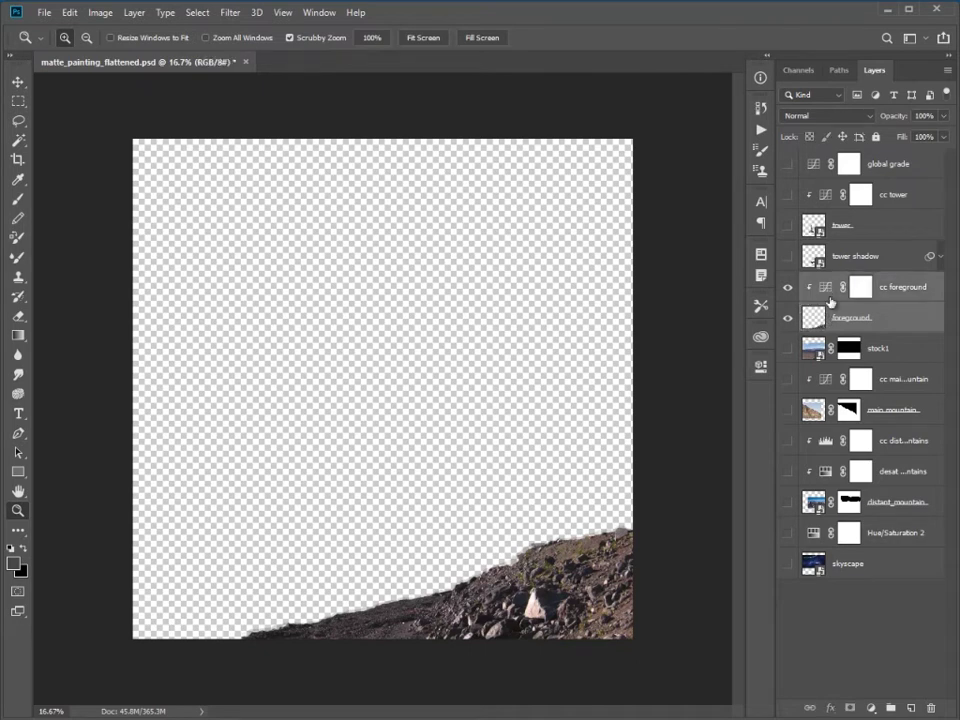
pyautogui.rightClick(838, 308)
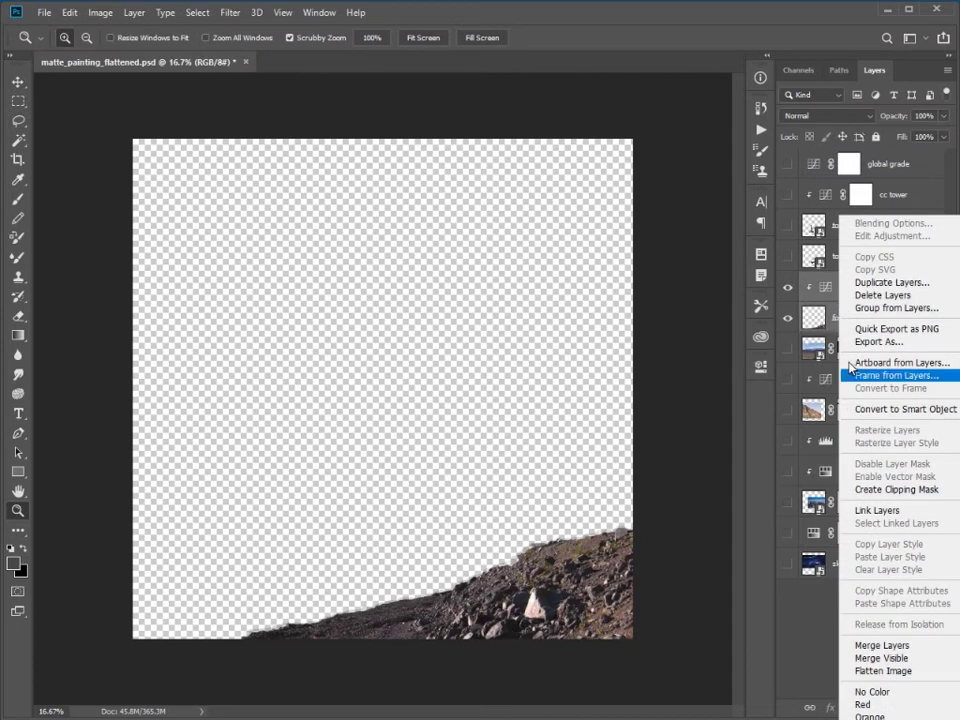
pyautogui.click(868, 646)
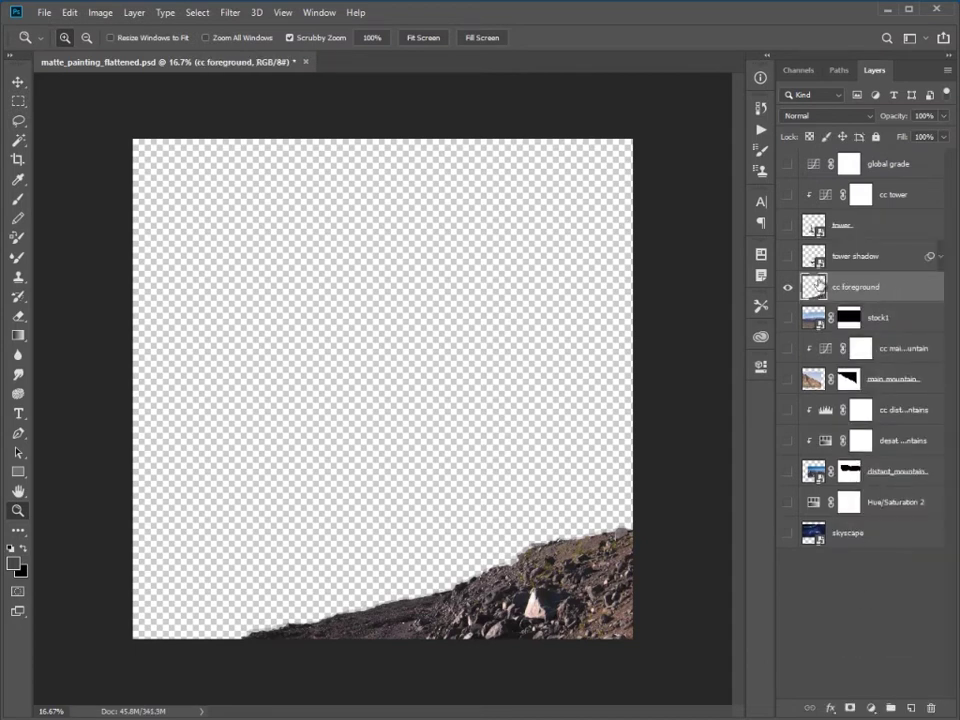
# Check the merged cc foreground layer by toggling its visibility and rename it foreground.
pyautogui.click(787, 287)
pyautogui.click(787, 287)
pyautogui.doubleClick(850, 289)
pyautogui.press('BackSpace')
pyautogui.press('Return')
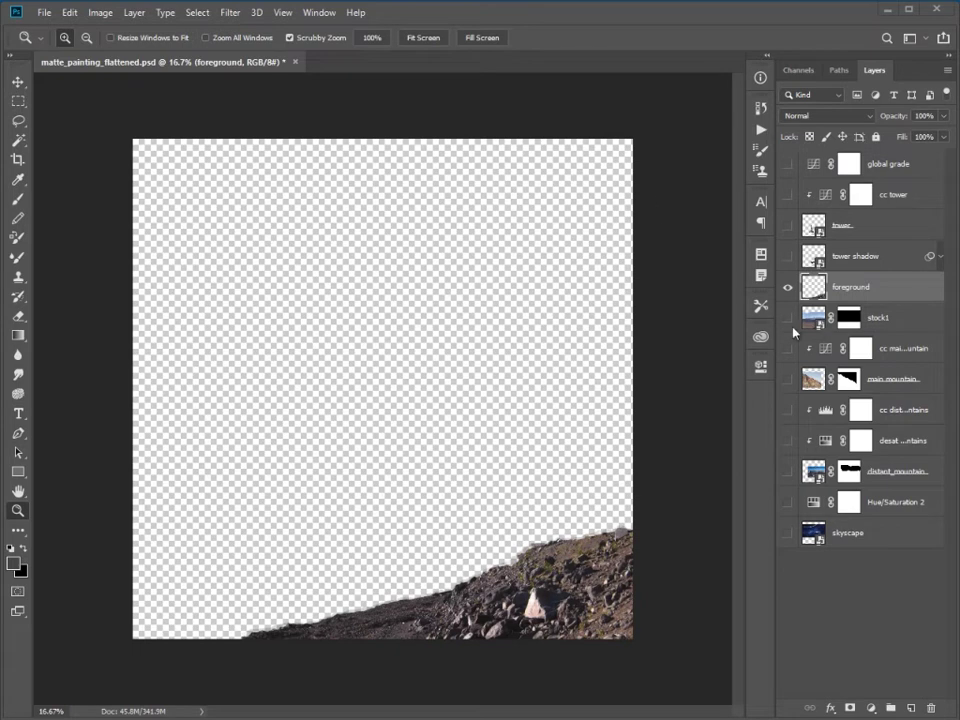
# Show only the stock1 layer and convert it together with its mask into a smart object.
pyautogui.click(788, 287)
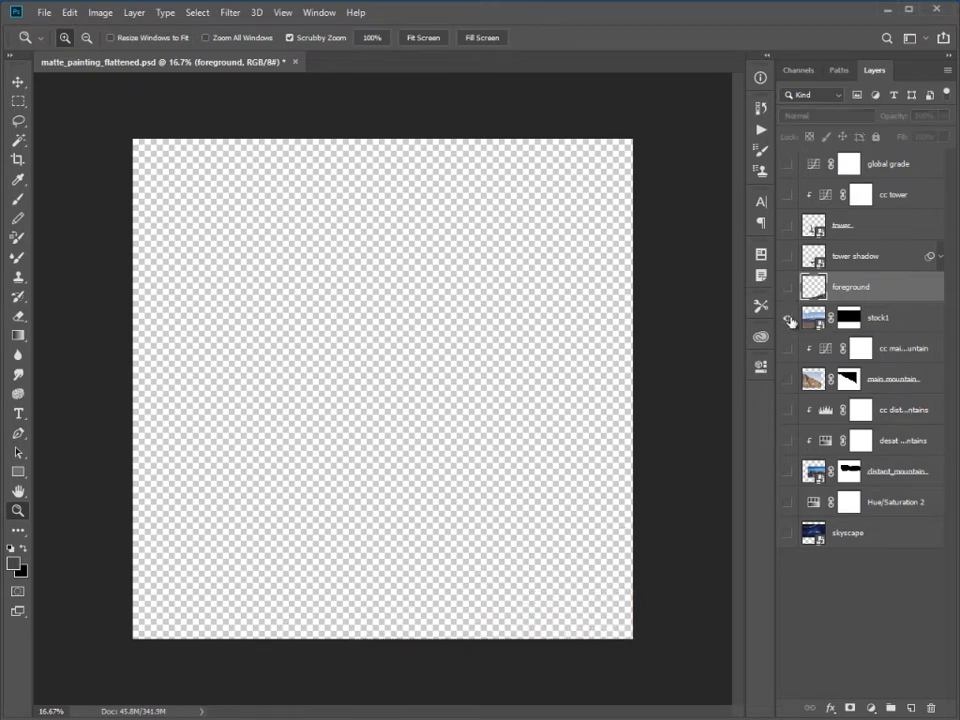
pyautogui.click(788, 318)
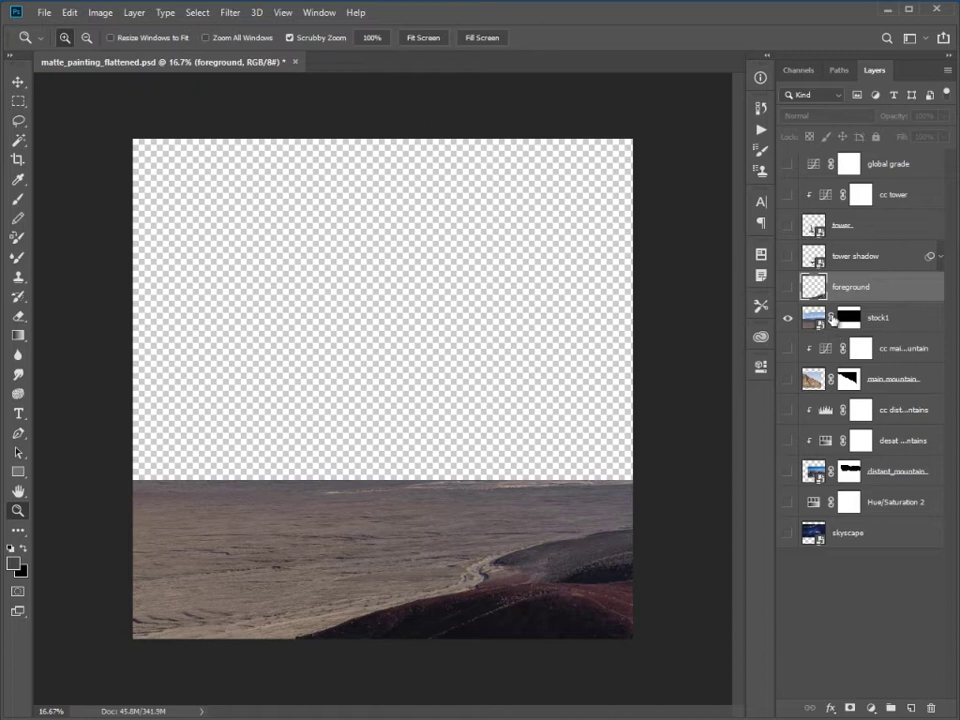
pyautogui.rightClick(835, 320)
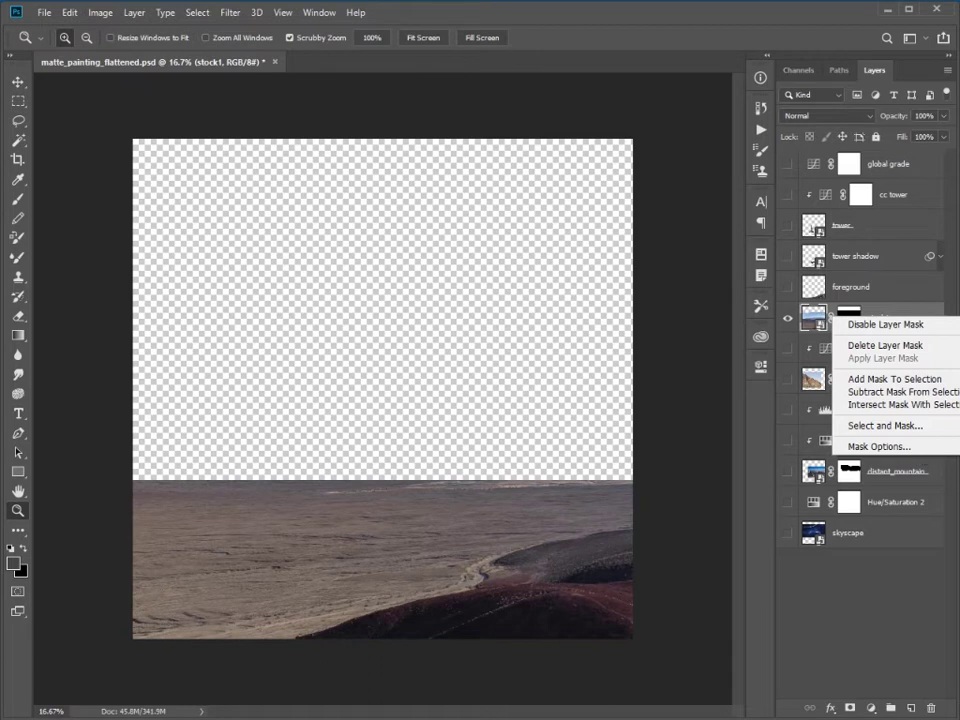
pyautogui.press('Escape')
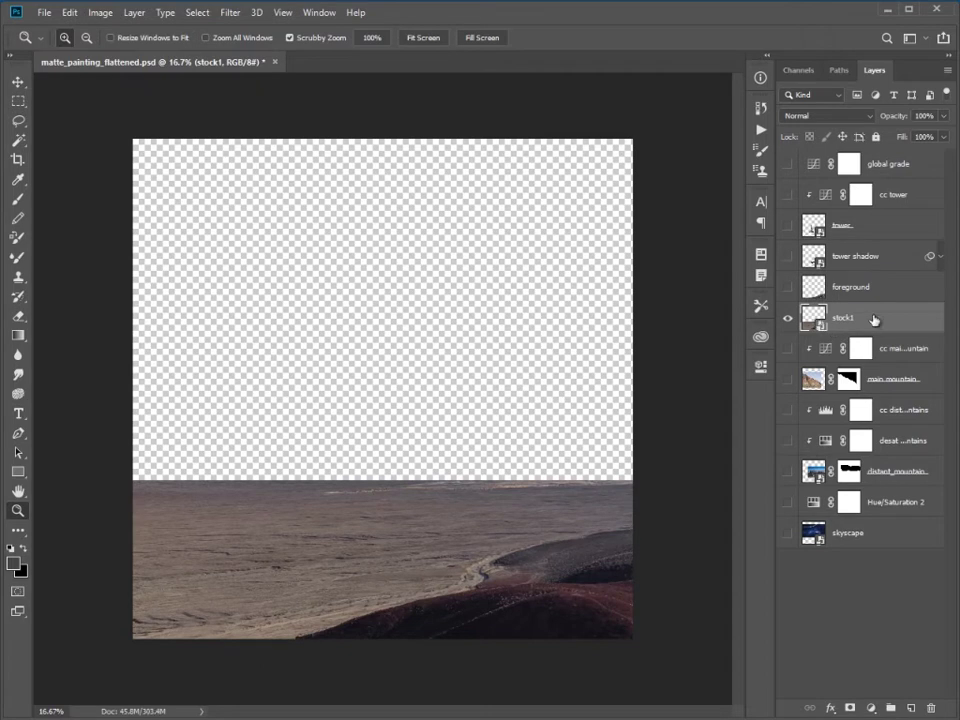
# Open the stock1 smart object's contents to inspect the mask inside, and close them without saving.
pyautogui.doubleClick(816, 318)
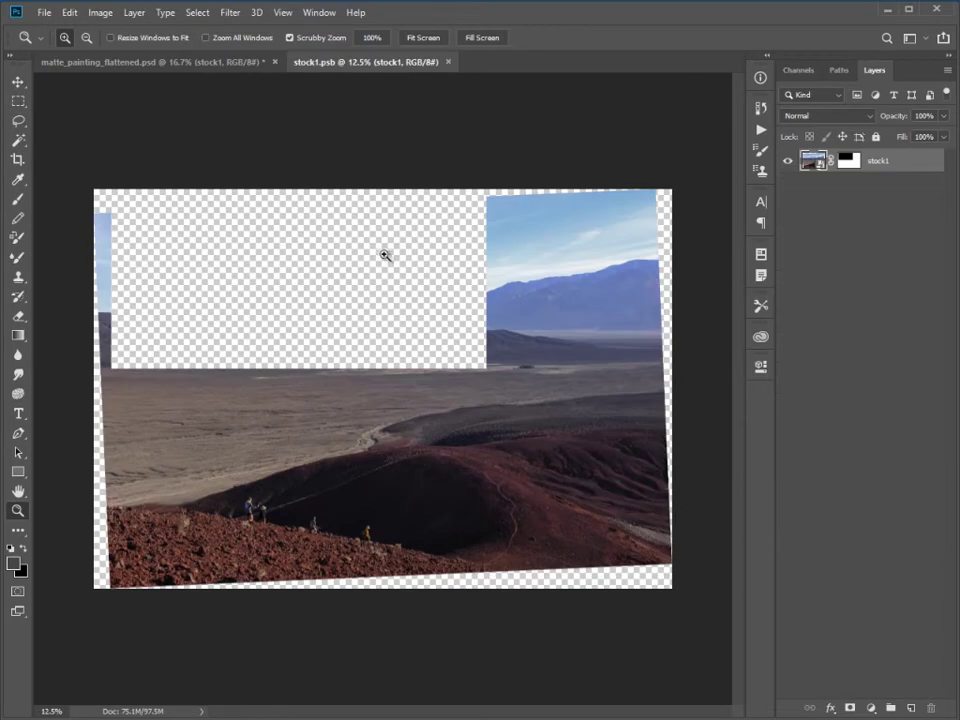
pyautogui.click(841, 164)
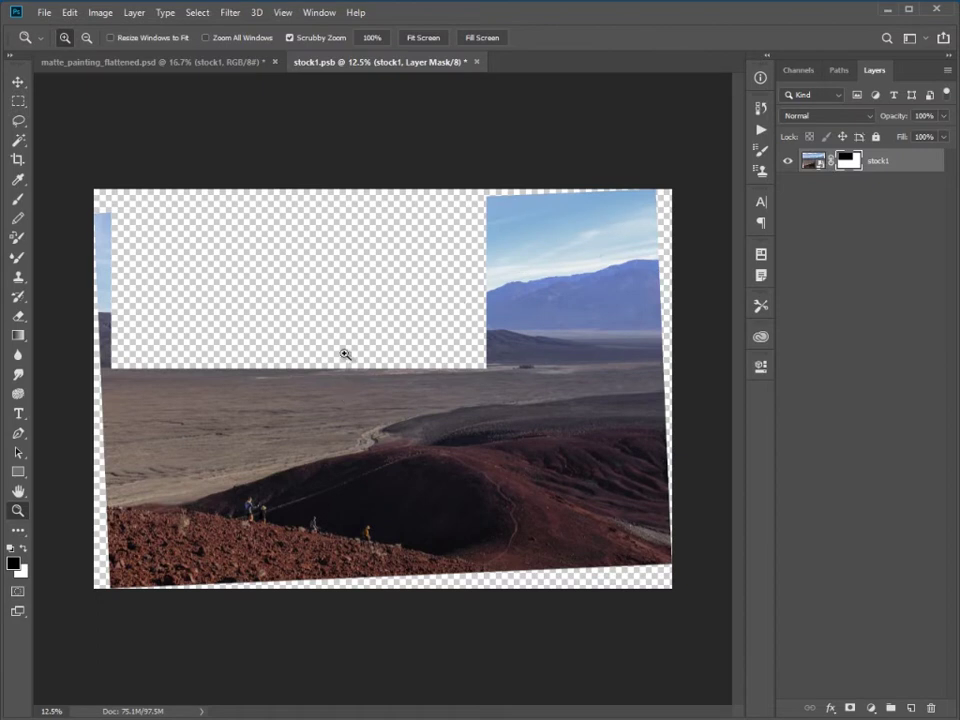
pyautogui.click(475, 63)
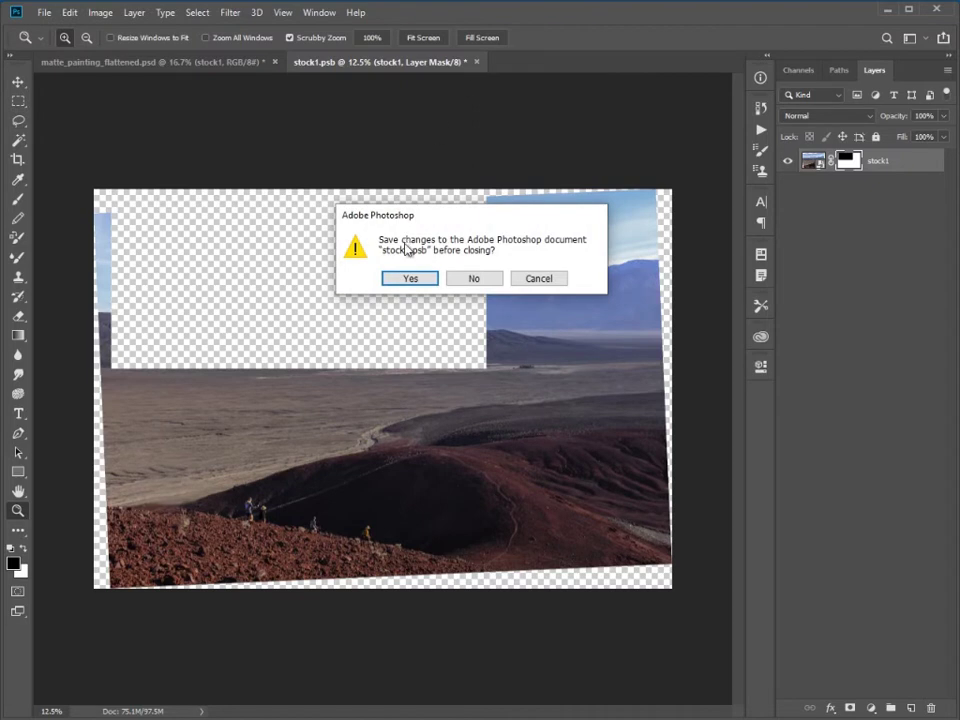
pyautogui.click(473, 280)
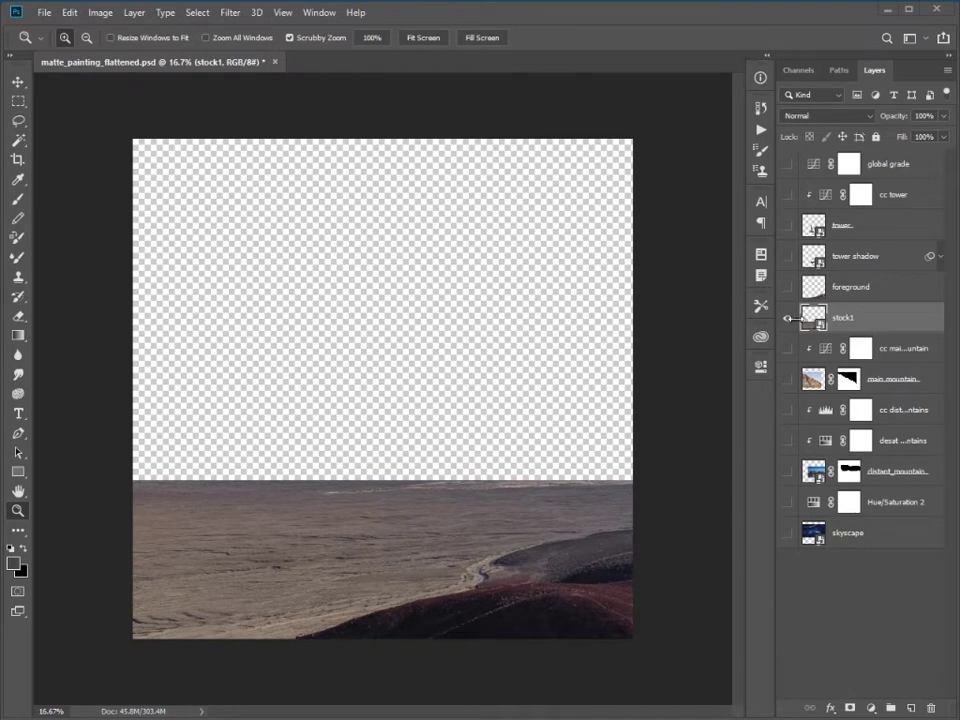
# Show only the main mountain layer with its colour-correction adjustment and apply the main mountain's layer mask.
pyautogui.click(787, 317)
pyautogui.click(788, 380)
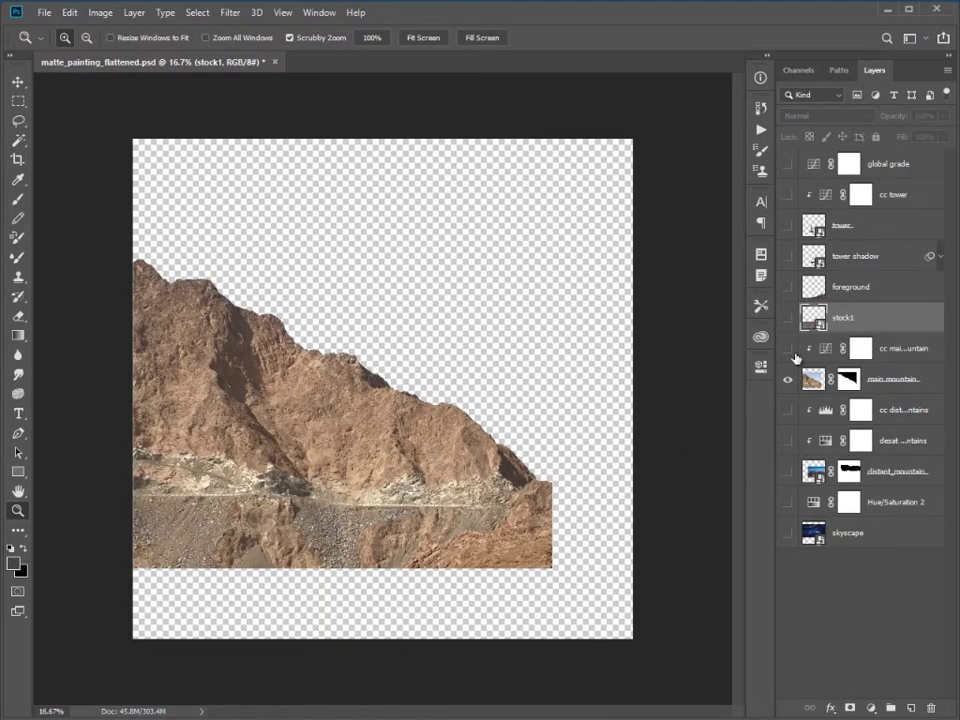
pyautogui.click(788, 349)
pyautogui.rightClick(835, 382)
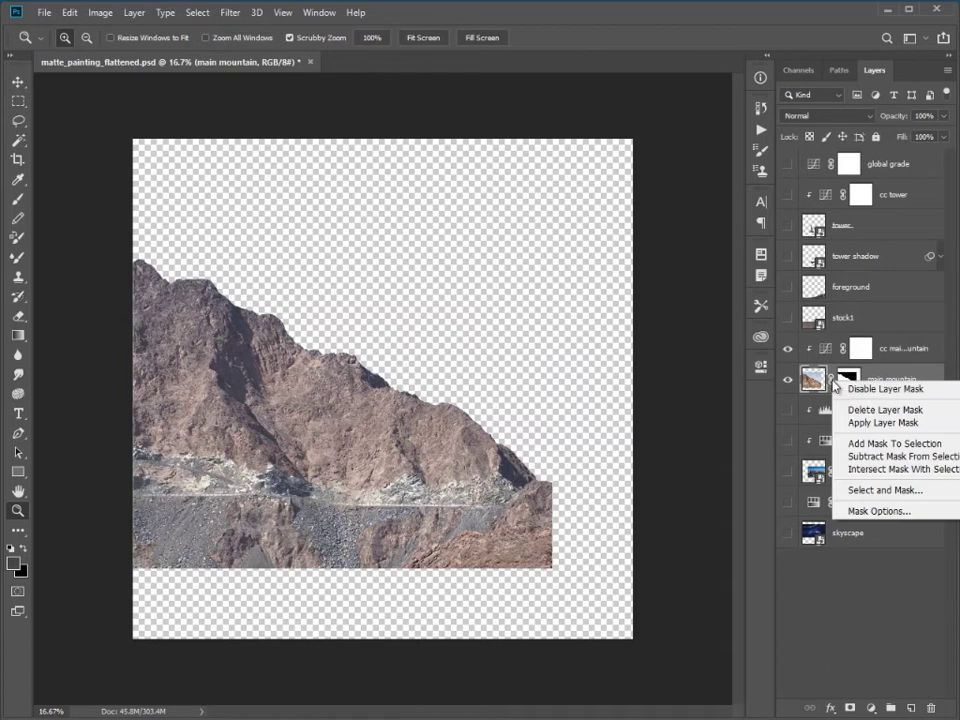
pyautogui.click(851, 425)
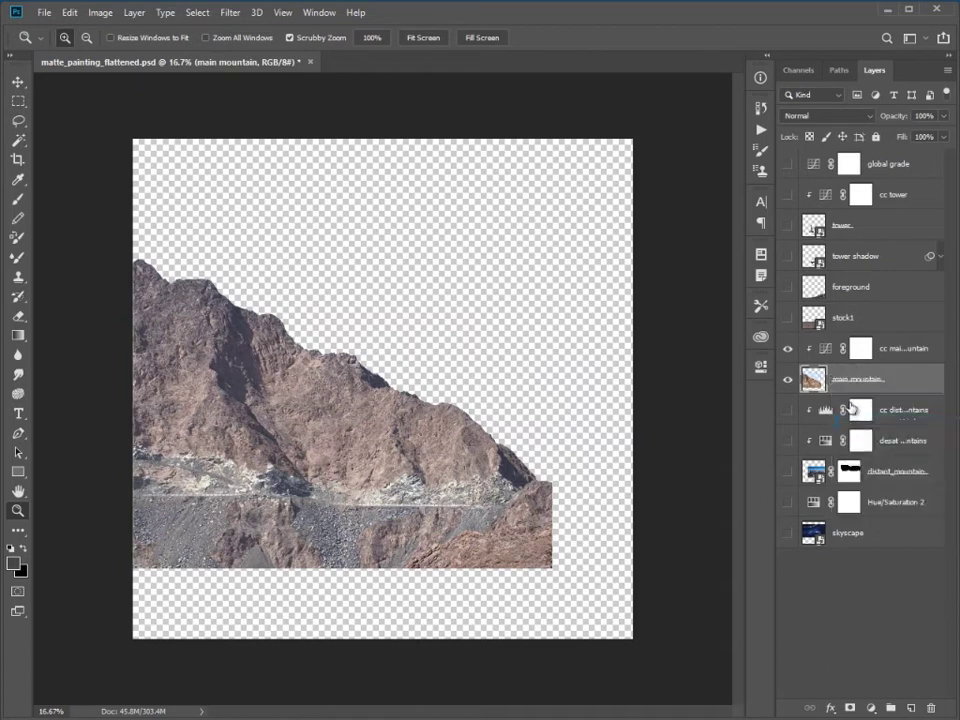
# Merge the main mountain layer with its colour-correction adjustment and rename the merged layer main mountain.
pyautogui.keyDown('shift'); pyautogui.click(828, 354); pyautogui.keyUp('shift')
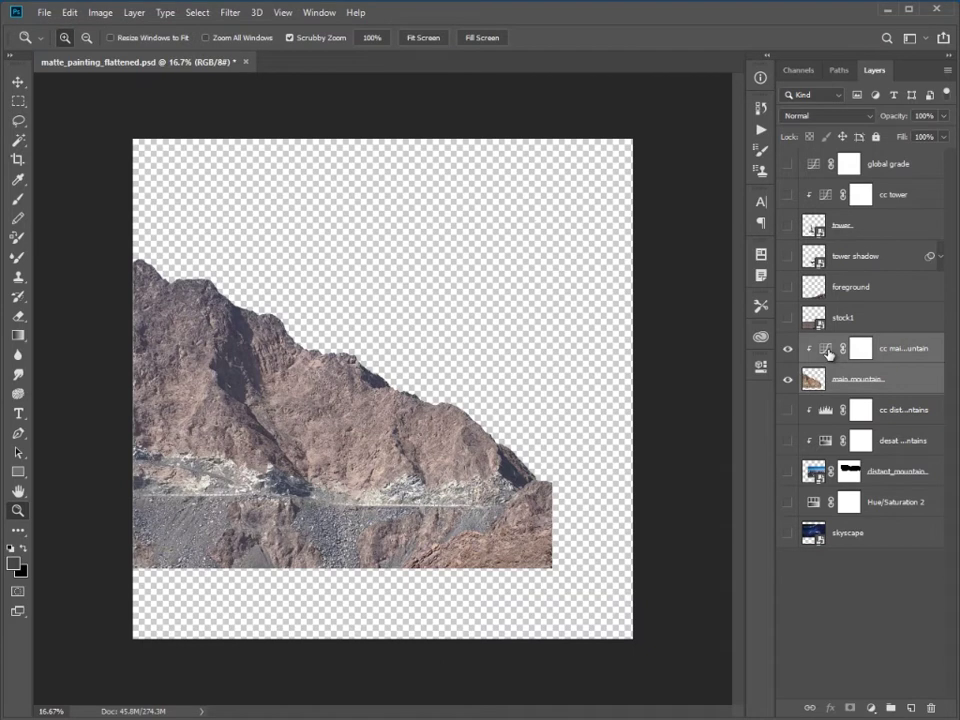
pyautogui.rightClick(876, 366)
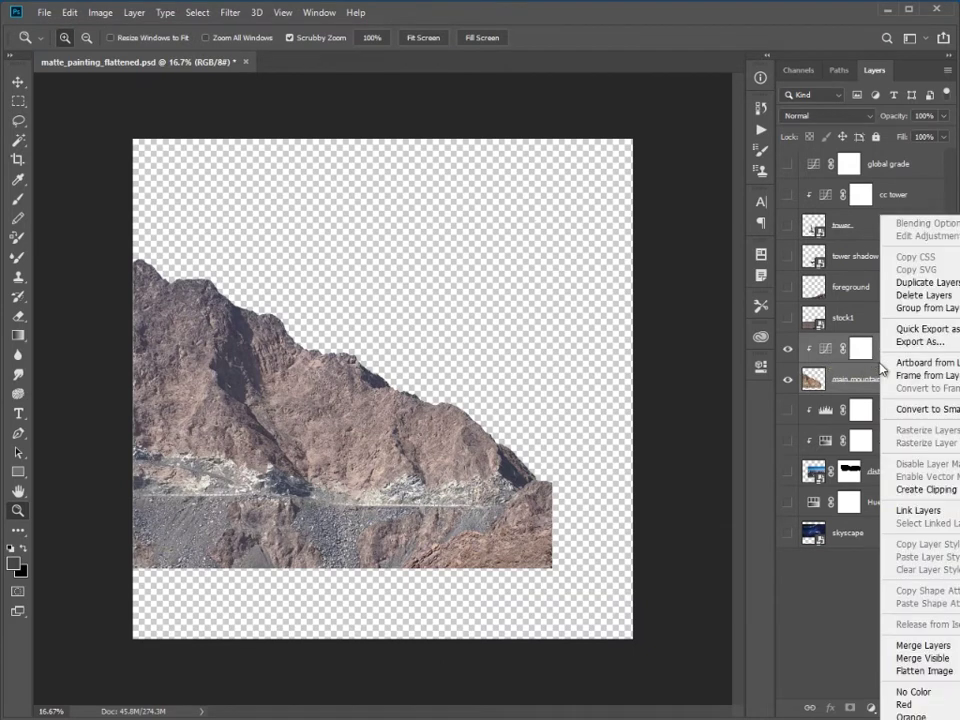
pyautogui.click(906, 647)
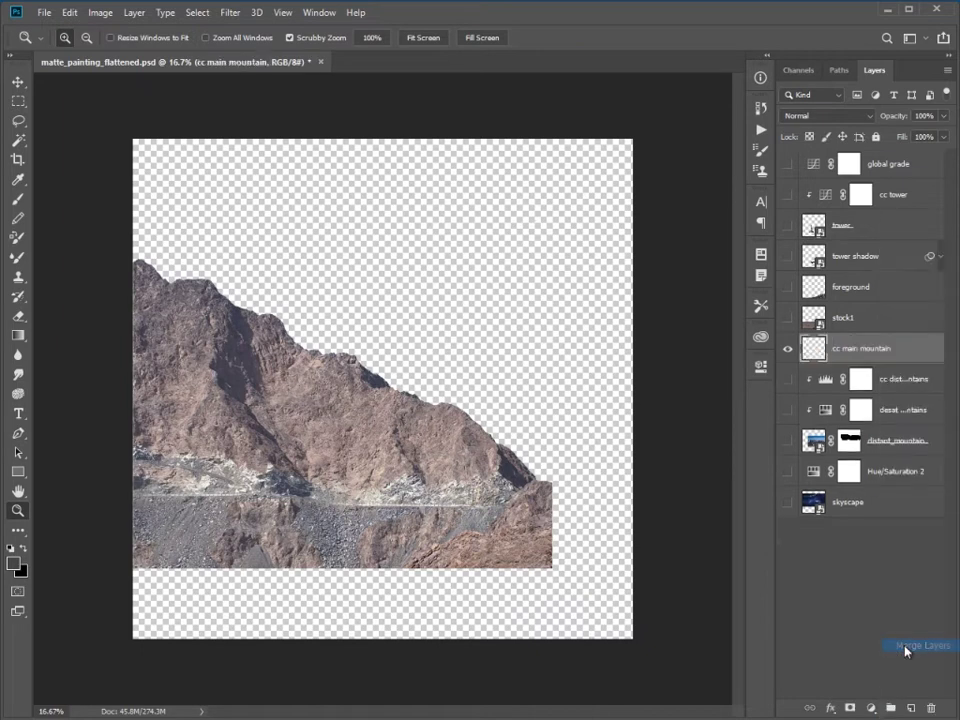
pyautogui.doubleClick(847, 349)
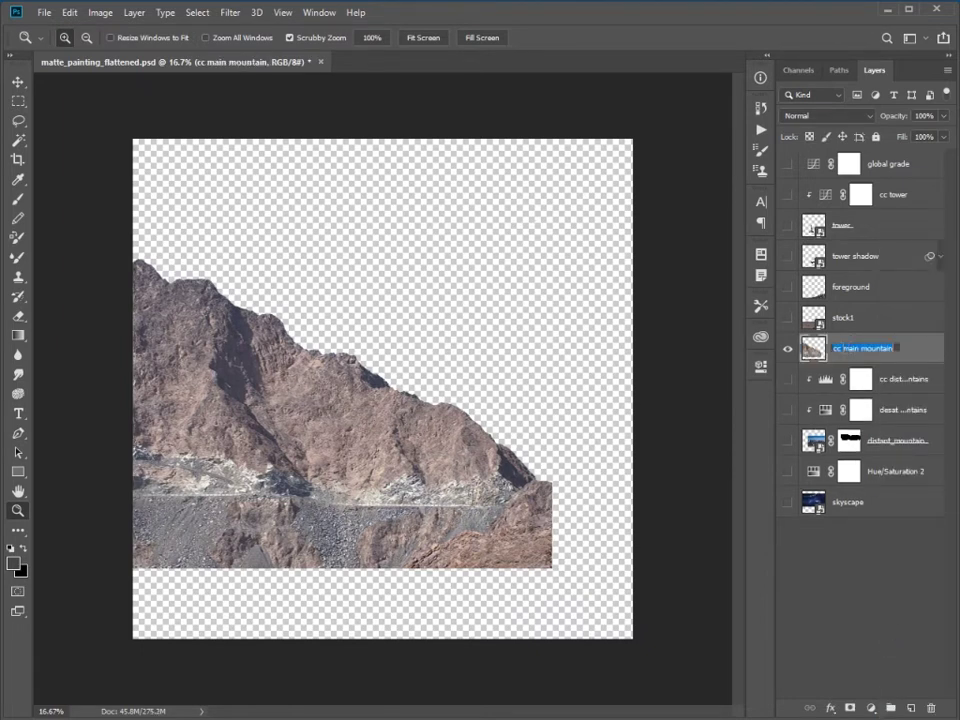
pyautogui.press('BackSpace')
pyautogui.press('Return')
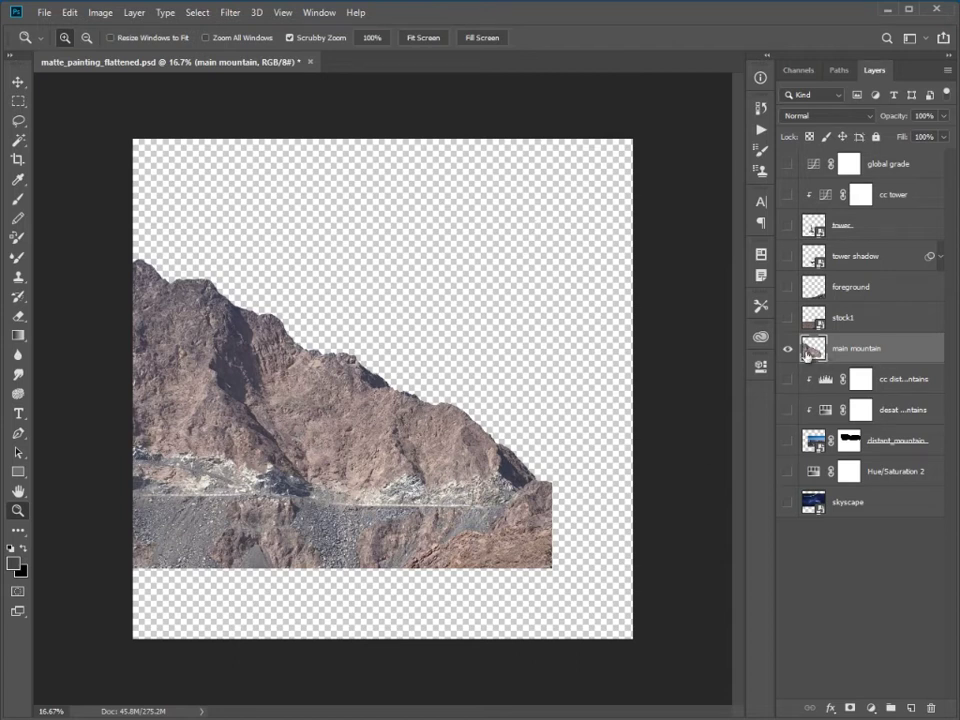
# Show only the distant_mountain layer and convert it together with its mask into a smart object.
pyautogui.click(787, 440)
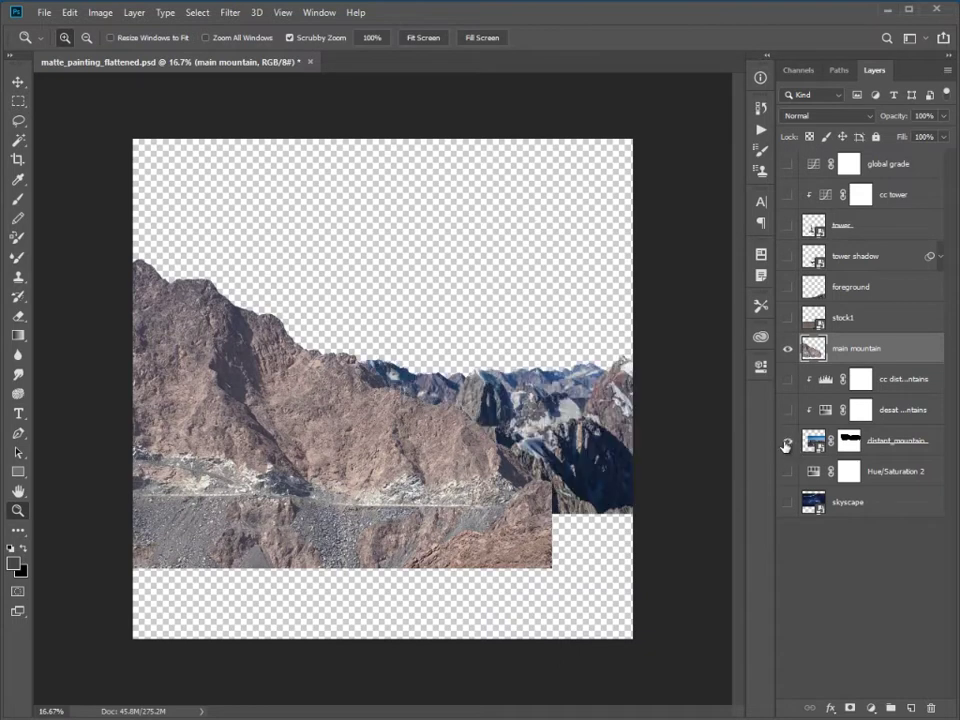
pyautogui.click(788, 348)
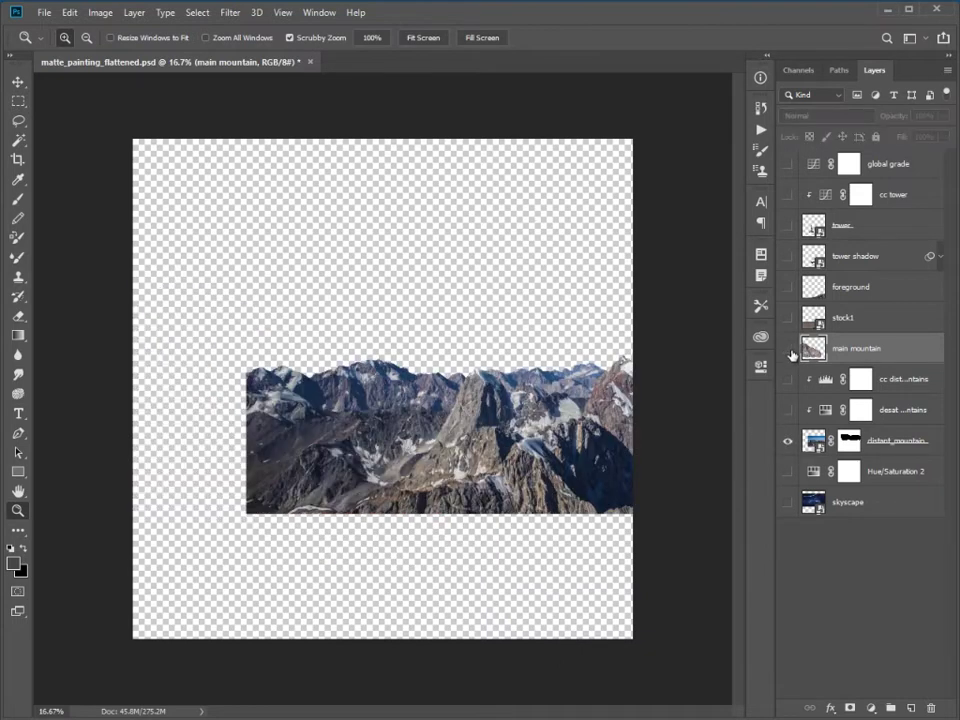
pyautogui.rightClick(834, 443)
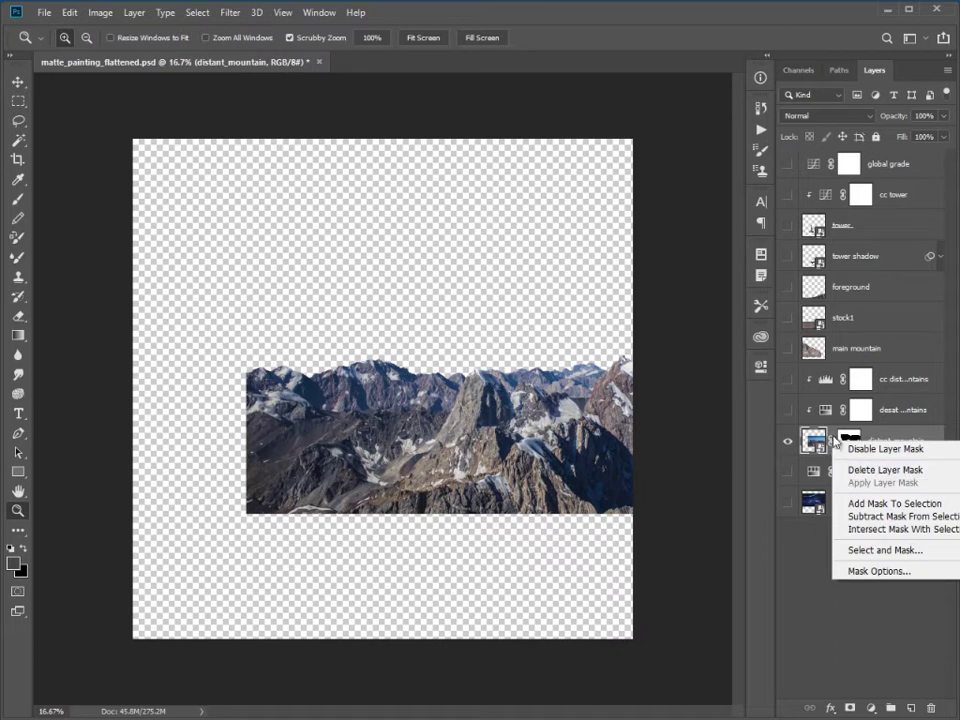
pyautogui.click(829, 467)
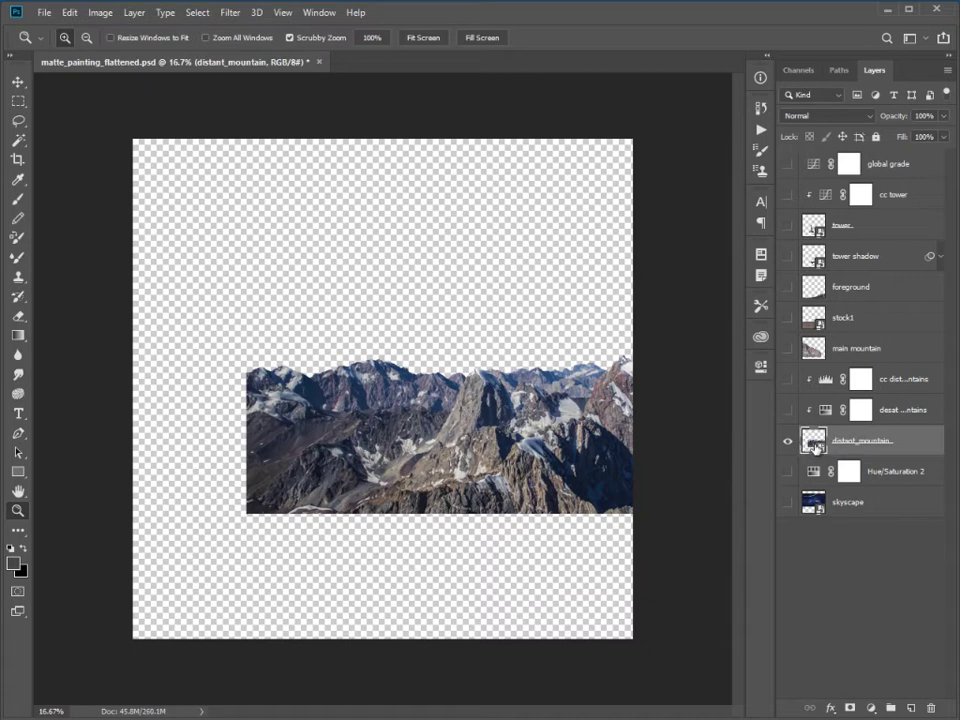
# Show the two clipped adjustments above distant_mountain and merge them with that layer.
pyautogui.keyDown('shift'); pyautogui.click(827, 384); pyautogui.keyUp('shift')
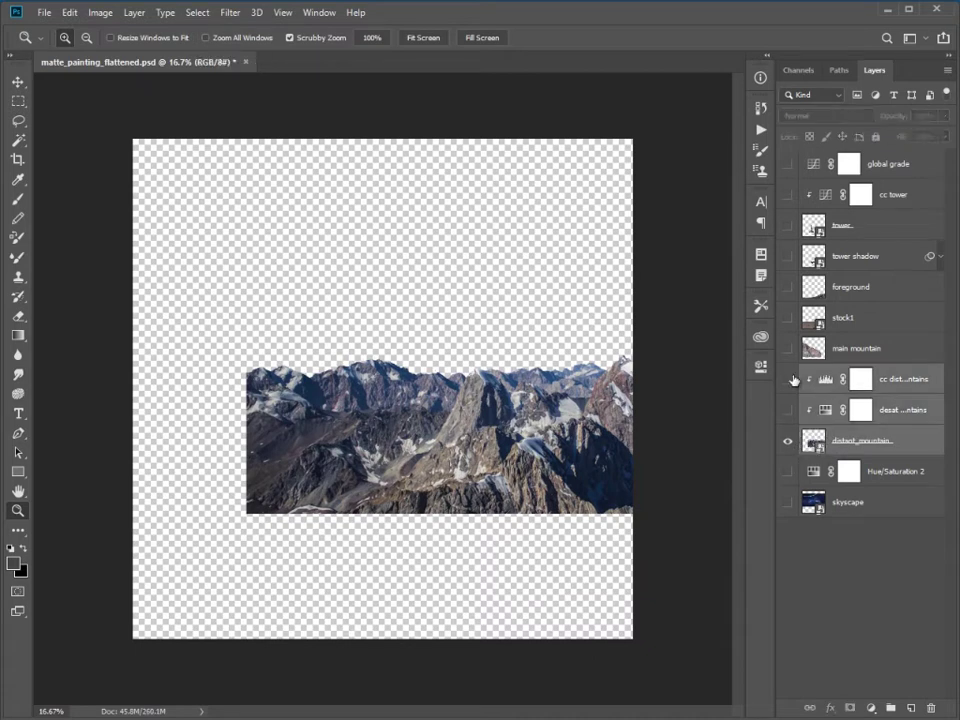
pyautogui.click(787, 380)
pyautogui.click(787, 410)
pyautogui.click(815, 440)
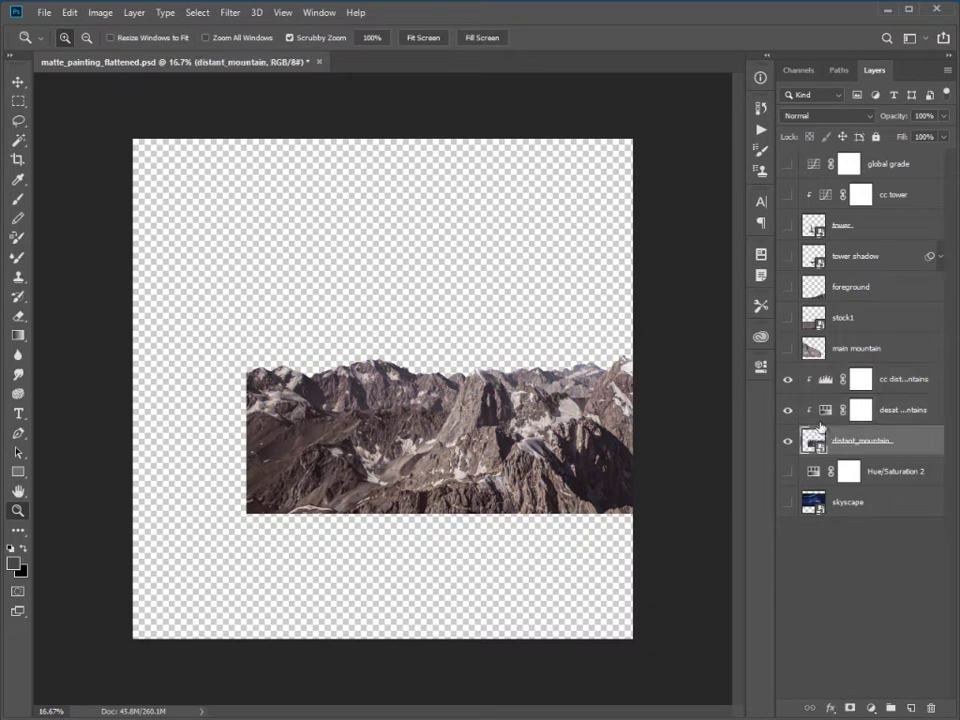
pyautogui.keyDown('shift'); pyautogui.click(822, 381); pyautogui.keyUp('shift')
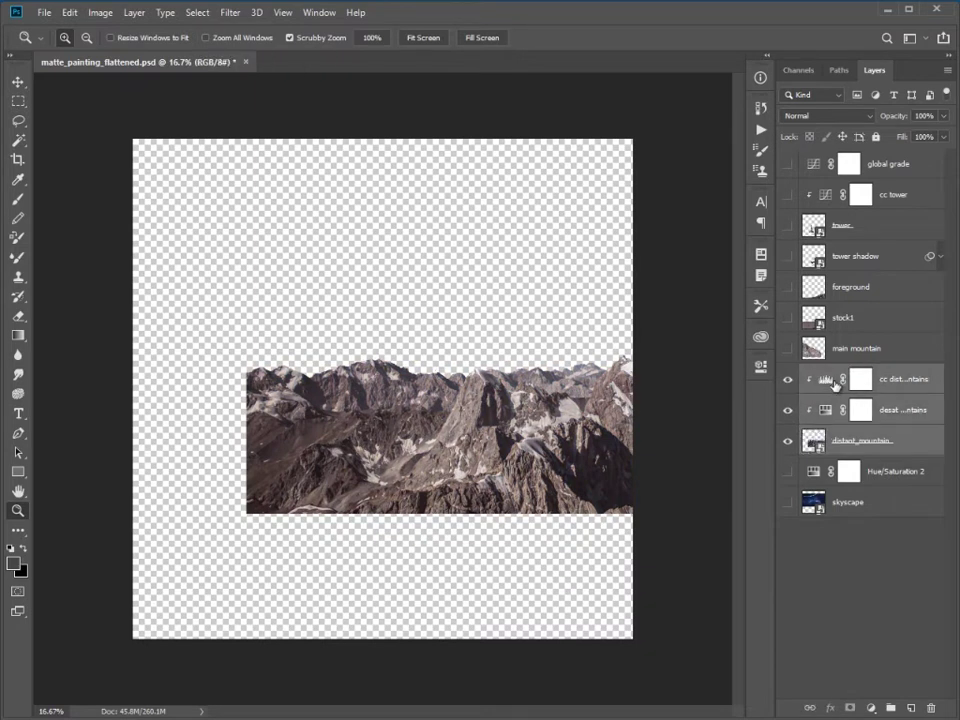
pyautogui.rightClick(835, 384)
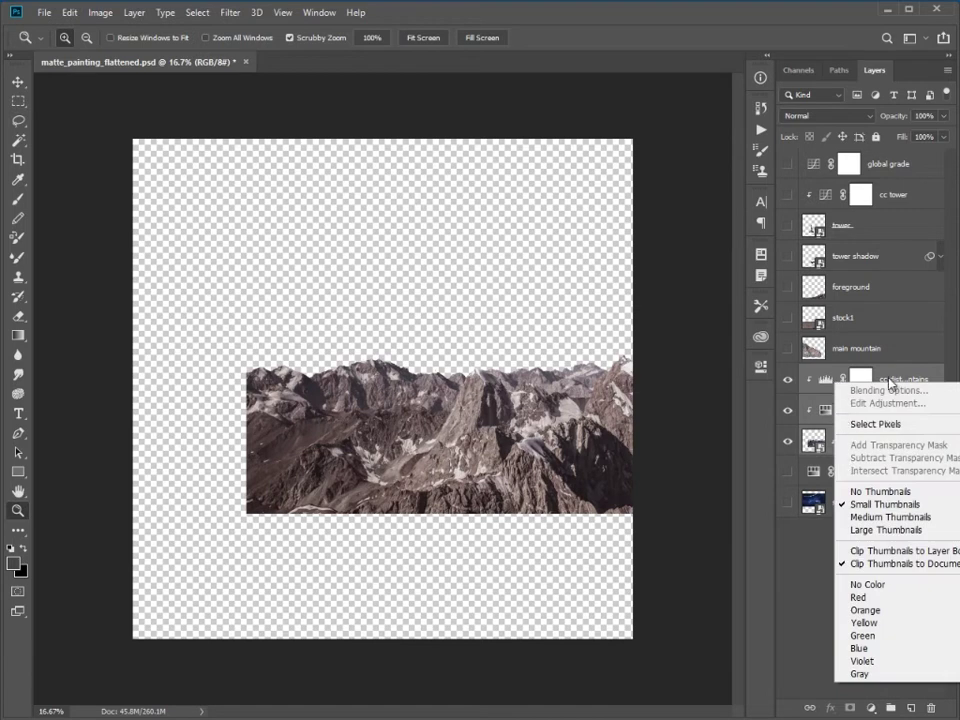
pyautogui.rightClick(885, 381)
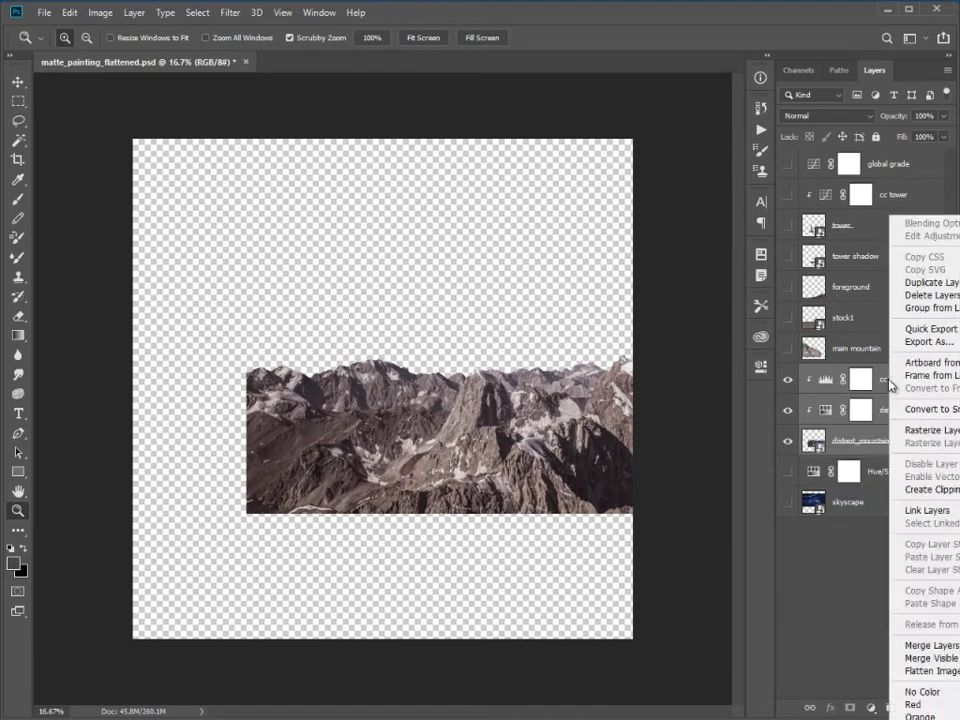
pyautogui.click(932, 646)
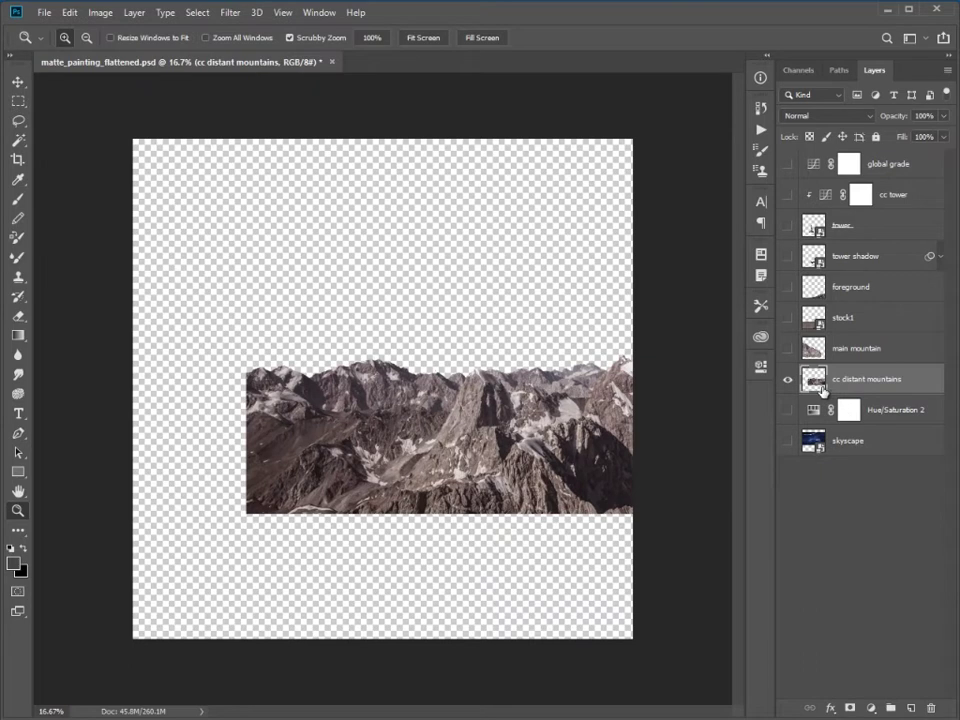
# Rename the merged cc distant mountains layer as distant mountains.
pyautogui.doubleClick(843, 379)
pyautogui.write('distant mountains')
pyautogui.press('Return')
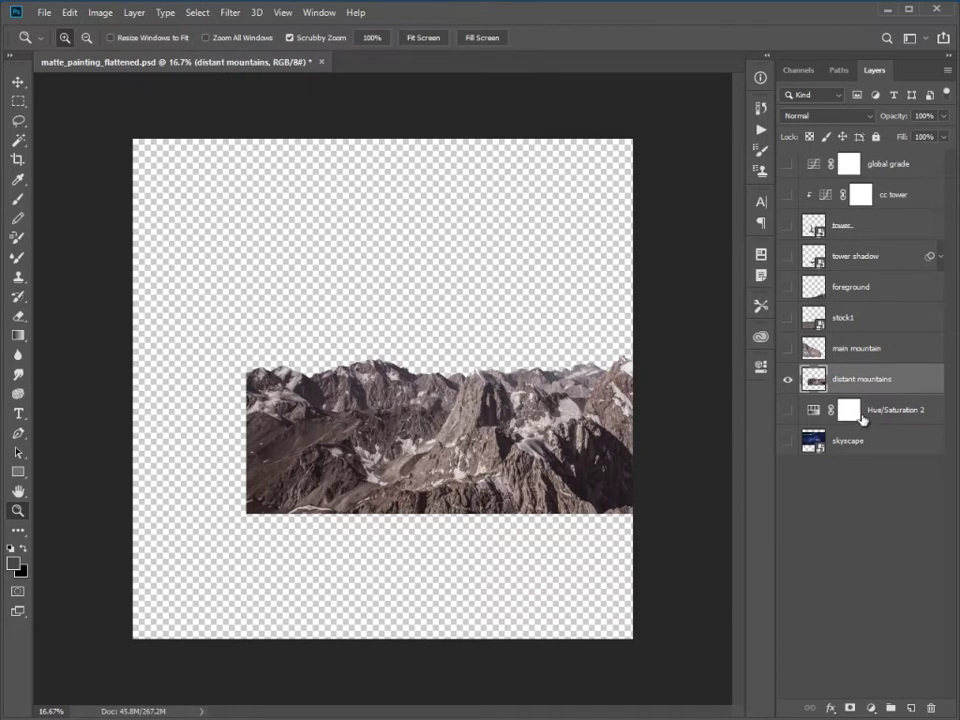
# Show only the skyscape layer with the Hue/Saturation 2 adjustment and merge the two layers.
pyautogui.click(788, 441)
pyautogui.click(788, 410)
pyautogui.click(787, 379)
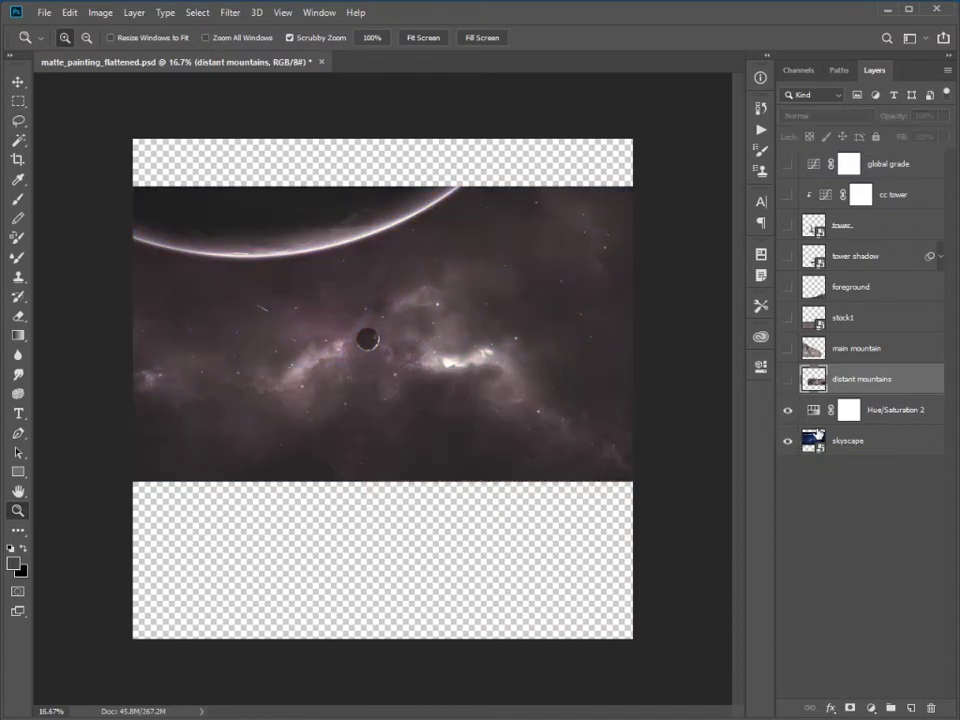
pyautogui.click(850, 440)
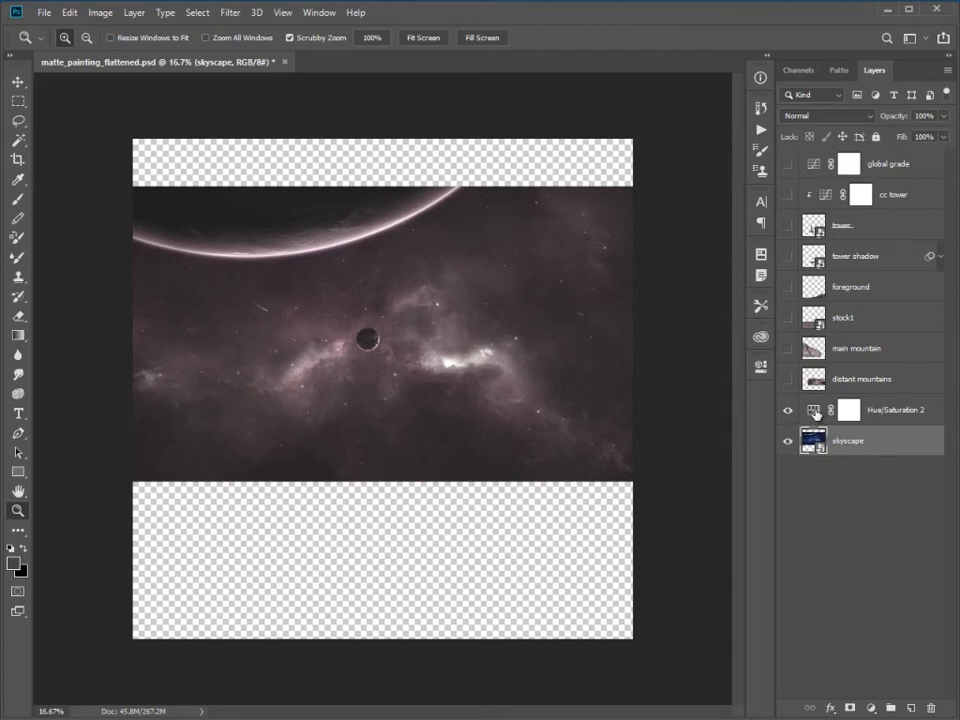
pyautogui.keyDown('shift'); pyautogui.click(830, 415); pyautogui.keyUp('shift')
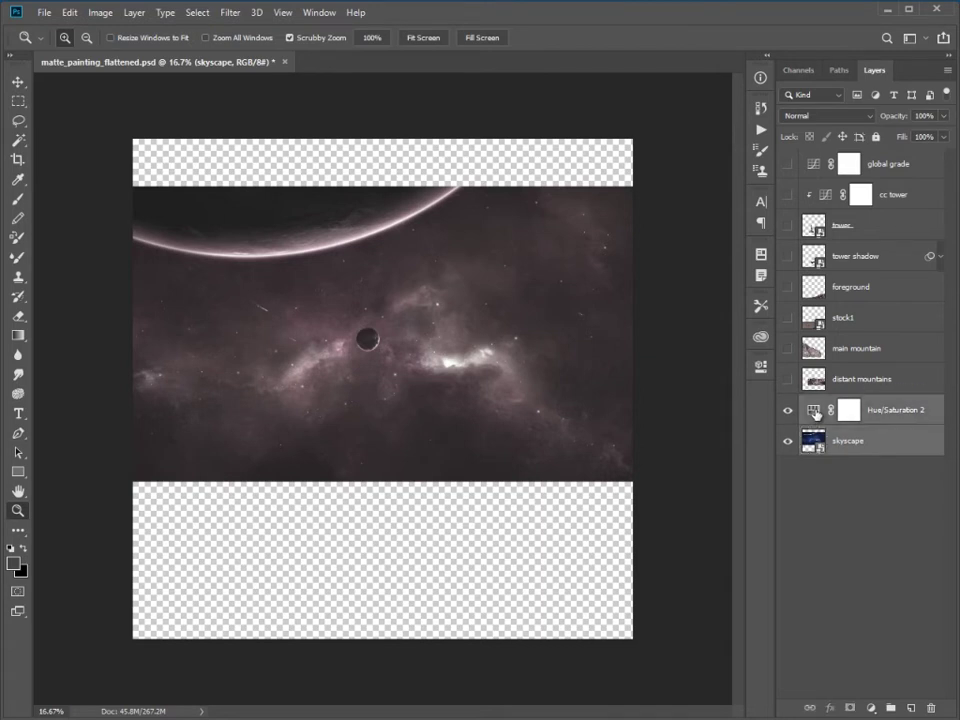
pyautogui.rightClick(872, 426)
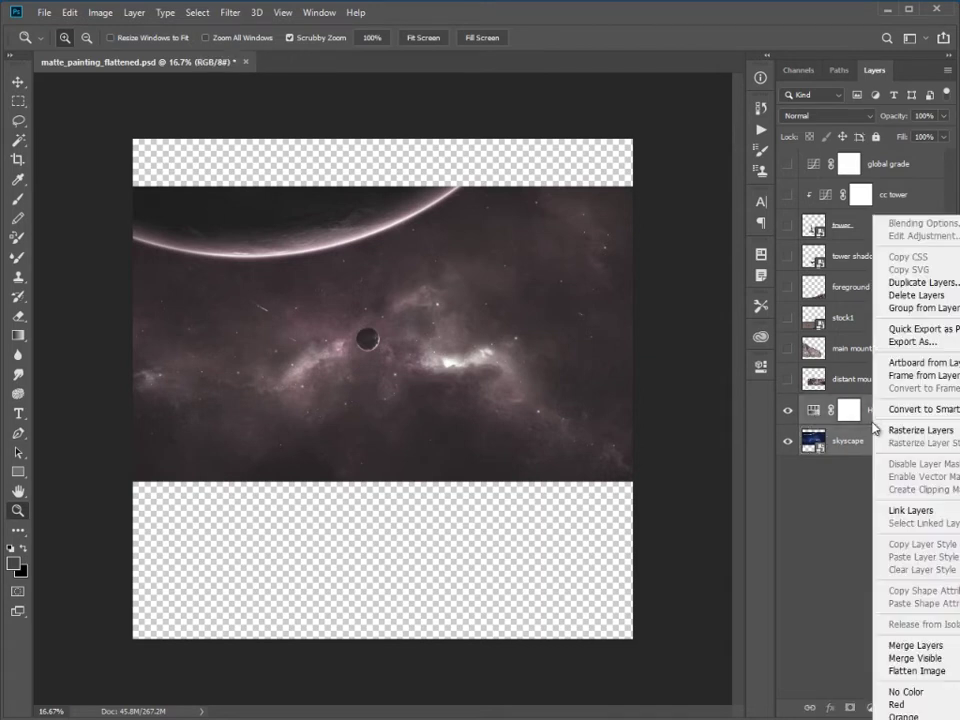
pyautogui.click(900, 645)
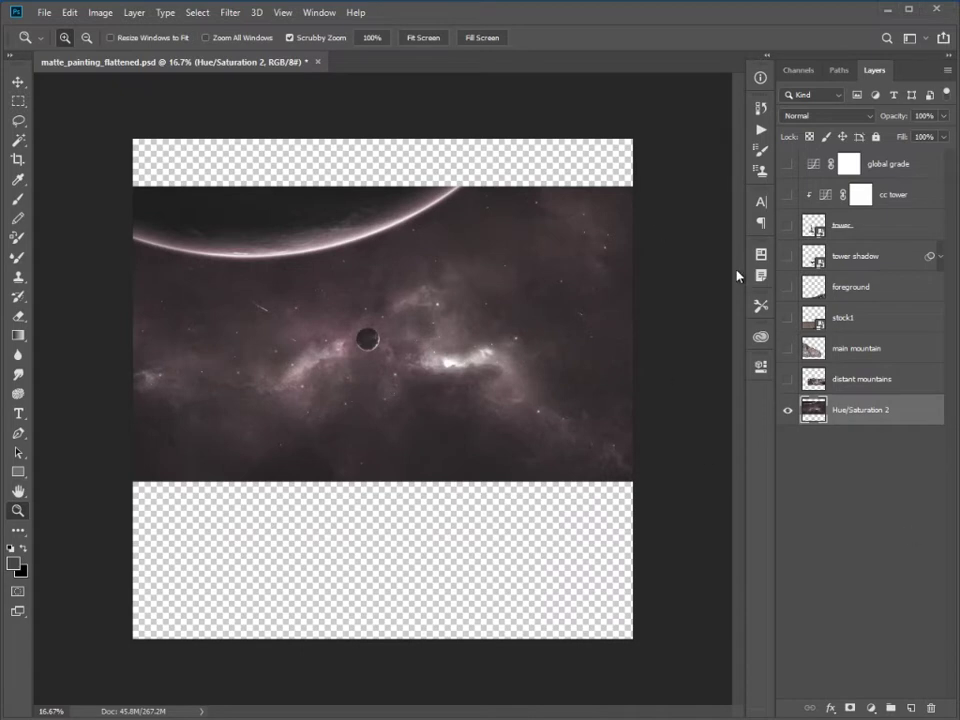
# Merge the tower layer with its visible cc tower adjustment, and rename the merged layer tower.
pyautogui.click(788, 226)
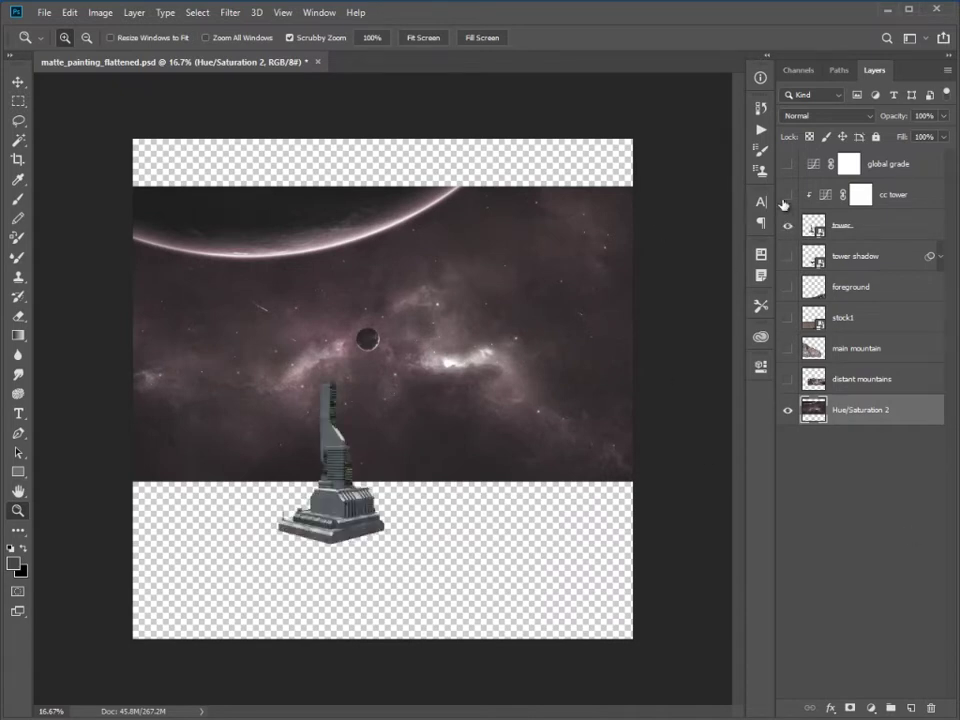
pyautogui.click(788, 410)
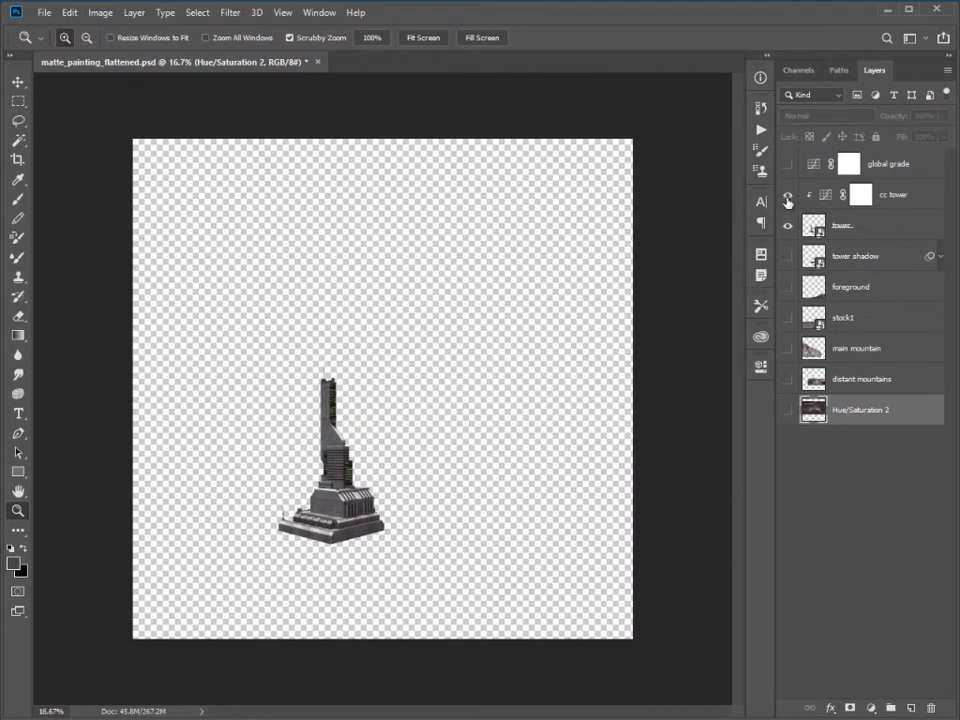
pyautogui.click(816, 226)
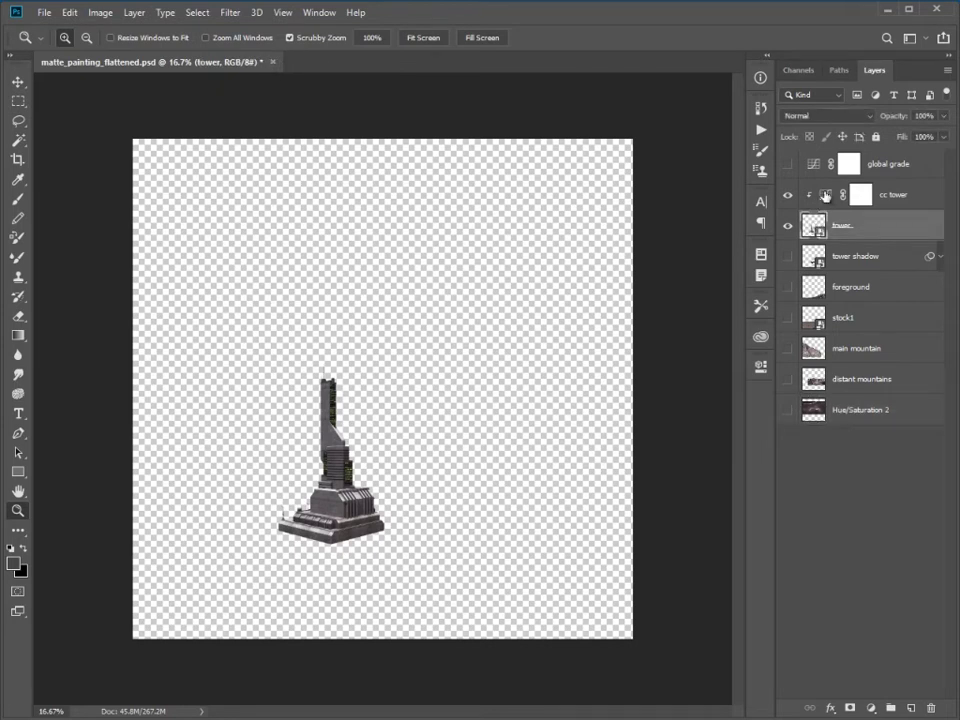
pyautogui.keyDown('shift'); pyautogui.click(825, 196); pyautogui.keyUp('shift')
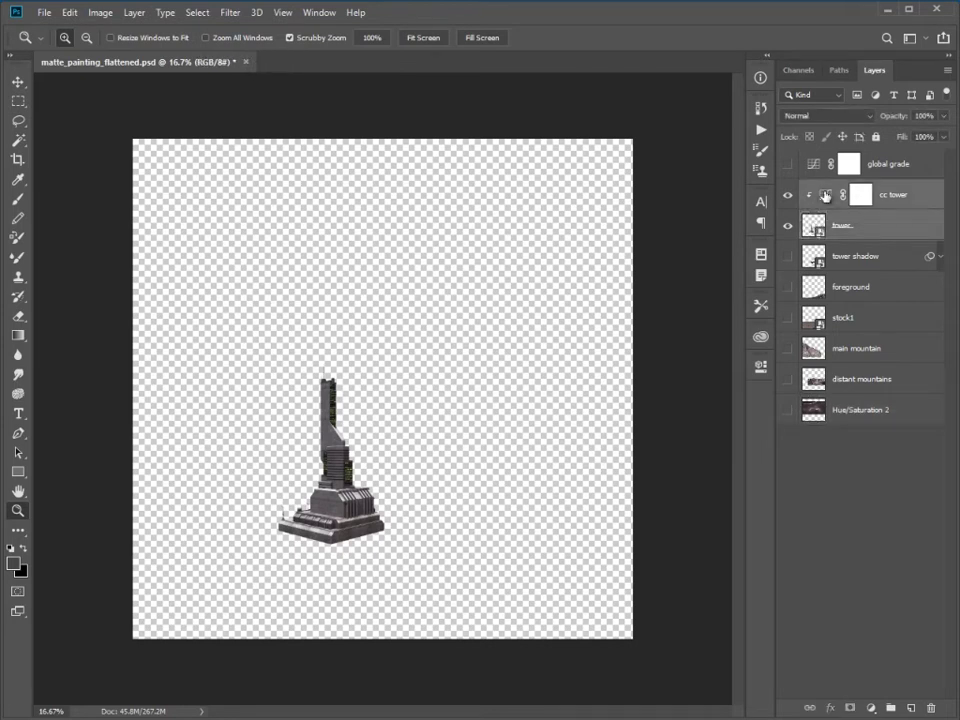
pyautogui.rightClick(889, 207)
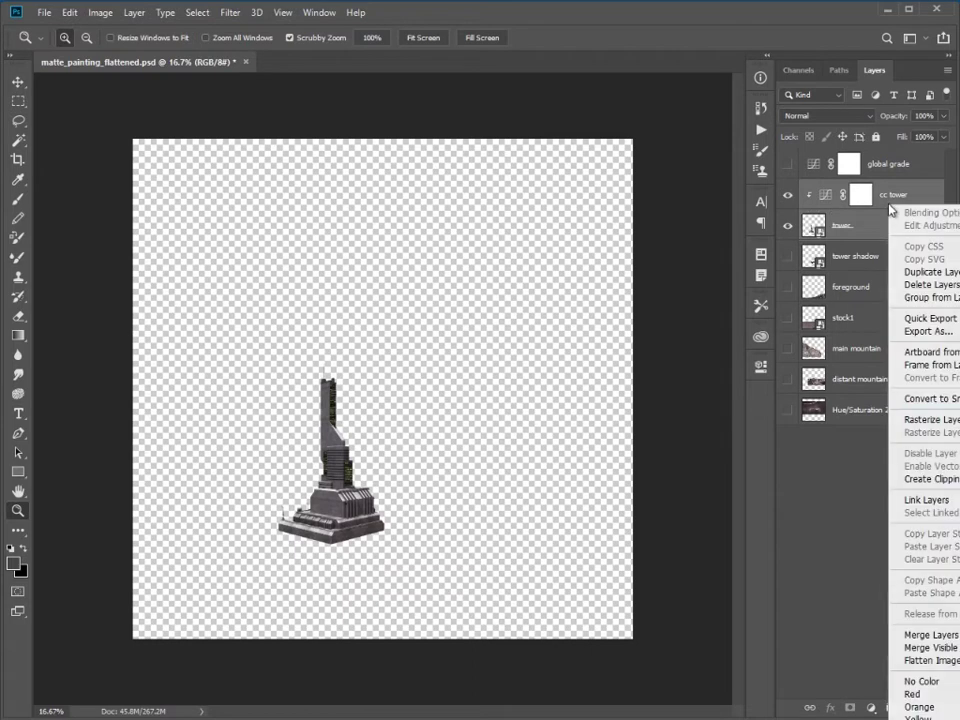
pyautogui.click(923, 637)
pyautogui.doubleClick(840, 199)
pyautogui.press('BackSpace')
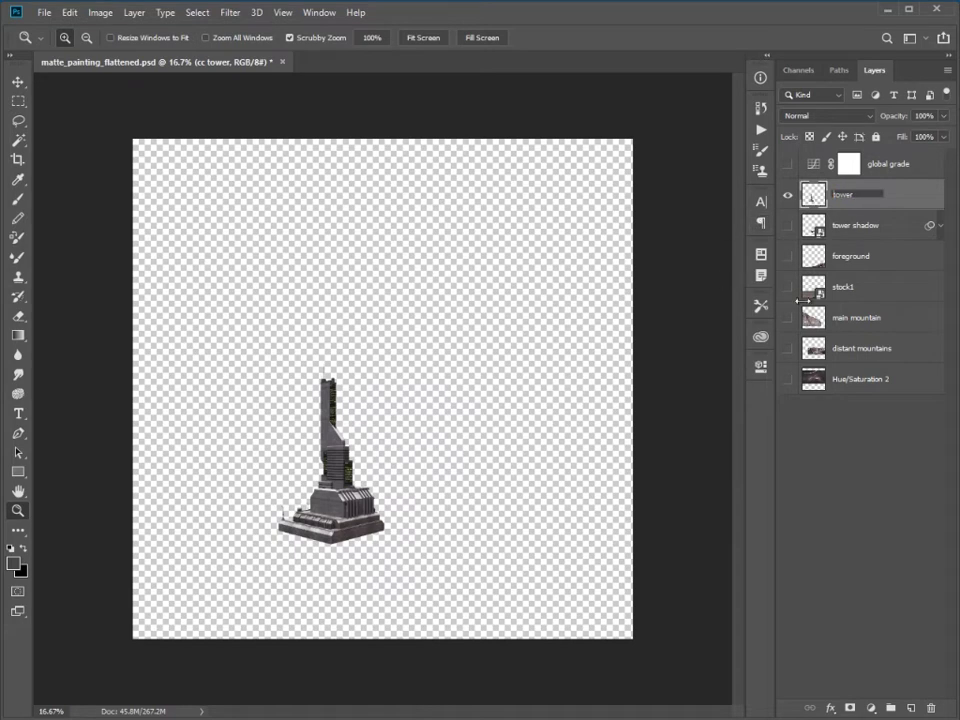
# Show the merged Hue/Saturation 2 layer and rename it sky.
pyautogui.click(850, 382)
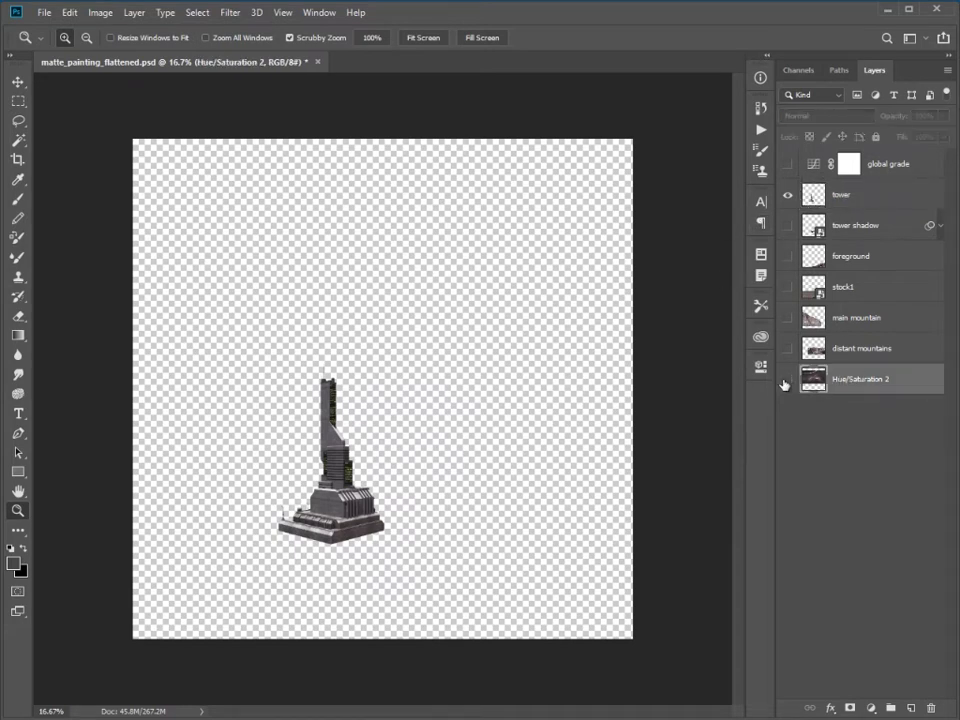
pyautogui.click(789, 380)
pyautogui.doubleClick(848, 380)
pyautogui.write('dky')
pyautogui.press('Return')
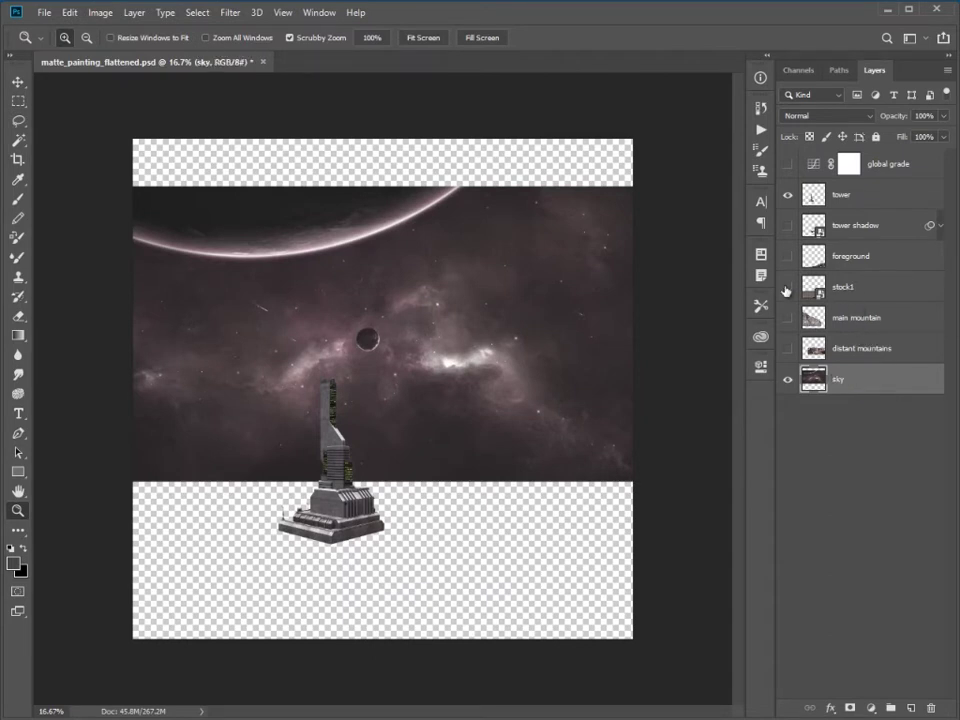
# Show only the stock1 layer and rename it midground.
pyautogui.moveTo(787, 288); pyautogui.dragTo(787, 380)
pyautogui.click(787, 194)
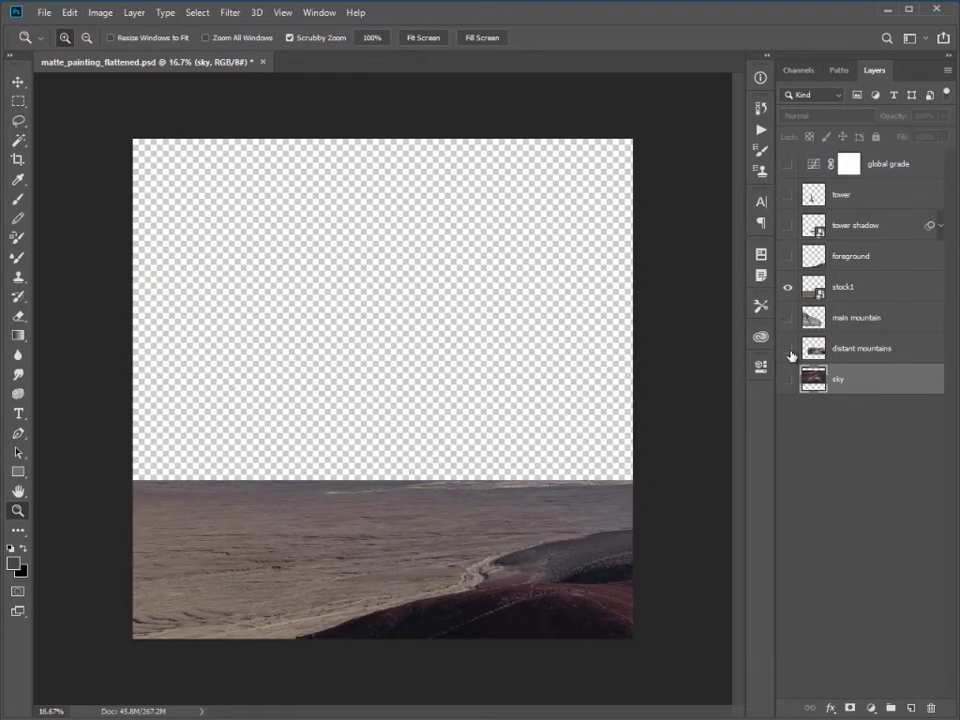
pyautogui.click(812, 288)
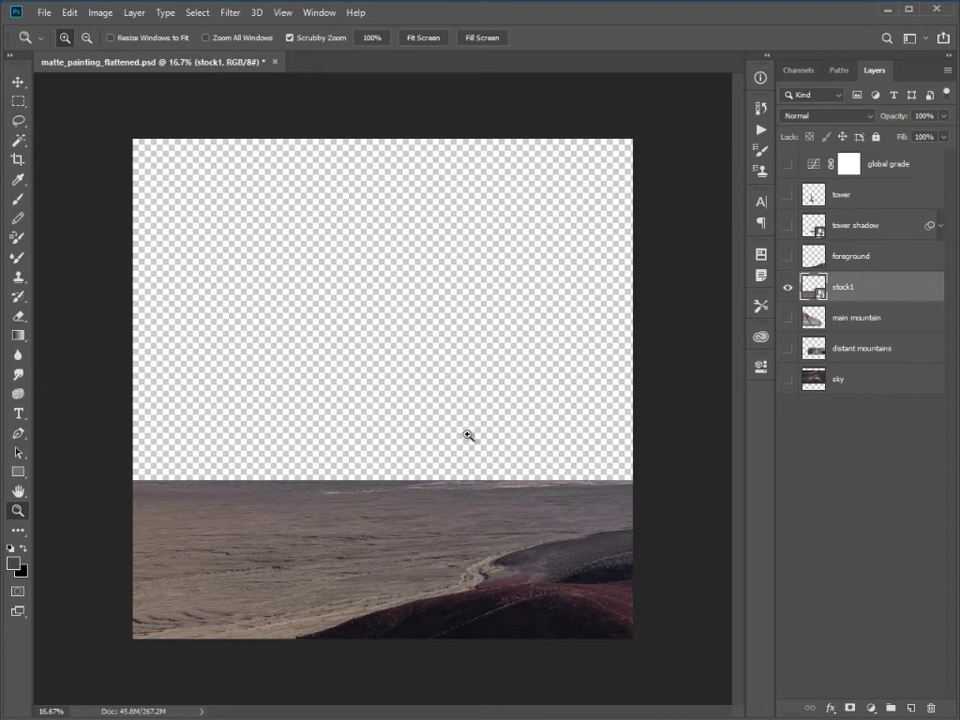
pyautogui.doubleClick(845, 287)
pyautogui.write('dground')
pyautogui.press('Return')
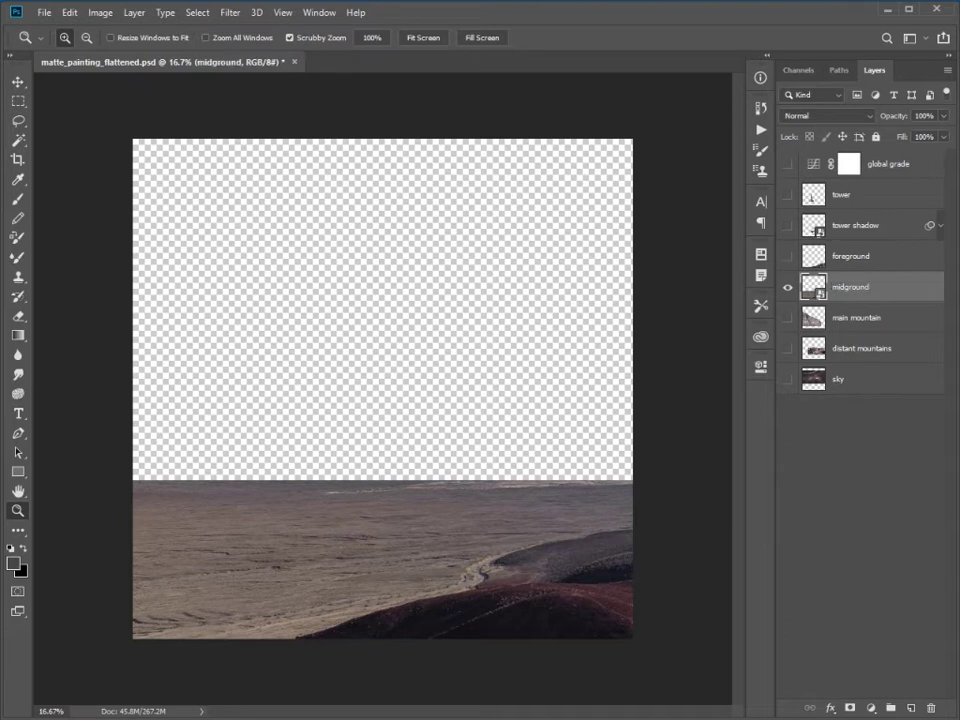
# Show all the layers, from the sky up to the global grade adjustment.
pyautogui.click(788, 194)
pyautogui.moveTo(788, 218); pyautogui.dragTo(792, 390)
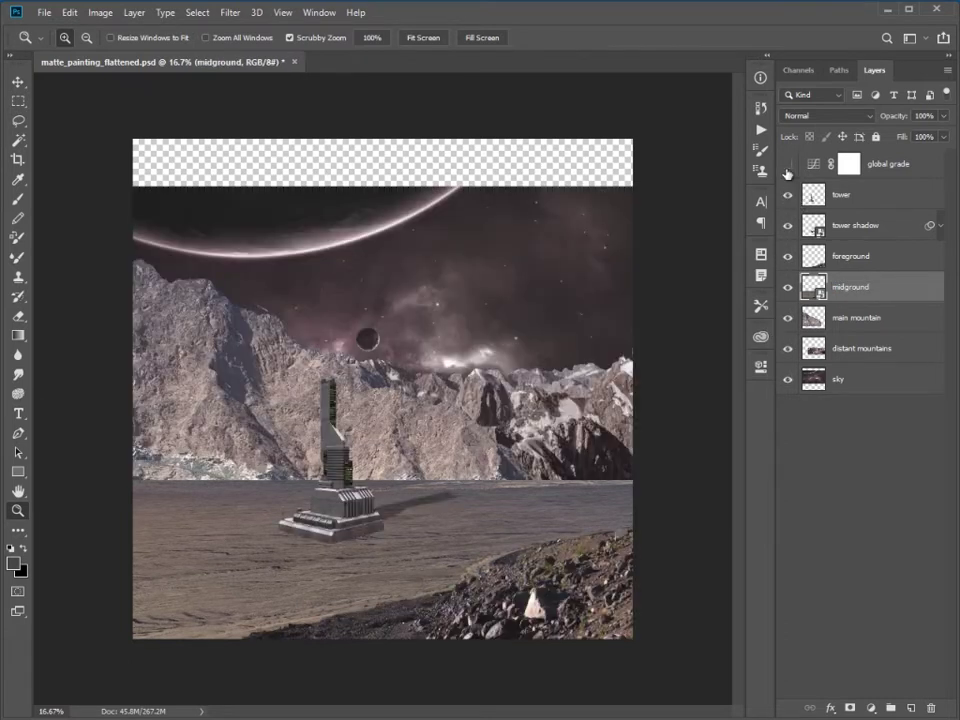
pyautogui.click(788, 164)
# Compare the painting with and without the global grade adjustment, and open its Curves settings.
pyautogui.click(788, 164)
pyautogui.click(788, 164)
pyautogui.click(788, 164)
pyautogui.click(788, 164)
pyautogui.click(815, 168)
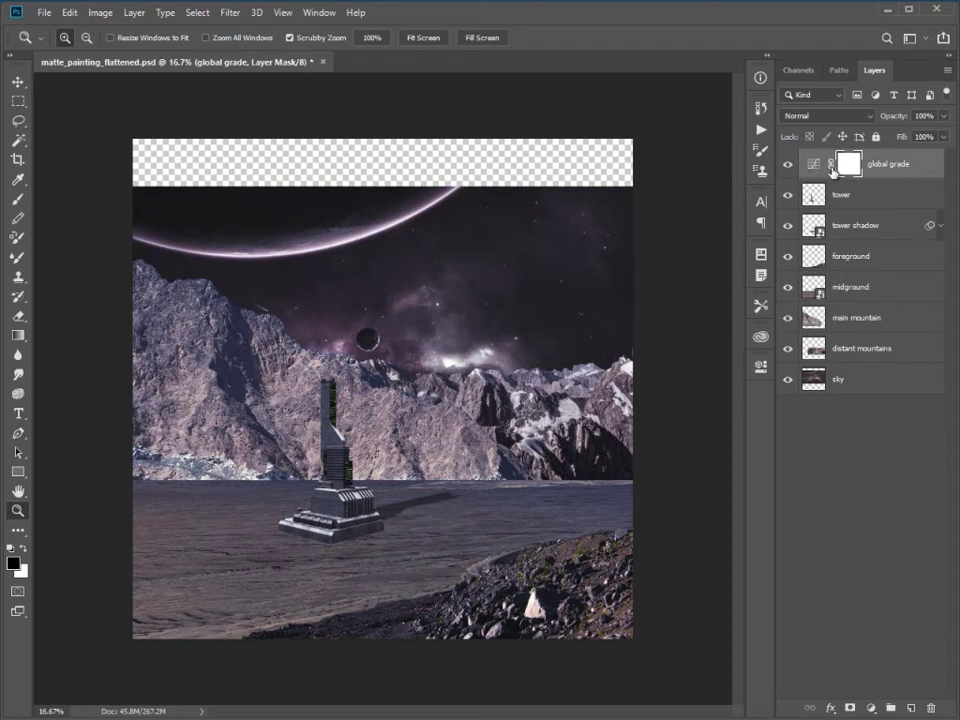
pyautogui.doubleClick(820, 166)
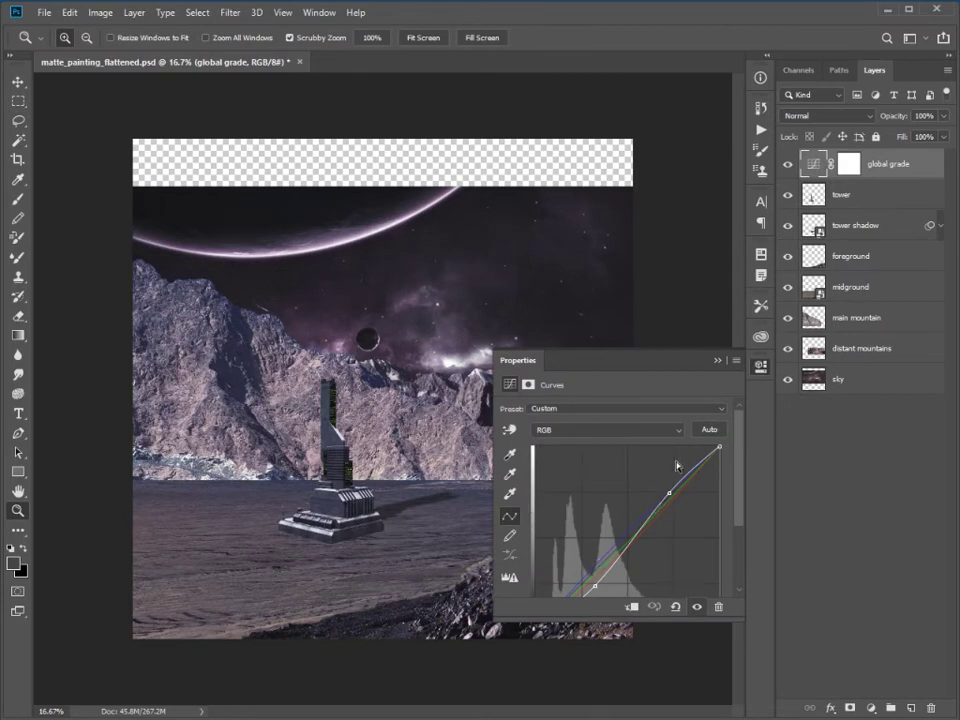
# Close the Curves settings and delete the global grade adjustment layer.
pyautogui.click(717, 360)
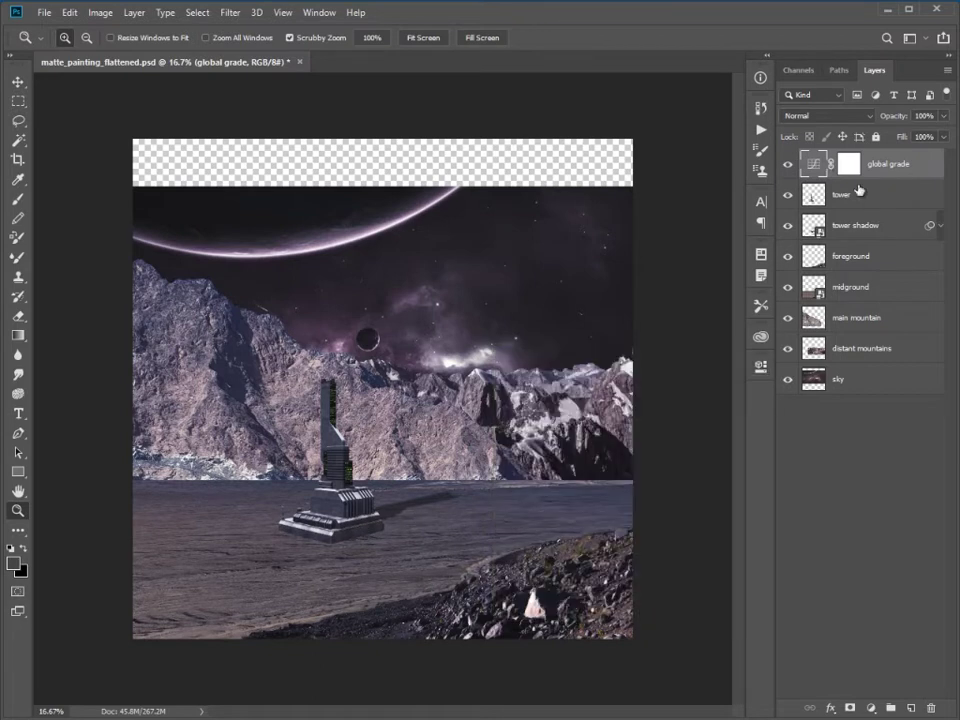
pyautogui.press('Delete')
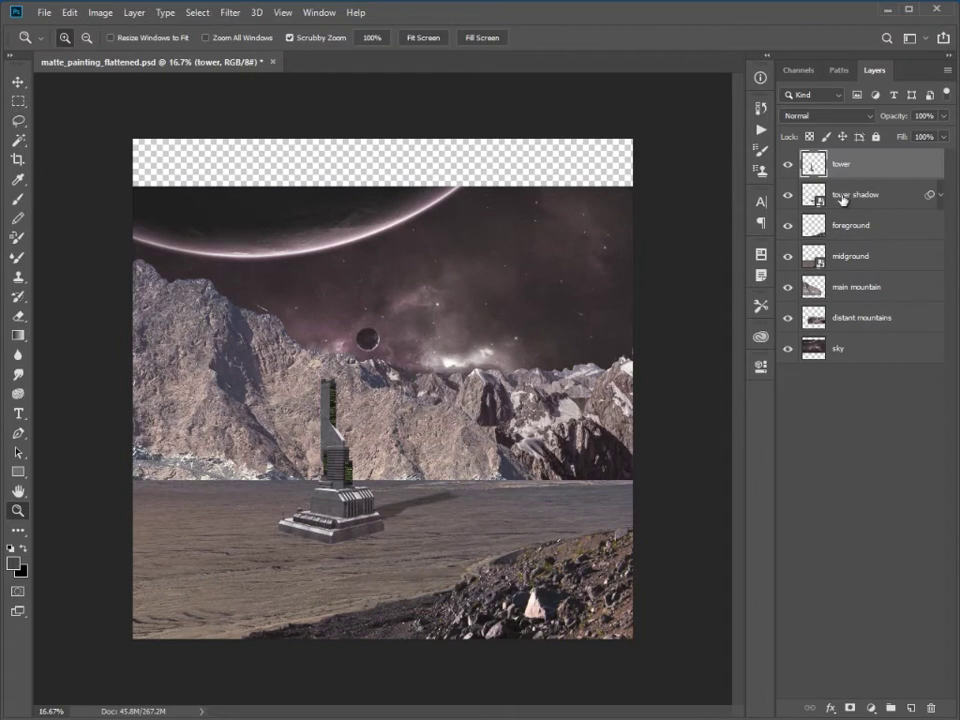
# Inspect the tower shadow layer's Blur Gallery and Hue/Saturation smart filters by toggling their visibility, leaving them enabled and the list collapsed.
pyautogui.click(820, 199)
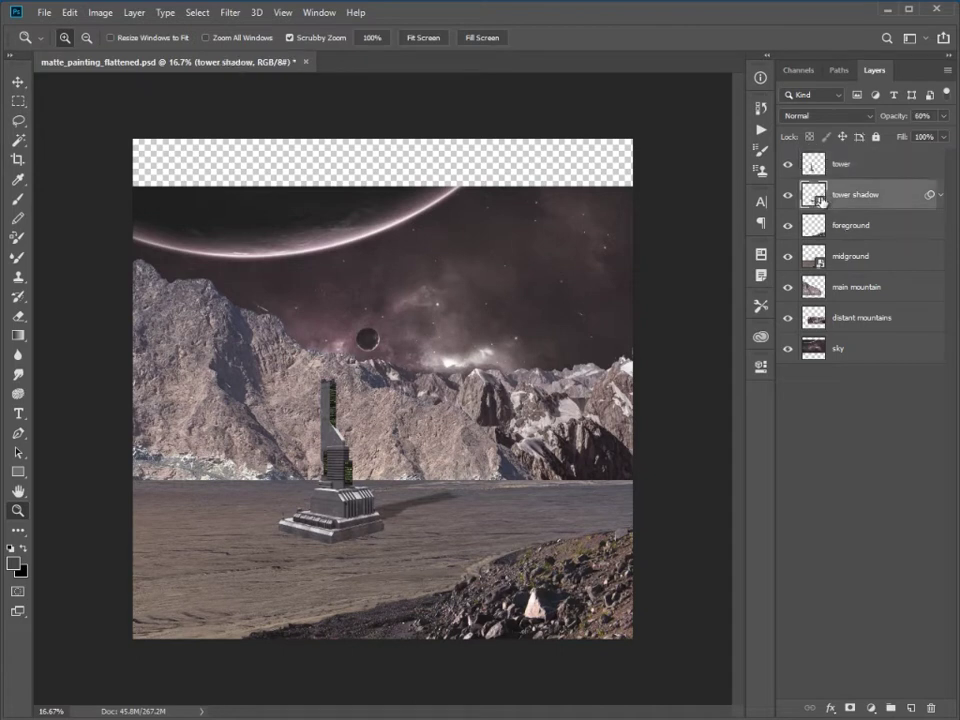
pyautogui.click(940, 195)
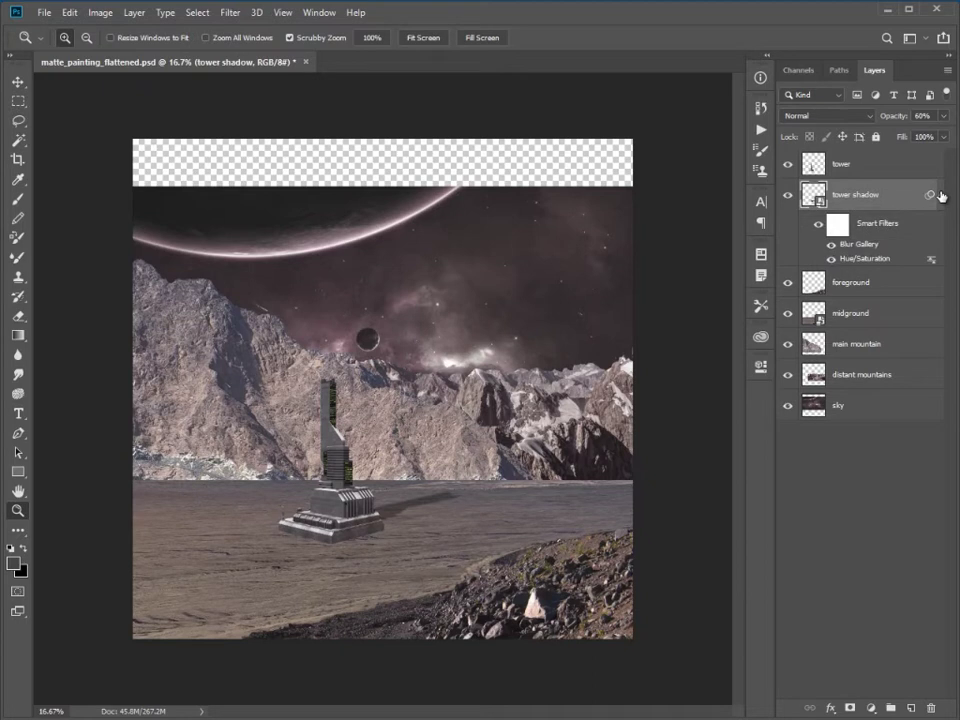
pyautogui.click(831, 258)
pyautogui.click(818, 225)
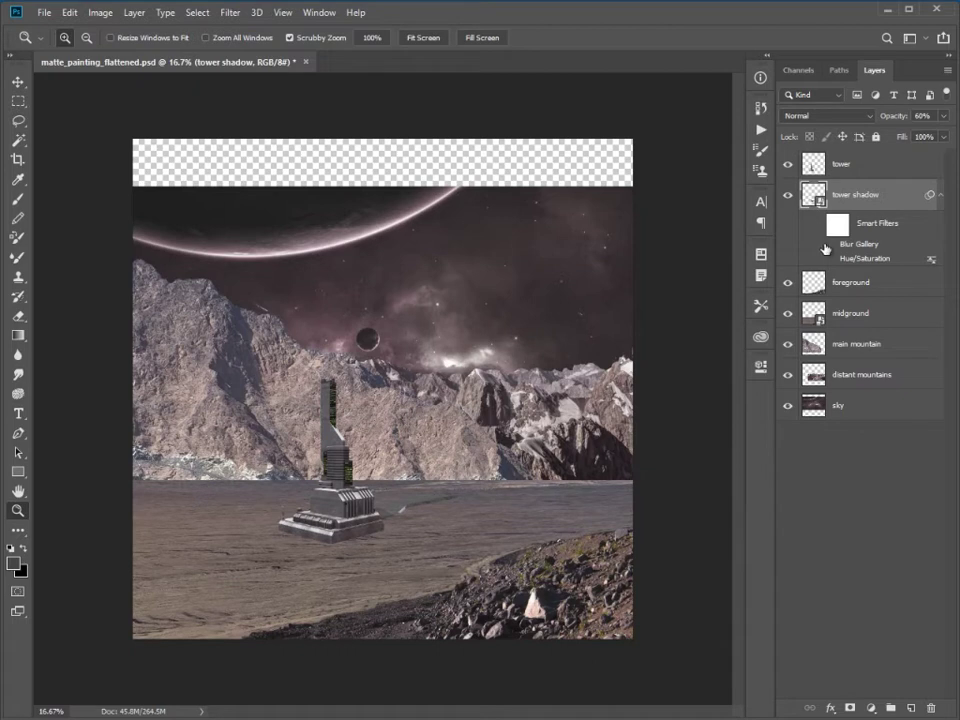
pyautogui.click(818, 225)
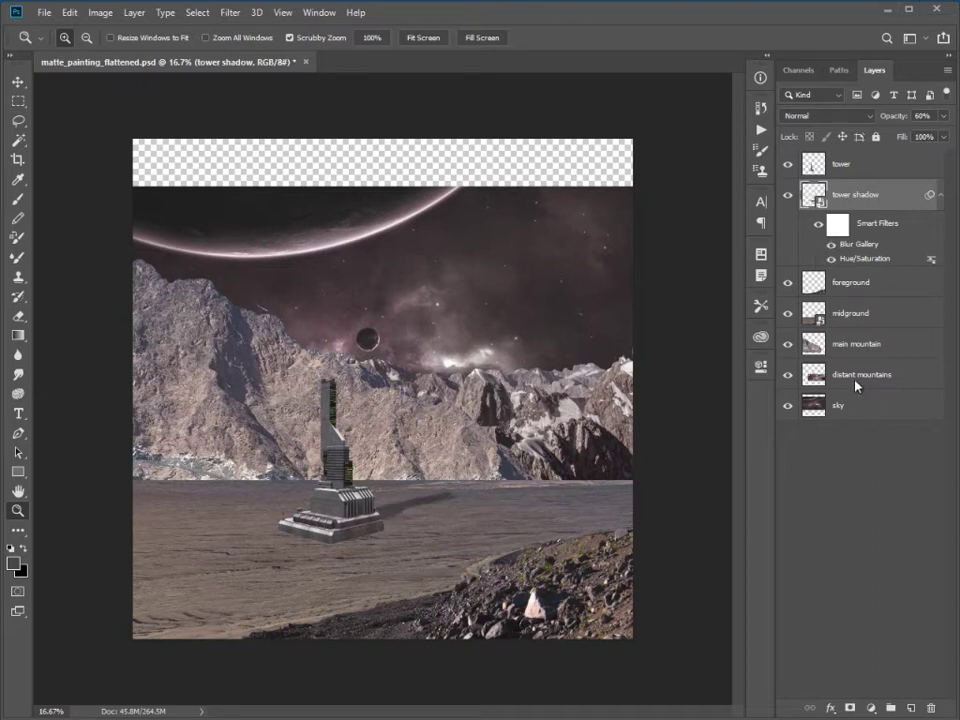
pyautogui.click(941, 196)
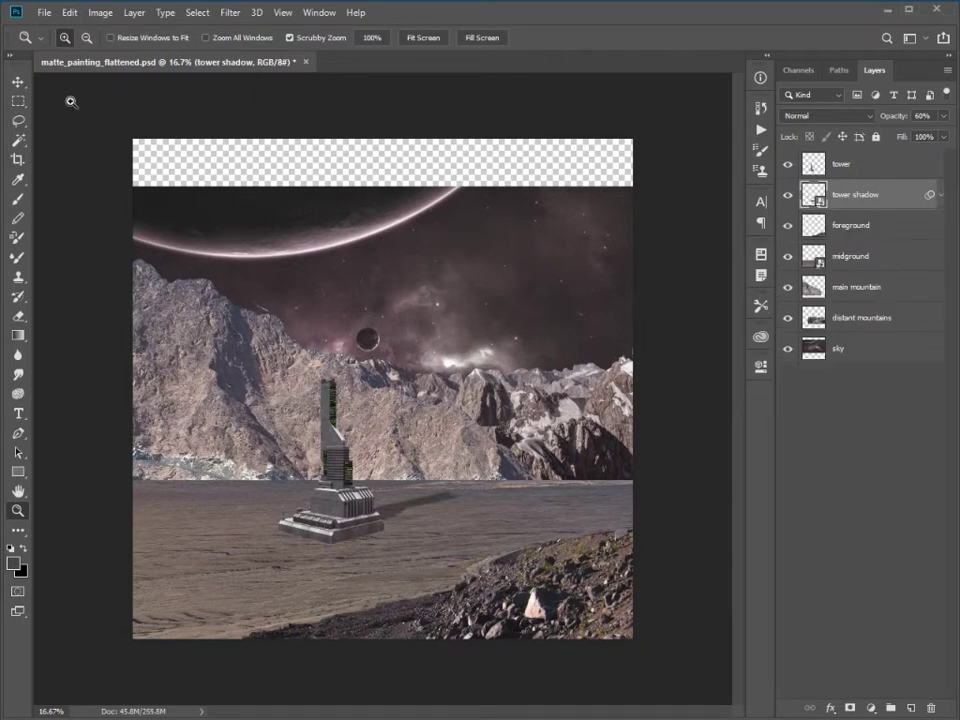
# Save the flattened matte painting document.
pyautogui.click(41, 12)
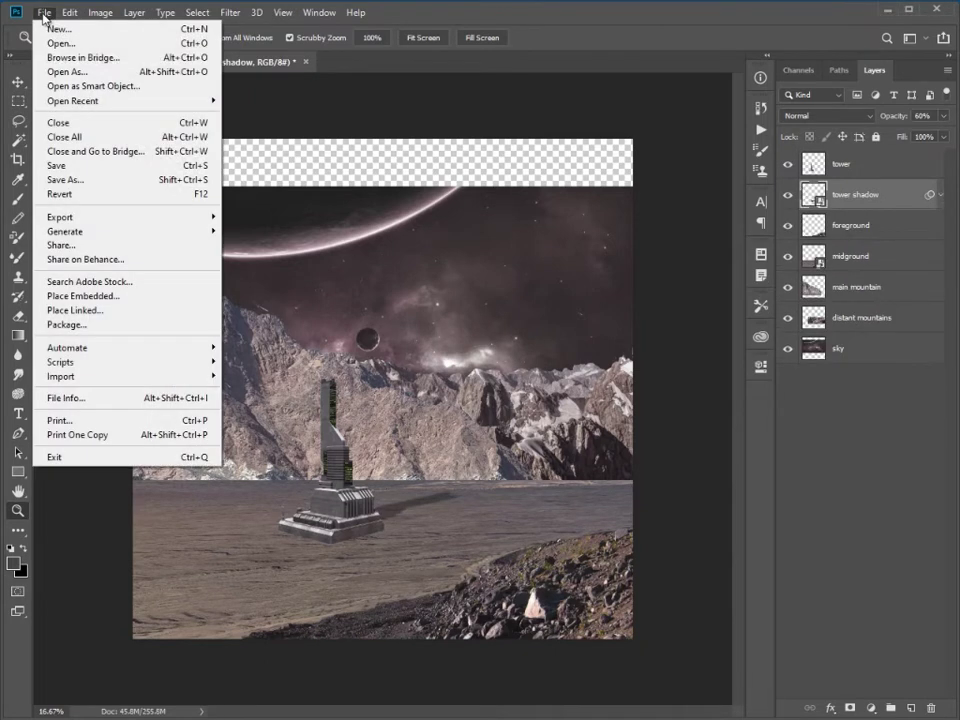
pyautogui.click(61, 169)
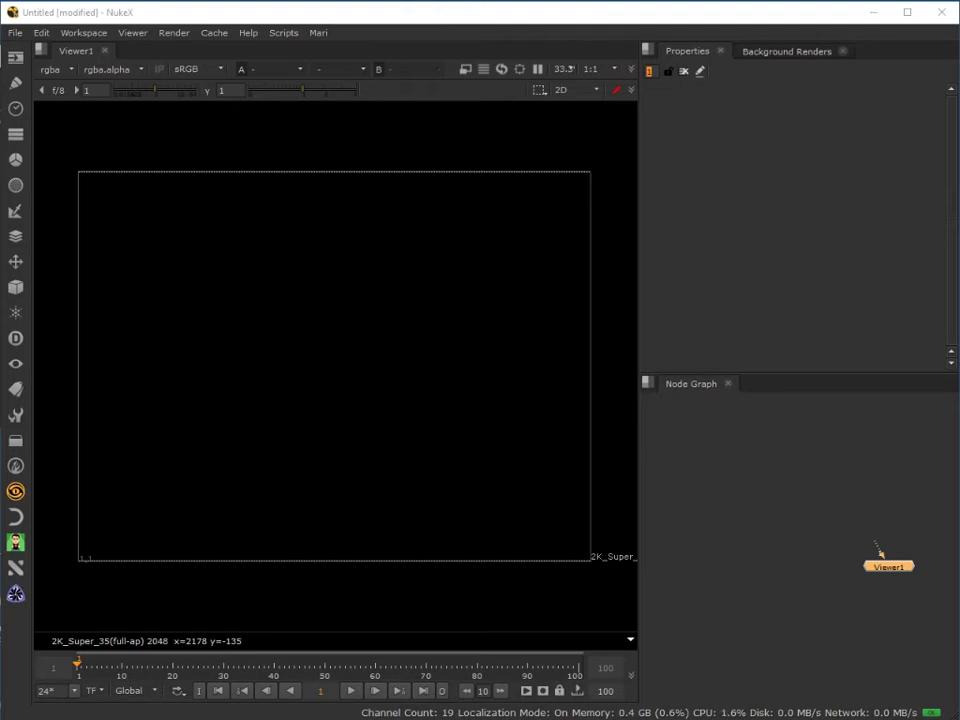
# Switch to NukeX and save the script as 01-setup in Desktop/2.5d/demo/scripts.
pyautogui.click(15, 33)
pyautogui.click(55, 119)
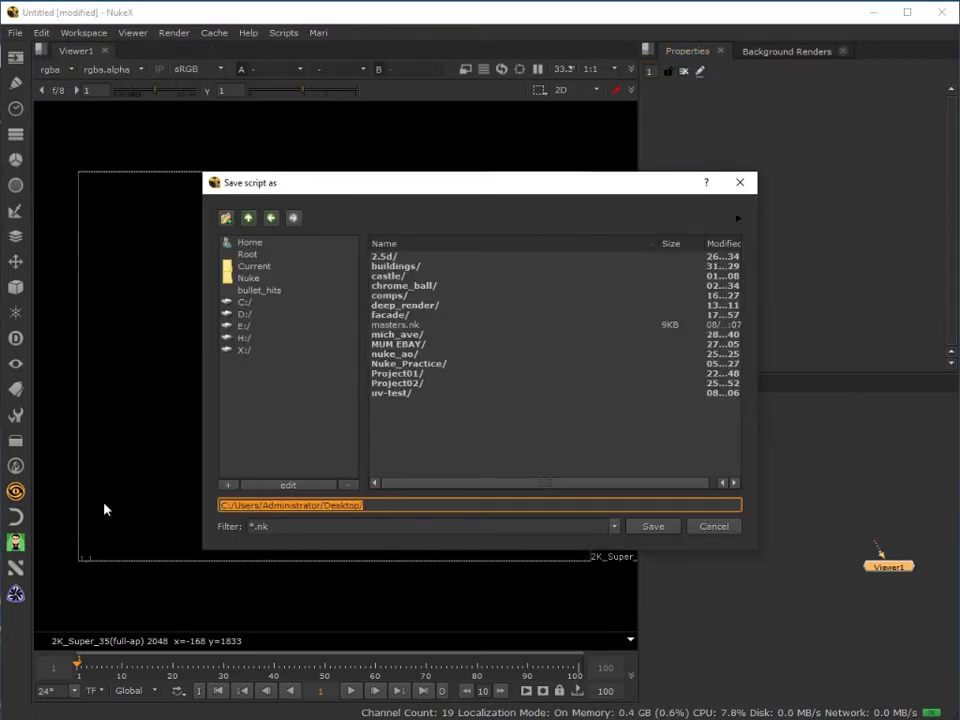
pyautogui.write('C:\\Users\\Administrator\\Desktop\\2.5d\\demo\\scripts')
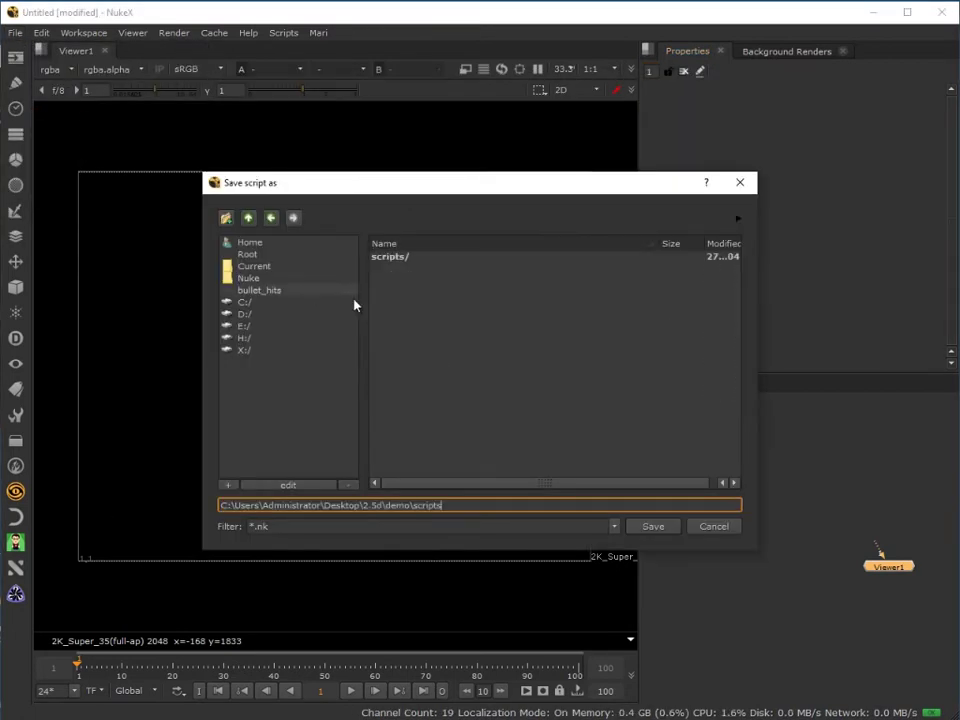
pyautogui.doubleClick(400, 258)
pyautogui.click(474, 506)
pyautogui.write('01-setup')
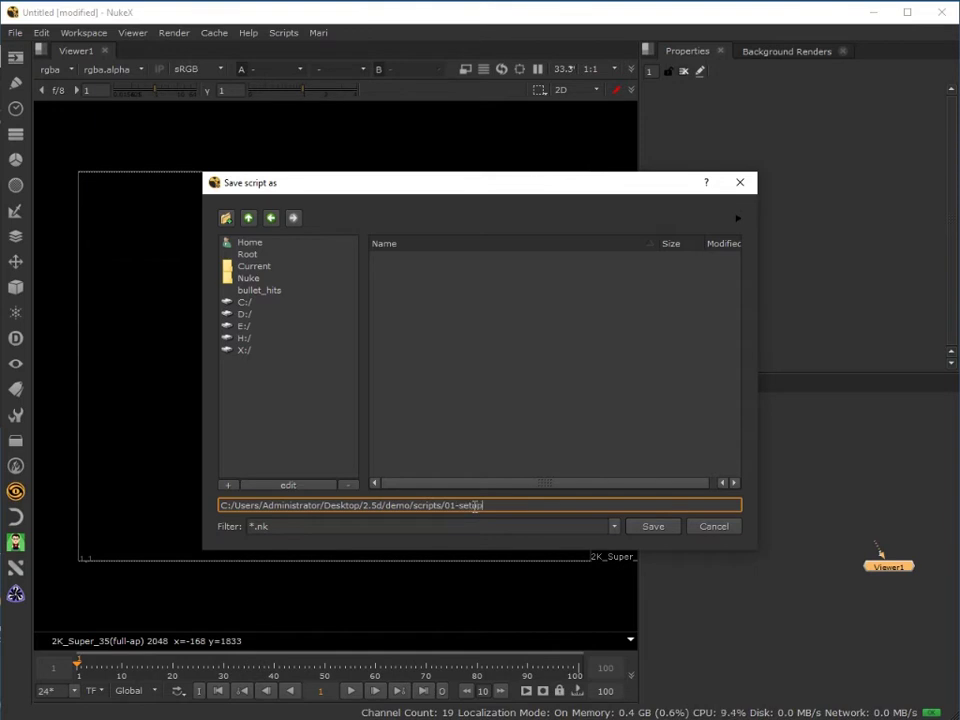
pyautogui.click(264, 525)
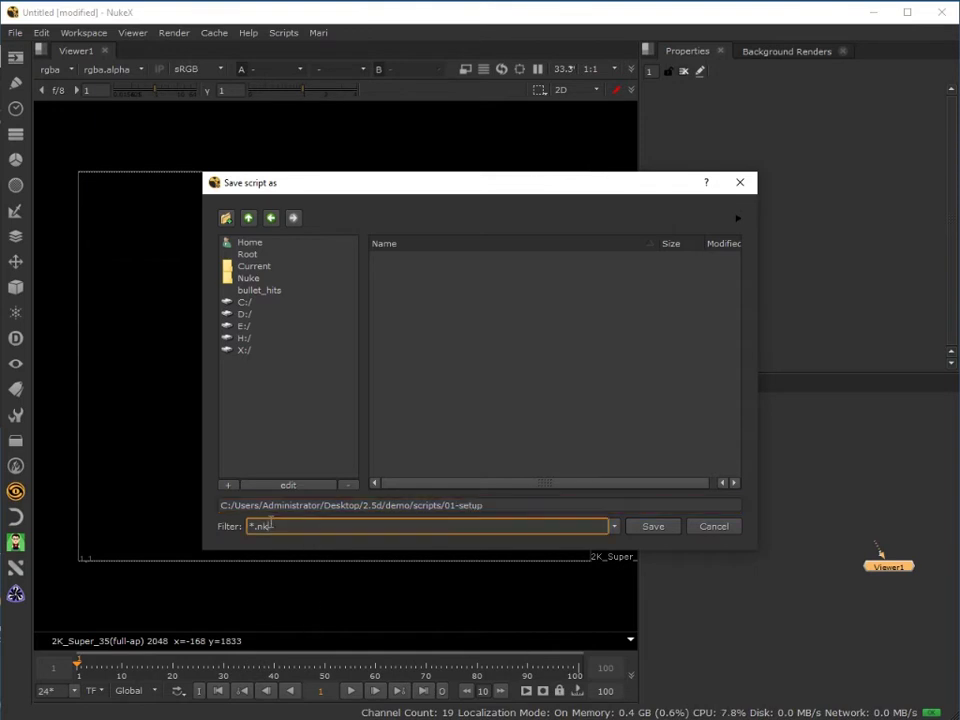
pyautogui.click(655, 528)
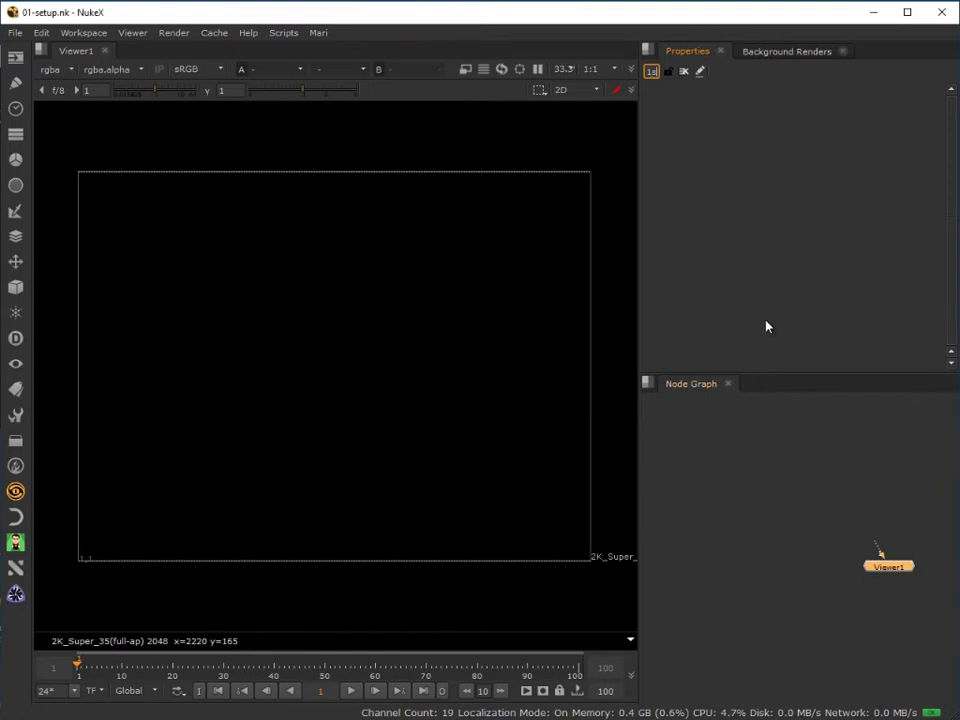
# Open the project settings and set the project directory to the script directory.
pyautogui.press('s')
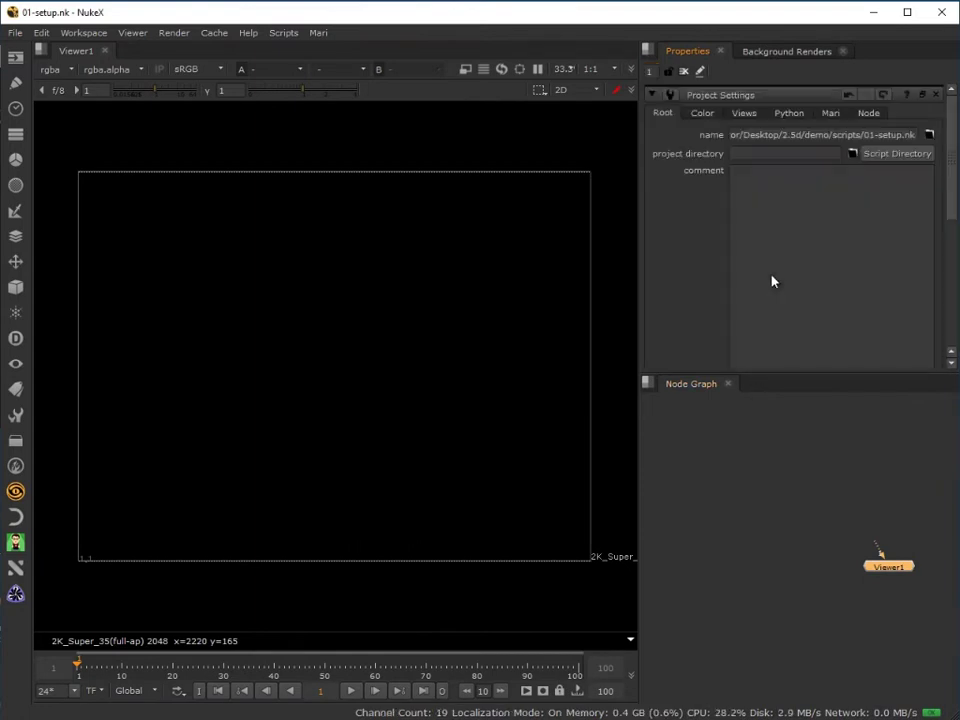
pyautogui.click(889, 155)
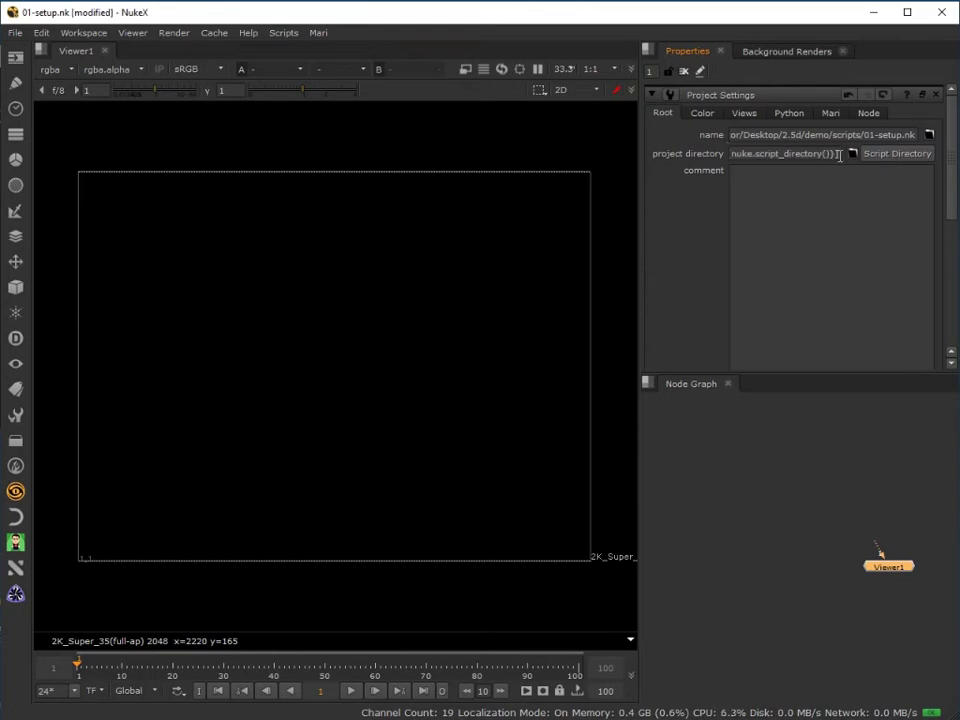
pyautogui.tripleClick(839, 155)
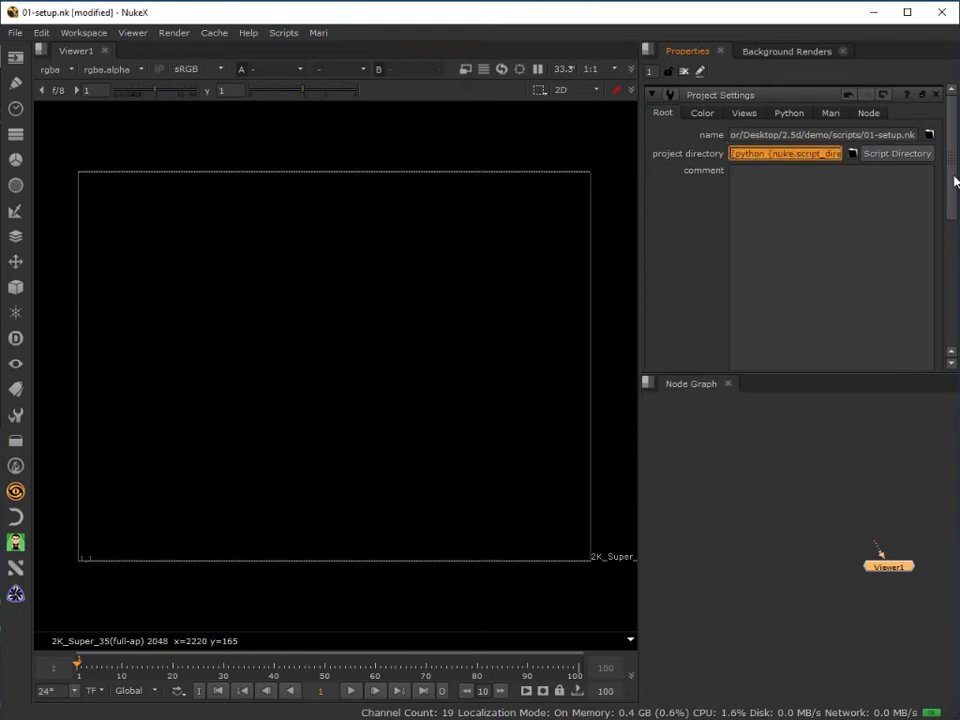
# Create a new full size format named 4K_Sq with a file size of 4096 by 4096.
pyautogui.moveTo(955, 181); pyautogui.dragTo(954, 278)
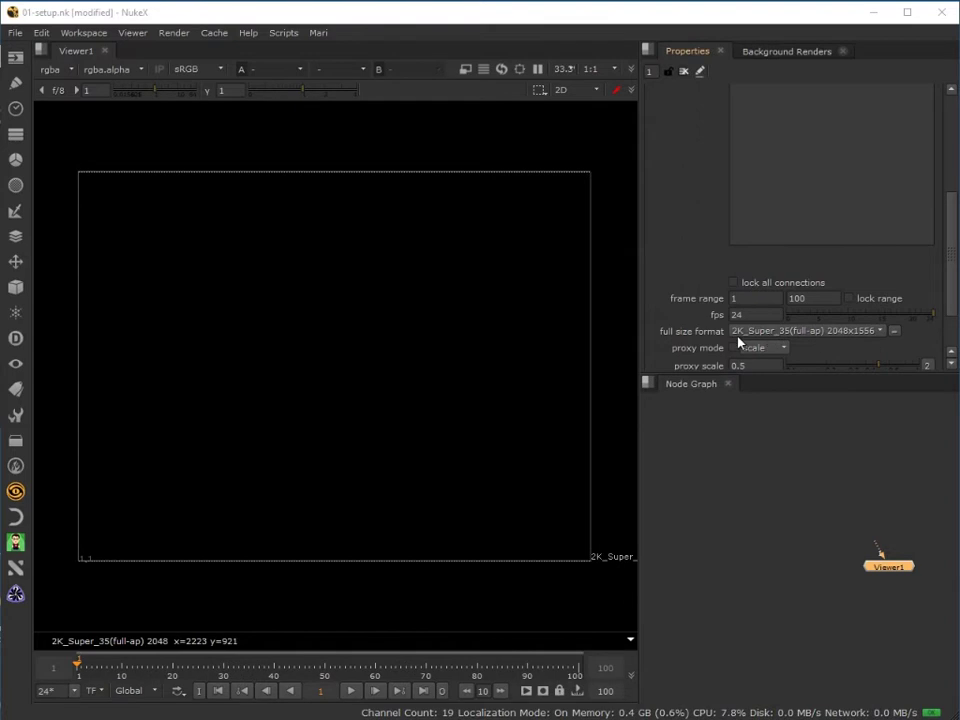
pyautogui.click(864, 333)
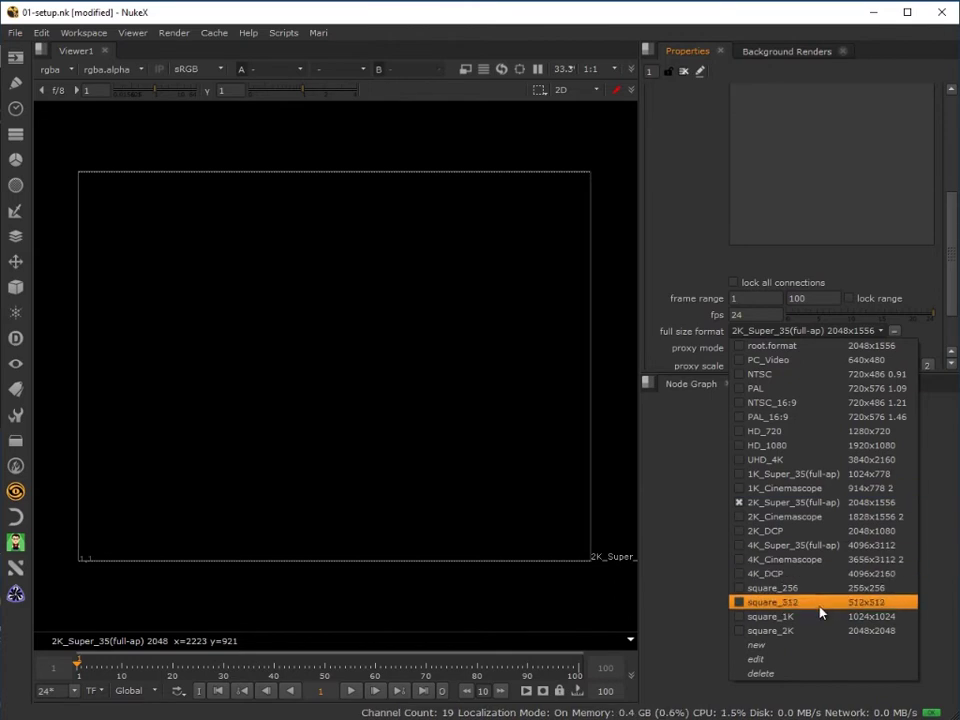
pyautogui.click(778, 647)
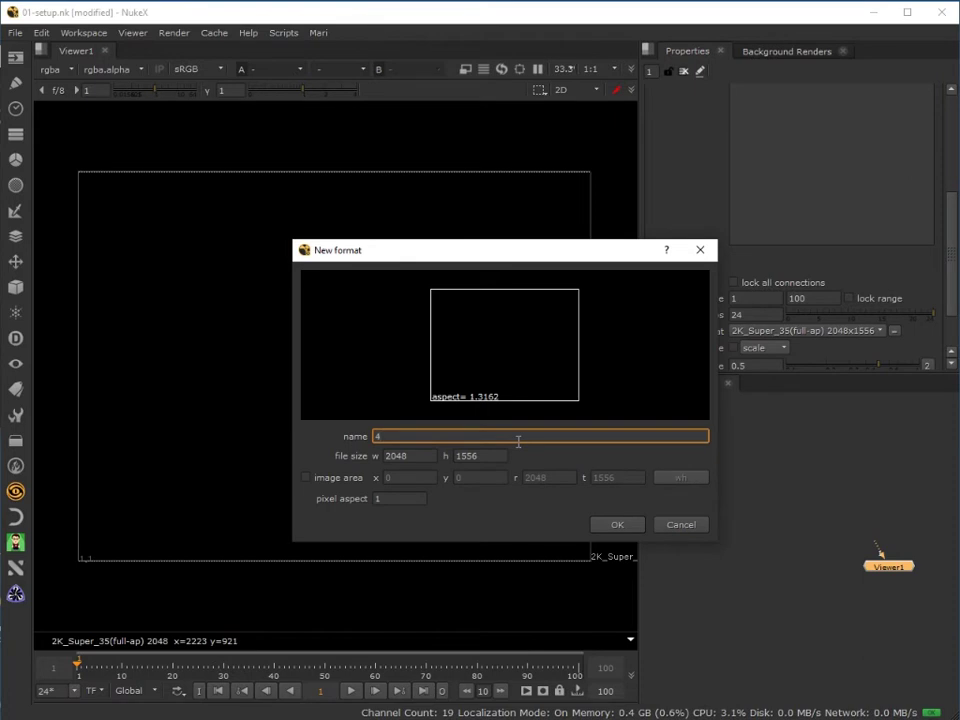
pyautogui.write('4K_Sq')
pyautogui.moveTo(427, 459); pyautogui.dragTo(330, 460)
pyautogui.write('4096')
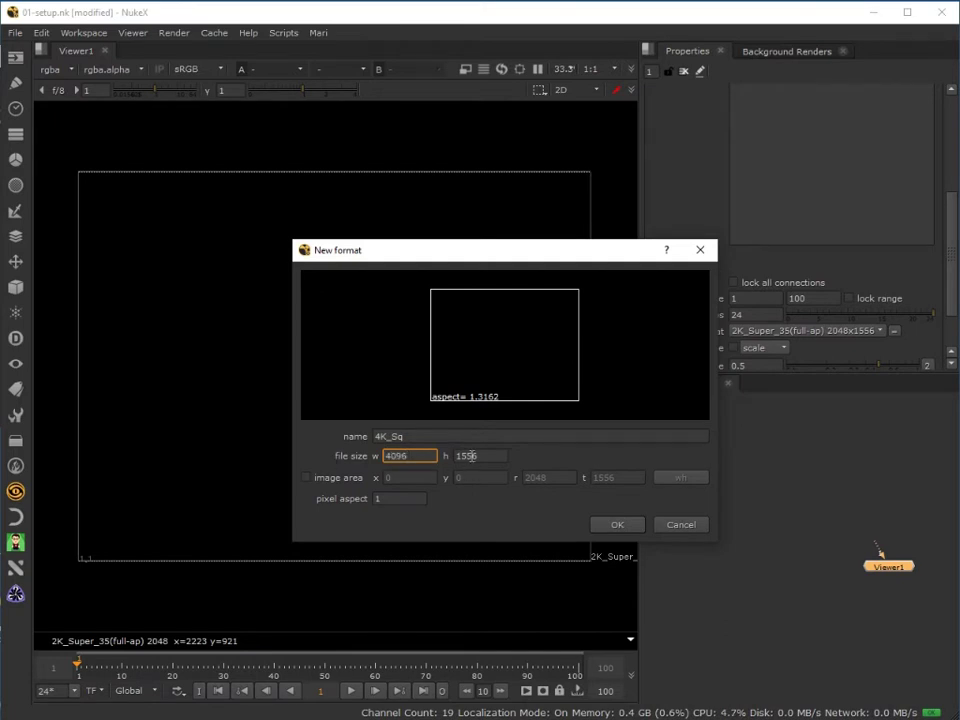
pyautogui.moveTo(472, 456); pyautogui.dragTo(377, 456)
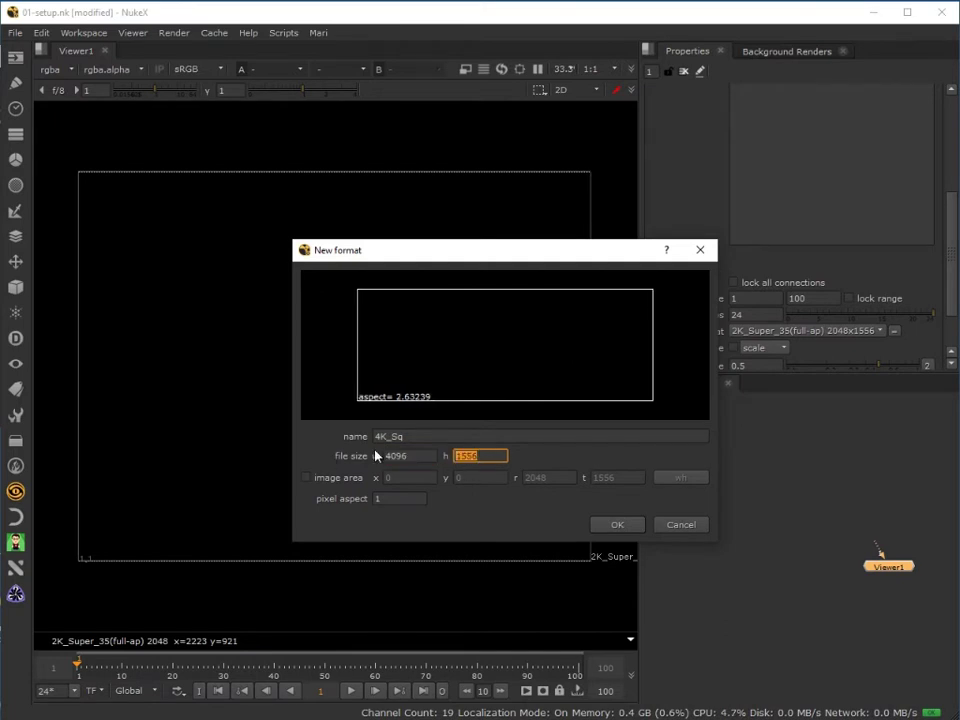
pyautogui.write('4096')
pyautogui.click(619, 525)
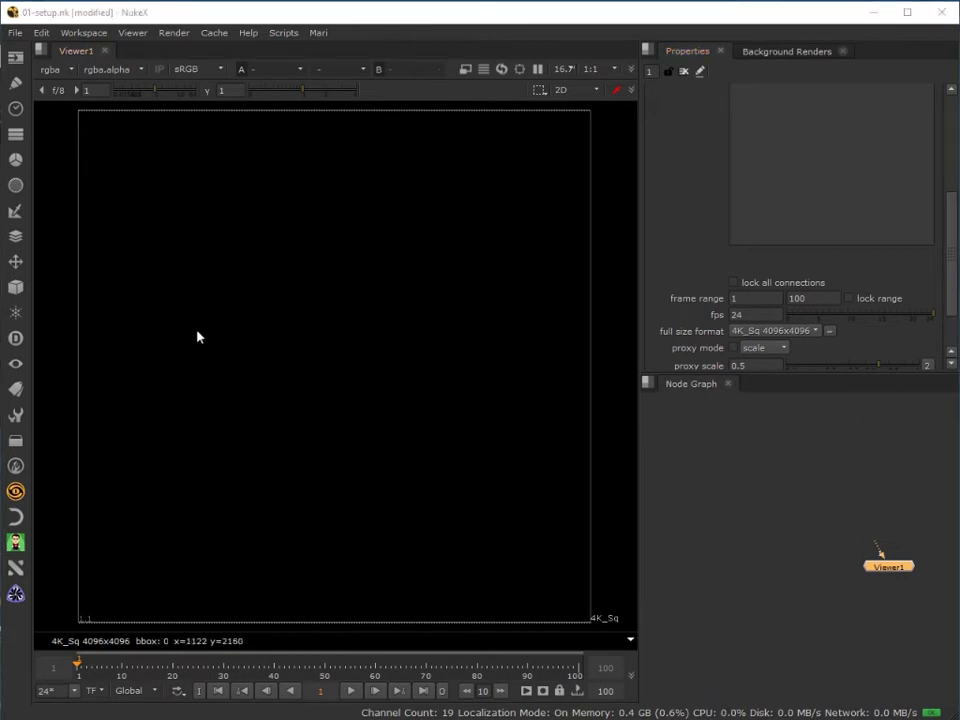
# Read matte_painting_flattened.psd from the sources folder into the script.
pyautogui.click(15, 57)
pyautogui.click(44, 60)
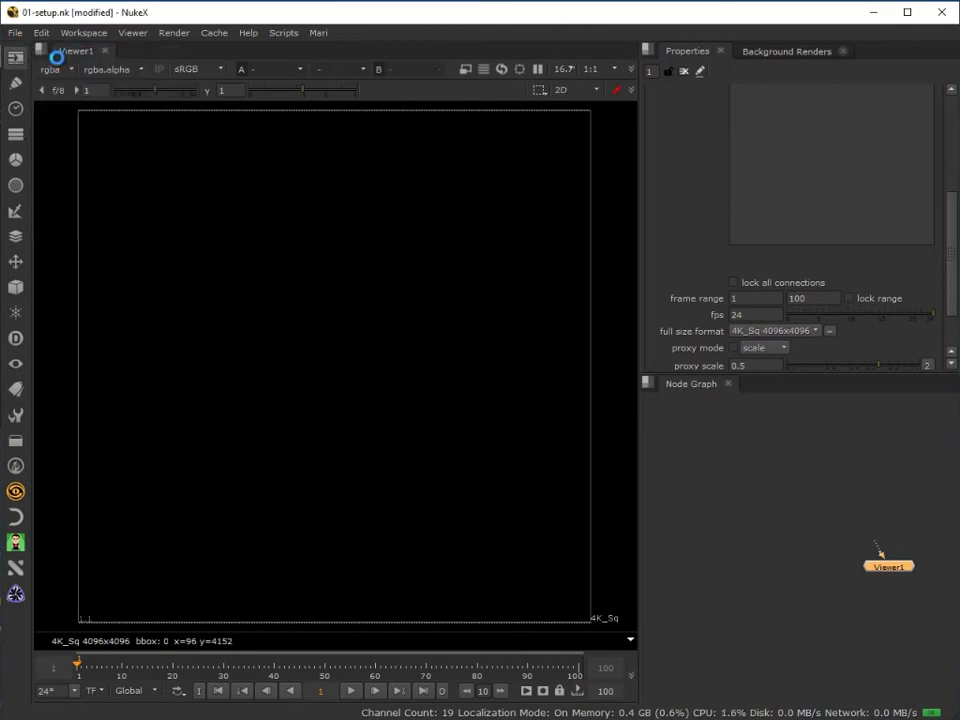
pyautogui.moveTo(480, 190); pyautogui.dragTo(428, 158)
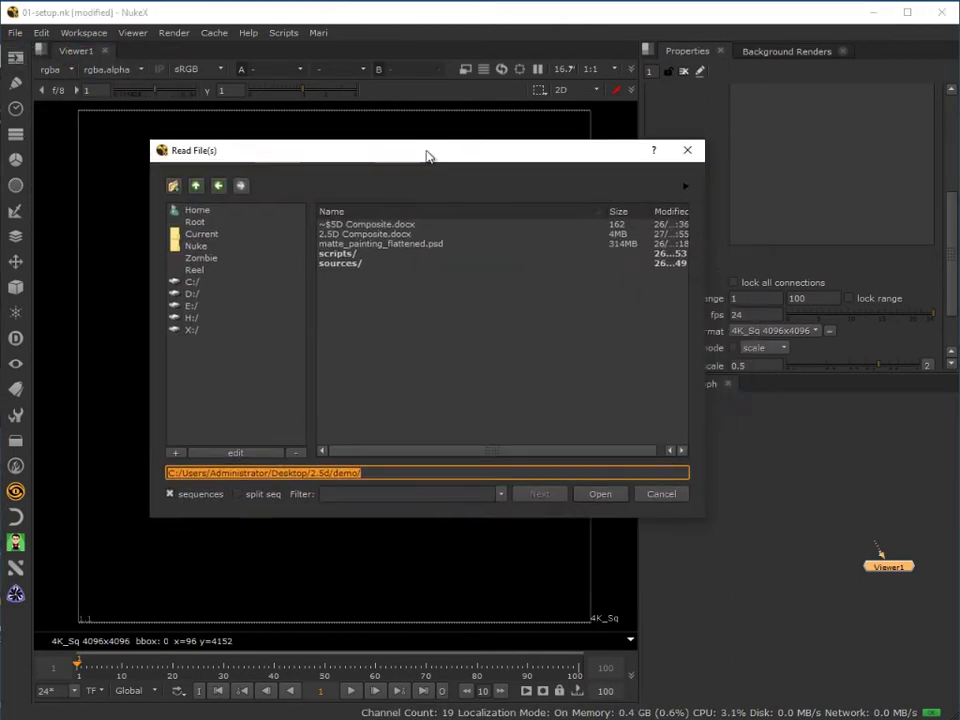
pyautogui.doubleClick(335, 263)
pyautogui.click(371, 238)
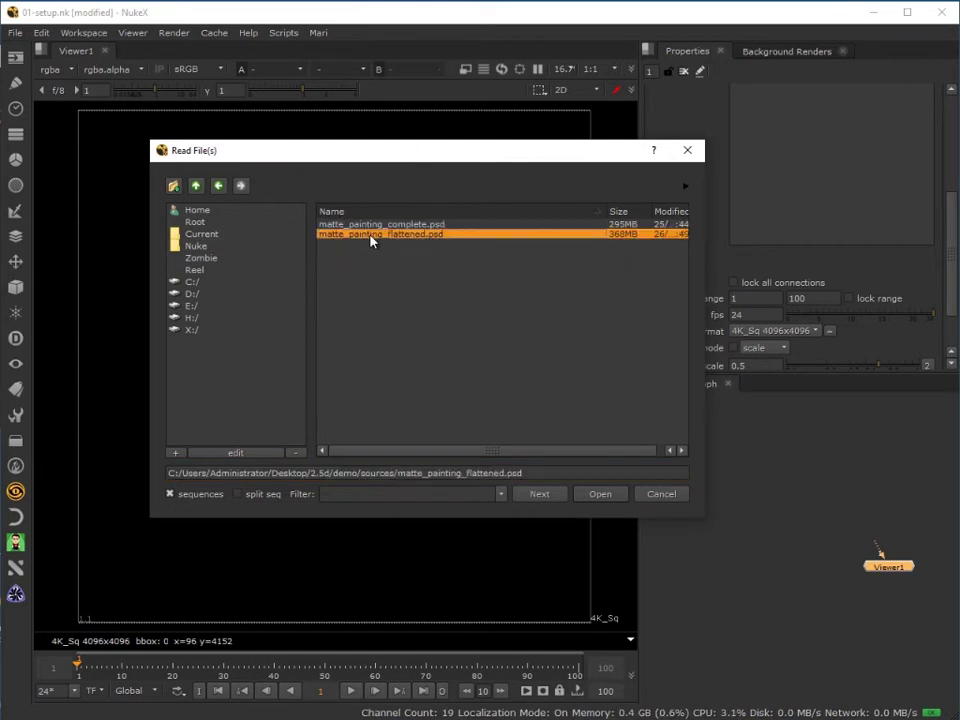
pyautogui.click(540, 496)
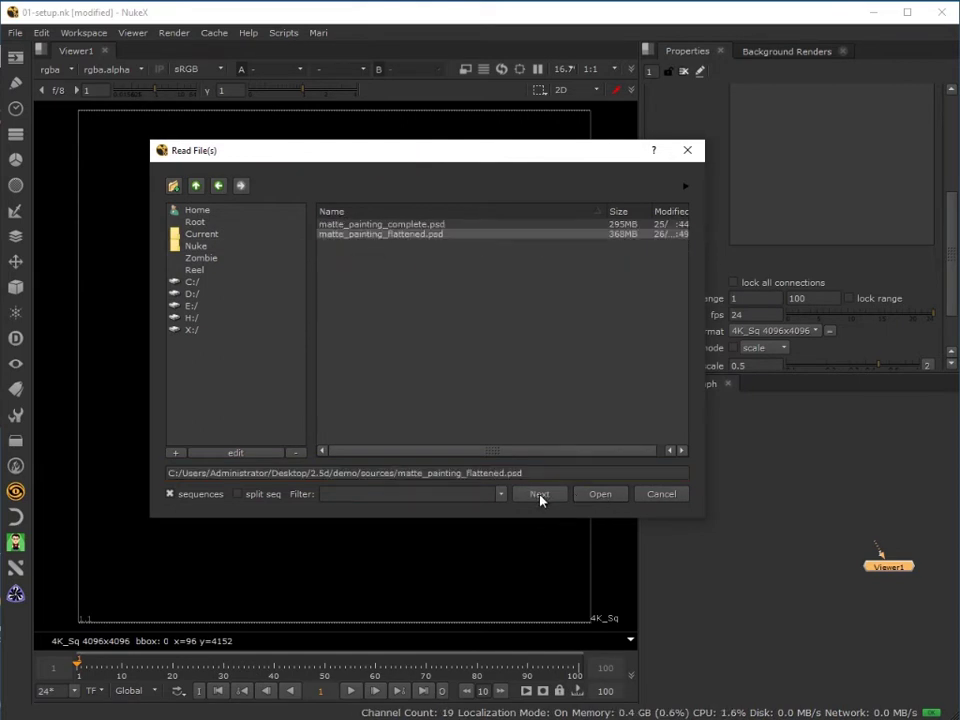
pyautogui.click(600, 495)
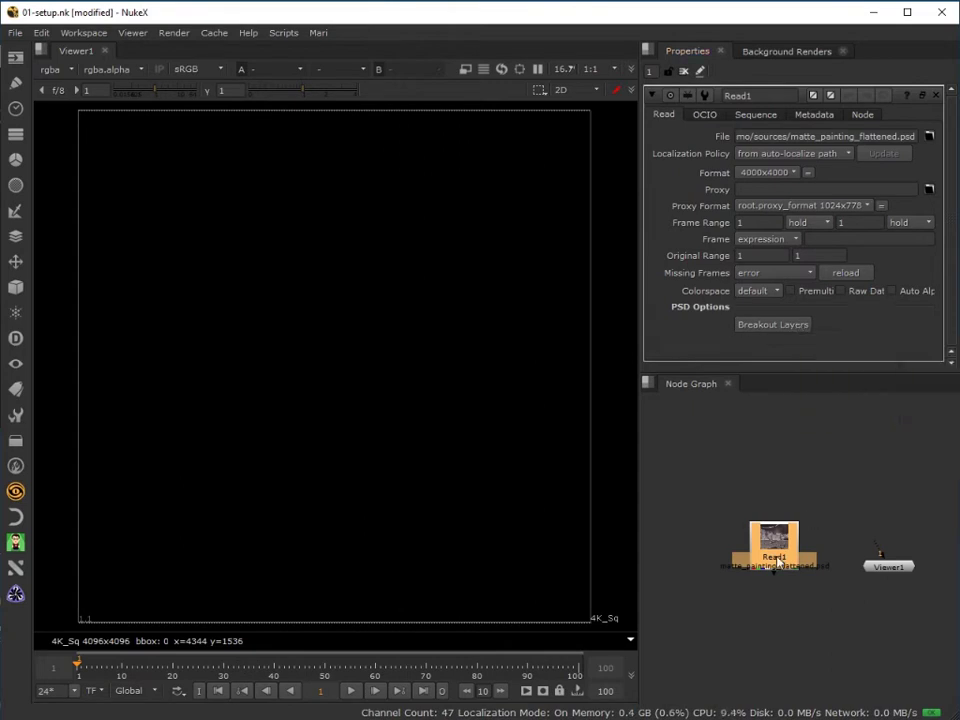
# Connect the viewer to the Read1 node and arrange the viewer directly below it.
pyautogui.moveTo(777, 535); pyautogui.dragTo(790, 458)
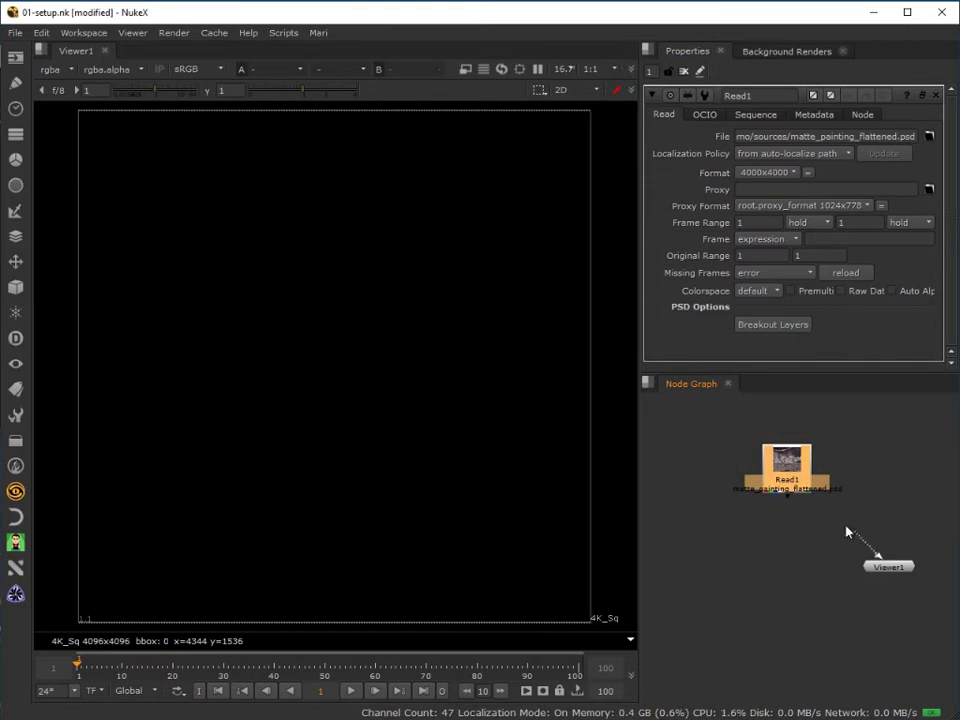
pyautogui.press('1')
pyautogui.moveTo(876, 561); pyautogui.dragTo(781, 572)
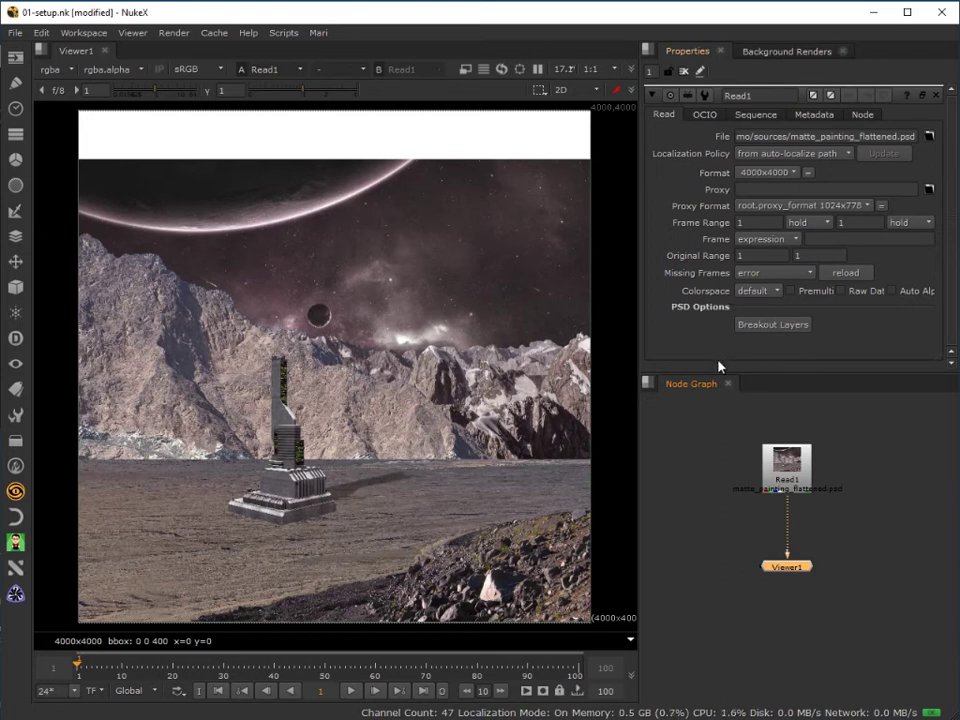
# Break out the layers of the matte painting PSD from the Read1 node.
pyautogui.moveTo(856, 574); pyautogui.dragTo(682, 402)
pyautogui.scroll(-5, 777, 477)
pyautogui.scroll(5, 750, 540)
pyautogui.scroll(-3, 740, 490)
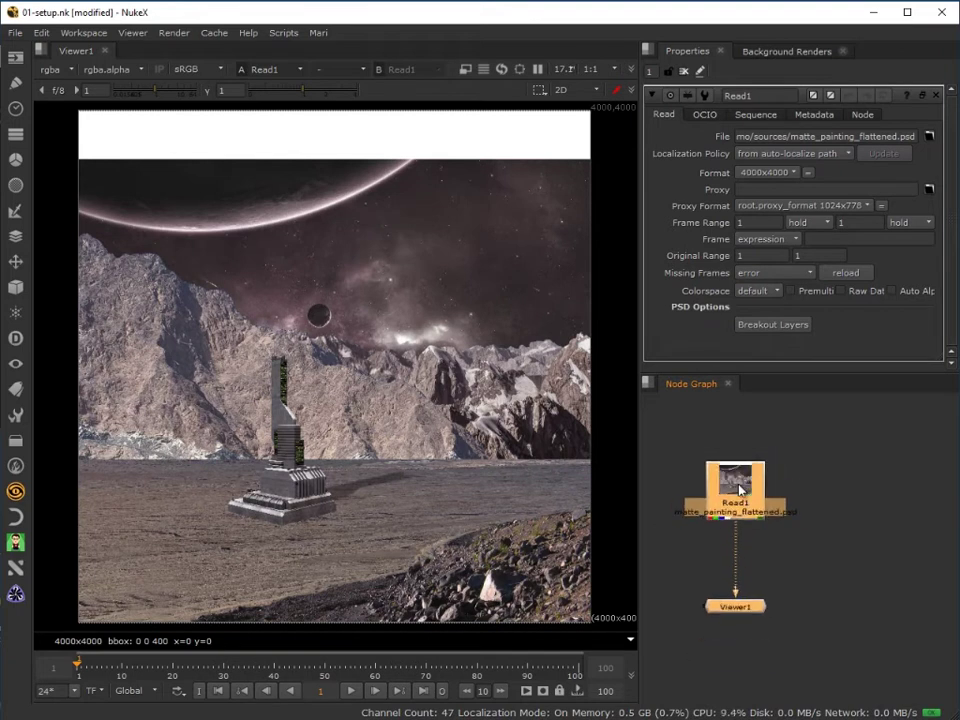
pyautogui.click(773, 325)
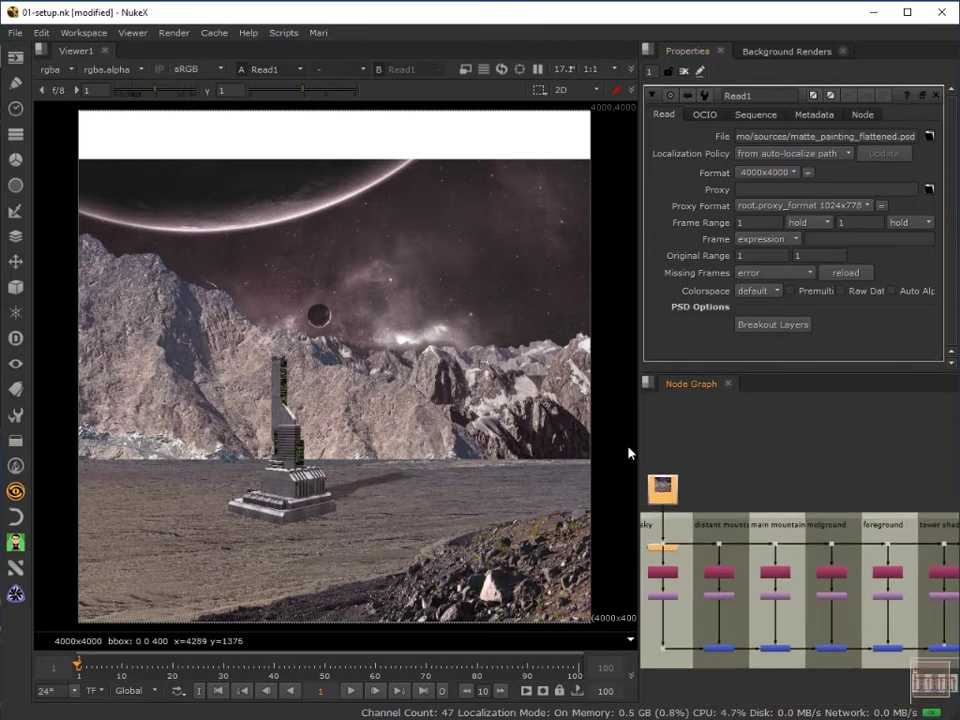
# Widen the node graph area and move the Viewer1 node outside the sky backdrop, clear of the layer branches.
pyautogui.moveTo(638, 450); pyautogui.dragTo(491, 465)
pyautogui.scroll(5, 685, 490)
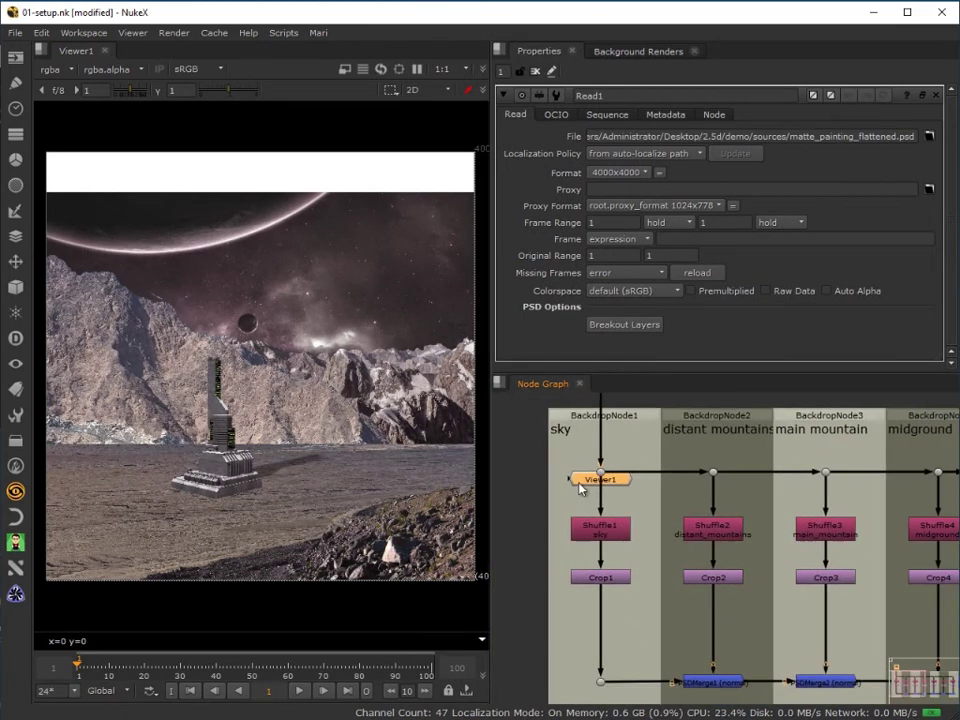
pyautogui.moveTo(605, 486); pyautogui.dragTo(550, 533)
pyautogui.moveTo(571, 434); pyautogui.dragTo(600, 406)
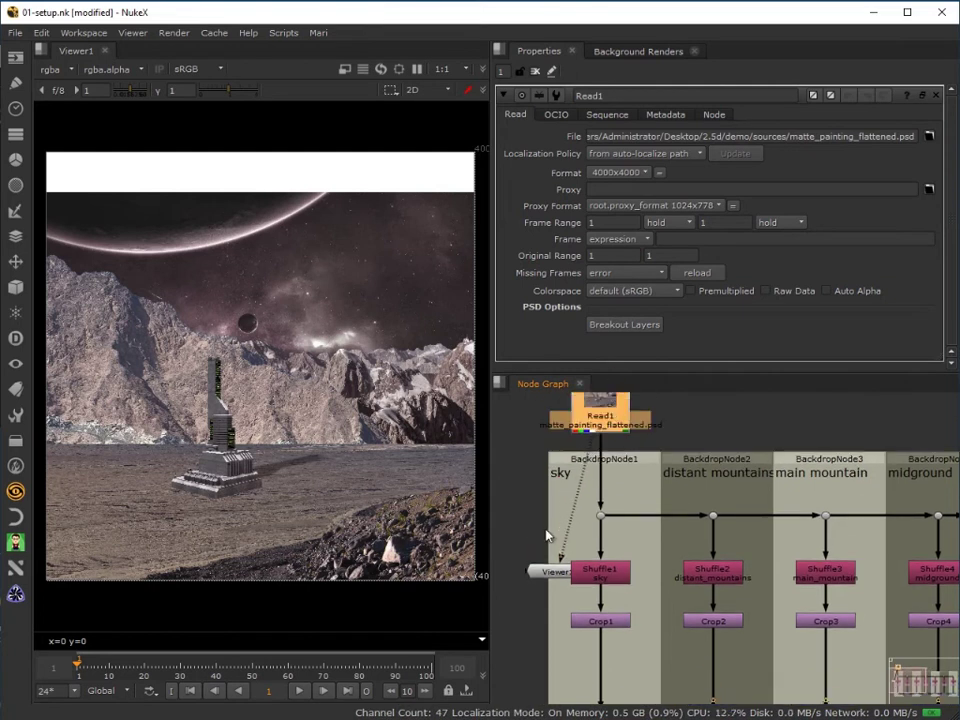
pyautogui.moveTo(550, 572); pyautogui.dragTo(520, 565)
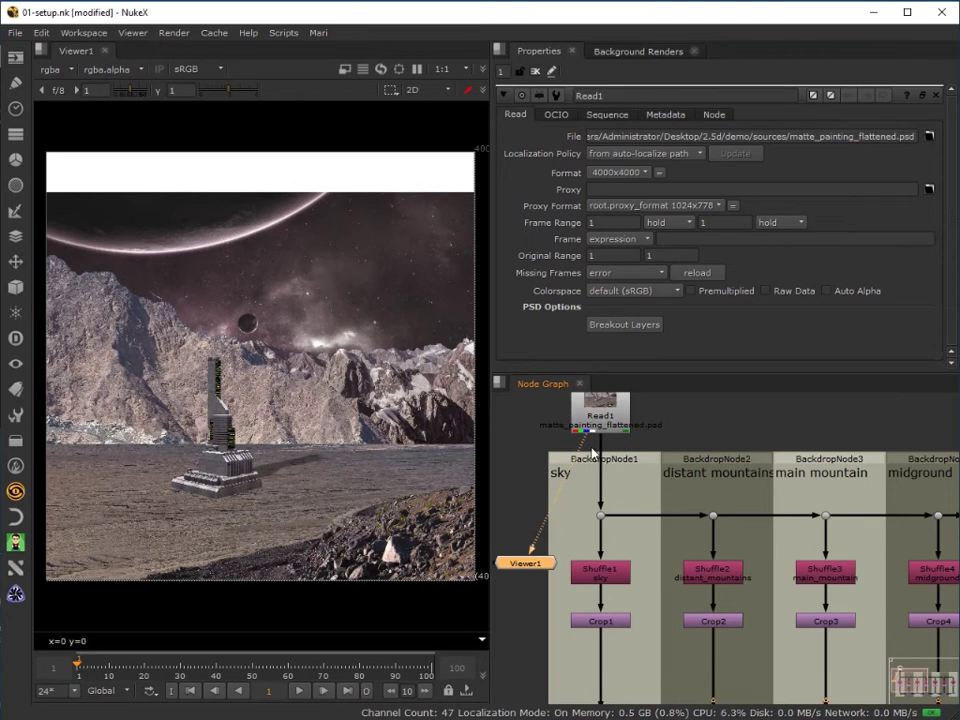
# Display the distant_mountains, foreground and main_mountain layers of the Read1 image one after another in the viewer.
pyautogui.click(606, 416)
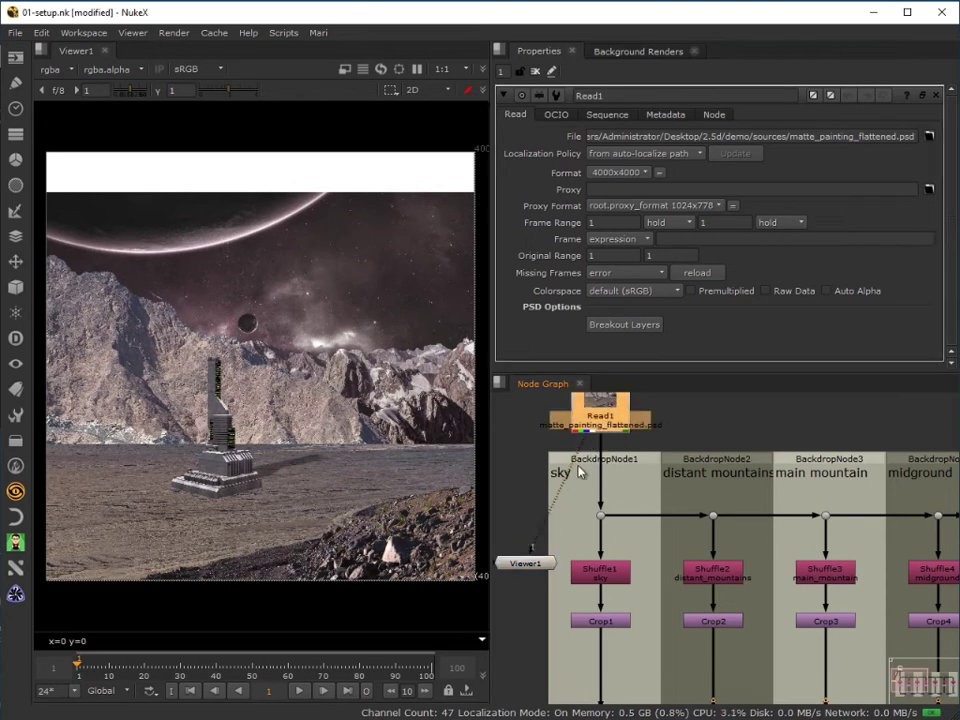
pyautogui.click(70, 70)
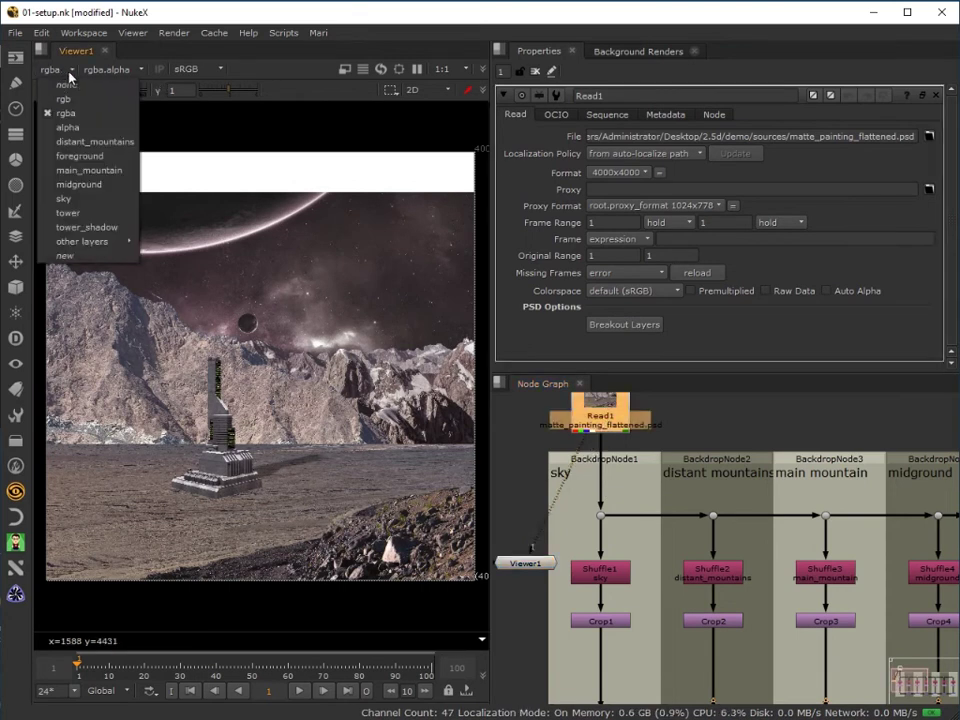
pyautogui.click(80, 142)
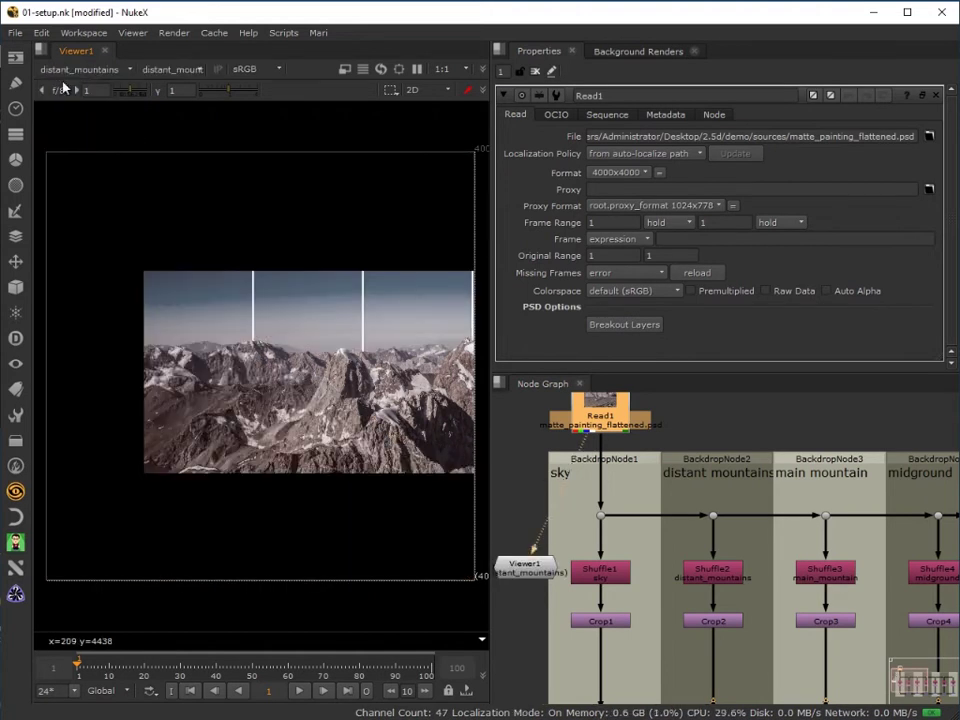
pyautogui.click(50, 68)
pyautogui.click(80, 156)
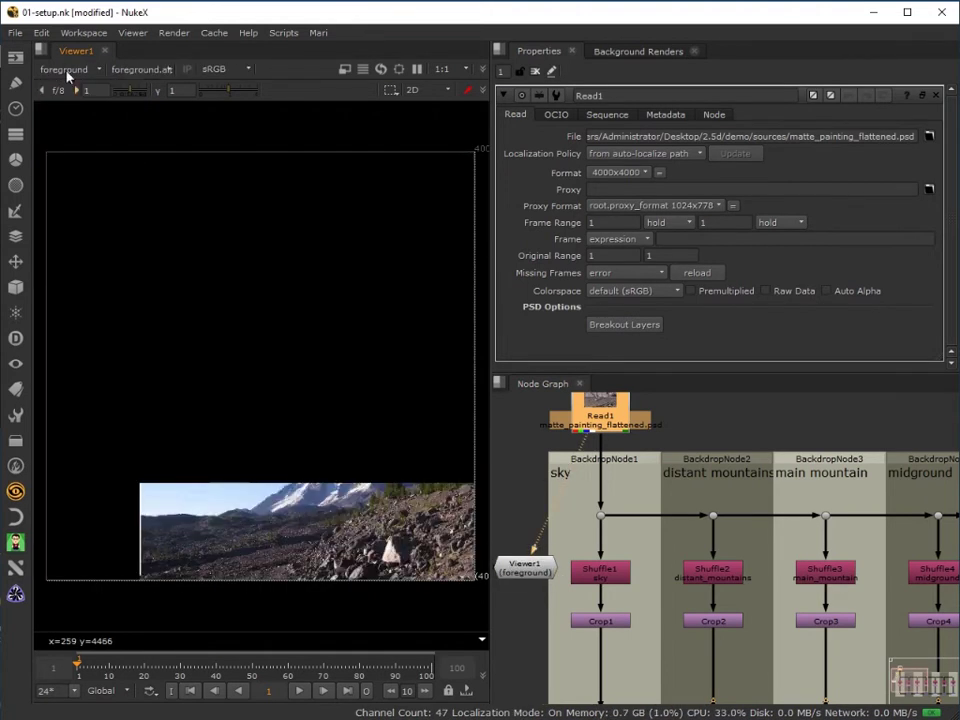
pyautogui.click(74, 72)
pyautogui.click(82, 170)
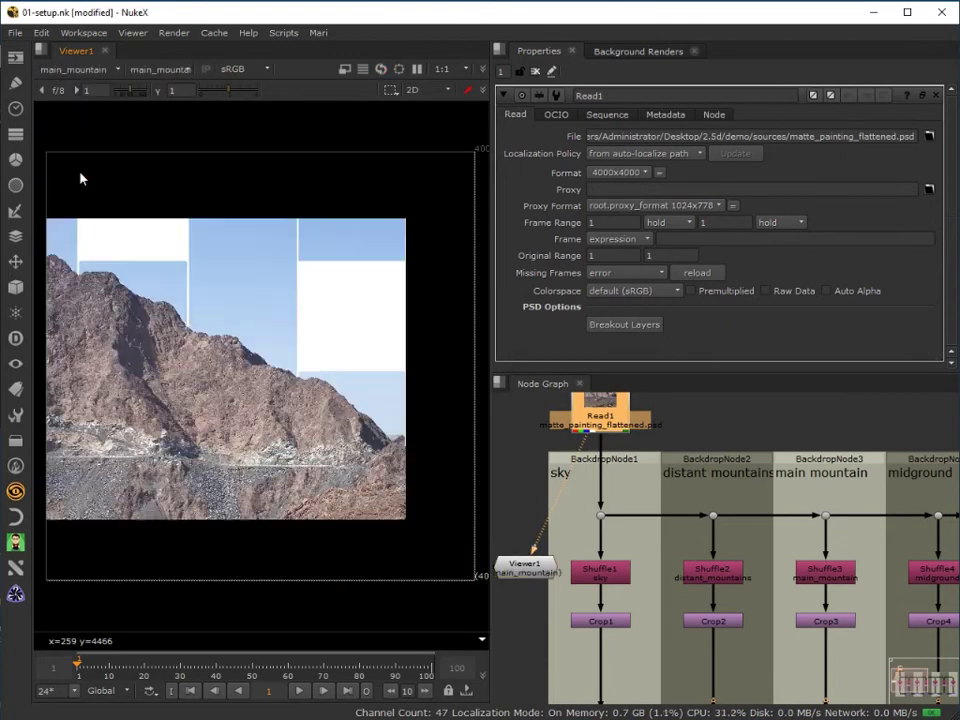
# Display the midground and sky layers of the Read1 image in the viewer, and return it to rgba.
pyautogui.click(76, 71)
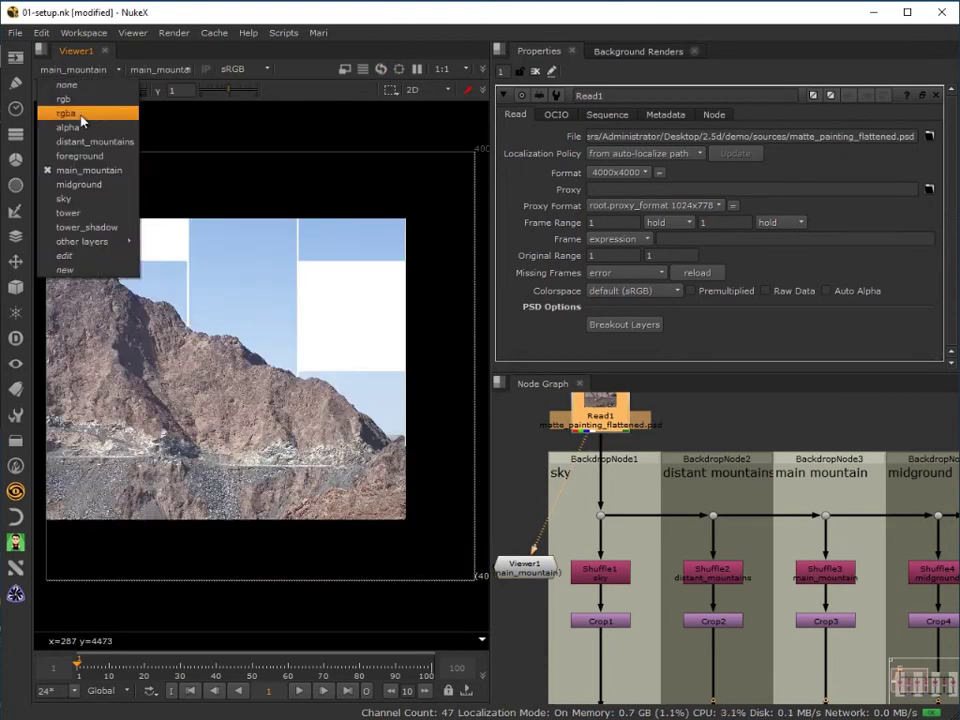
pyautogui.click(80, 184)
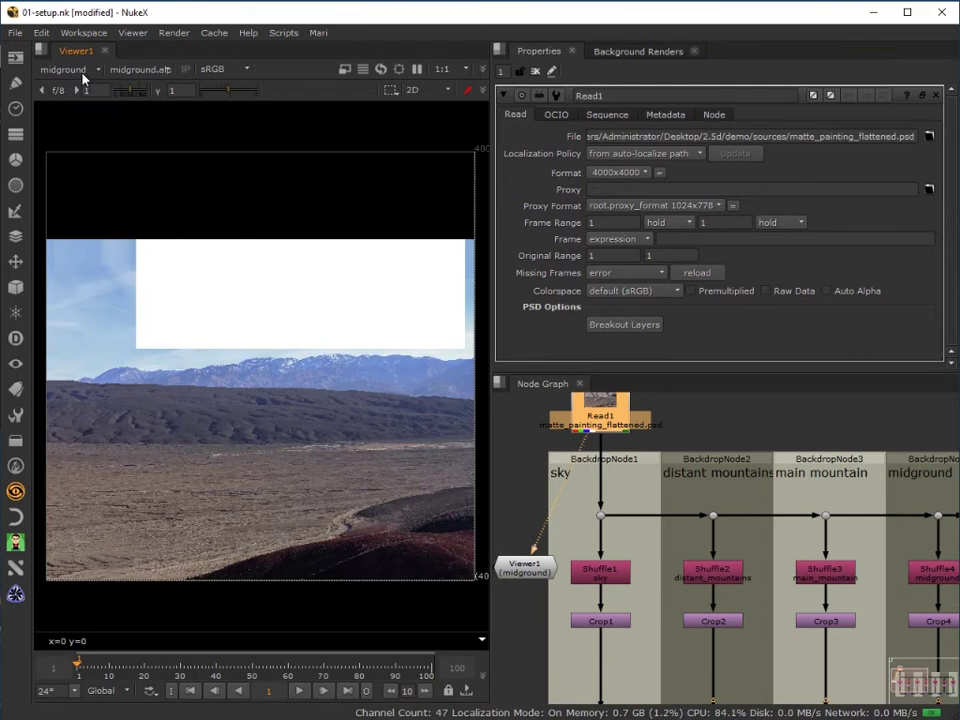
pyautogui.click(70, 69)
pyautogui.click(84, 200)
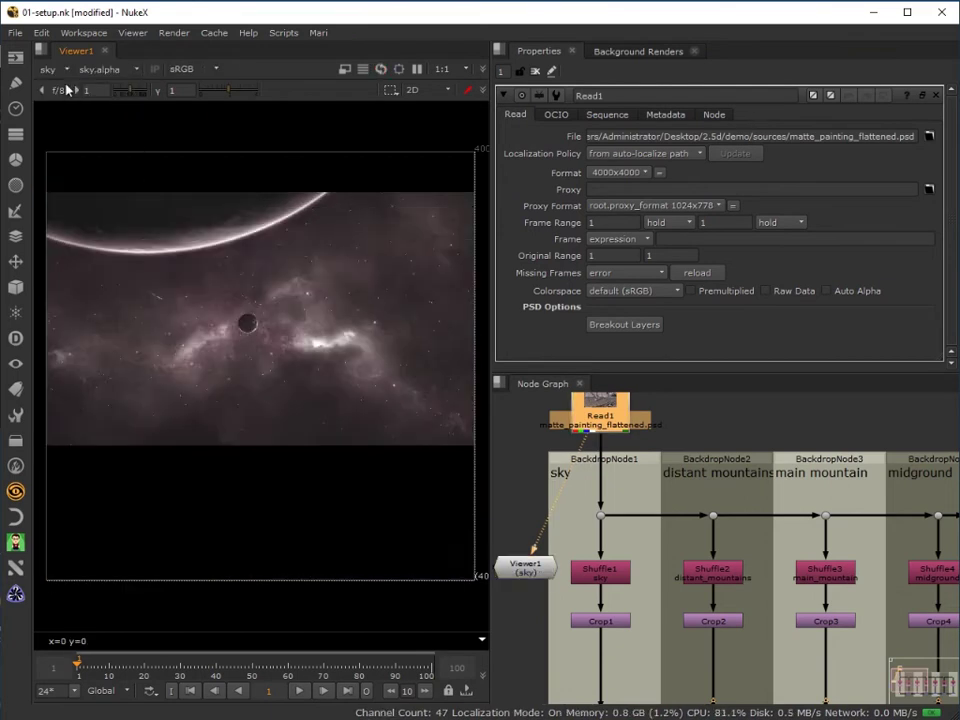
pyautogui.click(52, 69)
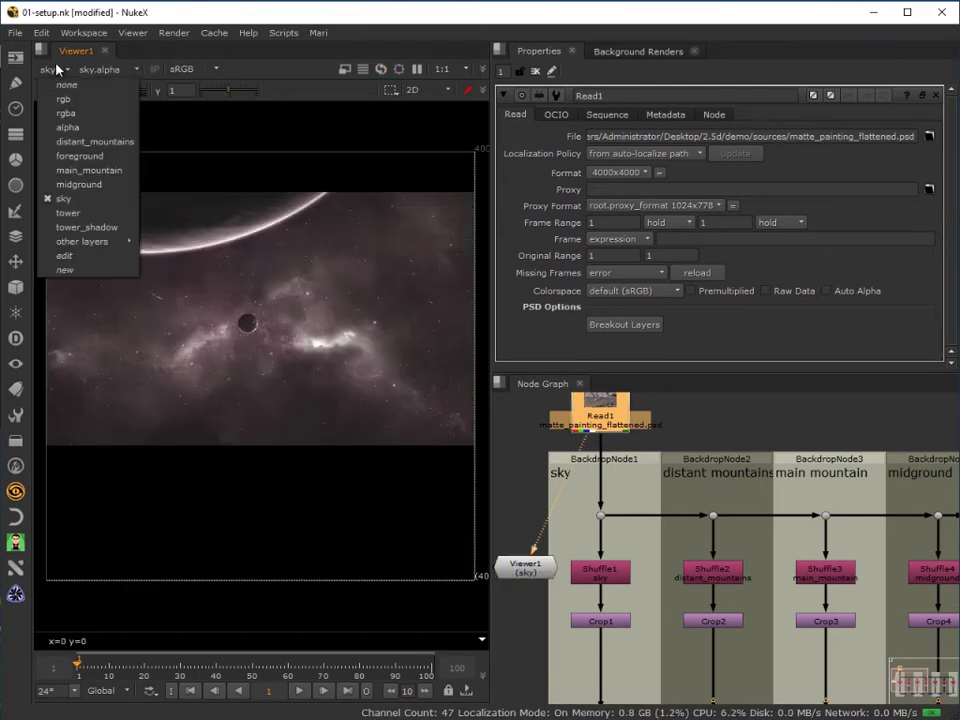
pyautogui.click(66, 115)
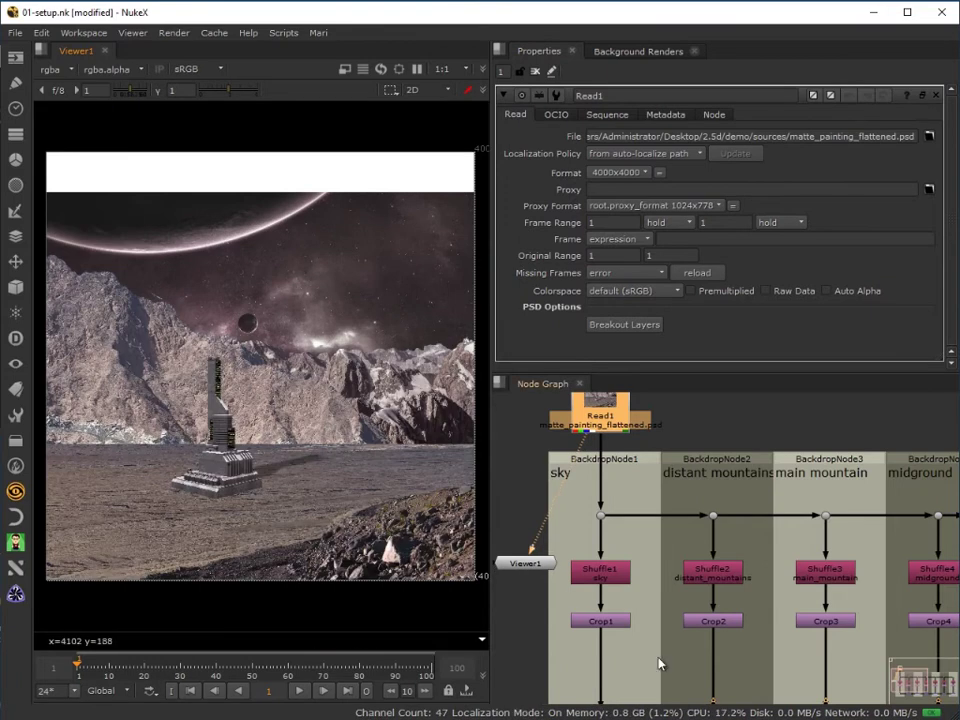
# View the output of the sky branch's Shuffle1 node and open its channel routing settings.
pyautogui.moveTo(563, 449); pyautogui.dragTo(604, 574)
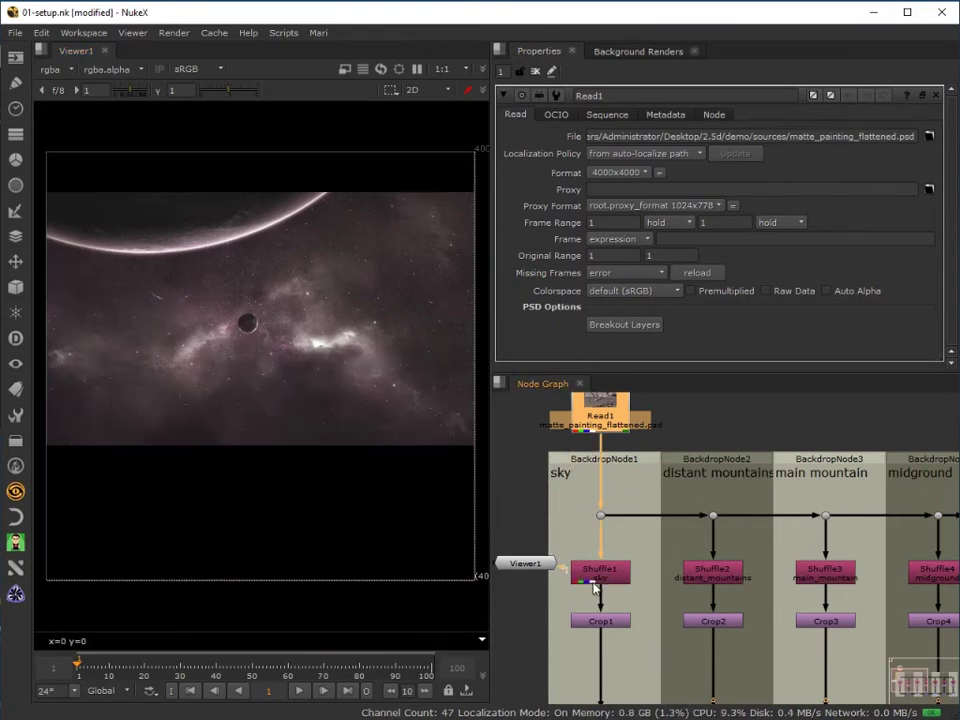
pyautogui.moveTo(525, 563); pyautogui.dragTo(530, 510)
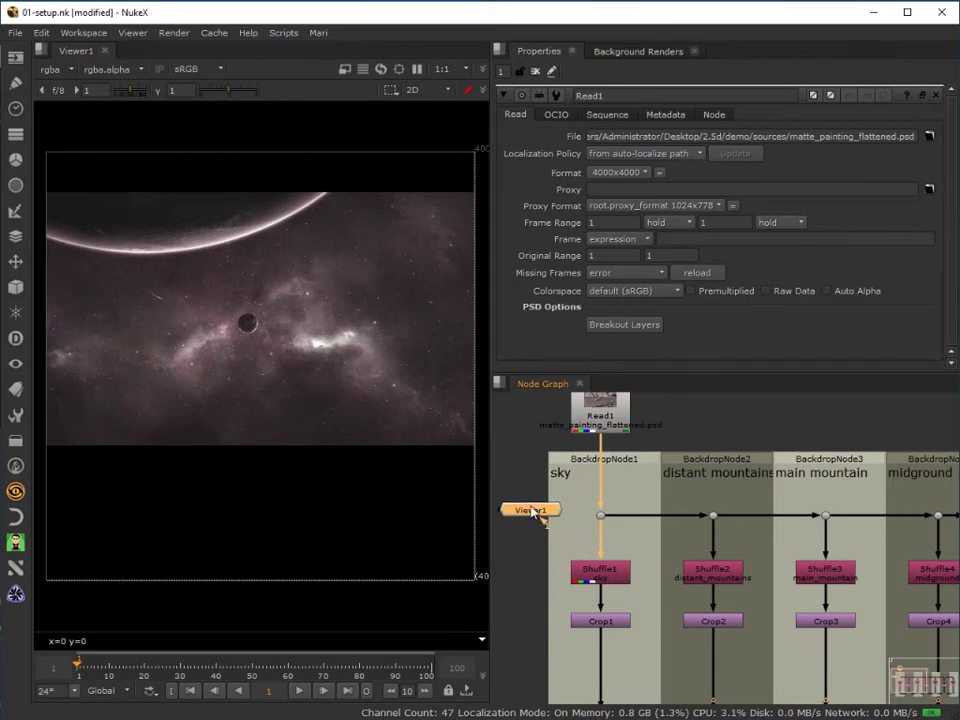
pyautogui.doubleClick(592, 567)
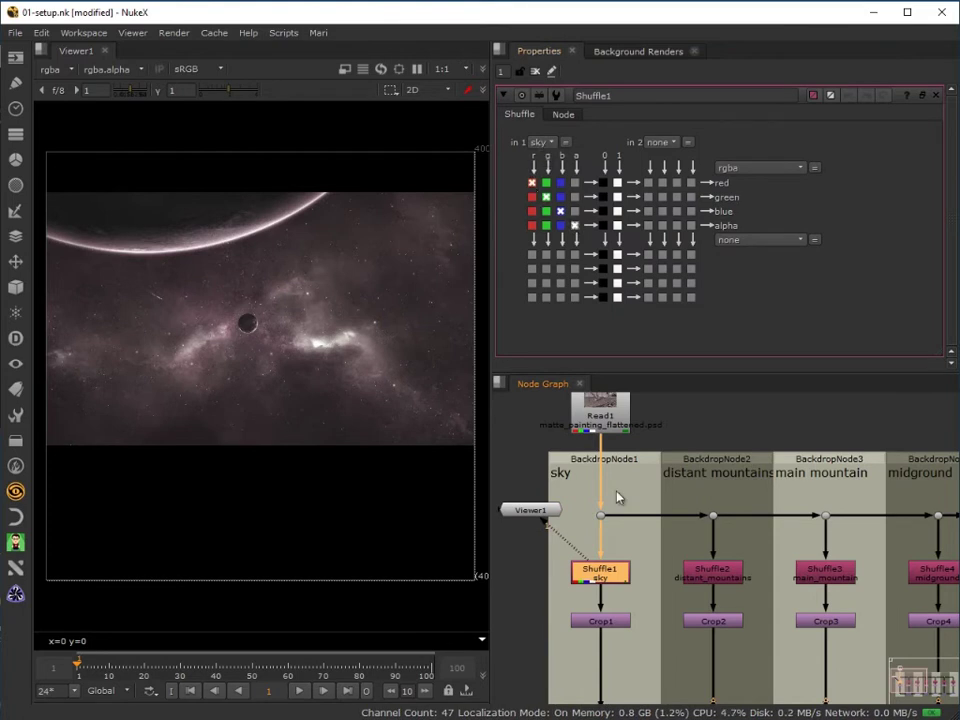
# View the cropped sky from Crop1, and the first merge that combines it with the distant mountains.
pyautogui.moveTo(538, 514); pyautogui.dragTo(526, 686)
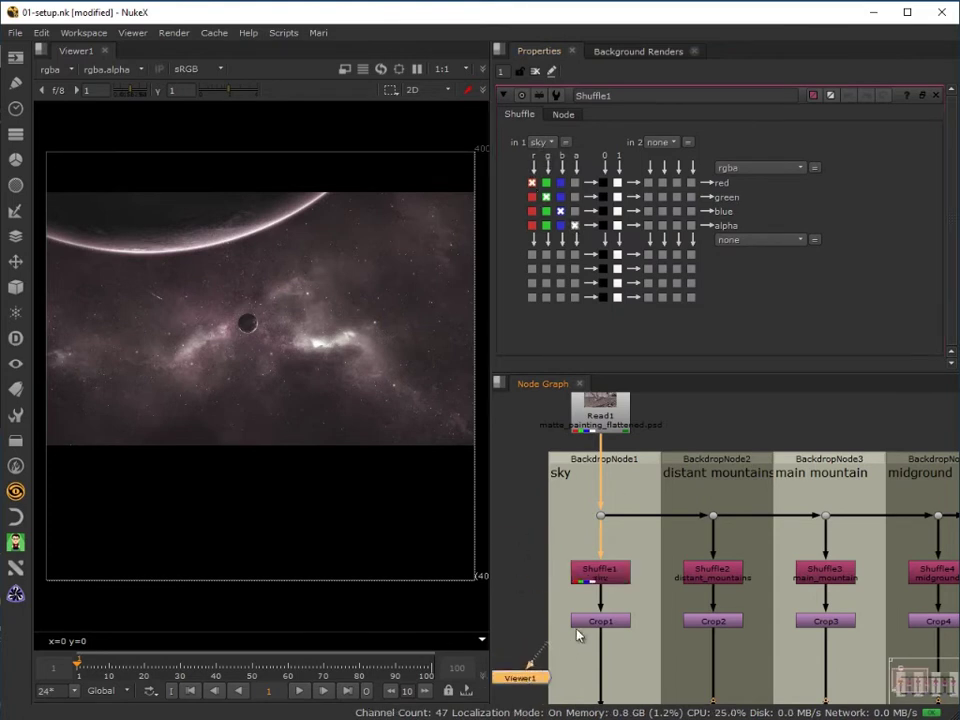
pyautogui.moveTo(583, 598); pyautogui.dragTo(593, 623)
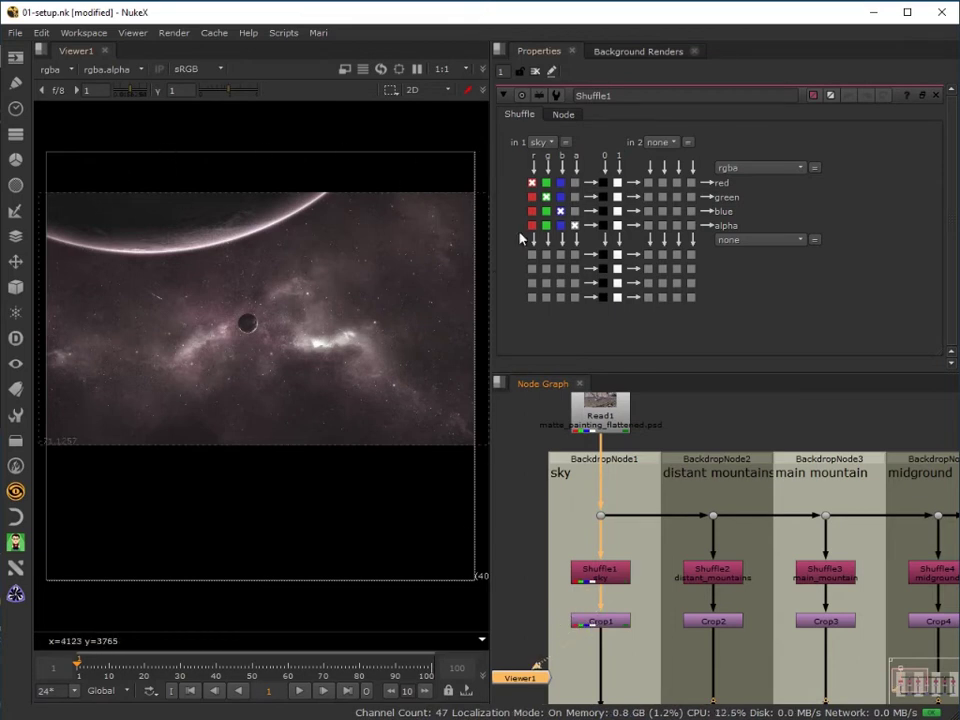
pyautogui.scroll(-3, 568, 583)
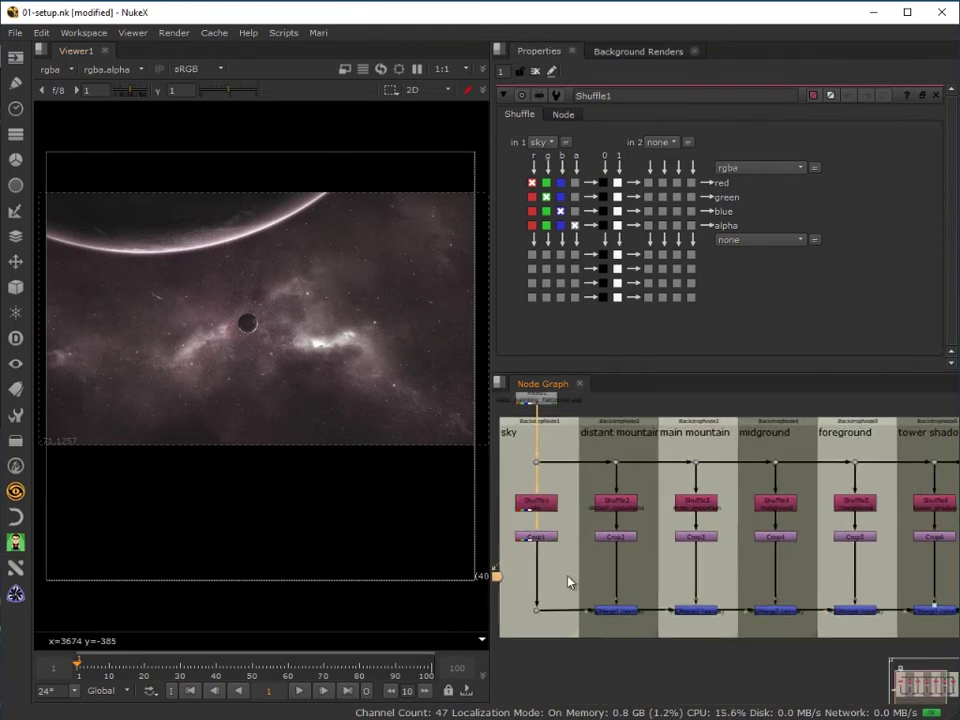
pyautogui.click(609, 608)
pyautogui.press('1')
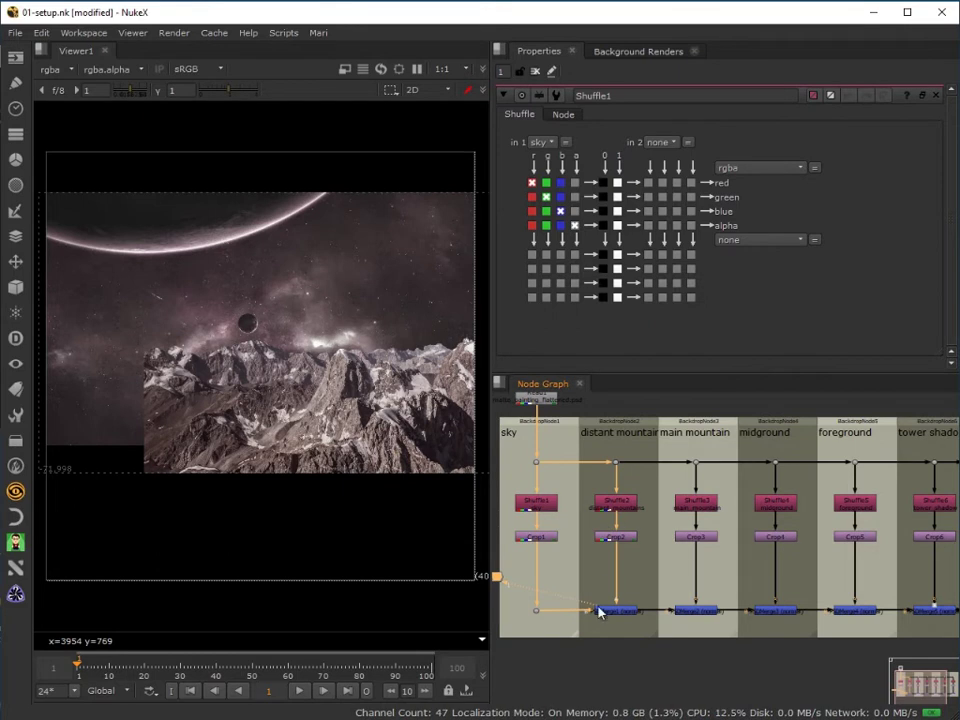
# View the output of the distant mountains' Shuffle2 node and inspect its channel routing.
pyautogui.click(621, 510)
pyautogui.press('1')
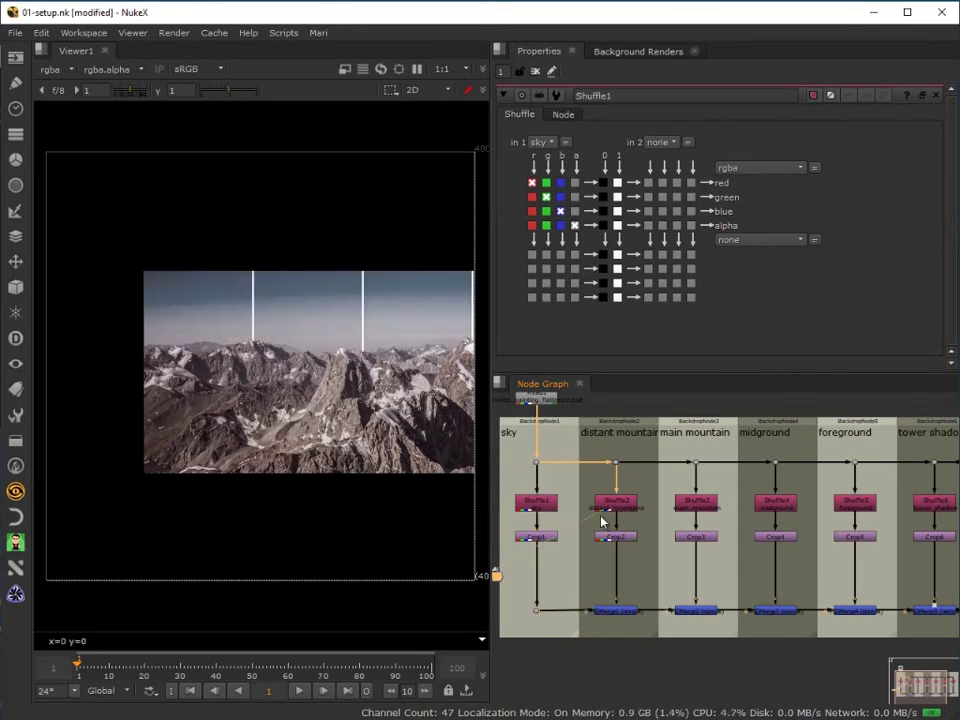
pyautogui.doubleClick(611, 504)
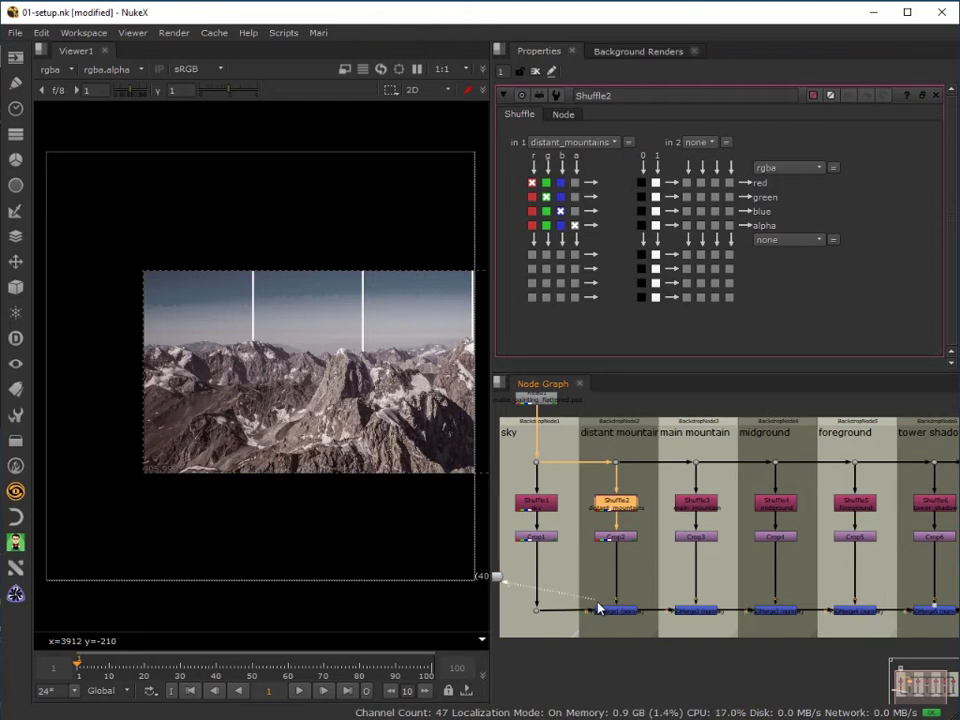
# Connect the viewer to the final merge, place it below the tower branch, and attach Read1 as its second input for comparison.
pyautogui.moveTo(593, 551); pyautogui.dragTo(505, 551)
pyautogui.moveTo(838, 607); pyautogui.dragTo(698, 634)
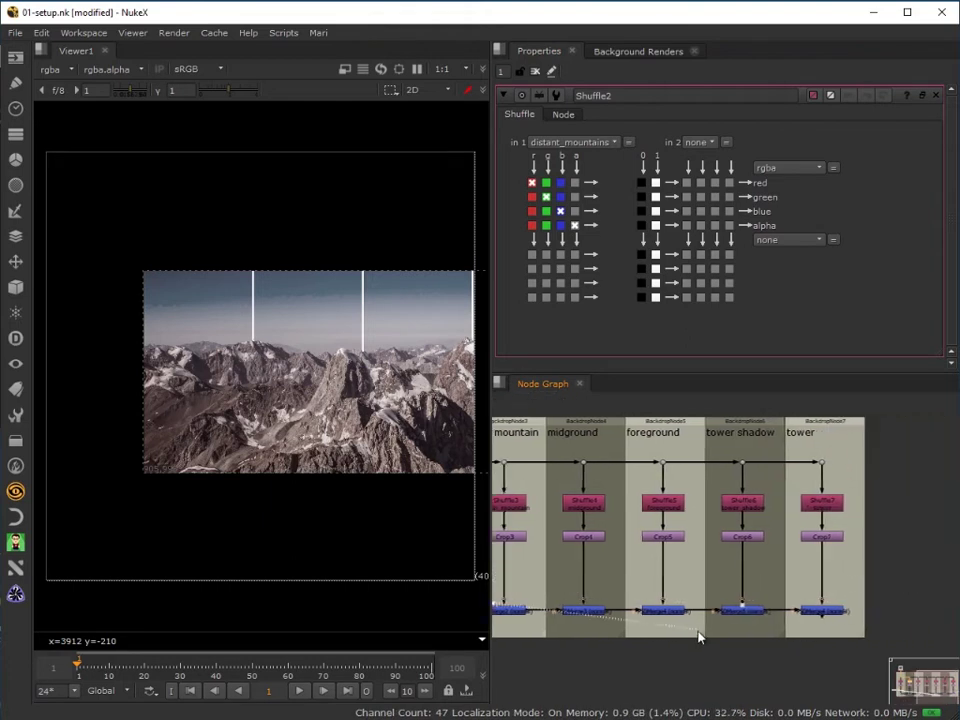
pyautogui.keyDown('ctrl'); pyautogui.click(820, 611); pyautogui.keyUp('ctrl')
pyautogui.click(500, 482)
pyautogui.moveTo(505, 481); pyautogui.dragTo(595, 627)
pyautogui.moveTo(524, 632); pyautogui.dragTo(615, 611)
pyautogui.scroll(-2, 570, 655)
pyautogui.moveTo(574, 661); pyautogui.dragTo(762, 633)
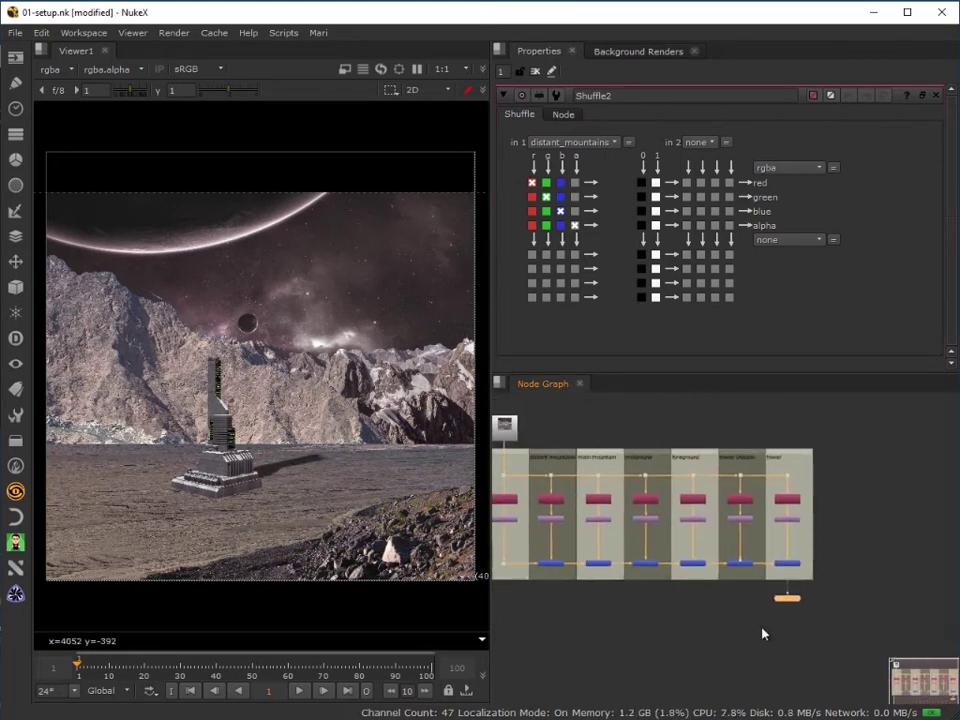
pyautogui.click(508, 428)
pyautogui.moveTo(511, 437); pyautogui.dragTo(787, 616)
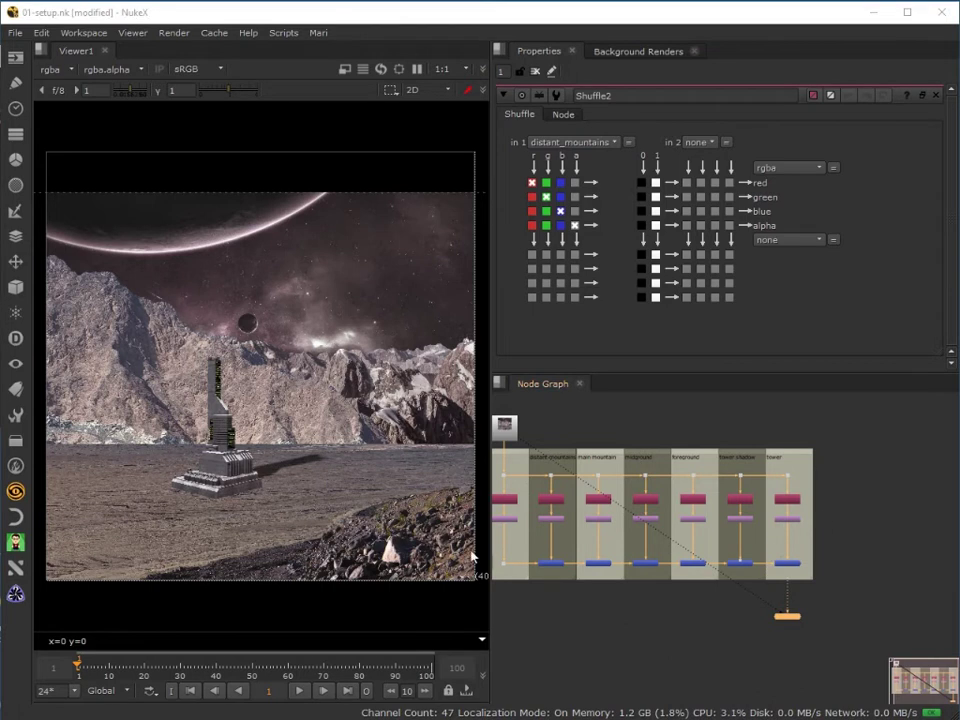
# Make the Read1 file path relative by setting it to ../sources/matte_painting_flattened.psd.
pyautogui.moveTo(522, 419); pyautogui.dragTo(628, 425)
pyautogui.doubleClick(620, 432)
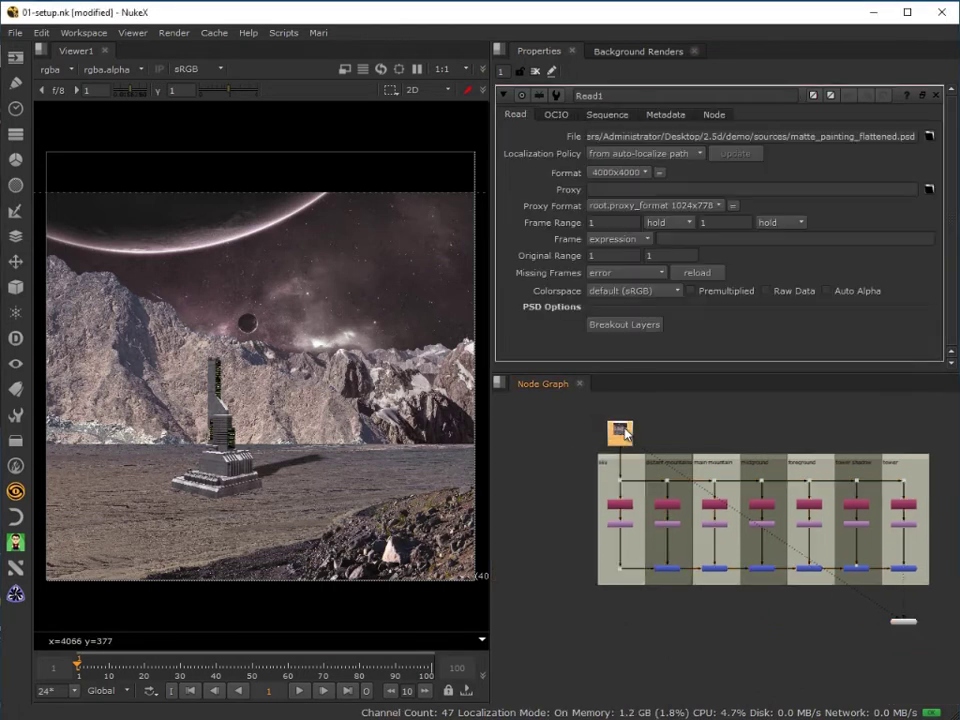
pyautogui.click(790, 137)
pyautogui.moveTo(748, 137); pyautogui.dragTo(560, 140)
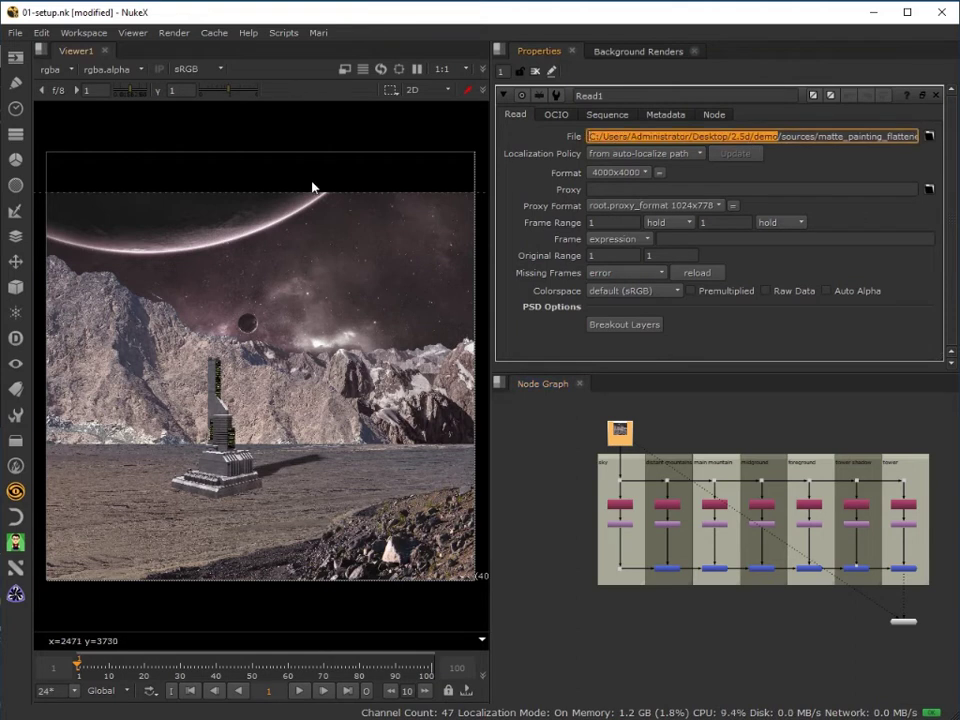
pyautogui.write('..')
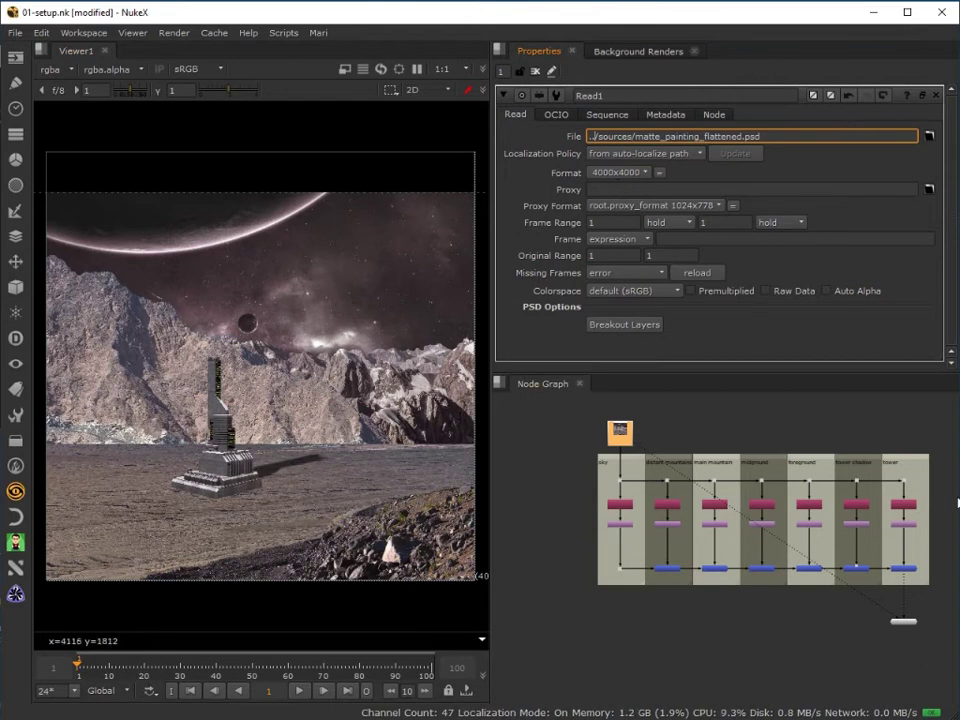
# Disconnect the viewer and delete the row of merge nodes and the dot at the end of the layer branches.
pyautogui.click(640, 453)
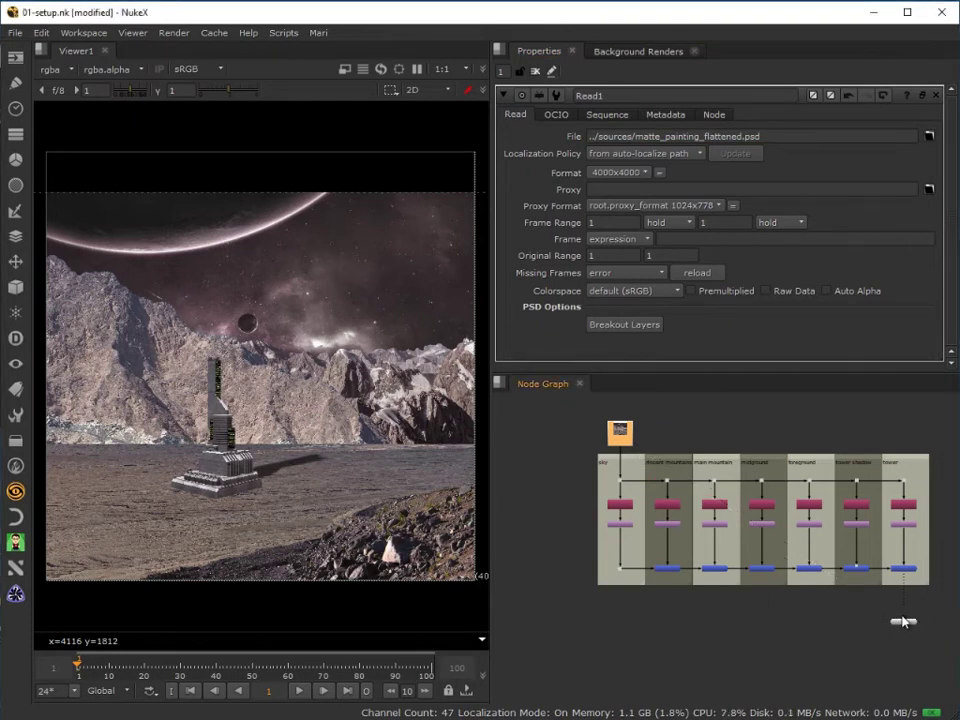
pyautogui.moveTo(903, 621); pyautogui.dragTo(875, 621)
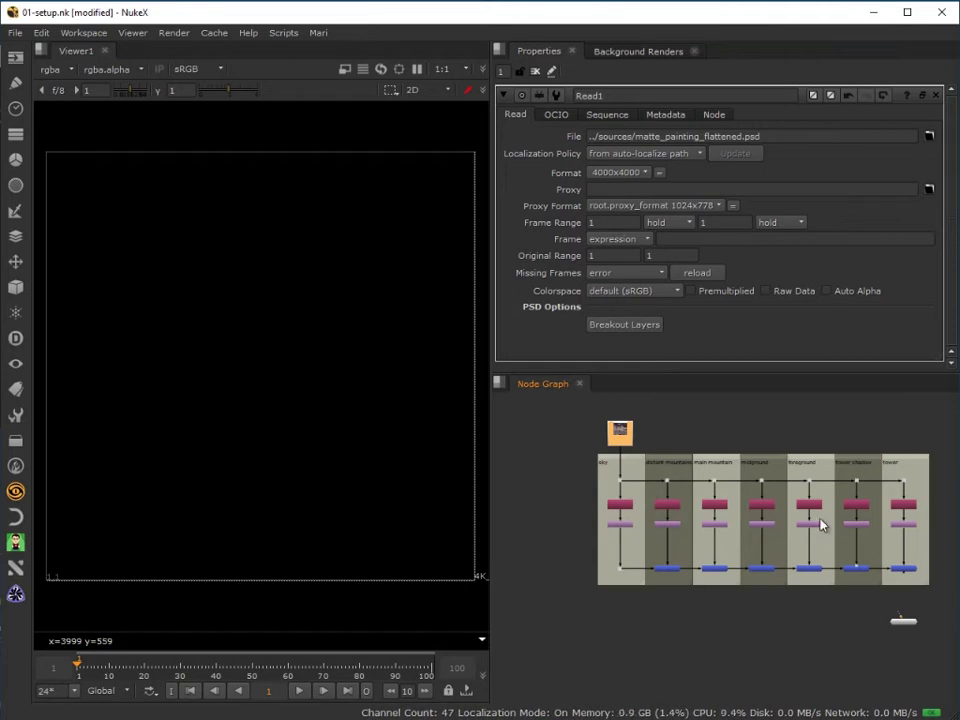
pyautogui.moveTo(946, 596); pyautogui.dragTo(583, 568)
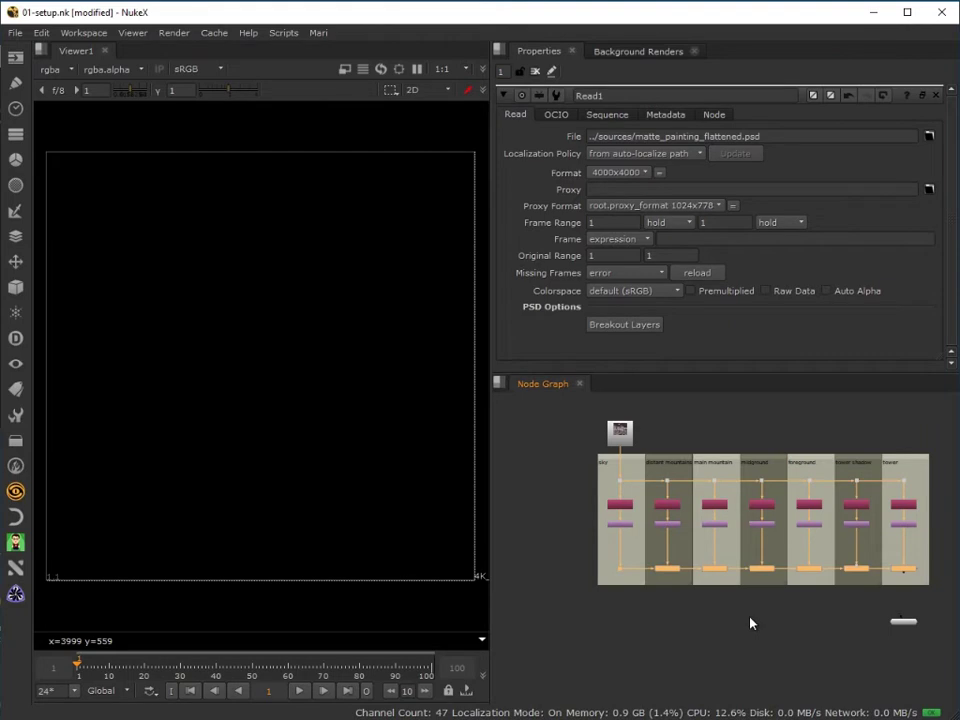
pyautogui.press('Delete')
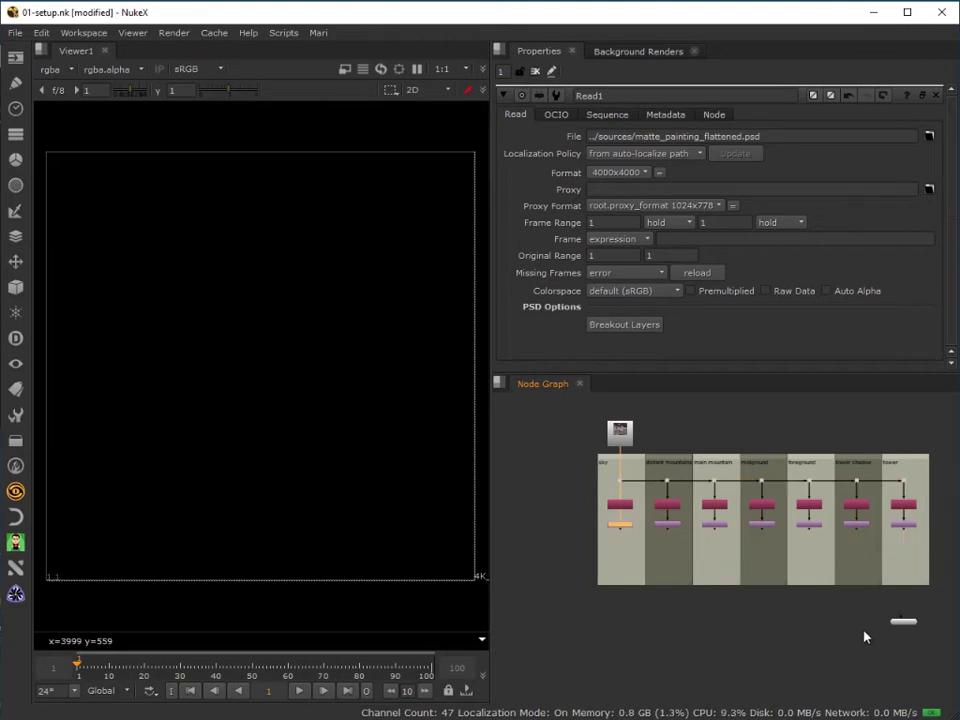
pyautogui.moveTo(869, 608); pyautogui.dragTo(858, 600)
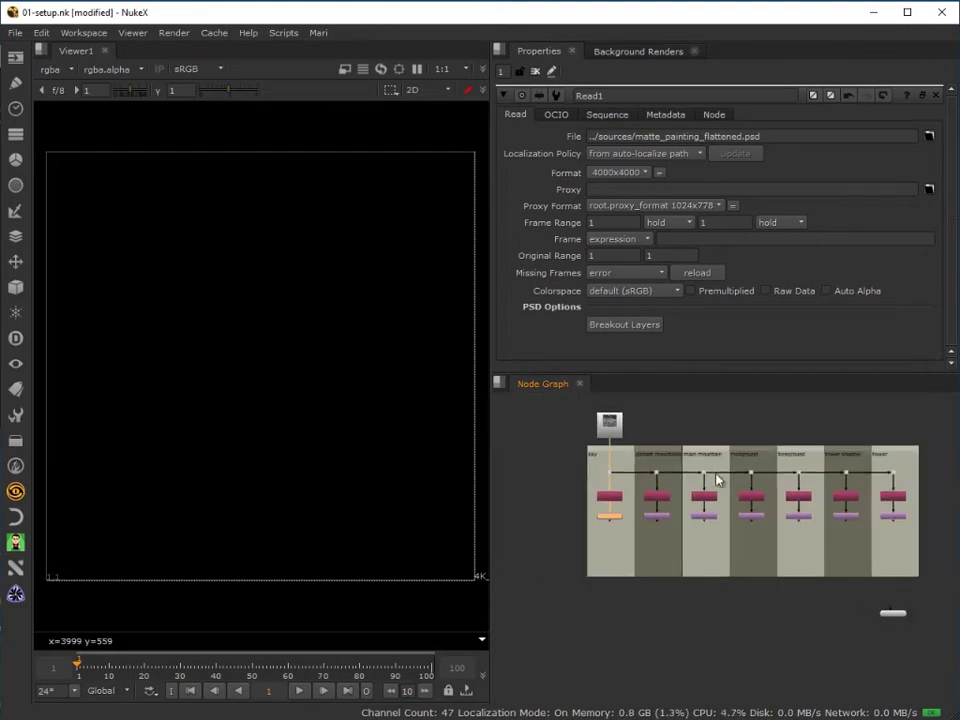
# Connect the viewer to the distant mountains' crop node and place the viewer directly below that branch.
pyautogui.click(609, 423)
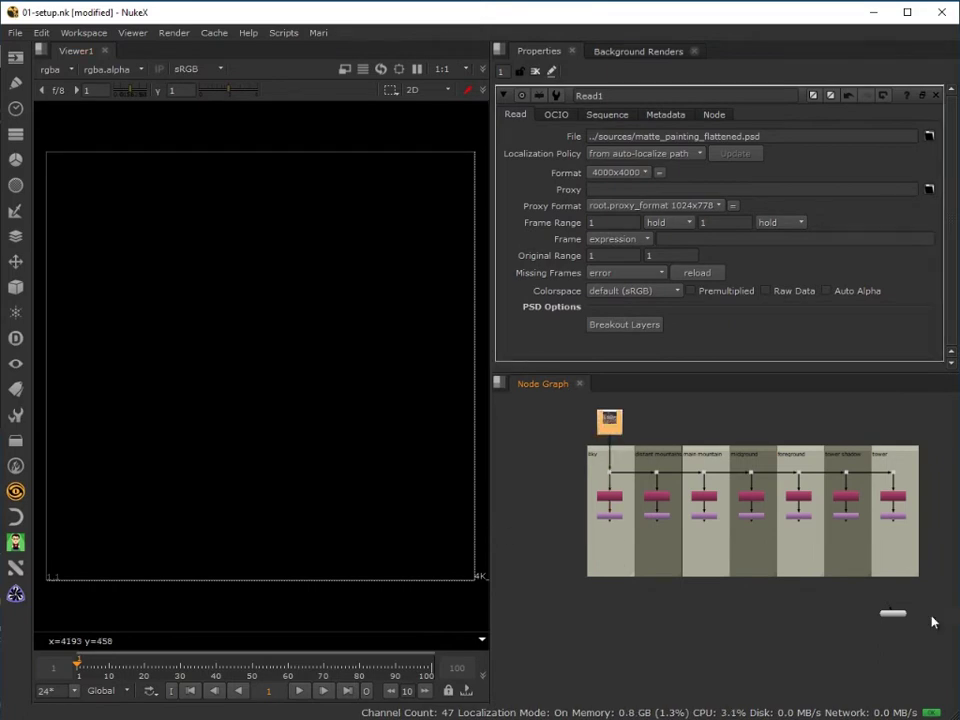
pyautogui.moveTo(890, 610)
pyautogui.mouseDown()
pyautogui.moveTo(611, 519)
pyautogui.moveTo(662, 519)
pyautogui.mouseUp()
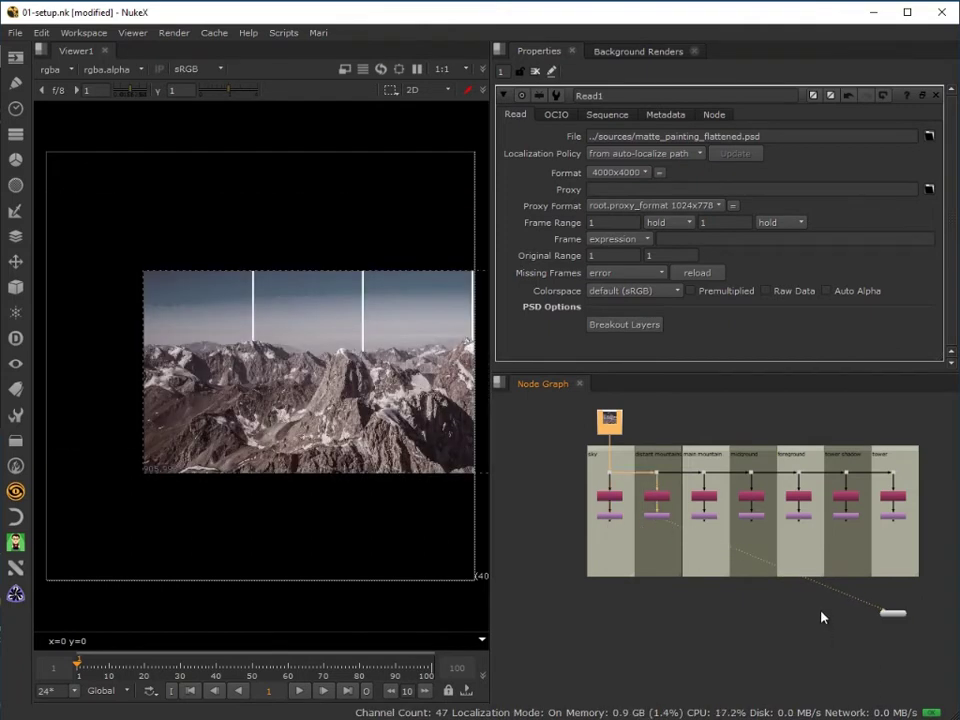
pyautogui.moveTo(890, 620); pyautogui.dragTo(656, 617)
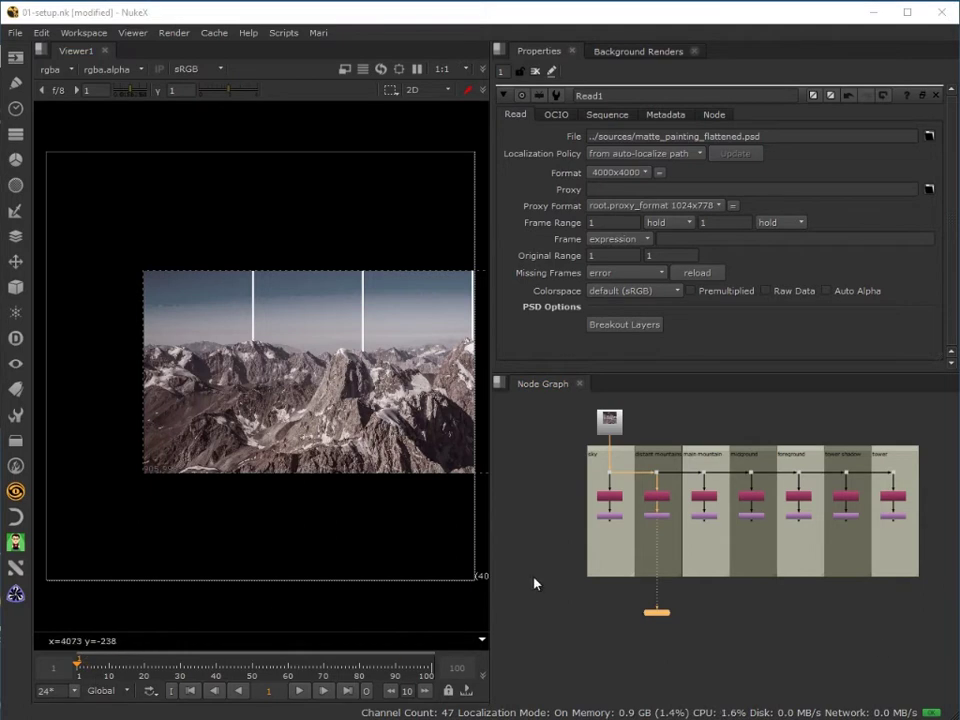
# Reconnect the viewer to the sky's crop node, move the viewer below the sky branch, and select that crop node.
pyautogui.moveTo(659, 527); pyautogui.dragTo(616, 522)
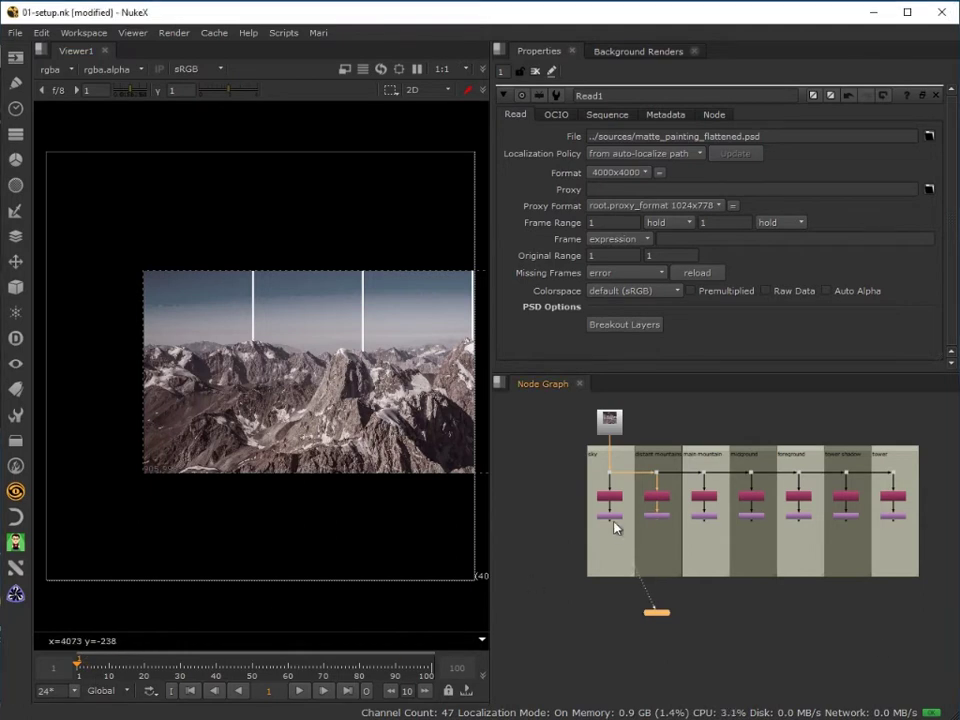
pyautogui.moveTo(656, 612); pyautogui.dragTo(609, 615)
pyautogui.click(610, 517)
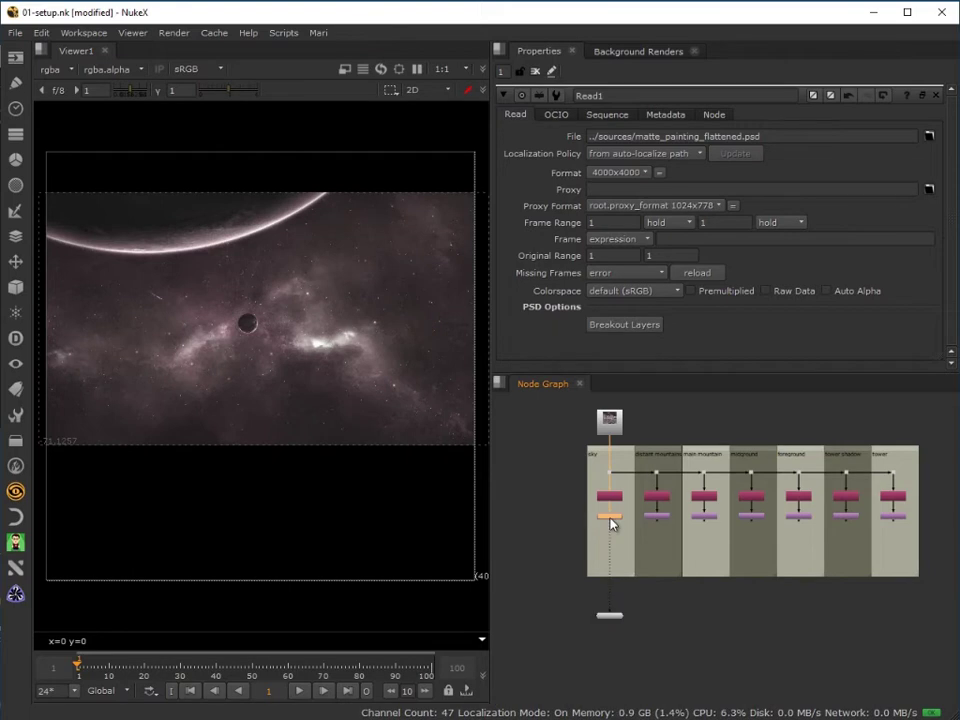
# Add a Premult node after the sky's crop node and place it close below that crop node.
pyautogui.press('Tab')
pyautogui.write('prem')
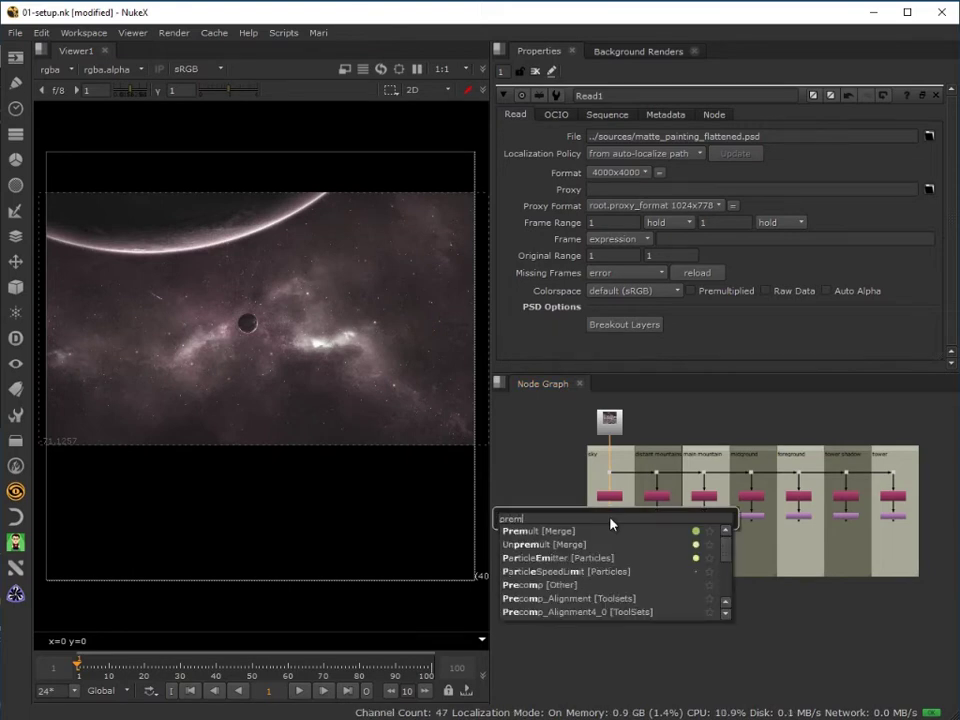
pyautogui.press('Down')
pyautogui.press('Return')
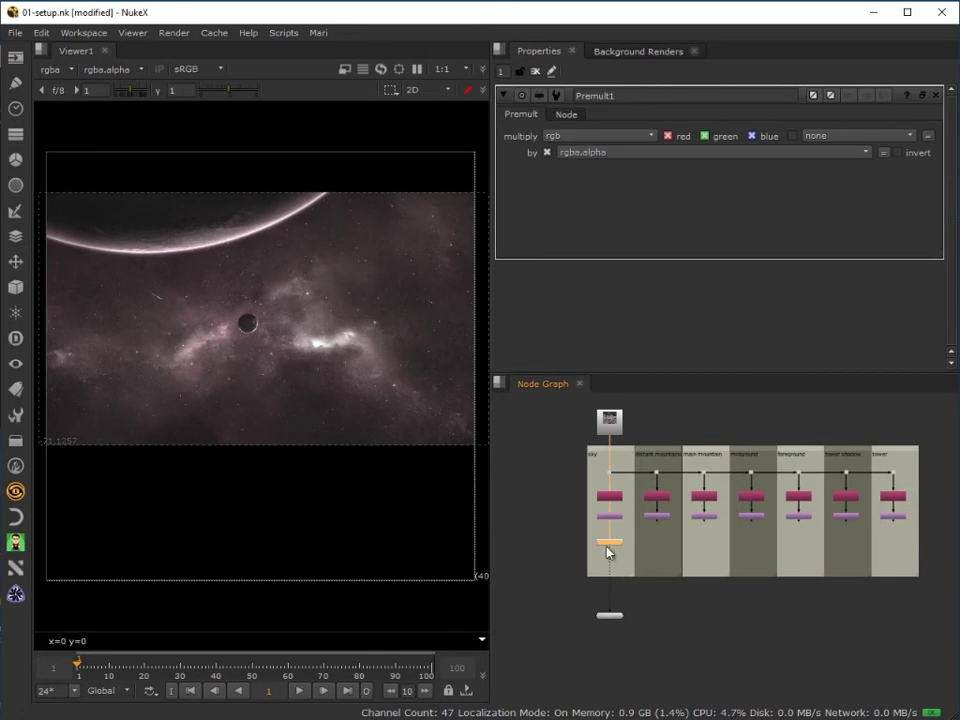
pyautogui.moveTo(607, 547); pyautogui.dragTo(607, 538)
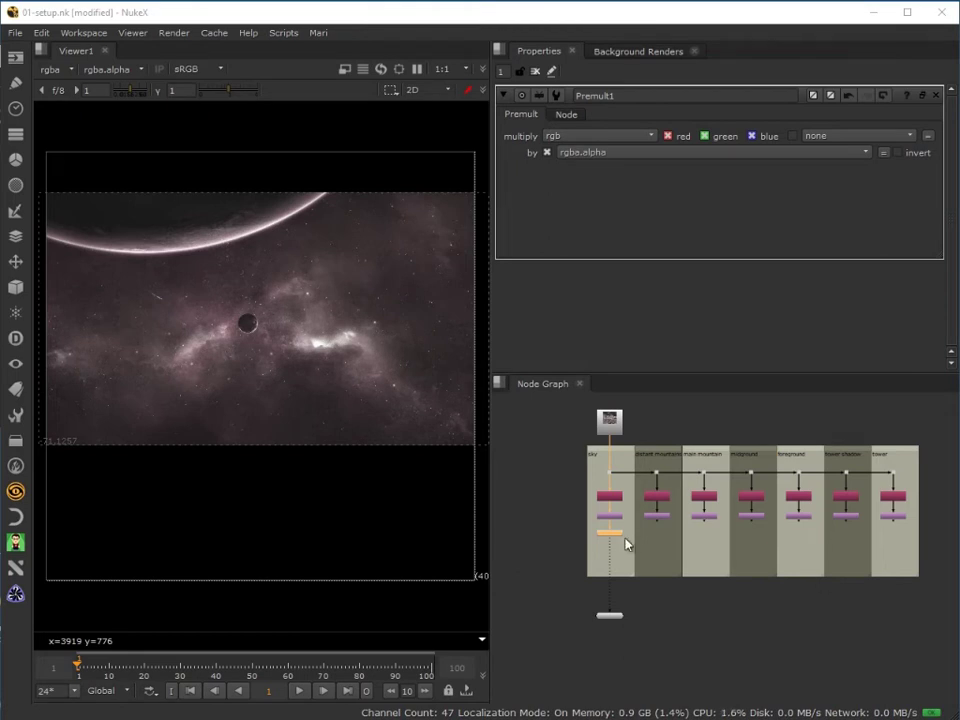
# Add a Premult node after the crop node in both the distant mountains and main mountain branches.
pyautogui.click(660, 517)
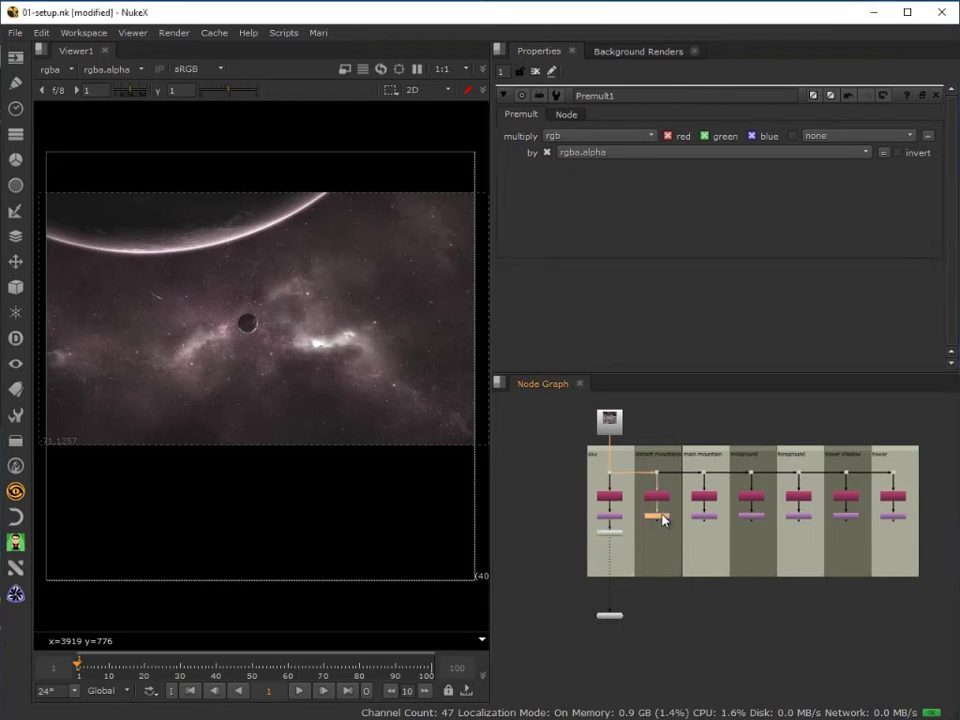
pyautogui.press('Tab')
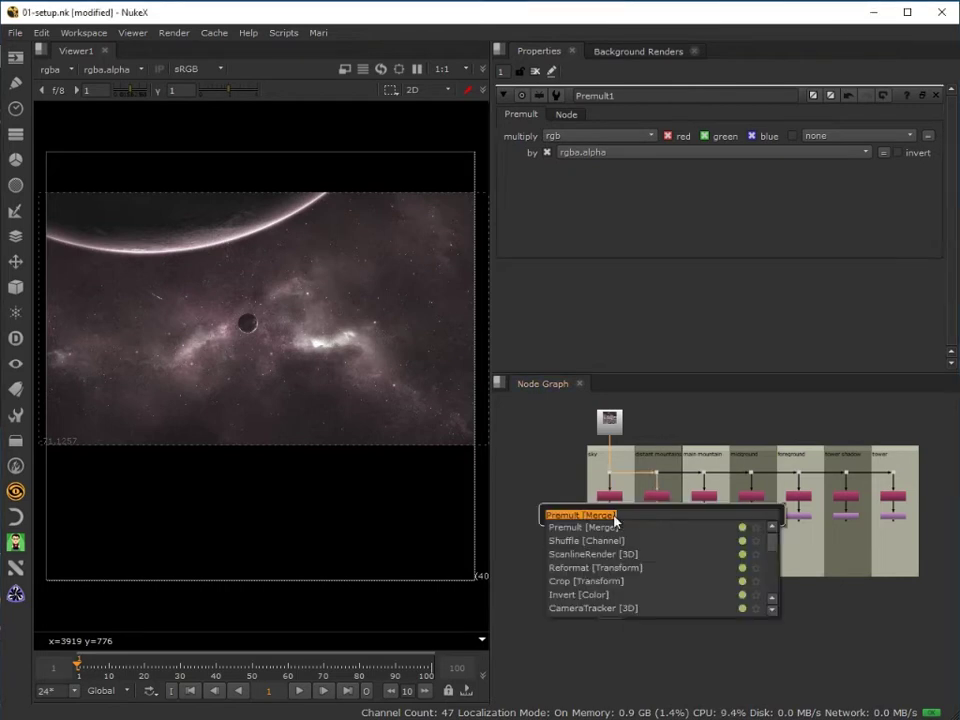
pyautogui.press('Return')
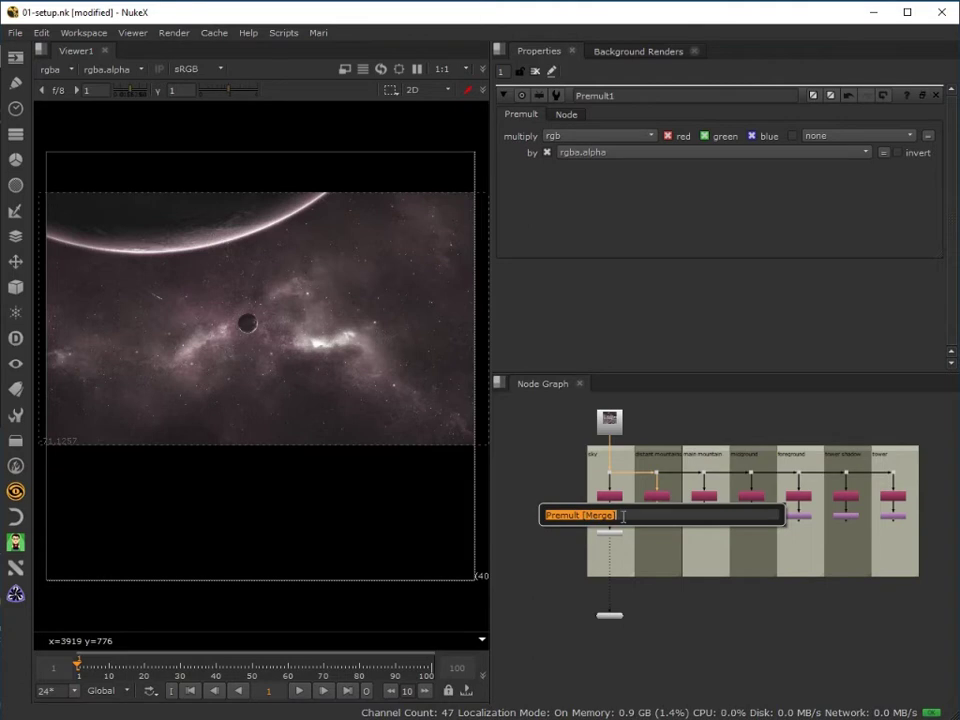
pyautogui.click(702, 517)
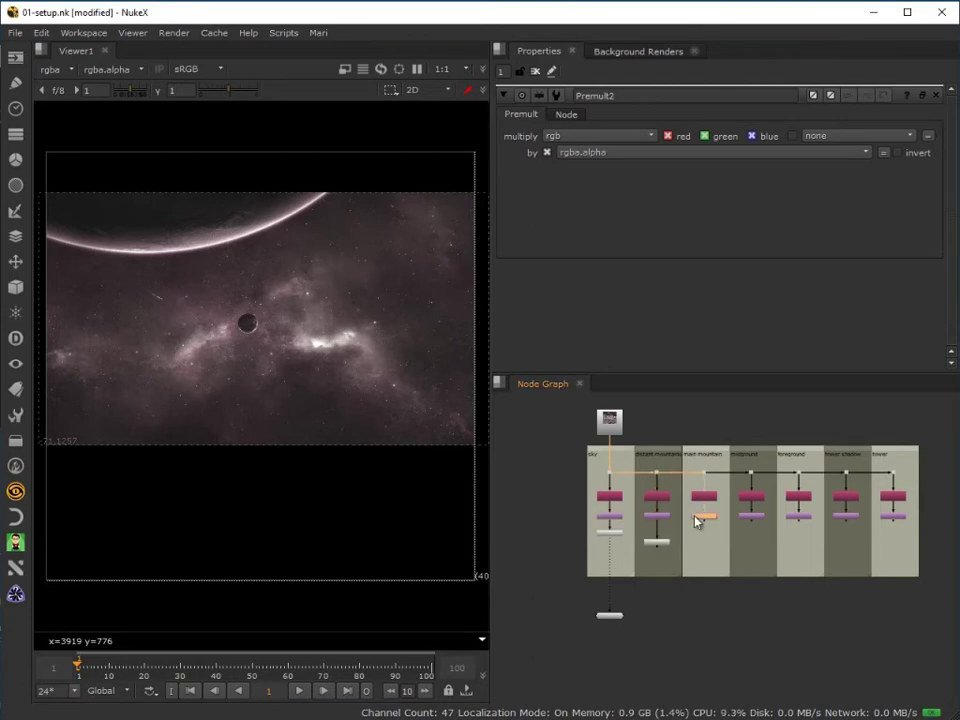
pyautogui.press('Tab')
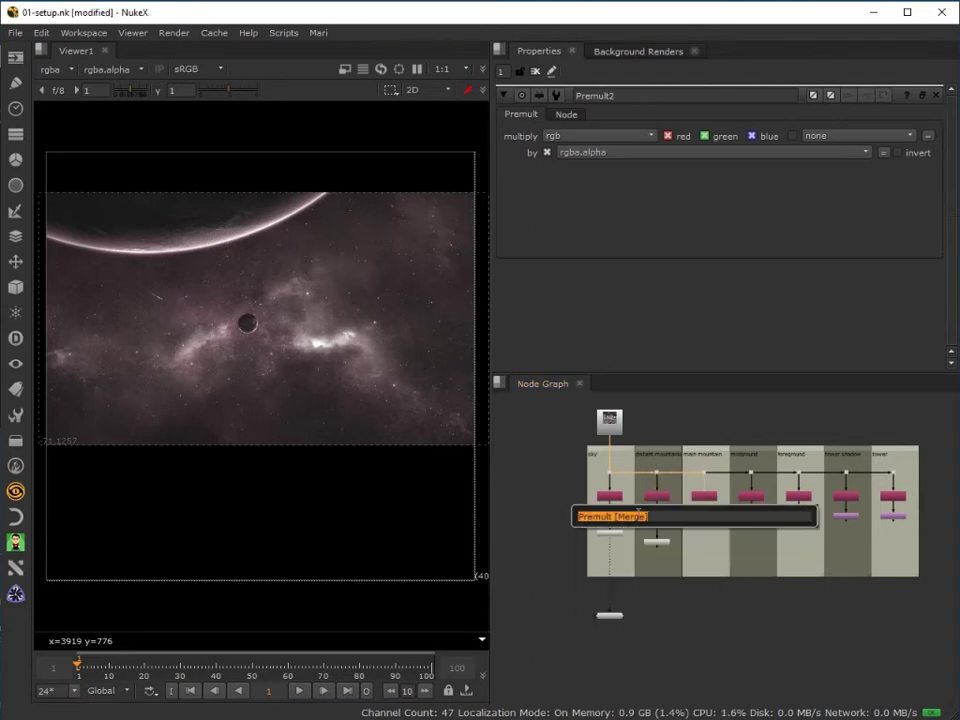
pyautogui.press('Return')
# Add a Premult node after the crop node in both the midground and foreground branches.
pyautogui.click(741, 517)
pyautogui.press('Tab')
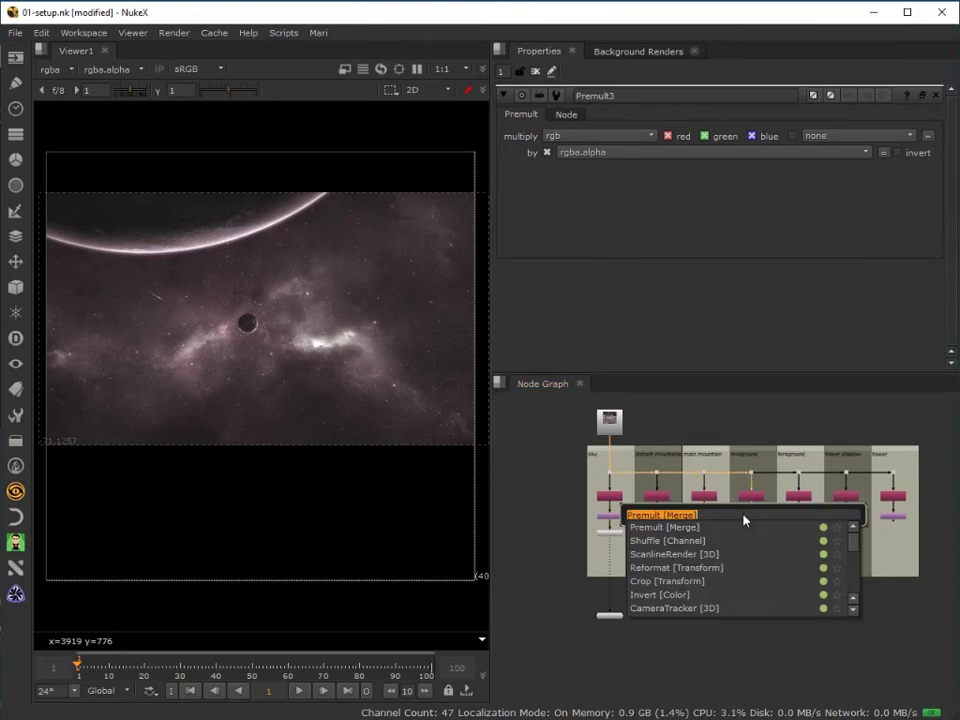
pyautogui.press('Return')
pyautogui.click(801, 517)
pyautogui.press('Tab')
pyautogui.press('Return')
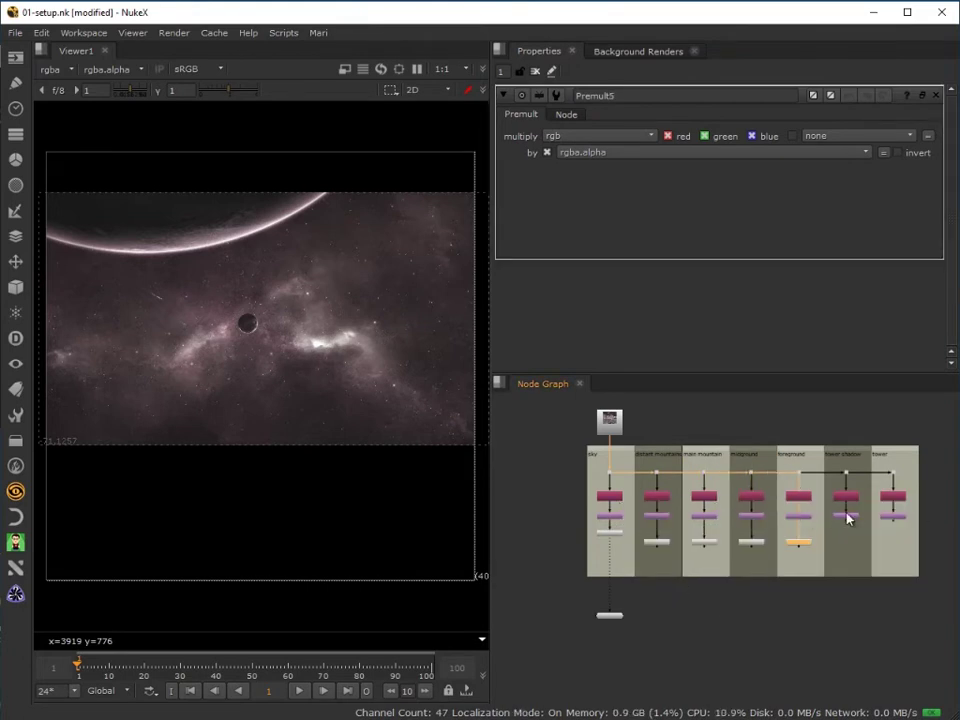
# Add a Premult node after the crop node in both the tower shadow and tower branches.
pyautogui.click(847, 517)
pyautogui.press('Tab')
pyautogui.press('Return')
pyautogui.click(893, 517)
pyautogui.press('Tab')
pyautogui.press('Return')
pyautogui.scroll(3, 849, 568)
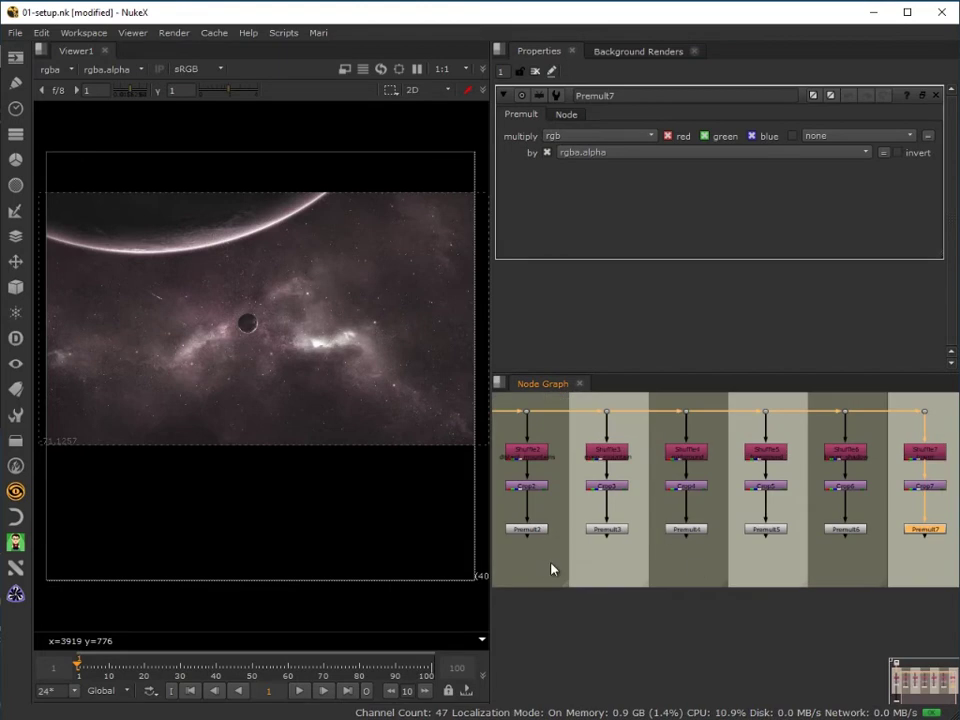
# Move the sky's Premult node down to line it up with the other branches' Premult nodes.
pyautogui.scroll(-3, 628, 563)
pyautogui.scroll(-1, 628, 563)
pyautogui.moveTo(628, 563); pyautogui.dragTo(714, 600)
pyautogui.click(603, 543)
pyautogui.moveTo(603, 543); pyautogui.dragTo(603, 549)
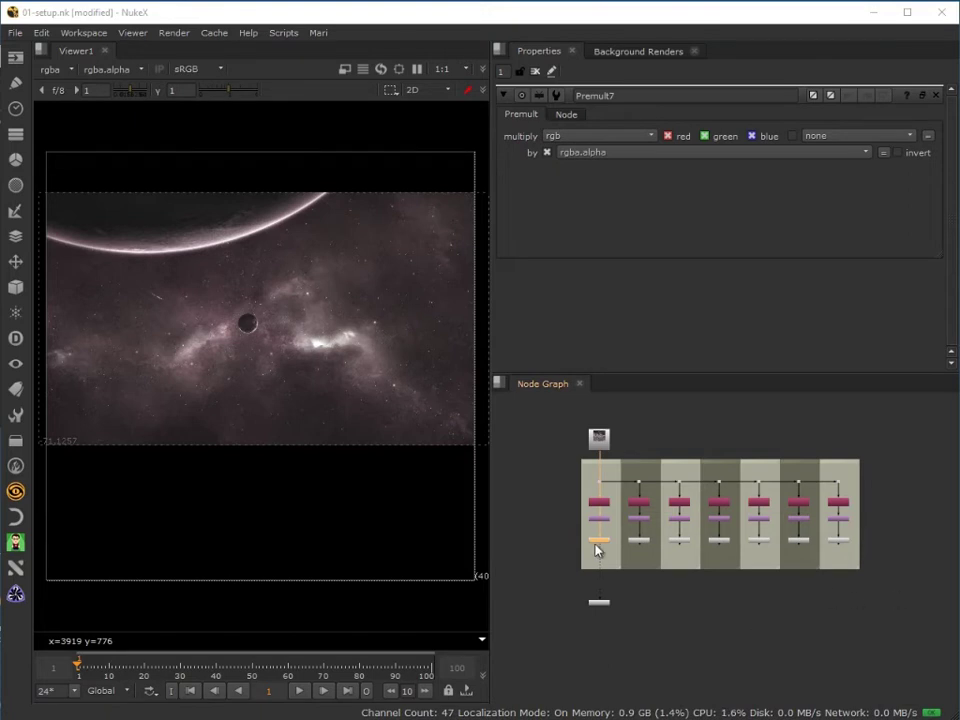
# Preview the tower shadow's Premult output in the viewer and reconnect the viewer to the sky's Premult node.
pyautogui.moveTo(601, 555); pyautogui.dragTo(795, 548)
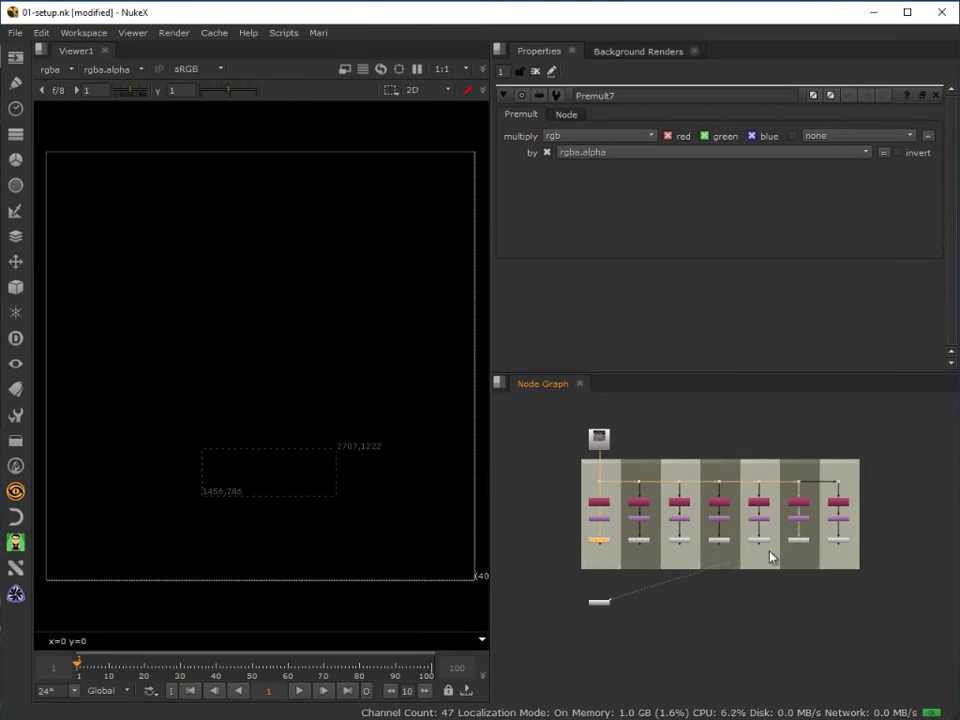
pyautogui.moveTo(724, 563); pyautogui.dragTo(600, 541)
pyautogui.scroll(5, 711, 523)
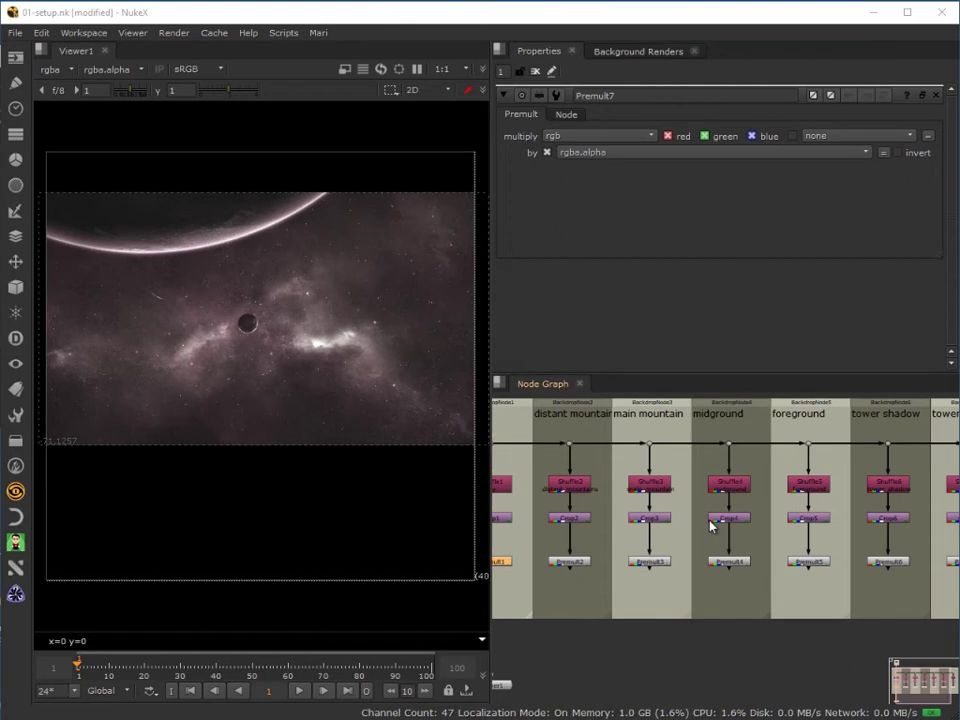
# Connect the viewer to the midground's Premult node and place the viewer directly below that branch.
pyautogui.press('f')
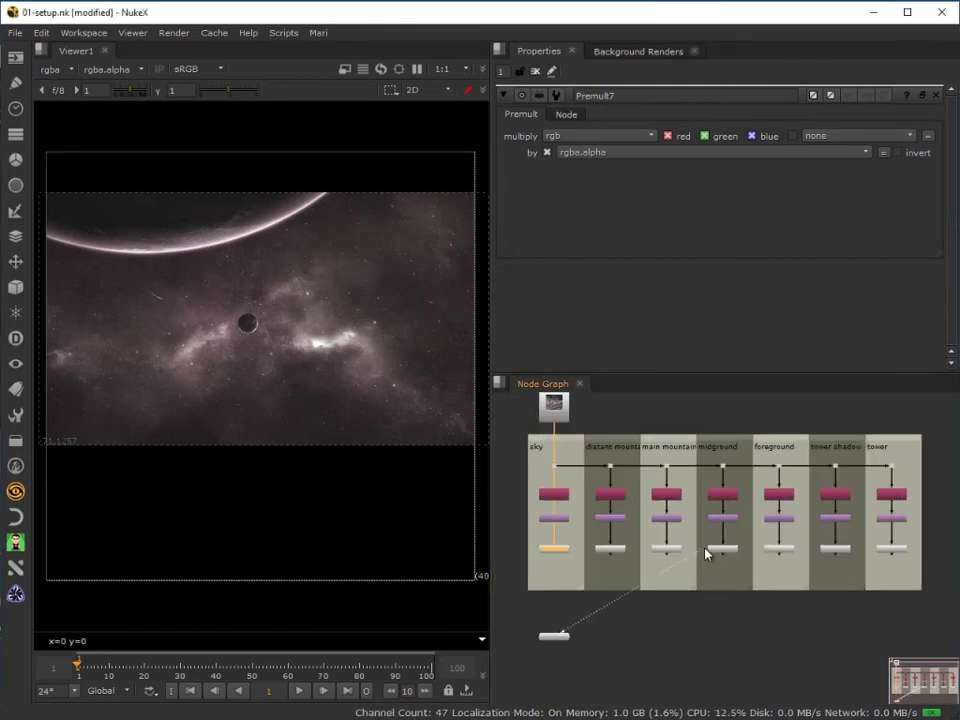
pyautogui.press('1')
pyautogui.moveTo(551, 640); pyautogui.dragTo(726, 621)
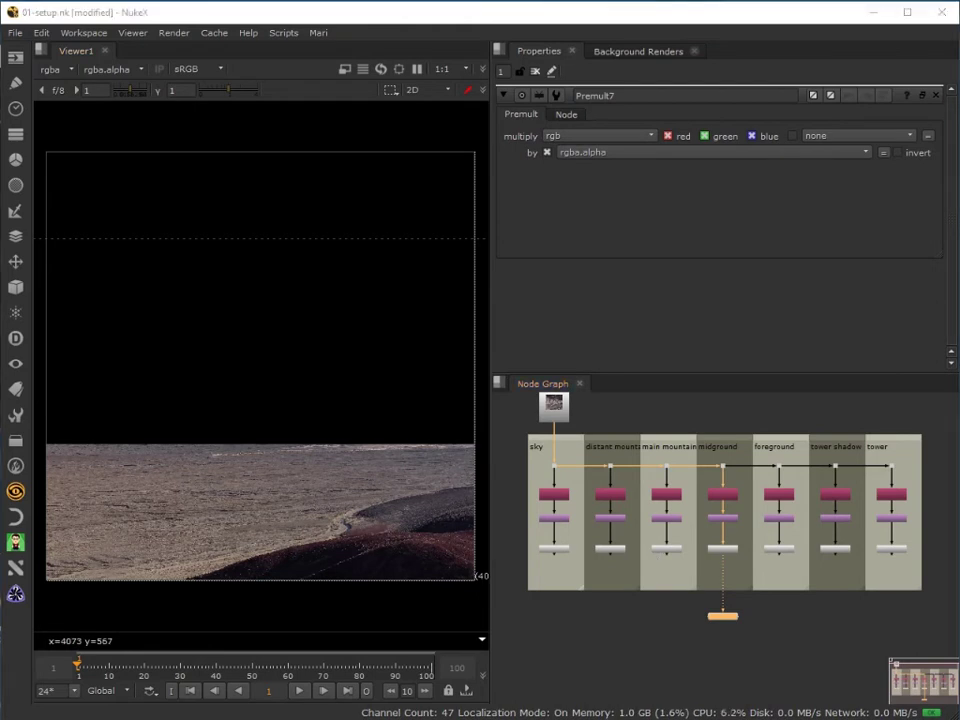
# Add a Card node after the midground's Premult node and place it close below it inside the midground backdrop.
pyautogui.click(730, 550)
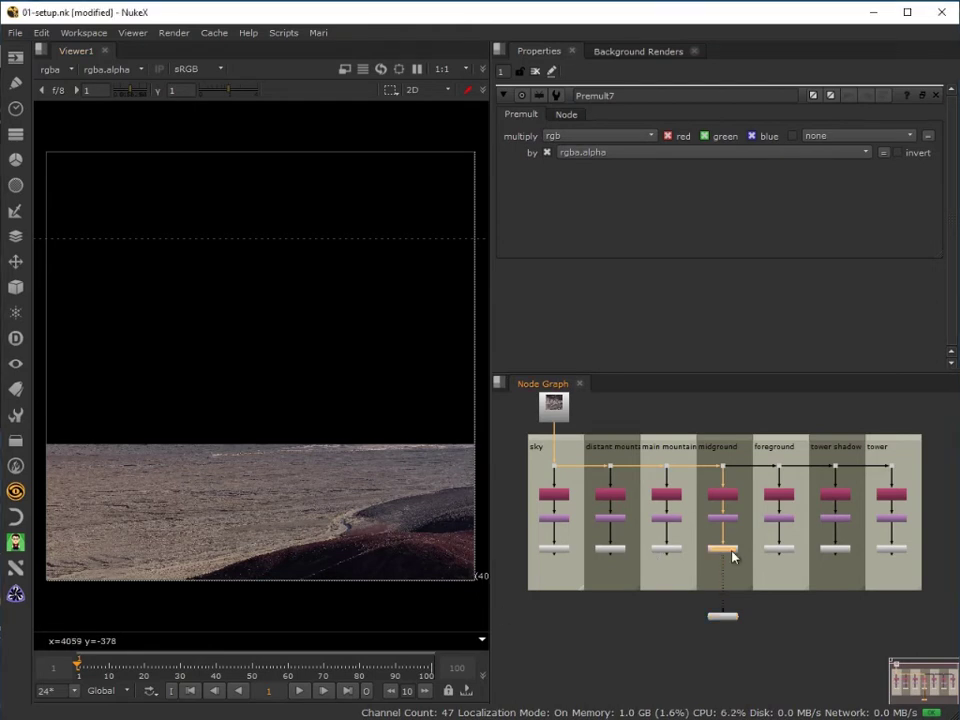
pyautogui.press('Tab')
pyautogui.write('c')
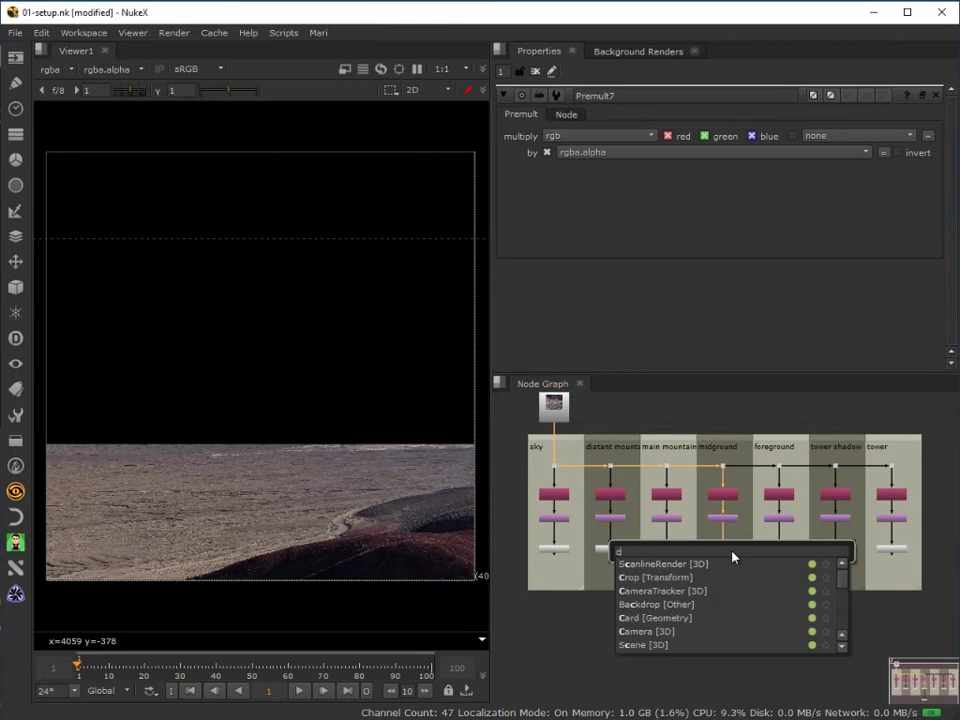
pyautogui.write('ard')
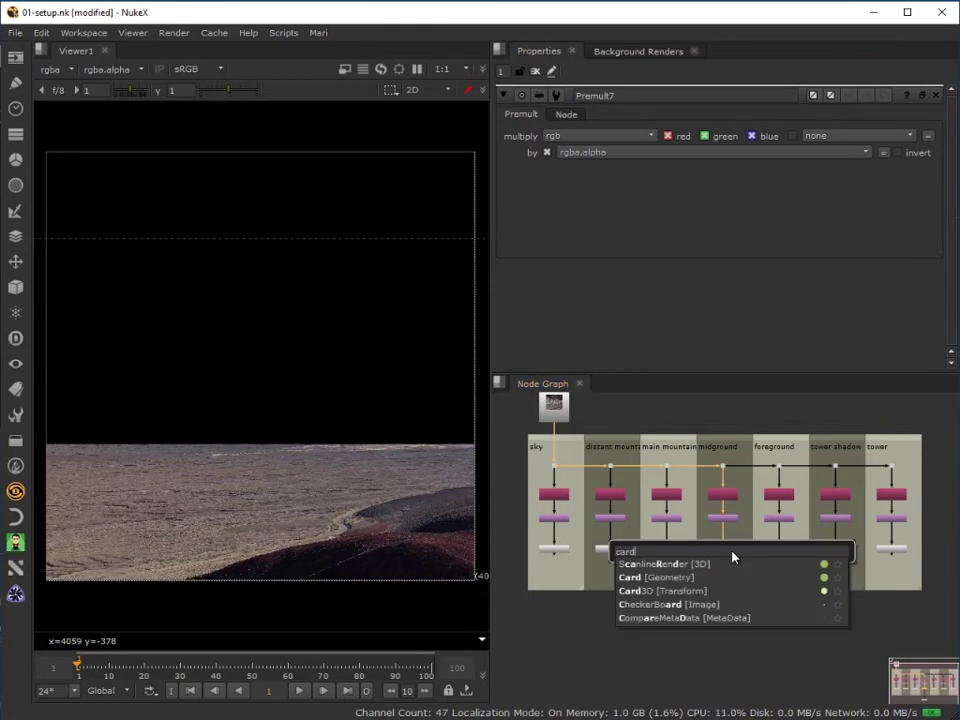
pyautogui.click(640, 578)
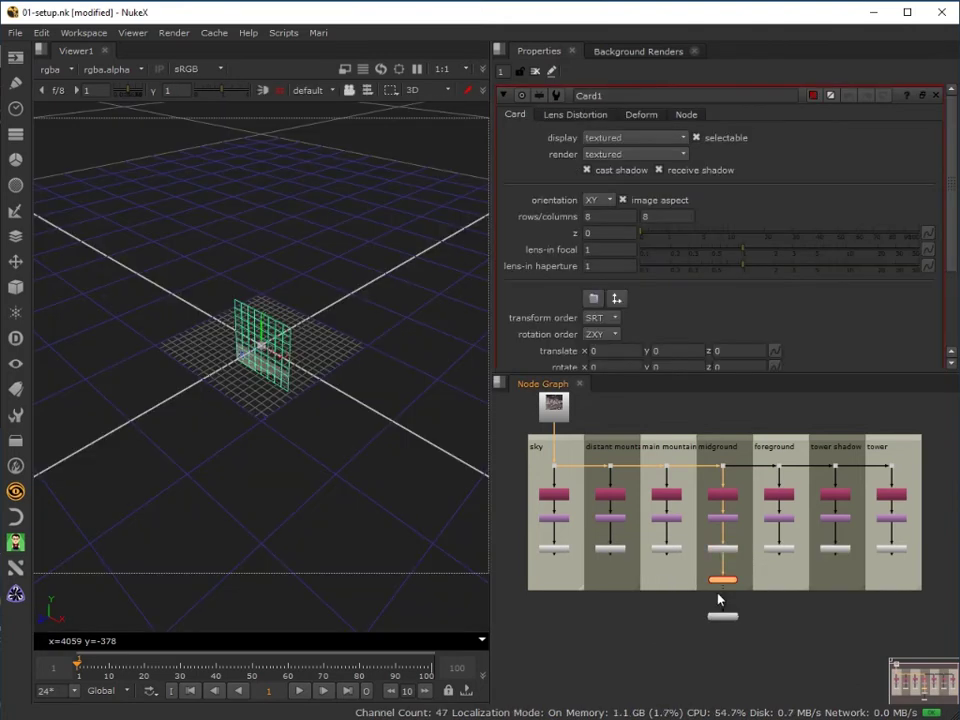
pyautogui.moveTo(722, 583); pyautogui.dragTo(723, 576)
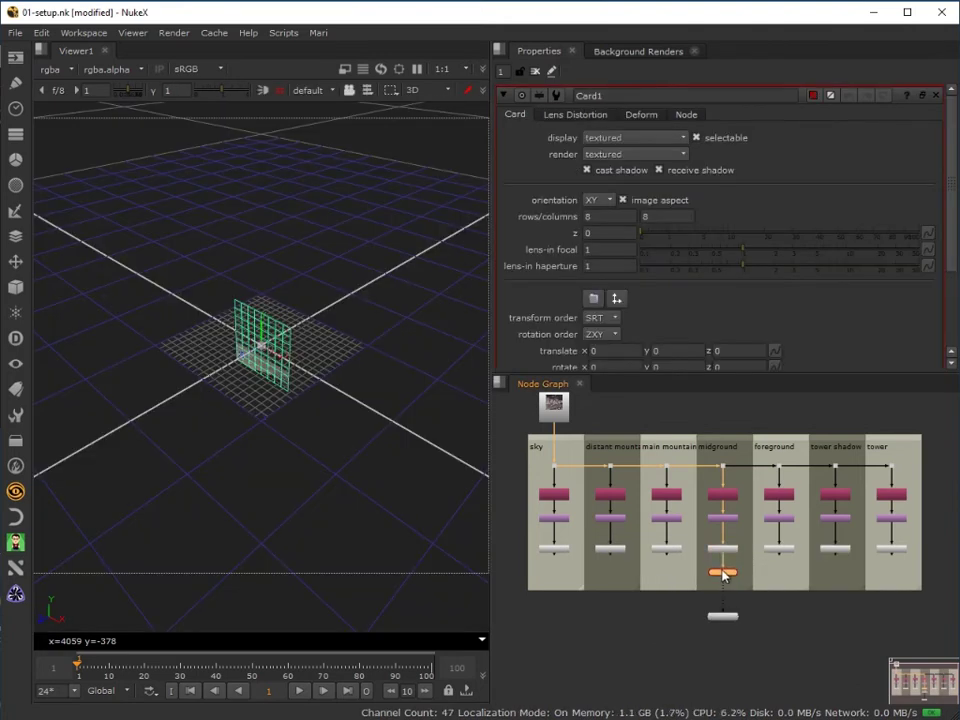
pyautogui.scroll(10, 193, 360)
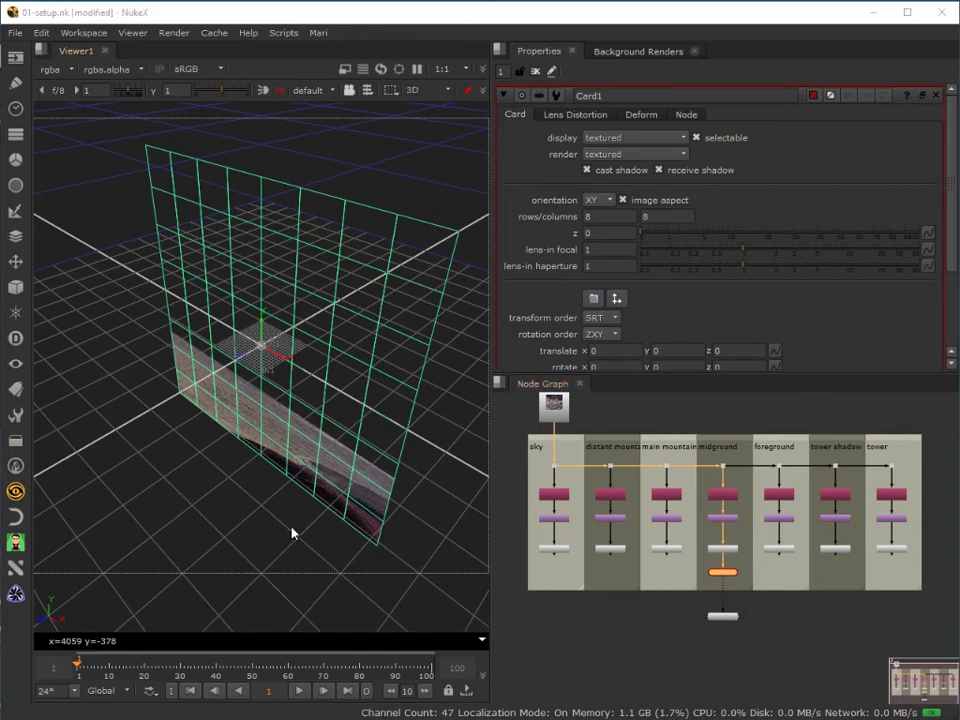
pyautogui.moveTo(268, 576); pyautogui.dragTo(204, 268)
pyautogui.moveTo(266, 544); pyautogui.dragTo(277, 504)
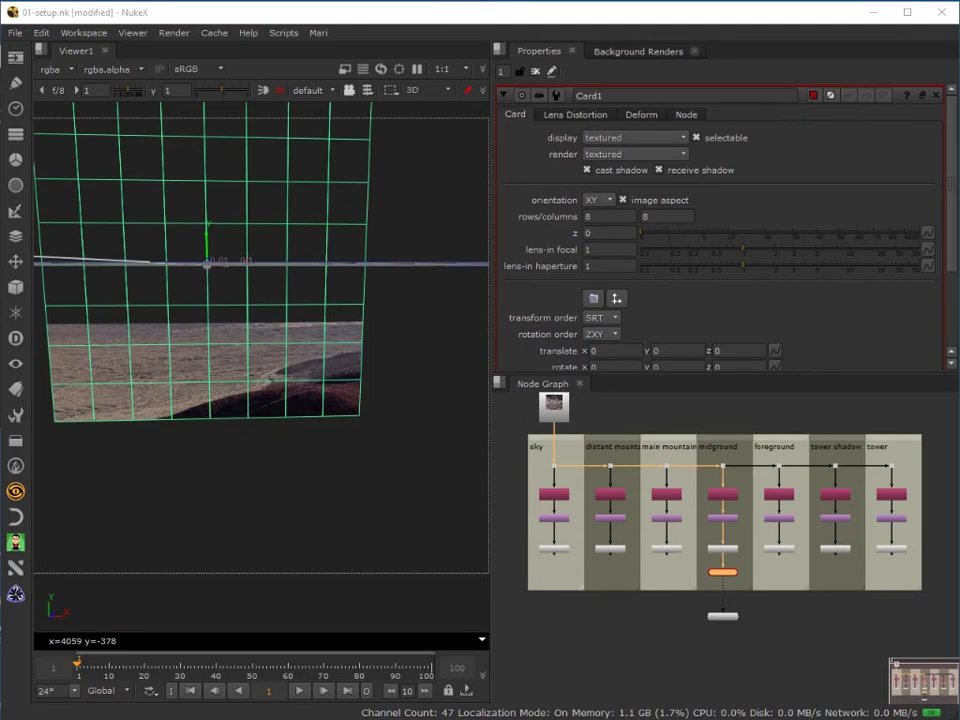
# Switch to File Explorer and examine the camera model and focal length in the stock image's detailed properties.
pyautogui.hotkey('alt', 'Tab')
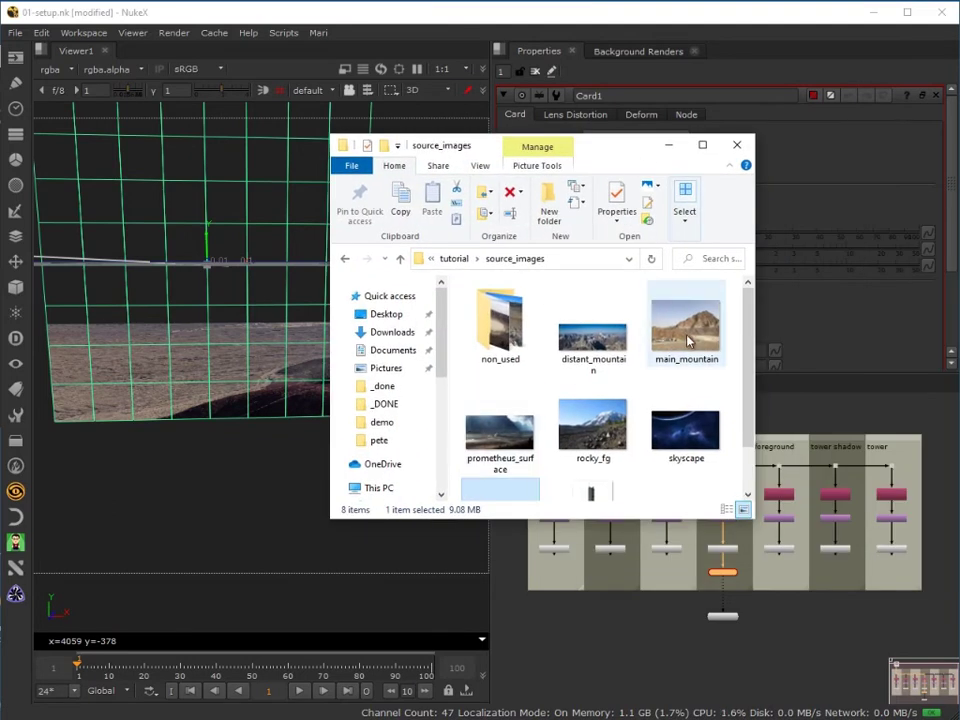
pyautogui.moveTo(746, 369); pyautogui.dragTo(743, 430)
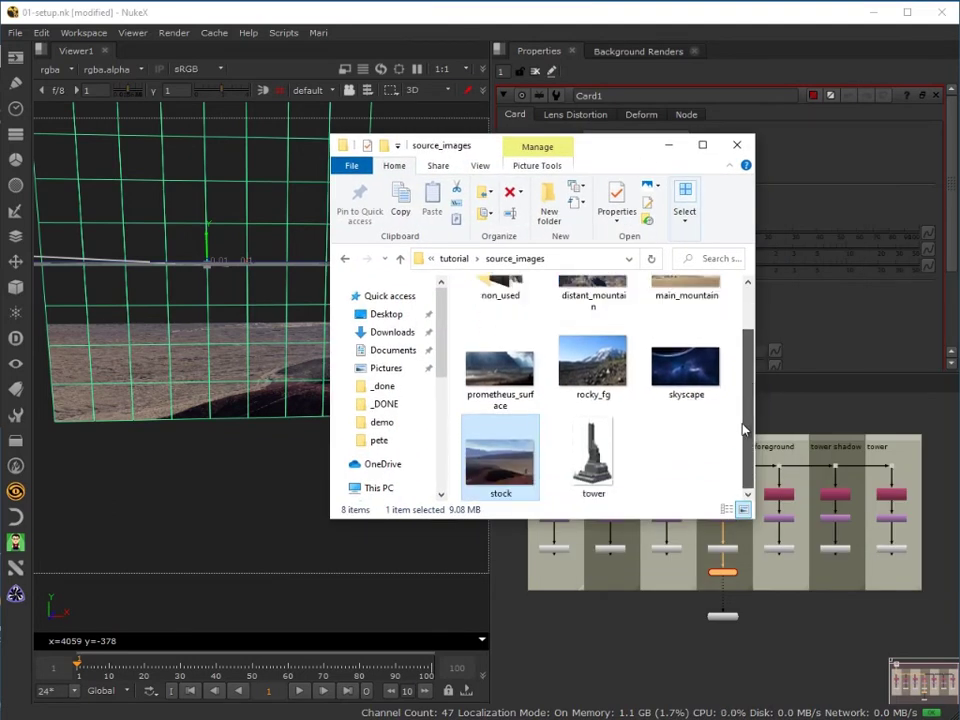
pyautogui.rightClick(495, 469)
pyautogui.click(422, 455)
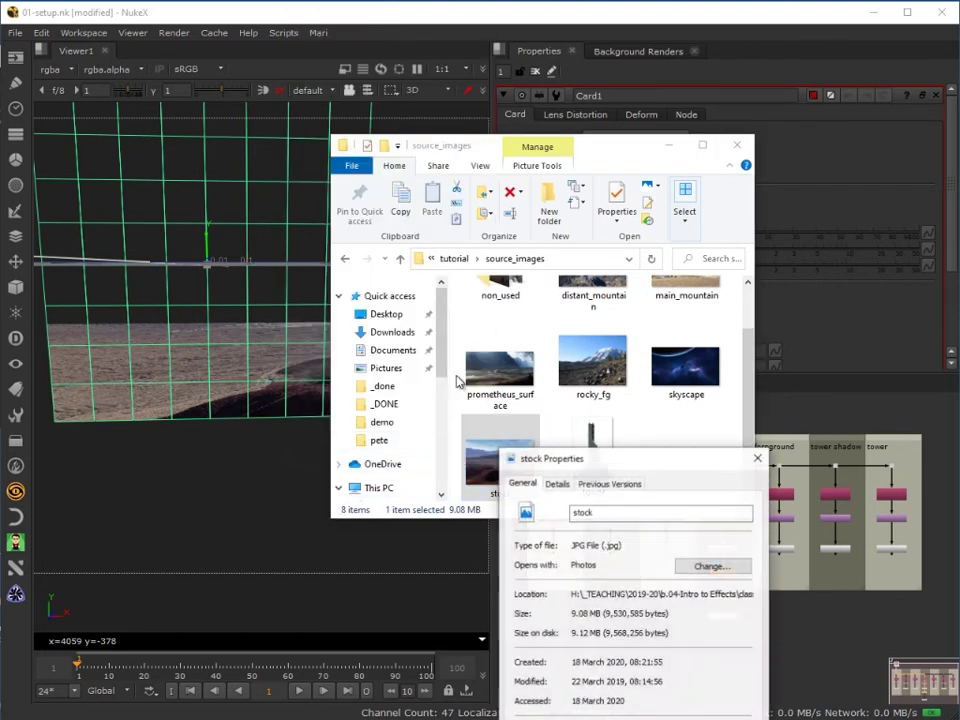
pyautogui.moveTo(598, 455); pyautogui.dragTo(533, 162)
pyautogui.click(495, 188)
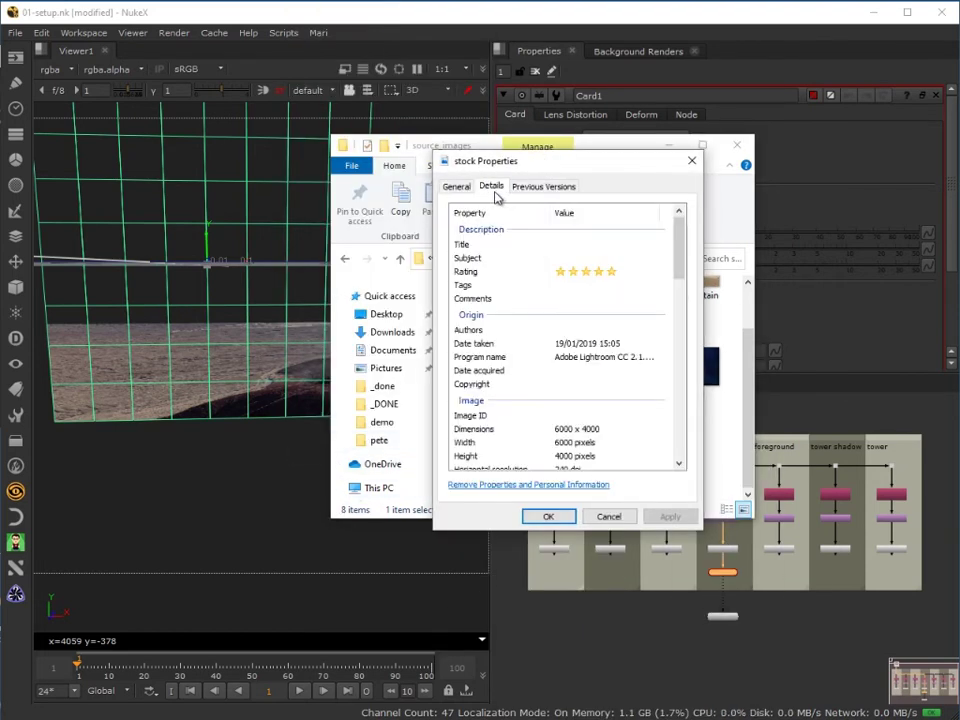
pyautogui.moveTo(676, 279); pyautogui.dragTo(679, 340)
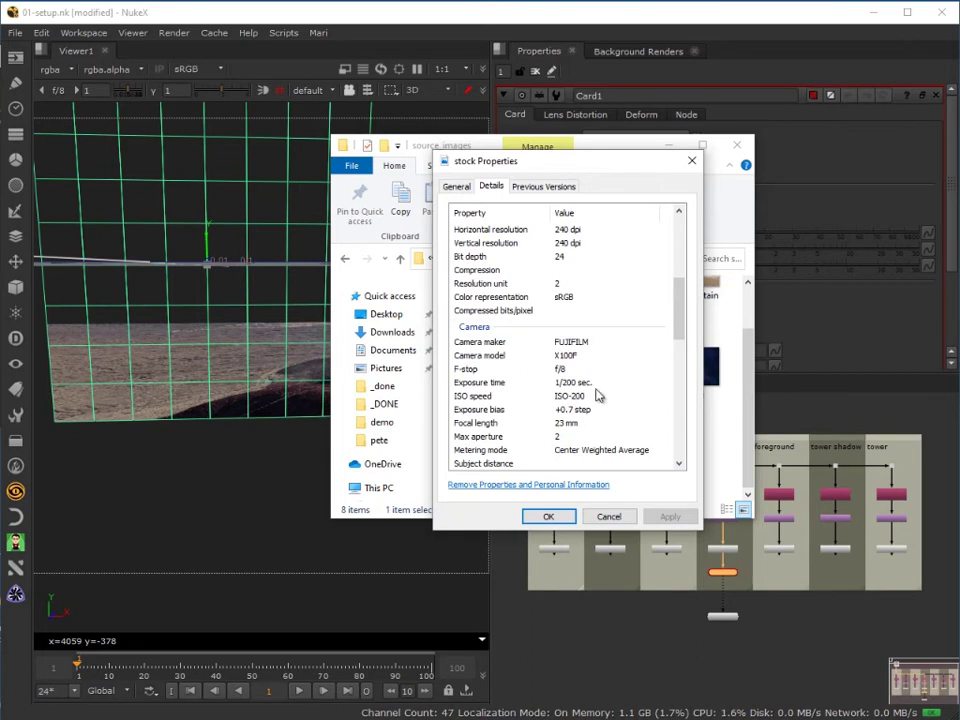
pyautogui.moveTo(678, 325); pyautogui.dragTo(675, 386)
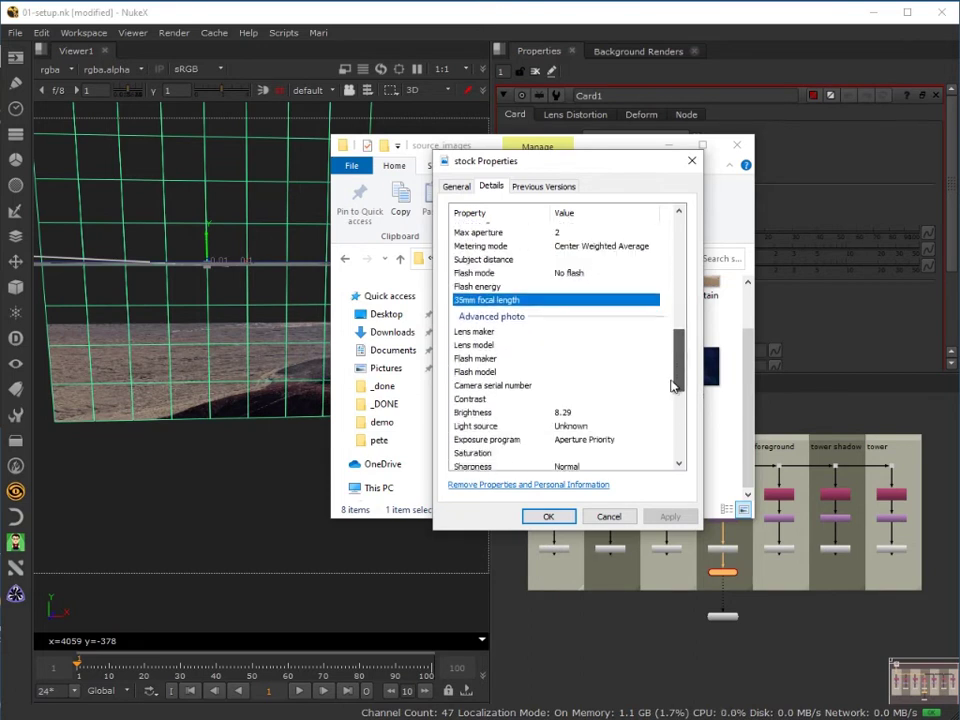
pyautogui.press('Escape')
# Switch to the web browser and open the DPReview Fujifilm X100F overview from the "Fujifilm X100F sensor size" search results.
pyautogui.hotkey('alt', 'Tab')
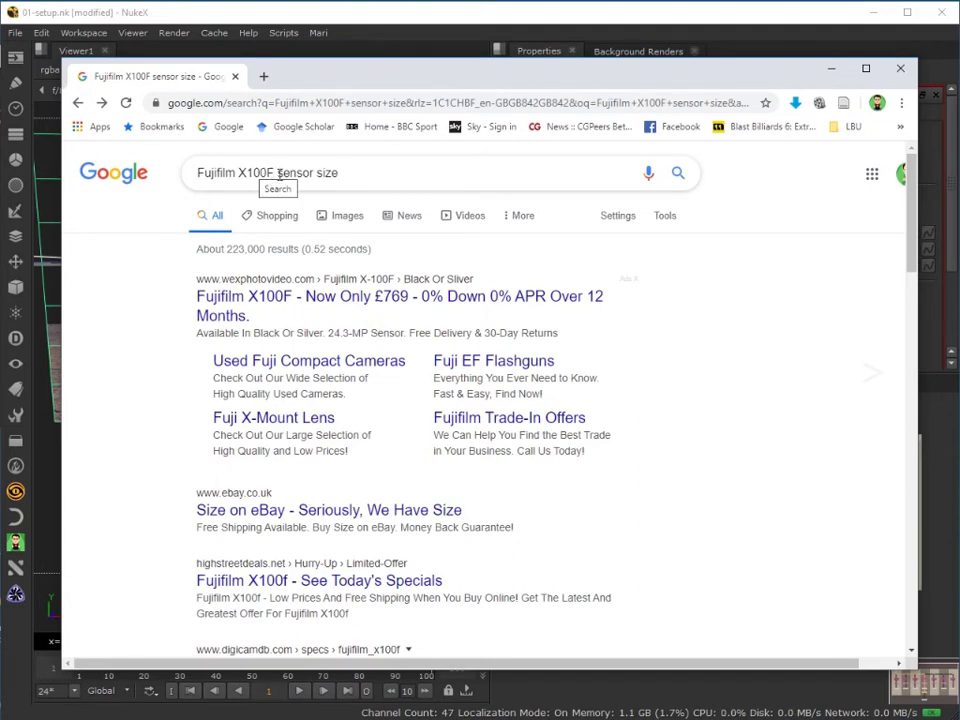
pyautogui.click(349, 173)
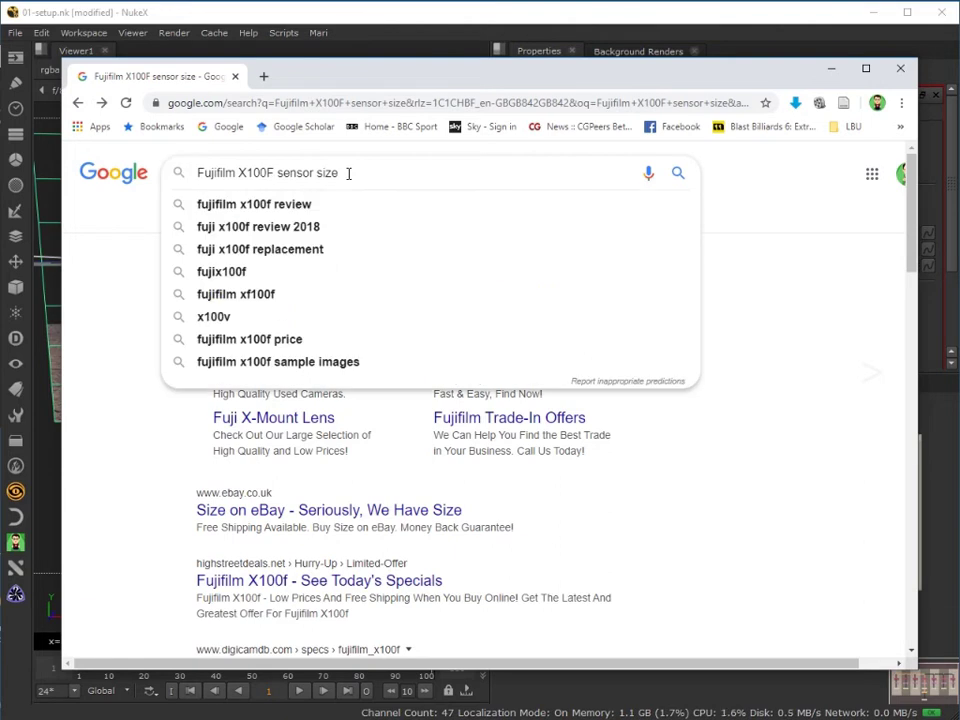
pyautogui.click(98, 390)
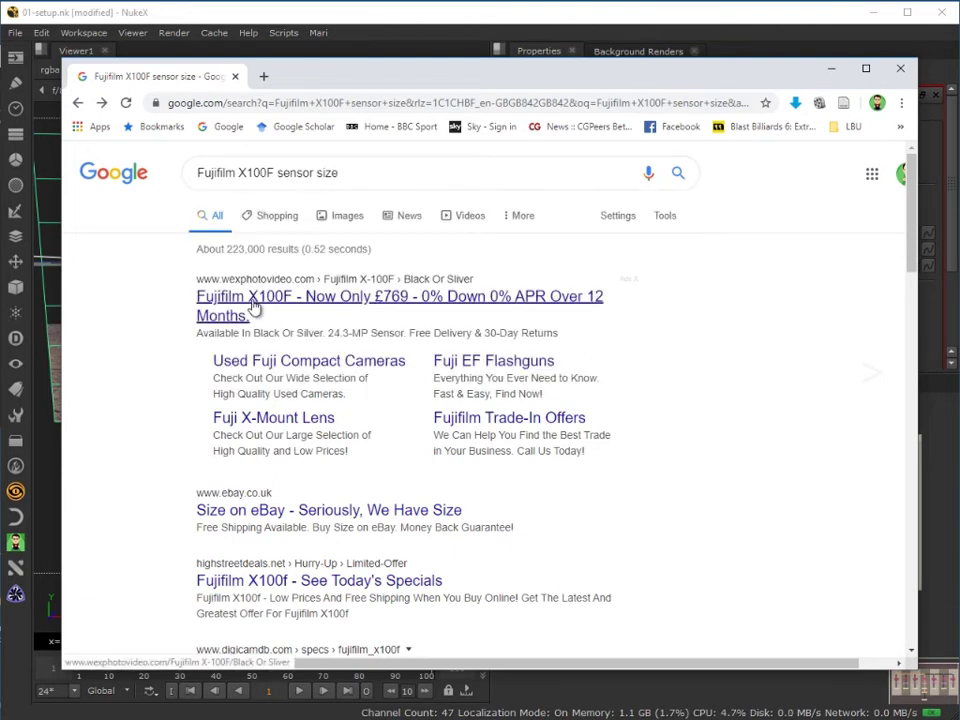
pyautogui.scroll(-4, 250, 326)
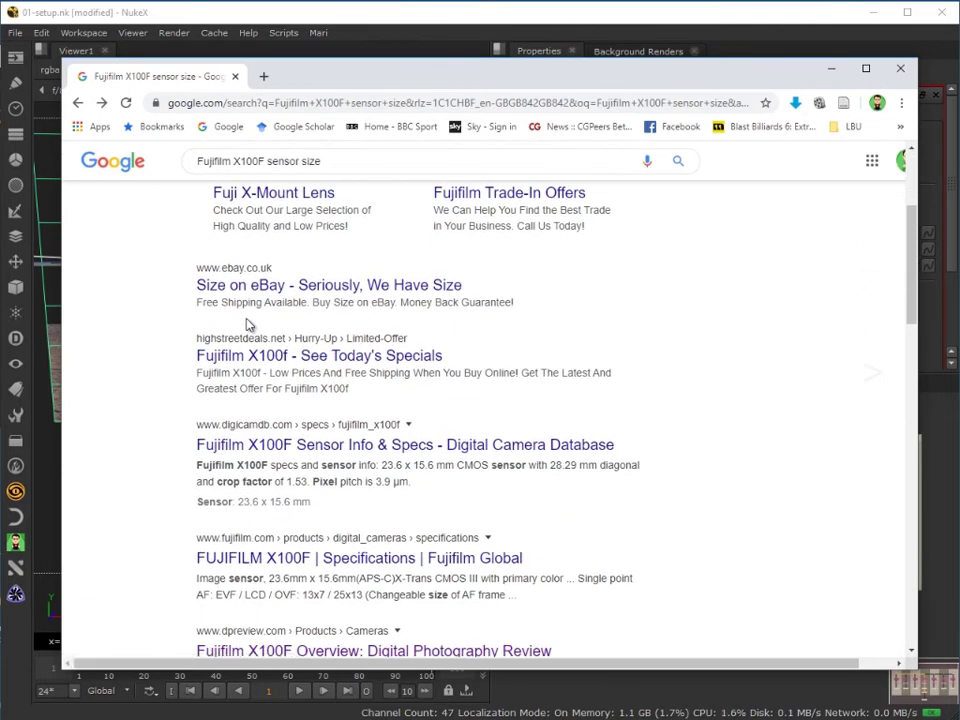
pyautogui.scroll(-4, 249, 326)
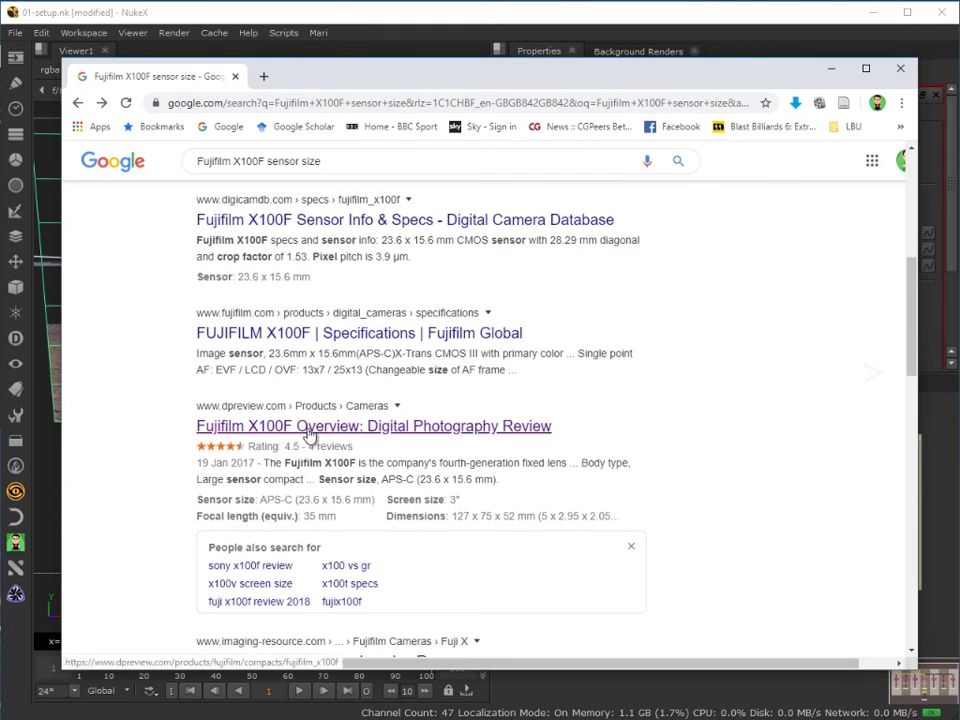
pyautogui.click(308, 432)
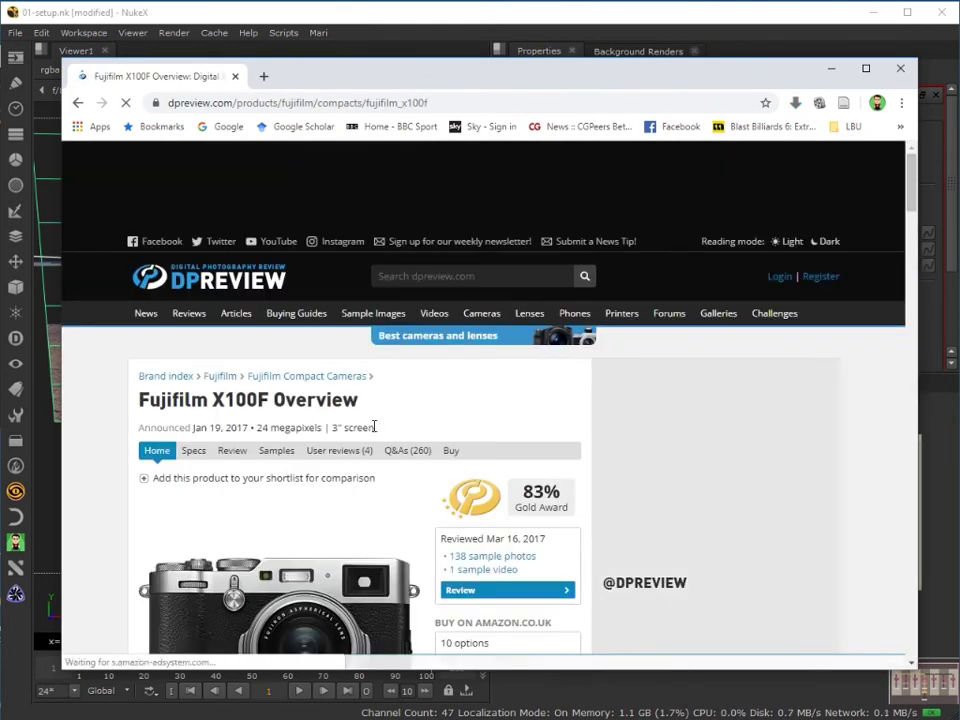
# Examine the sensor size in the Fujifilm X100F quick specs on the DPReview page.
pyautogui.scroll(-4, 370, 425)
pyautogui.scroll(-4, 358, 415)
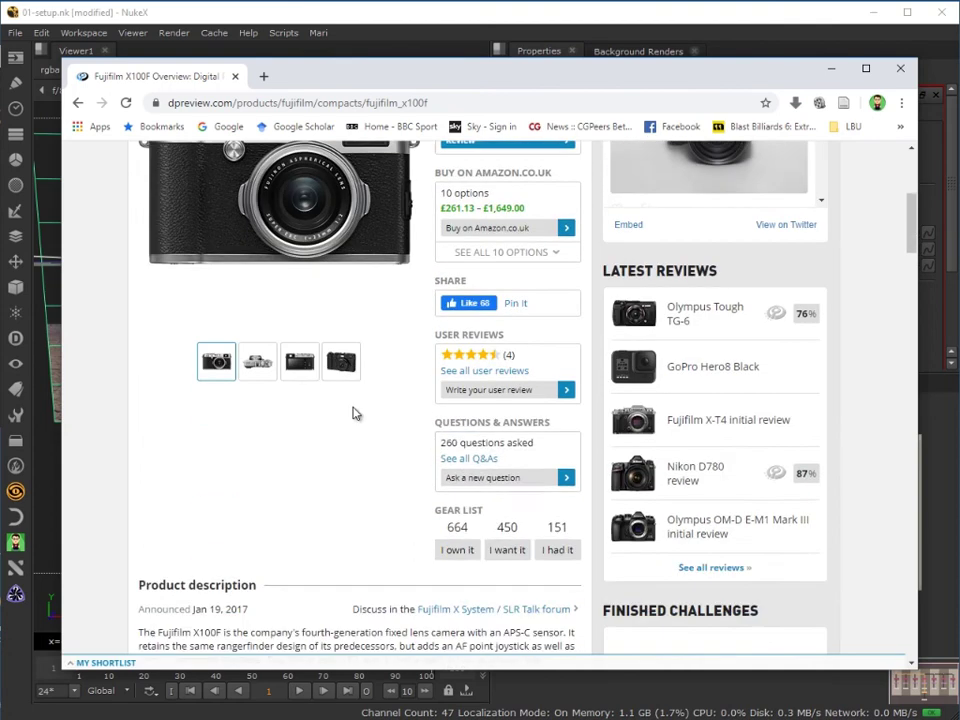
pyautogui.scroll(-4, 352, 413)
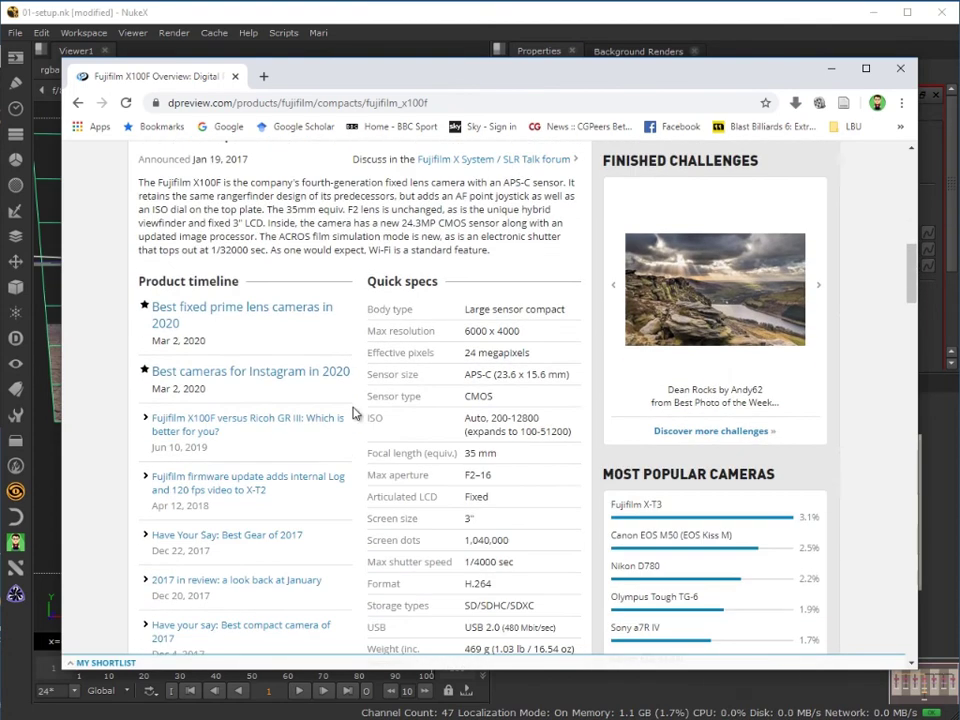
pyautogui.scroll(-1, 352, 413)
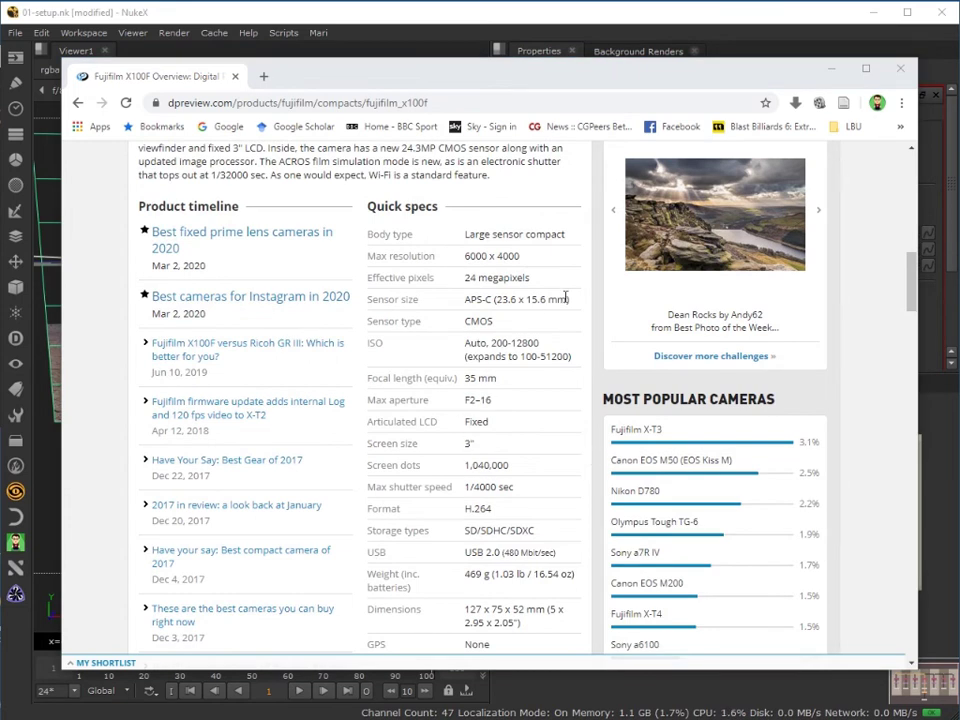
pyautogui.moveTo(576, 301); pyautogui.dragTo(463, 300)
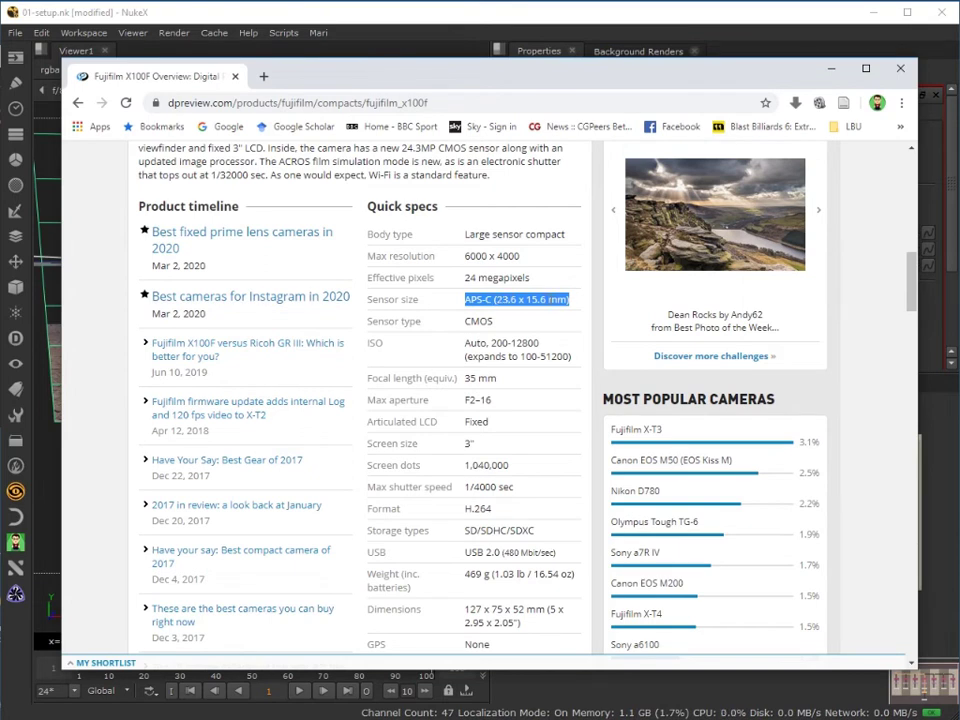
pyautogui.click(575, 304)
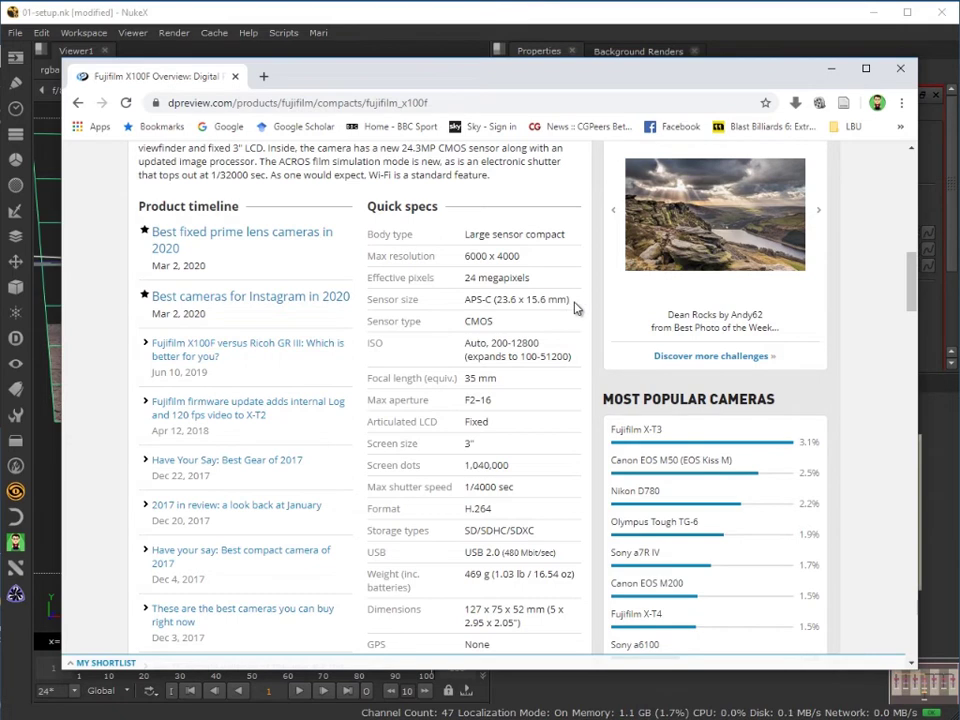
pyautogui.moveTo(575, 304); pyautogui.dragTo(469, 306)
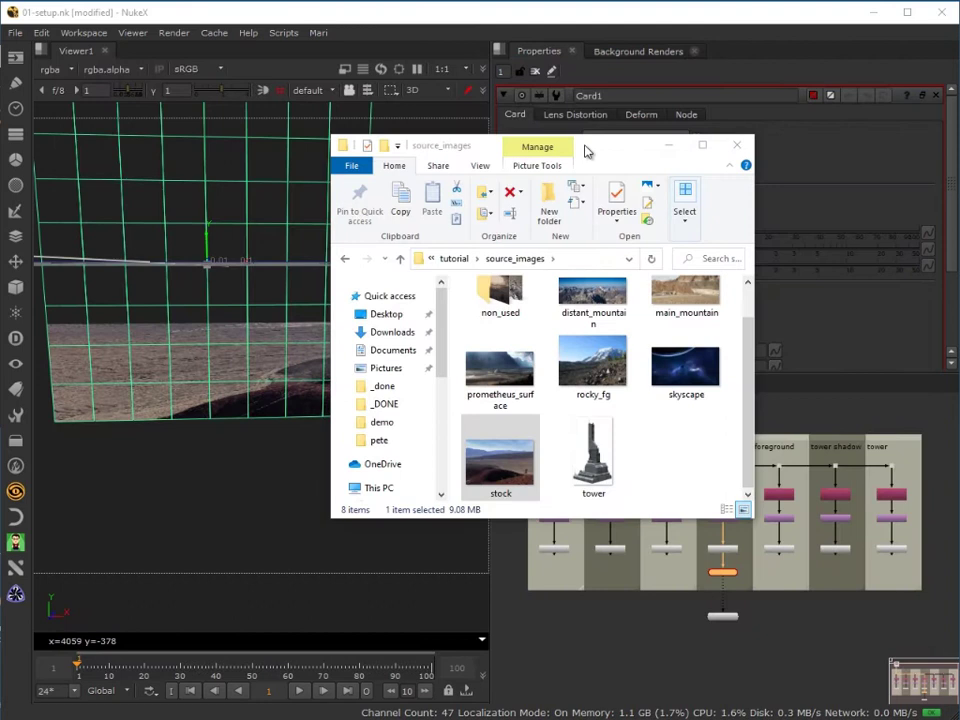
# Switch back to Nuke and add a Scene node below the layer backdrops, beside the viewer node.
pyautogui.moveTo(628, 148); pyautogui.dragTo(857, 195)
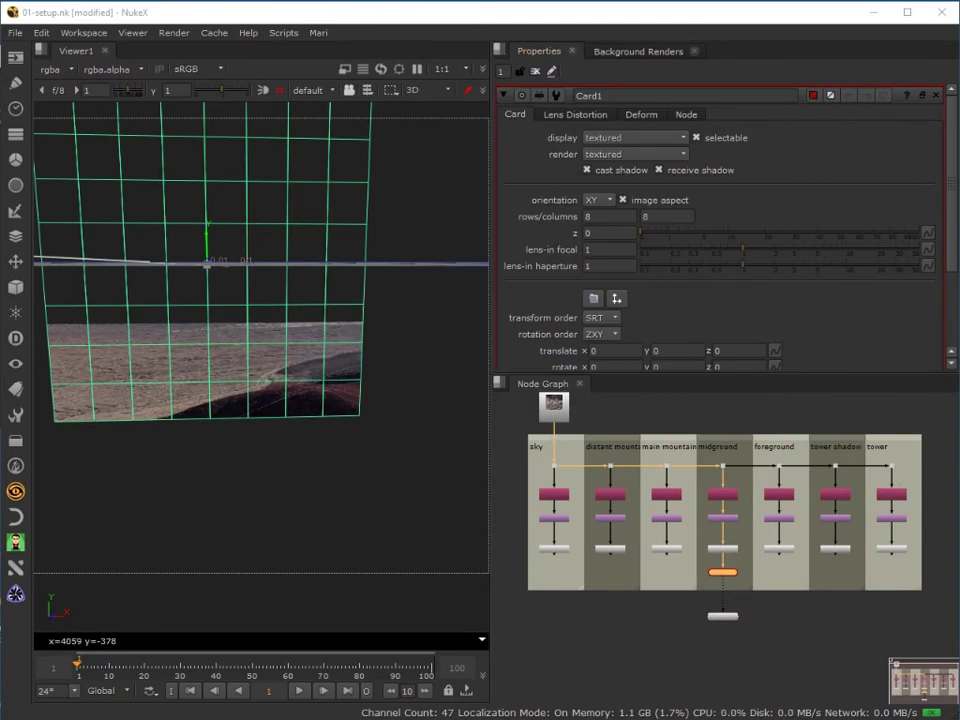
pyautogui.click(561, 625)
pyautogui.scroll(1, 666, 644)
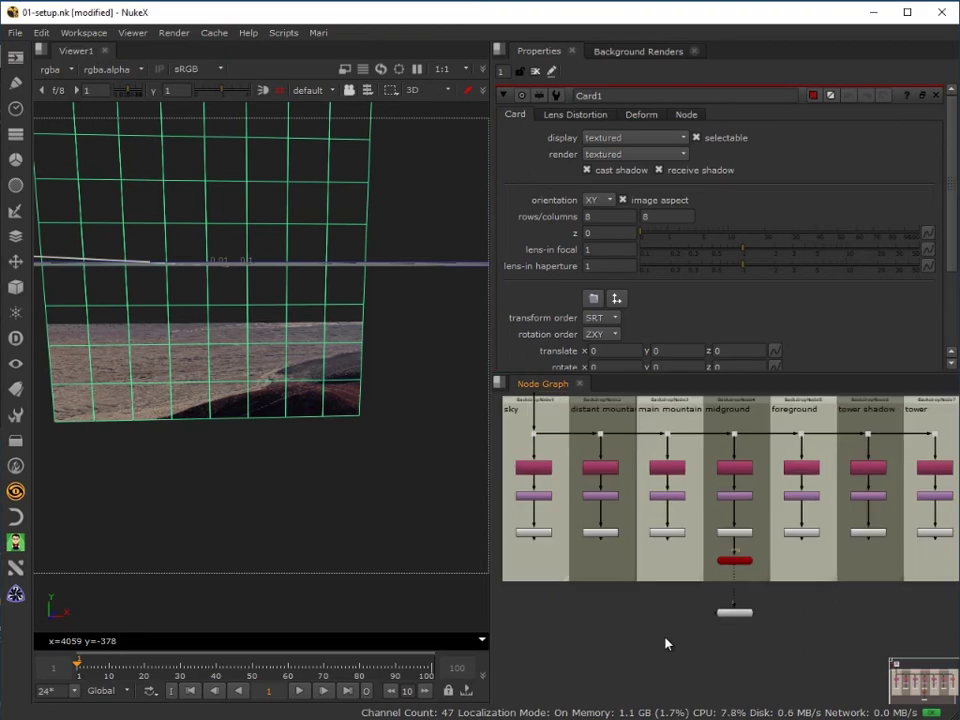
pyautogui.press('Tab')
pyautogui.write('scene')
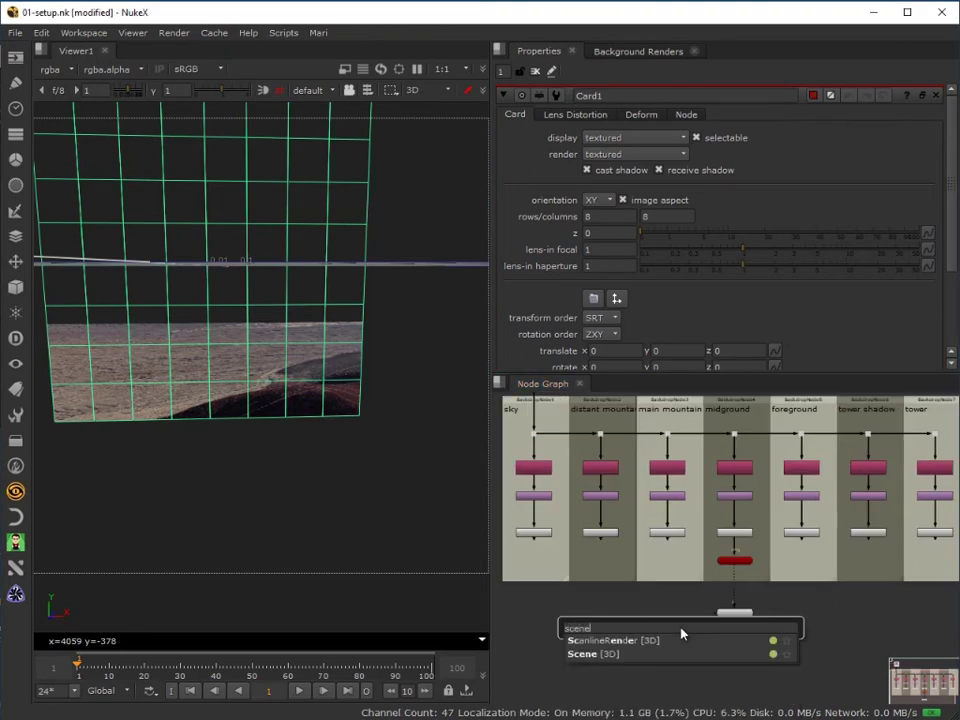
pyautogui.click(577, 655)
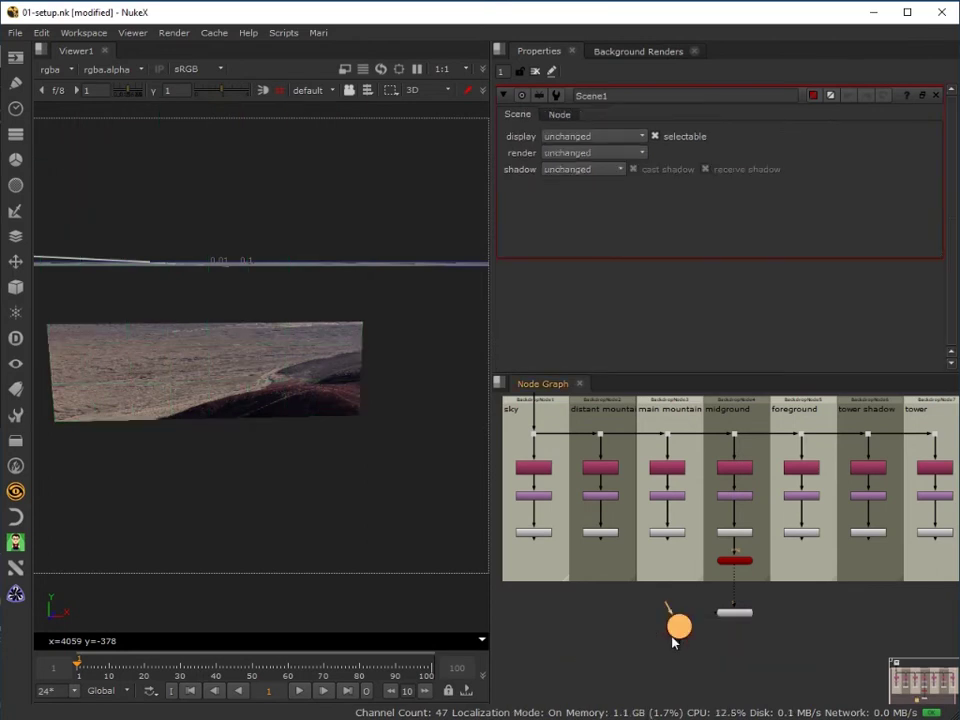
# Add a ScanlineRender node fed by the Scene node and place it below the Scene.
pyautogui.press('Tab')
pyautogui.write('scanl')
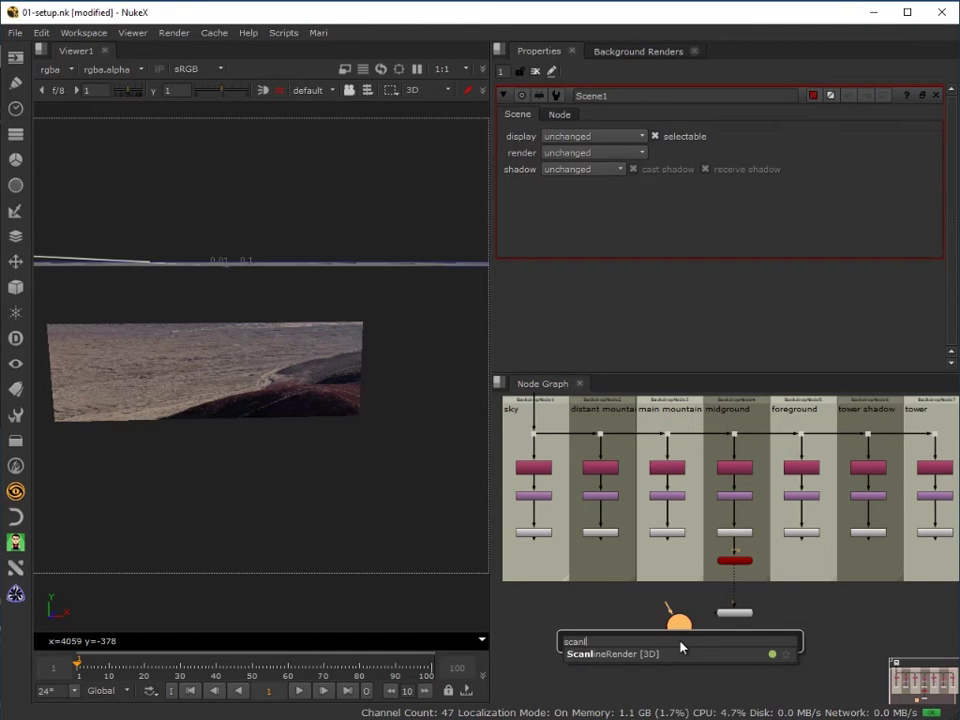
pyautogui.click(609, 656)
pyautogui.moveTo(718, 622); pyautogui.dragTo(684, 672)
pyautogui.press('Tab')
pyautogui.write('camera')
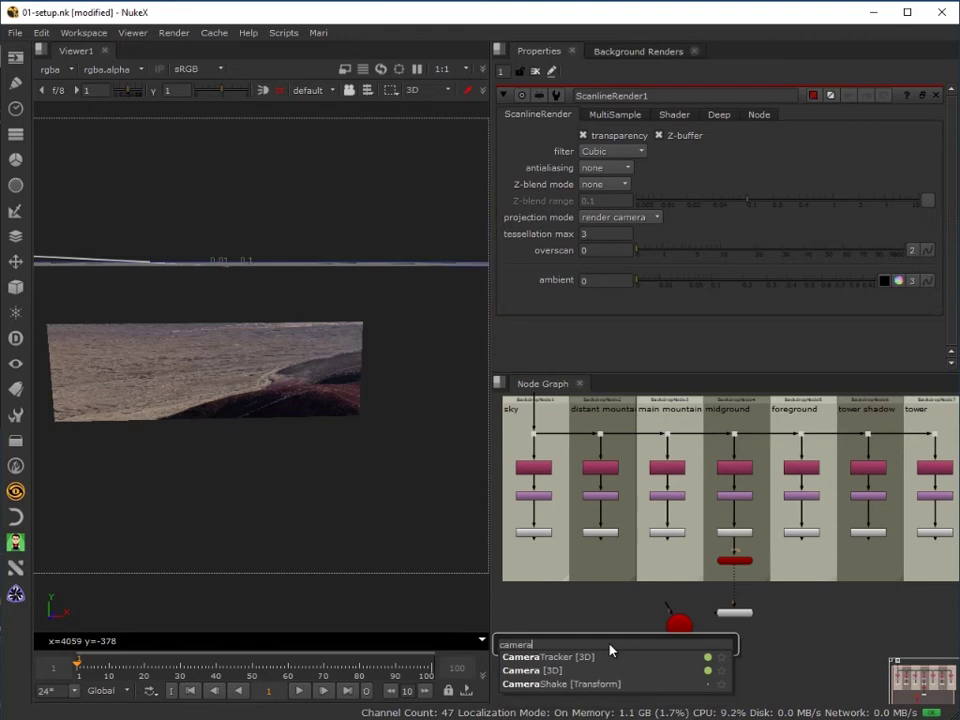
pyautogui.press('Return')
pyautogui.scroll(3, 645, 641)
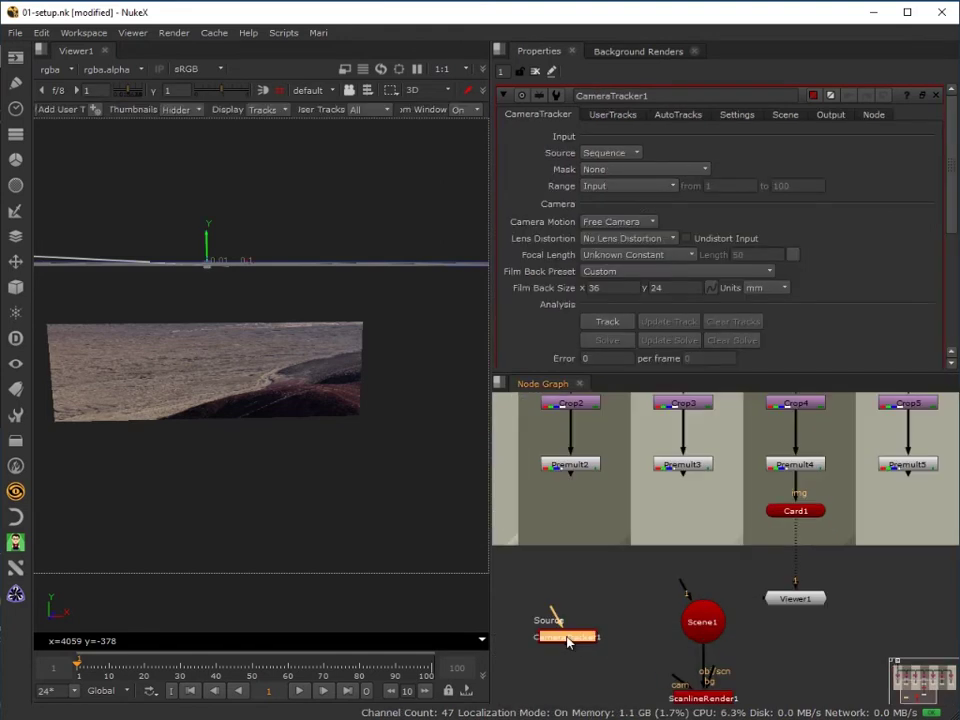
pyautogui.press('Delete')
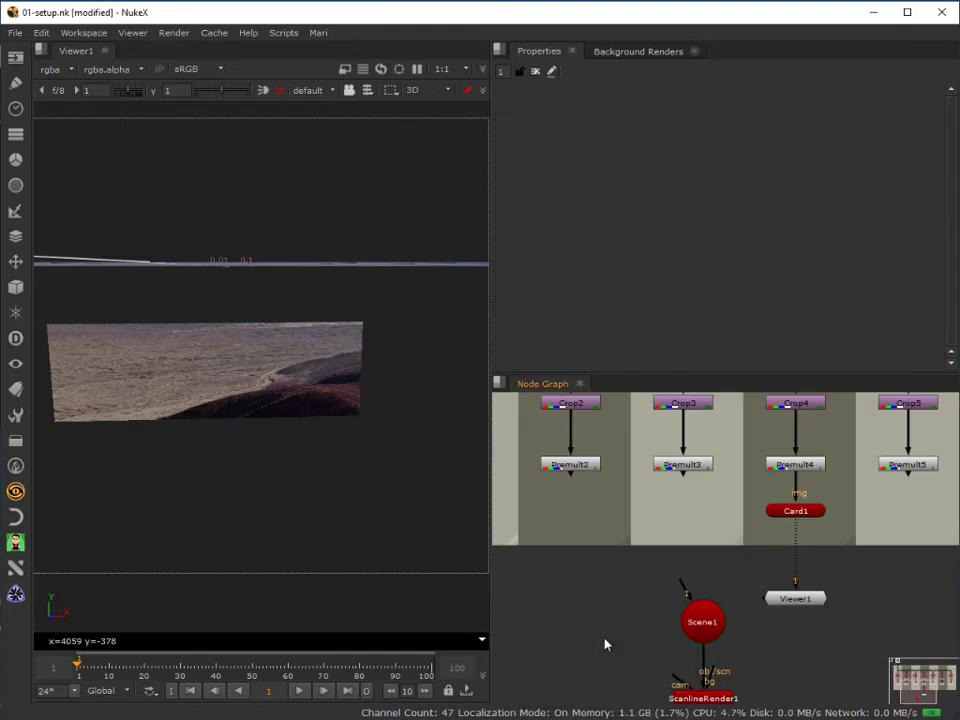
# Add a Camera node beside the ScanlineRender, connect it to the render's cam input and line the two nodes up.
pyautogui.press('Tab')
pyautogui.write('ca')
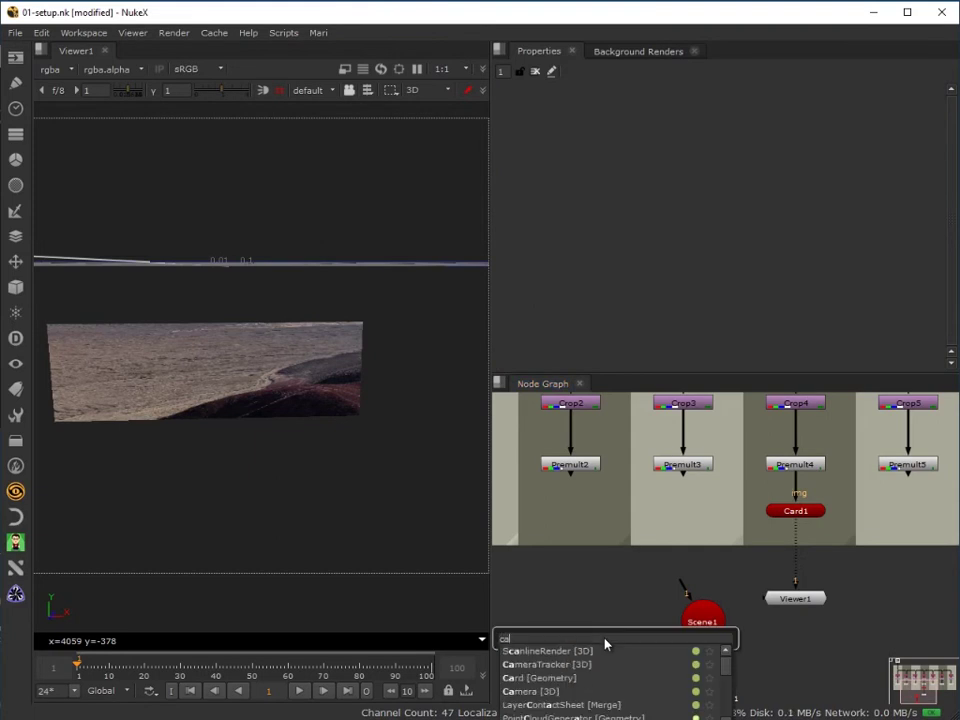
pyautogui.write('mera')
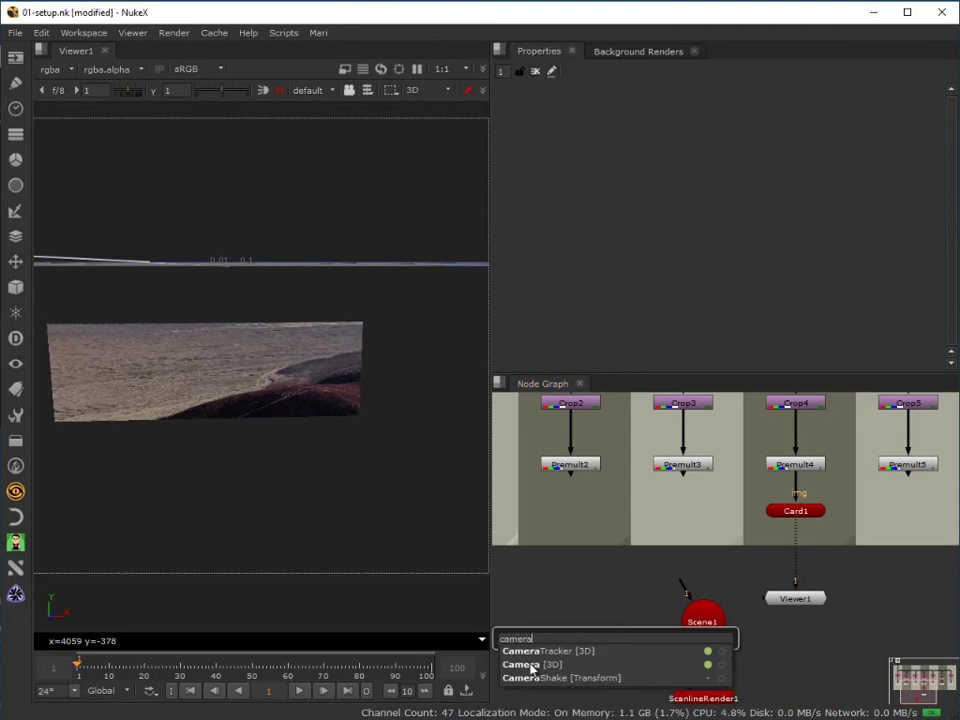
pyautogui.click(531, 665)
pyautogui.moveTo(676, 682); pyautogui.dragTo(612, 680)
pyautogui.moveTo(704, 698); pyautogui.dragTo(705, 673)
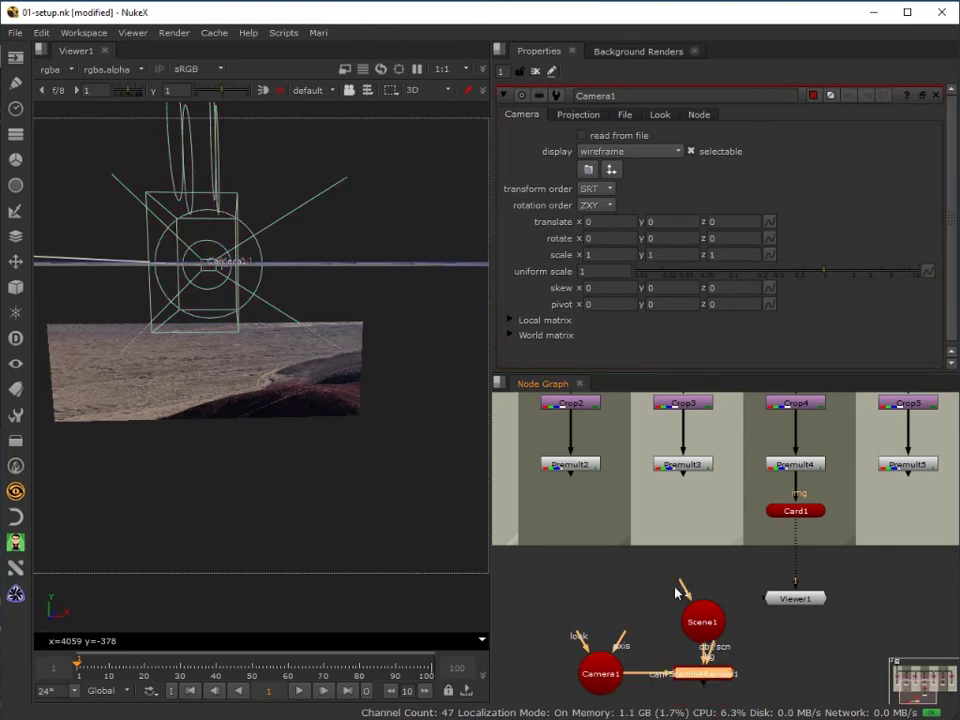
# Connect the Scene node to the midground's Card, place it directly below the Card and move the viewer node aside.
pyautogui.moveTo(689, 592); pyautogui.dragTo(796, 518)
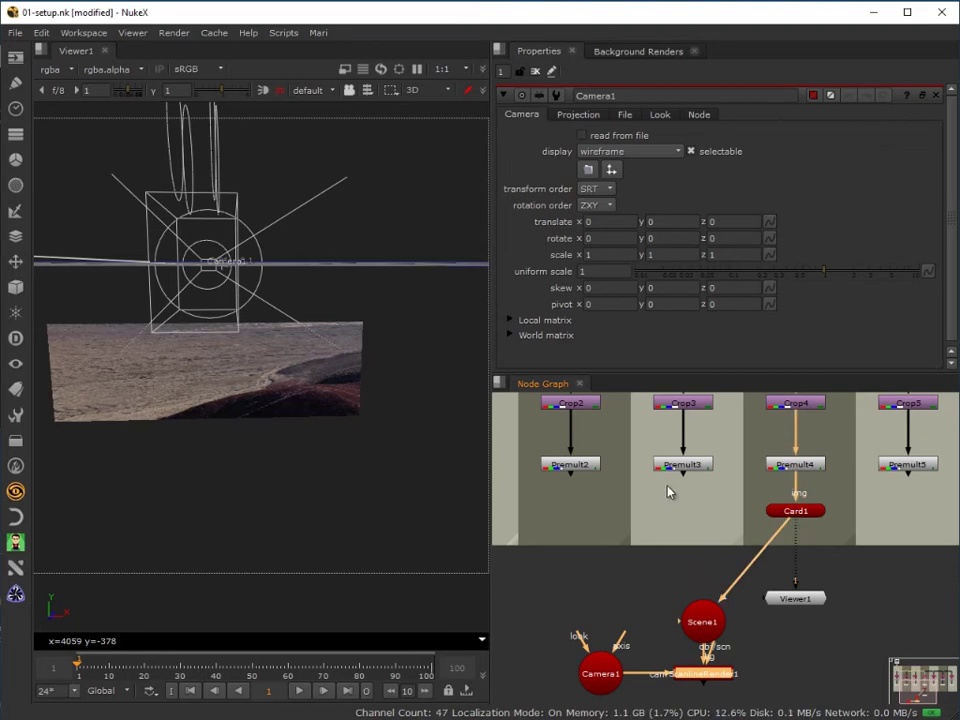
pyautogui.moveTo(686, 482); pyautogui.dragTo(714, 614)
pyautogui.moveTo(792, 604); pyautogui.dragTo(836, 644)
pyautogui.moveTo(716, 619); pyautogui.dragTo(678, 467)
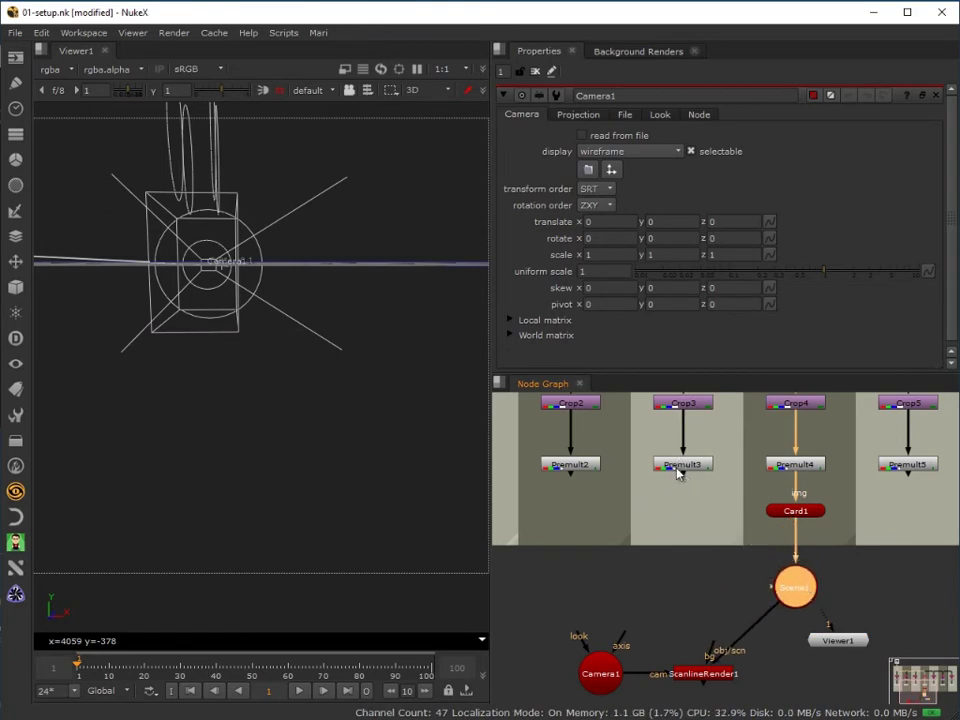
pyautogui.moveTo(838, 640); pyautogui.dragTo(864, 630)
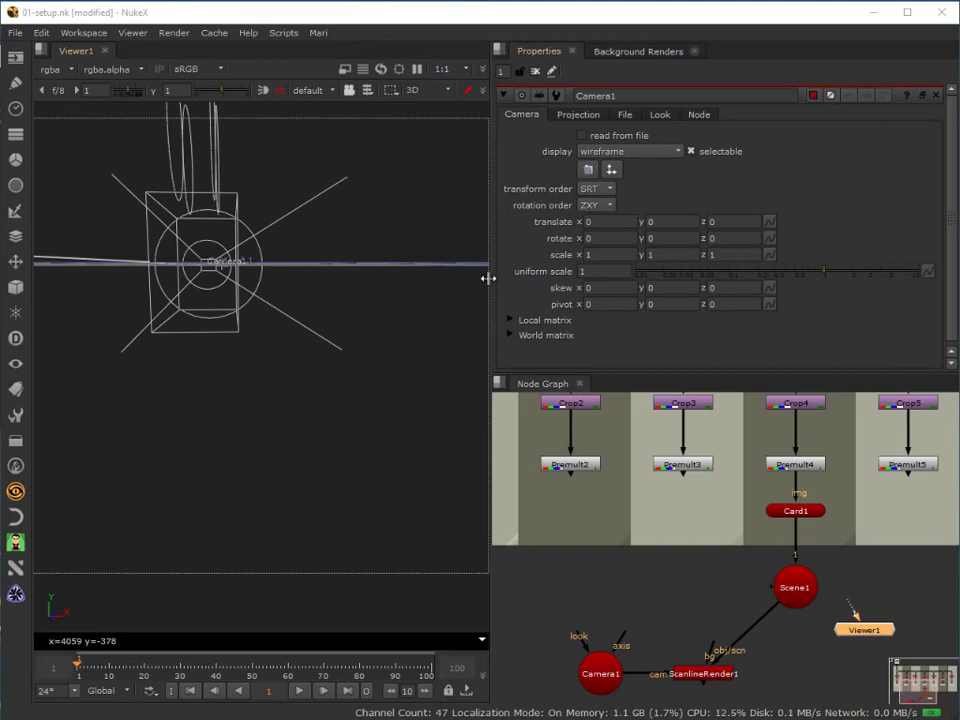
# Widen the viewer pane and set the camera's projection focal length to 23.
pyautogui.moveTo(491, 274); pyautogui.dragTo(596, 290)
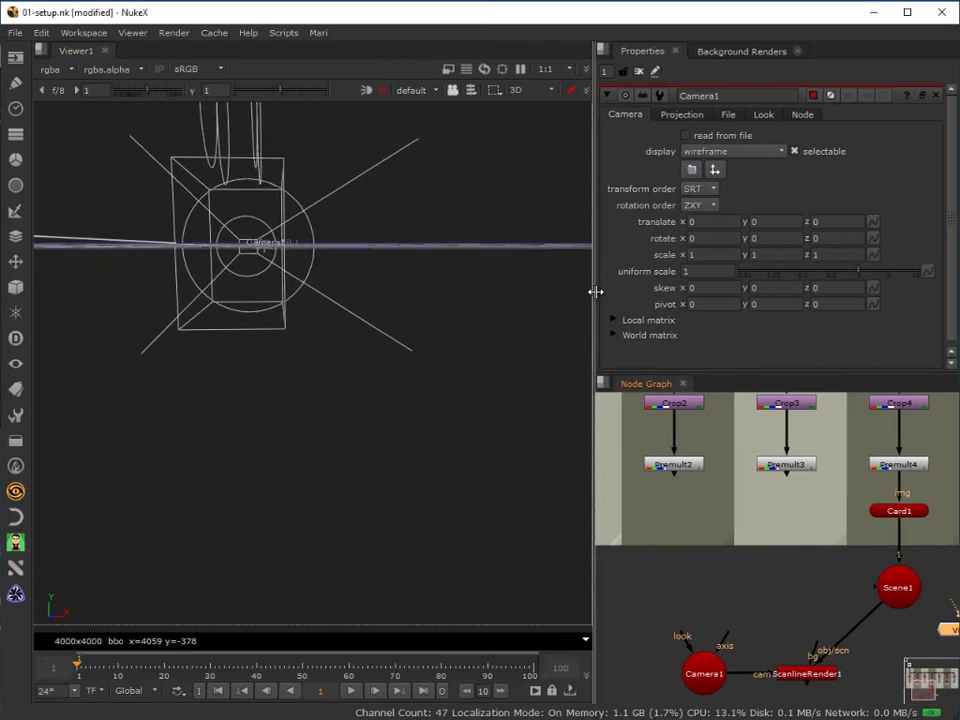
pyautogui.click(672, 116)
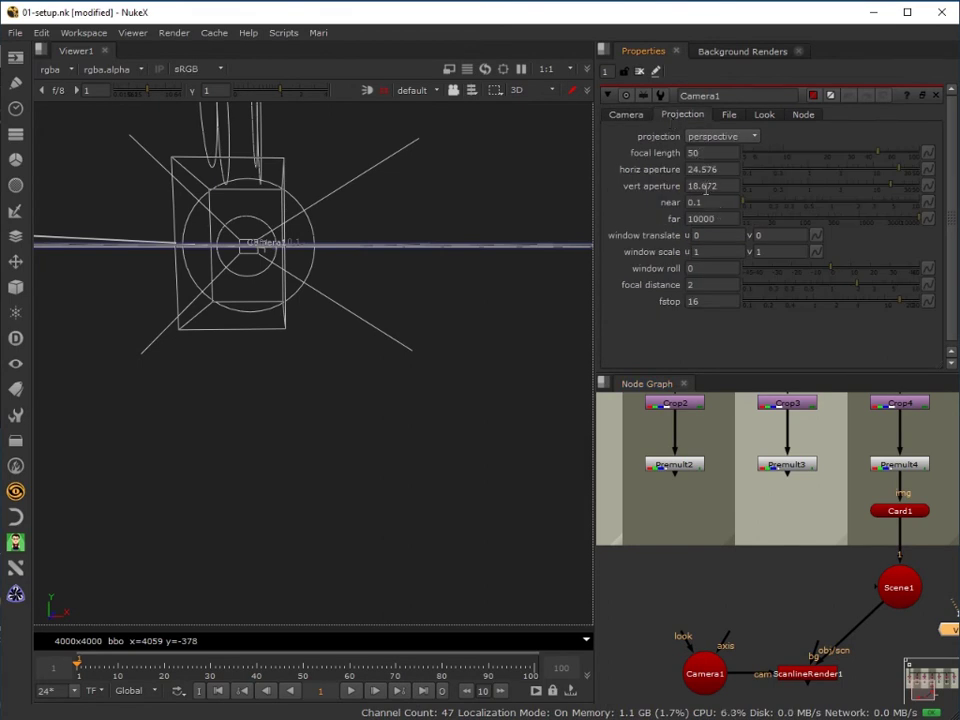
pyautogui.moveTo(702, 191)
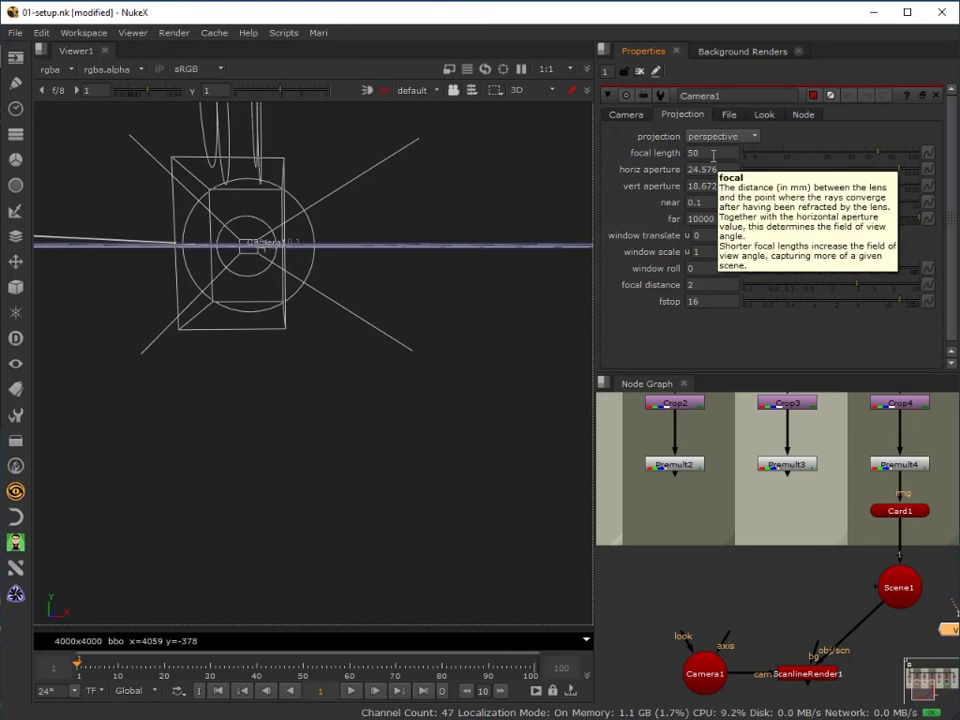
pyautogui.click(713, 153)
pyautogui.write('23')
pyautogui.press('Return')
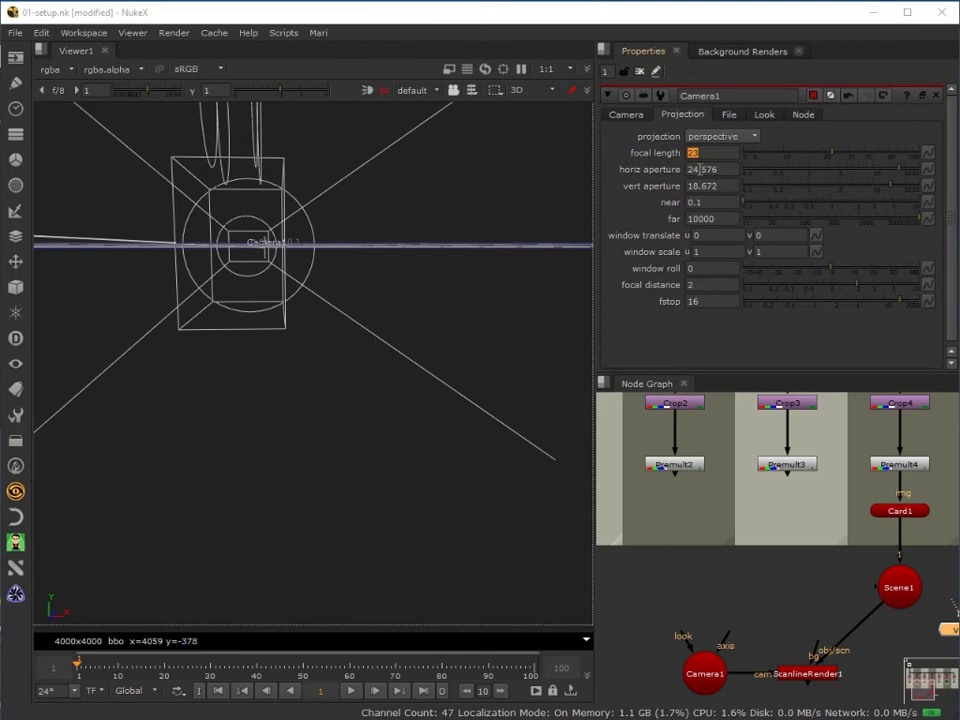
# Set the camera's horizontal aperture to 23.6 and its vertical aperture to 15.6.
pyautogui.click(700, 169)
pyautogui.write('23.6')
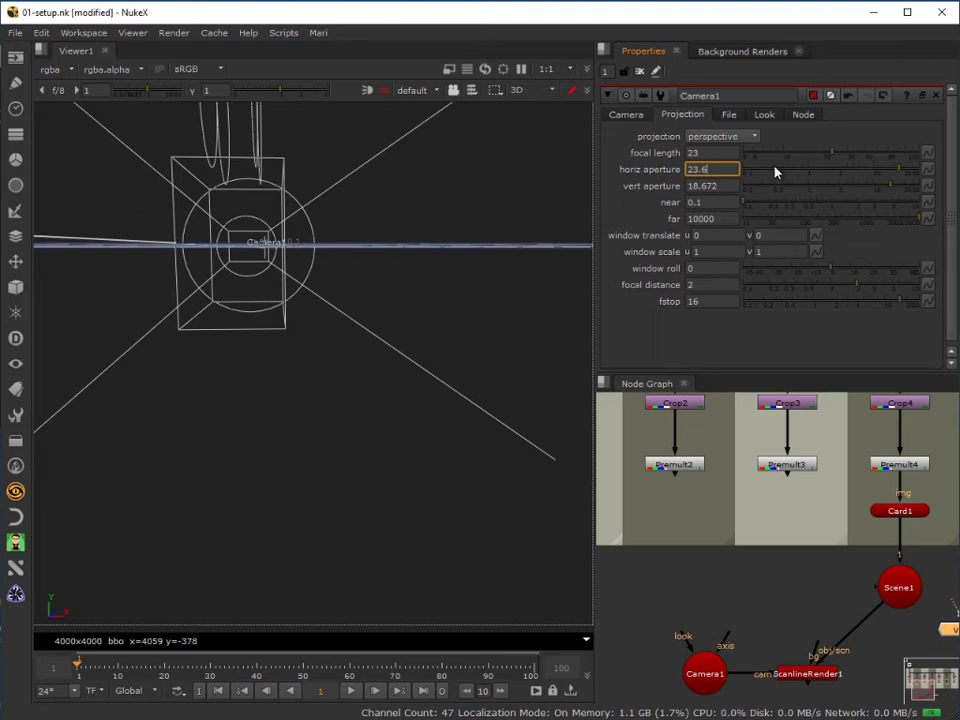
pyautogui.click(690, 186)
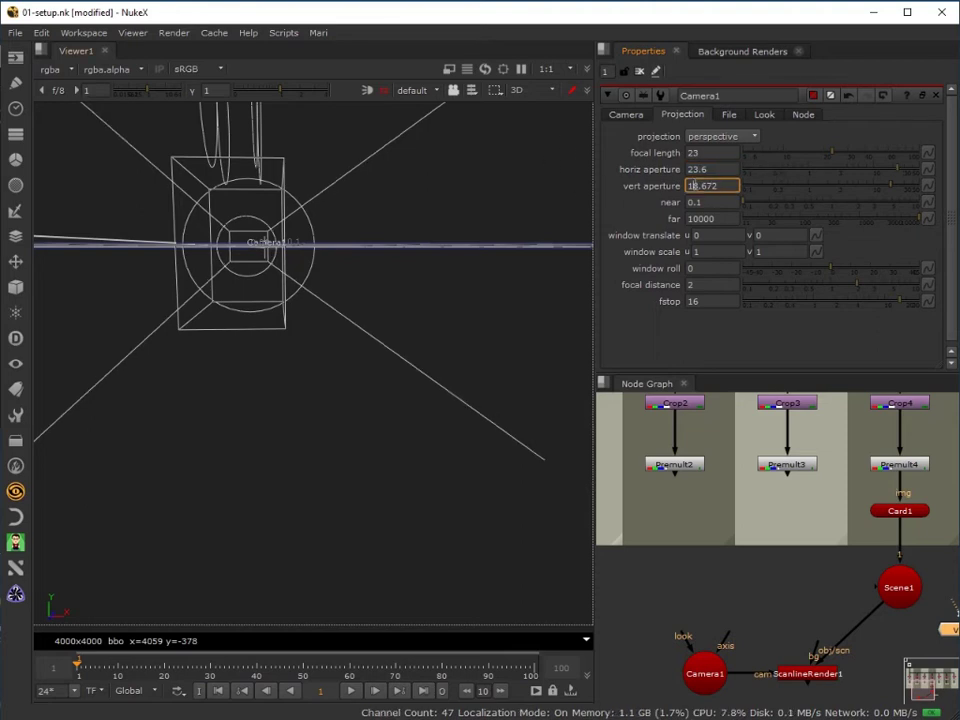
pyautogui.write('15.')
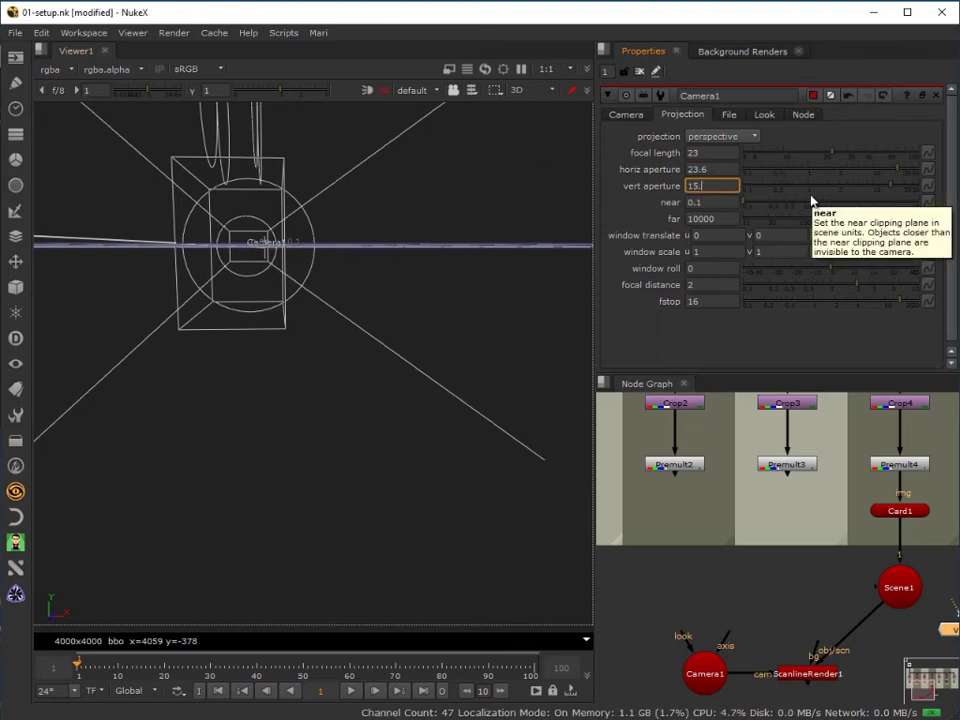
pyautogui.write('6')
pyautogui.press('Return')
# Try stepping the camera's vertical aperture up and back to 15.6 while viewing its frustum from a raised angle.
pyautogui.moveTo(315, 274); pyautogui.dragTo(346, 402)
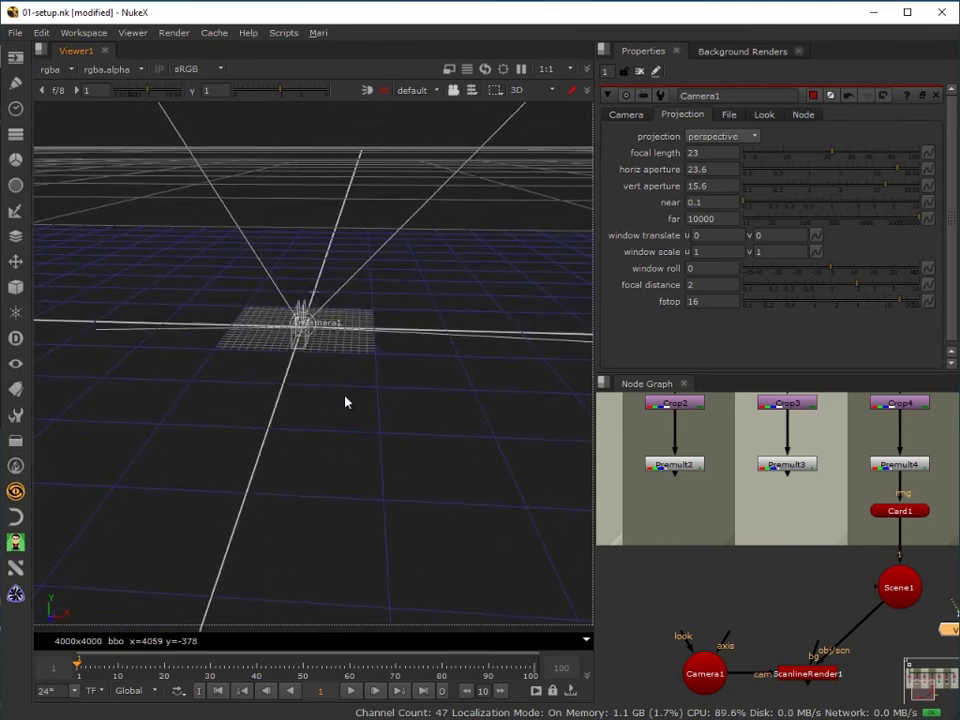
pyautogui.click(706, 186)
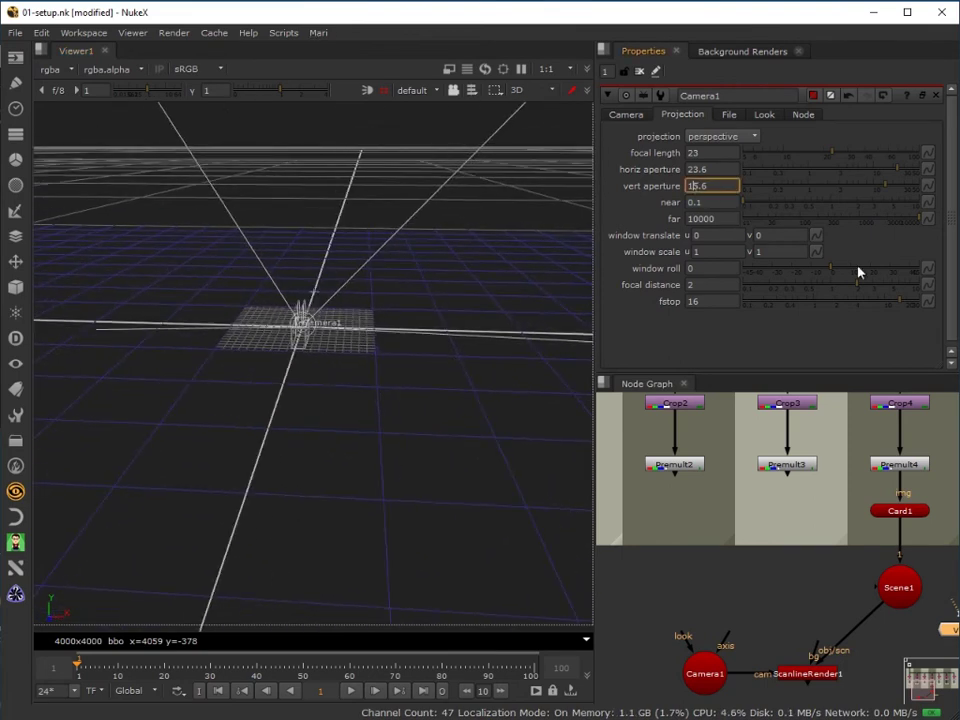
pyautogui.press('Up')
pyautogui.press('Up')
pyautogui.press('Up')
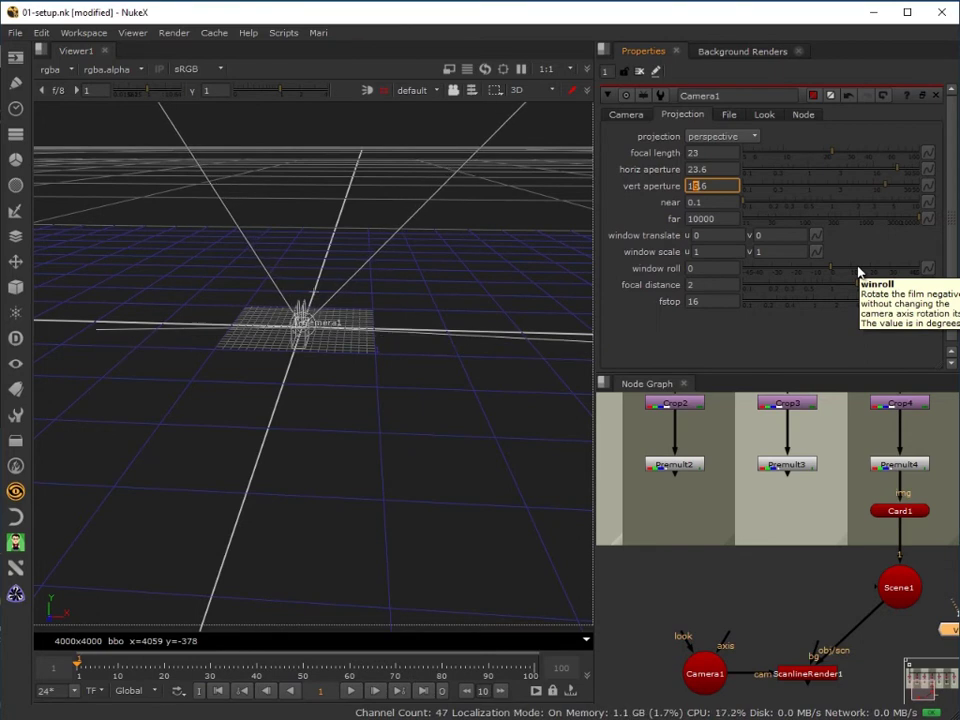
pyautogui.press('Down')
pyautogui.press('Down')
pyautogui.press('Down')
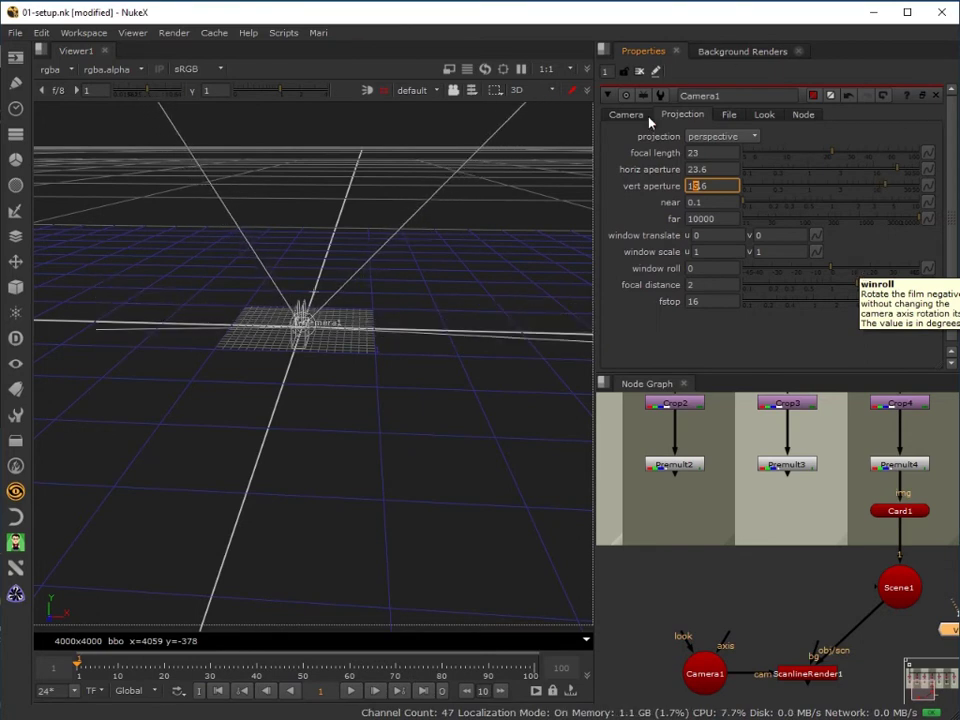
# Try stepping the camera's horizontal aperture up and down to see its frustum change, ending back at 23.6.
pyautogui.click(690, 170)
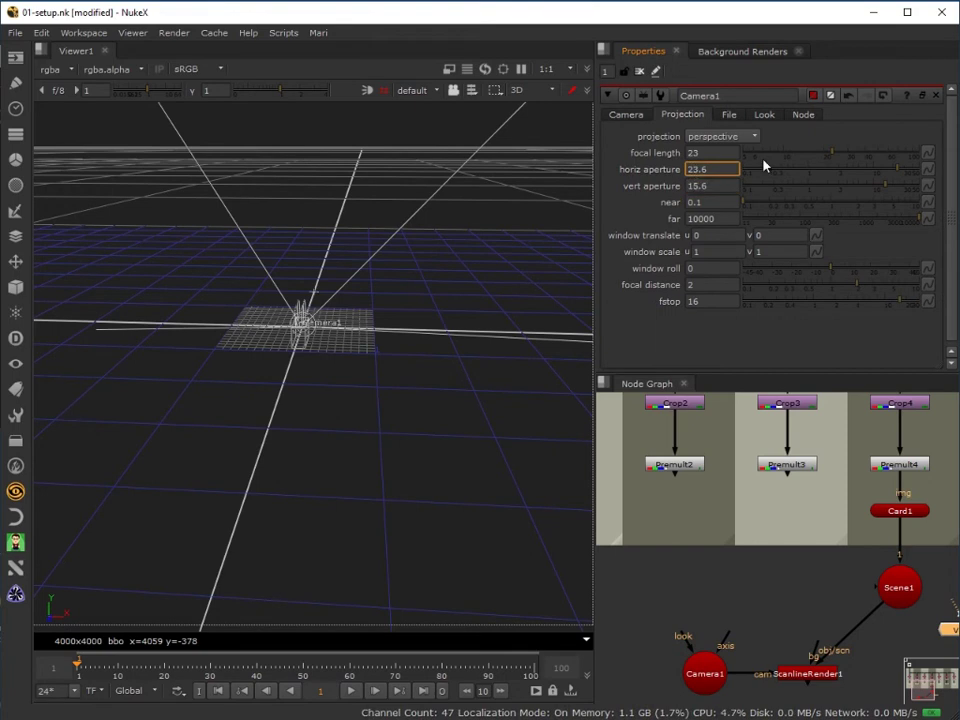
pyautogui.press('Up')
pyautogui.press('Up')
pyautogui.press('Up')
pyautogui.press('Up')
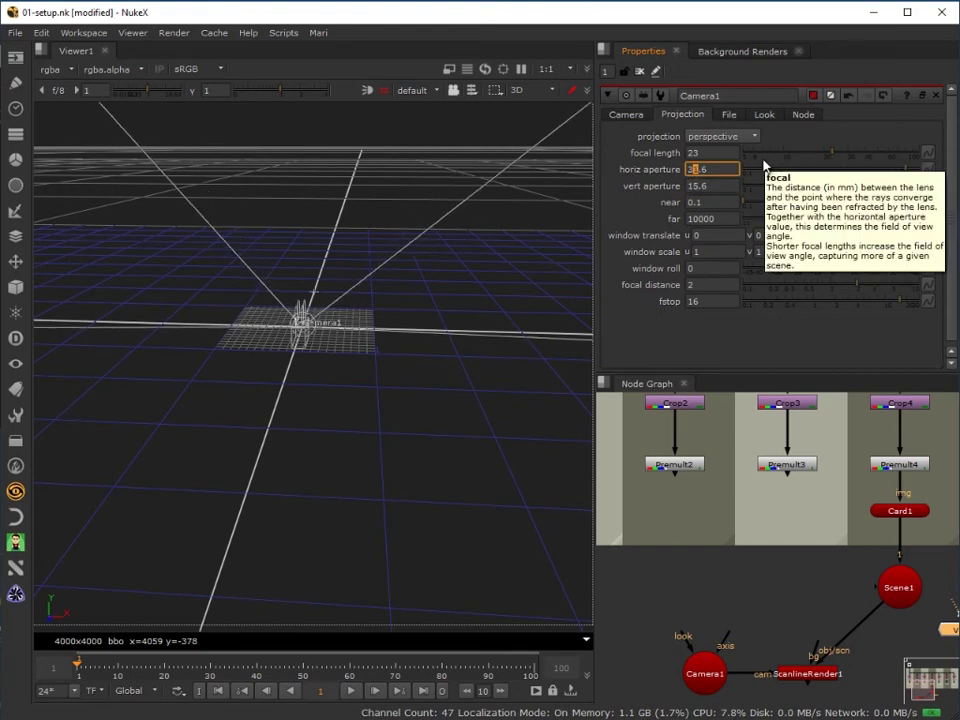
pyautogui.press('Up')
pyautogui.press('Up')
pyautogui.press('Up')
pyautogui.press('Up')
pyautogui.press('Down')
pyautogui.press('Down')
pyautogui.press('Down')
pyautogui.press('Up')
pyautogui.press('Up')
pyautogui.press('Up')
pyautogui.press('Up')
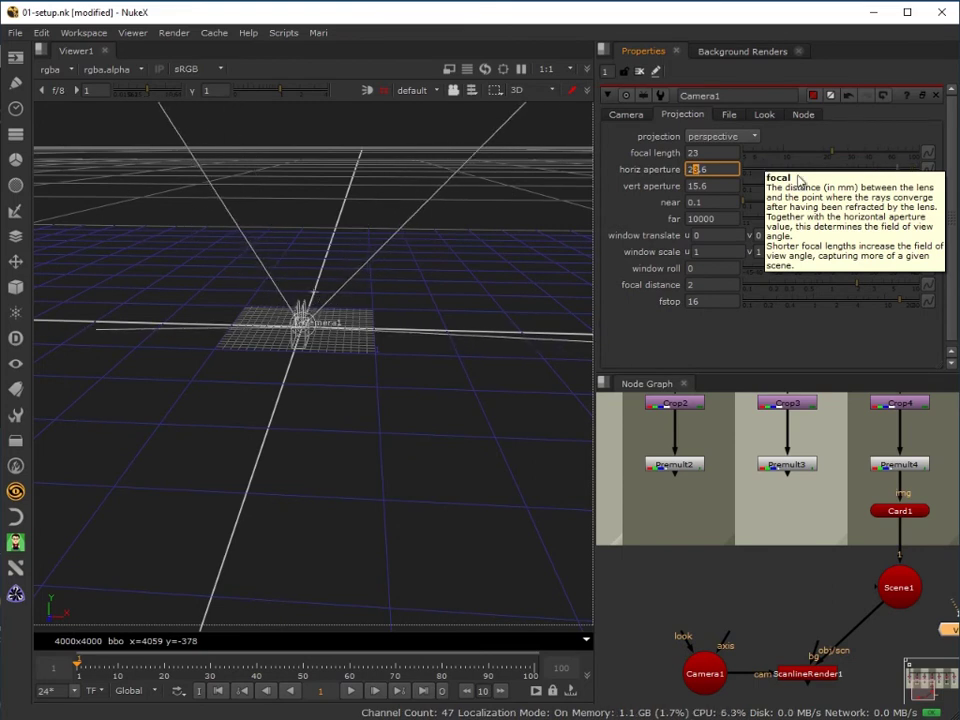
pyautogui.click(709, 211)
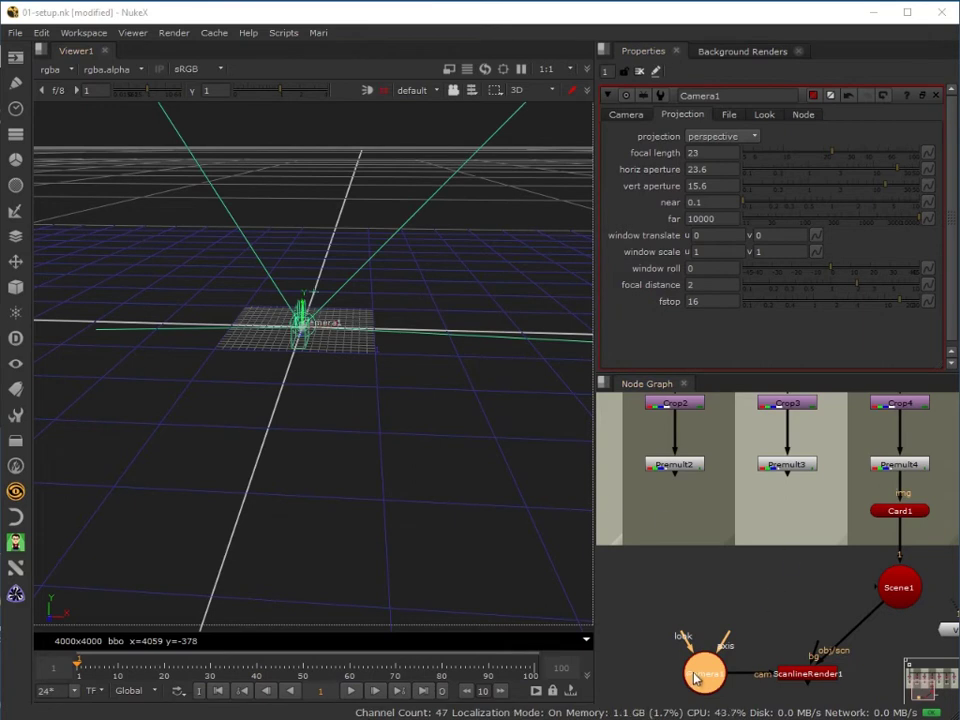
# Line up the ScanlineRender node beneath the Scene node and move the camera node close beside it.
pyautogui.click(857, 676)
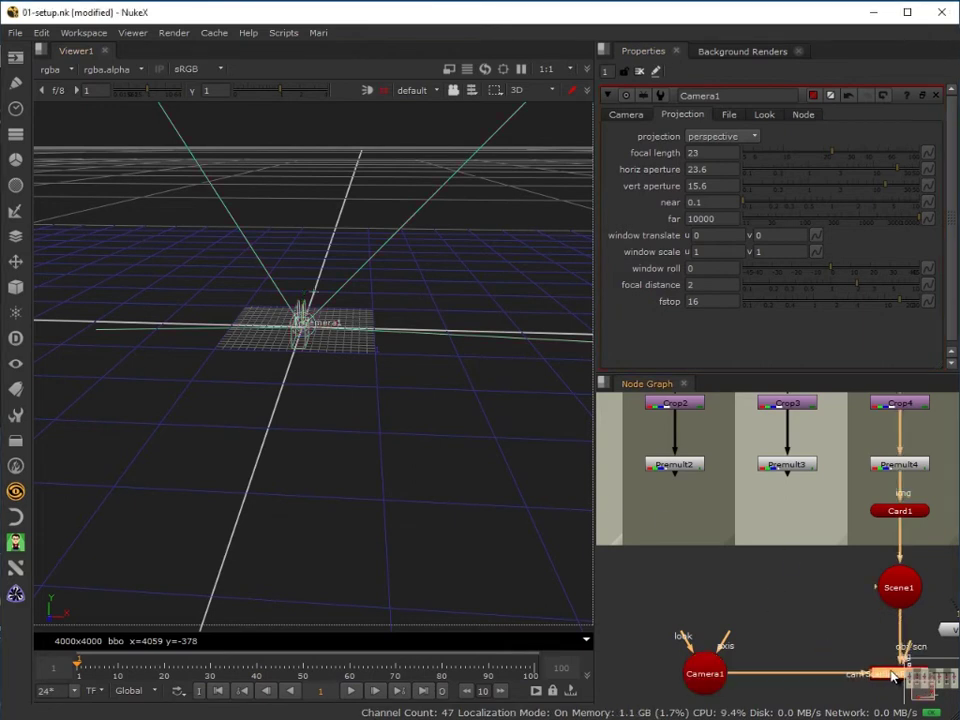
pyautogui.moveTo(709, 690); pyautogui.dragTo(810, 692)
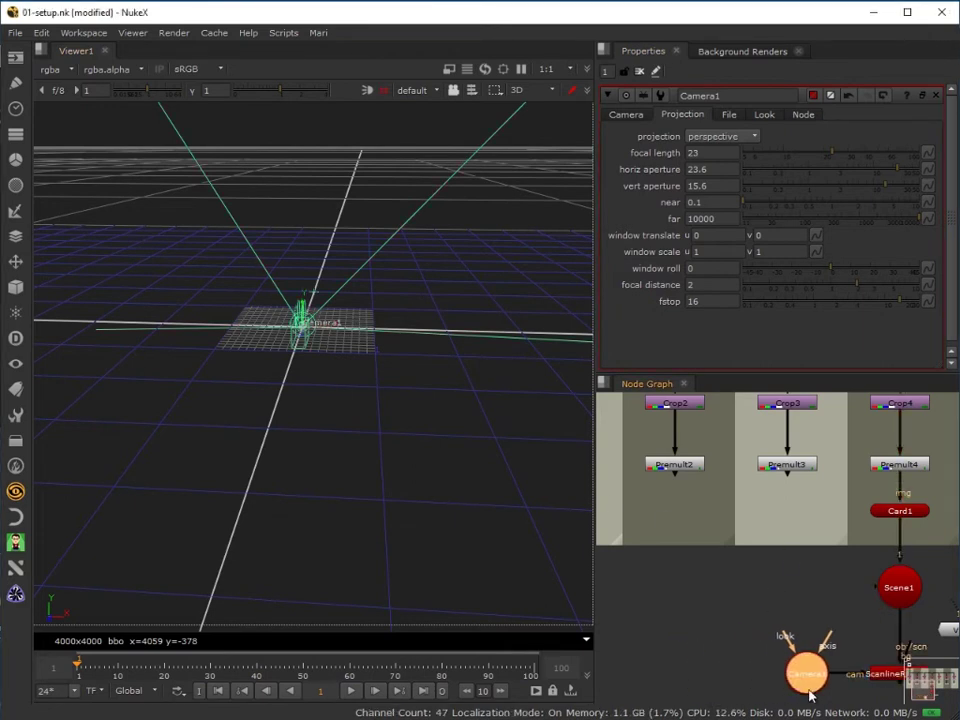
# Set the card's lens-in focal to 23 and its lens-in haperture to 23.6 to match the camera.
pyautogui.doubleClick(903, 514)
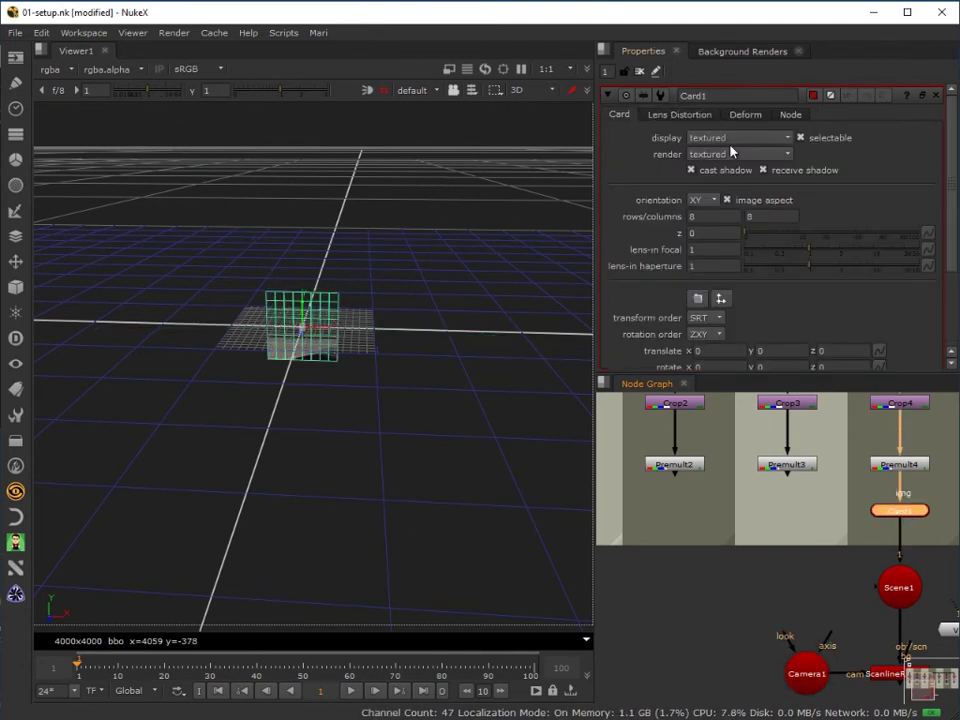
pyautogui.moveTo(953, 172); pyautogui.dragTo(951, 212)
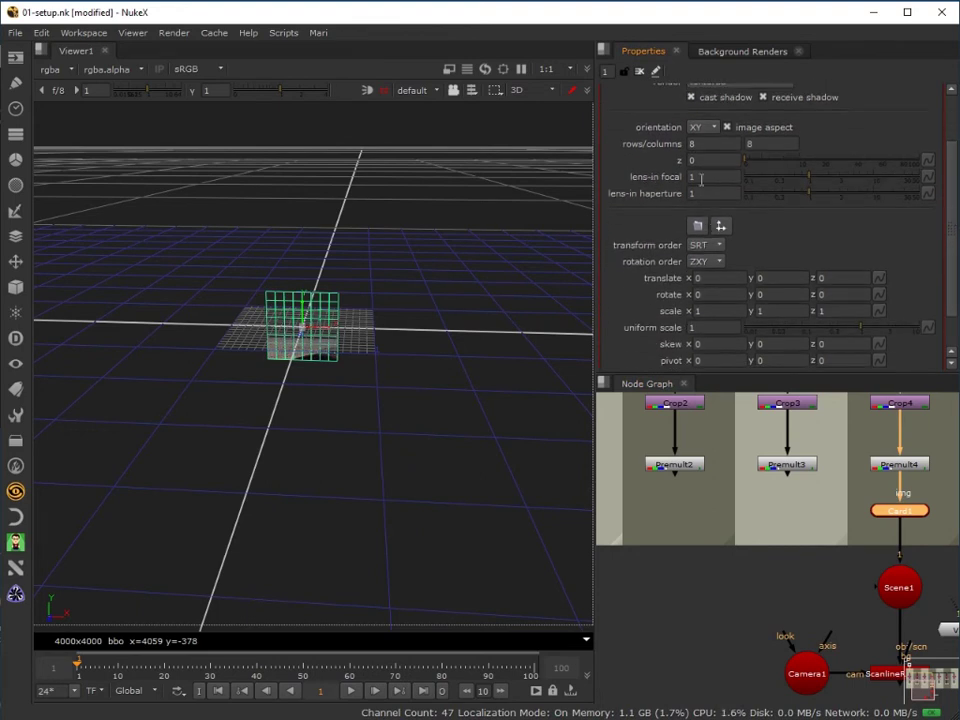
pyautogui.click(692, 177)
pyautogui.press('Tab')
pyautogui.click(700, 177)
pyautogui.write('23')
pyautogui.press('Return')
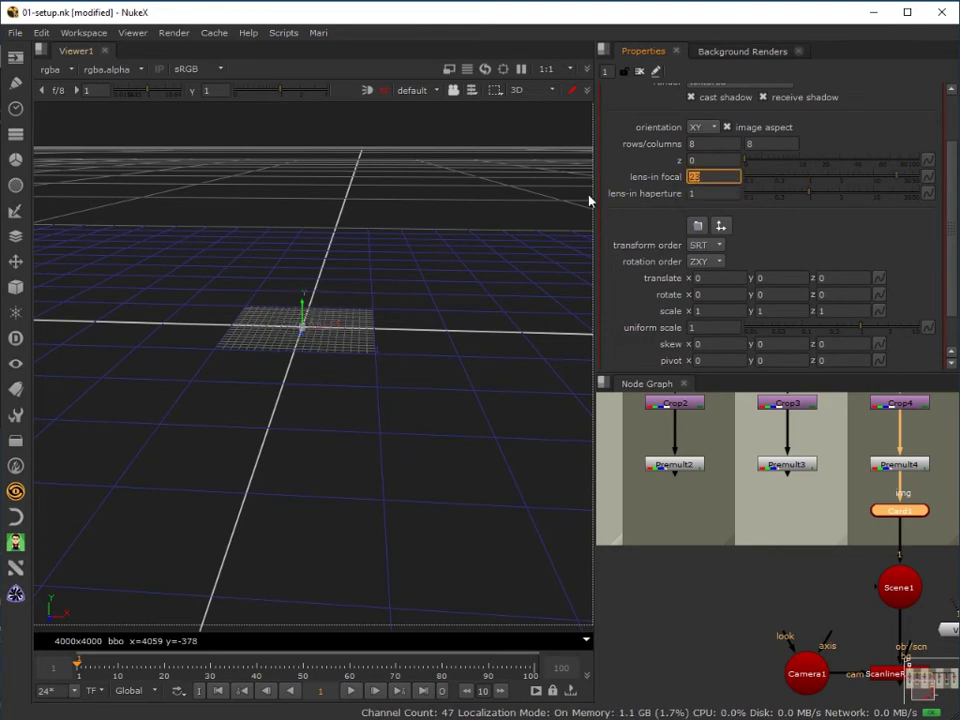
pyautogui.click(695, 195)
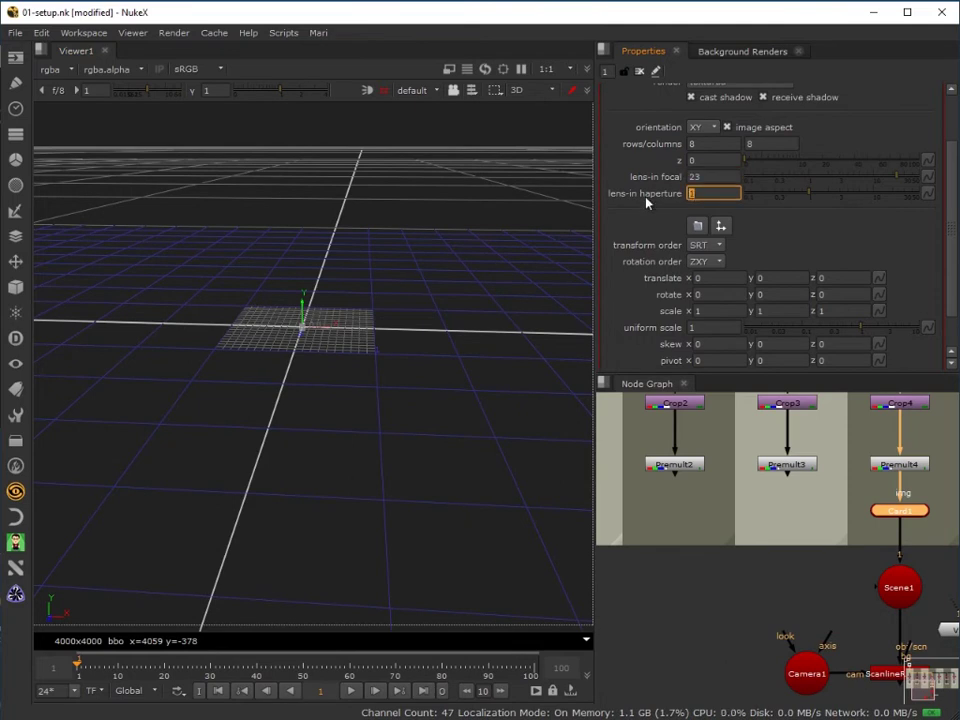
pyautogui.write('23.6')
pyautogui.press('Return')
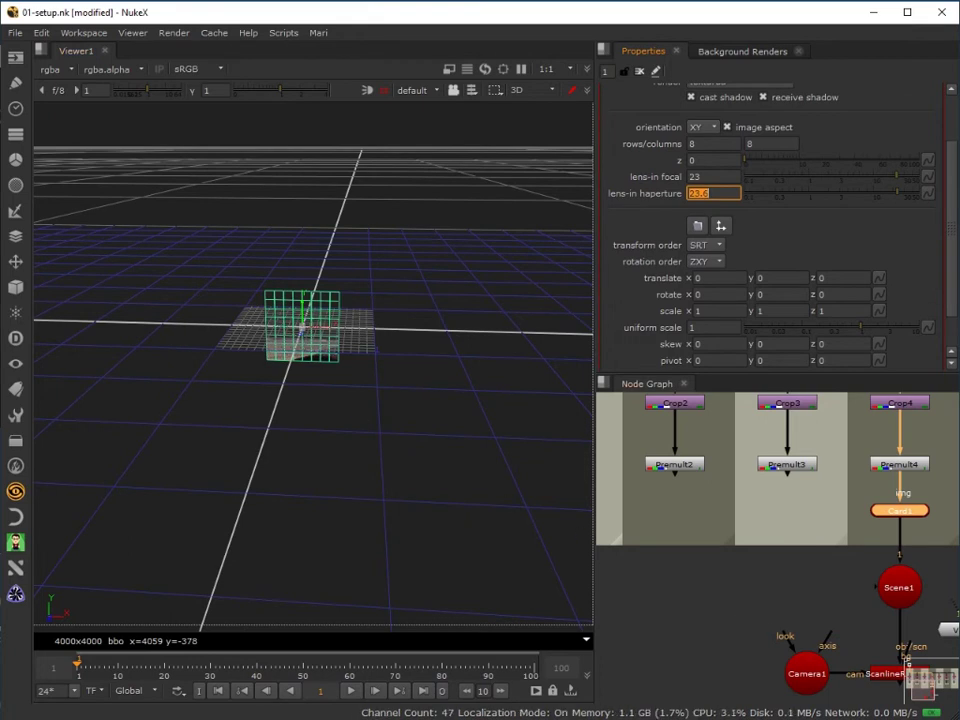
# Switch the viewer to the top view and allow two open properties panels, showing the camera and the card together.
pyautogui.click(519, 92)
pyautogui.click(535, 161)
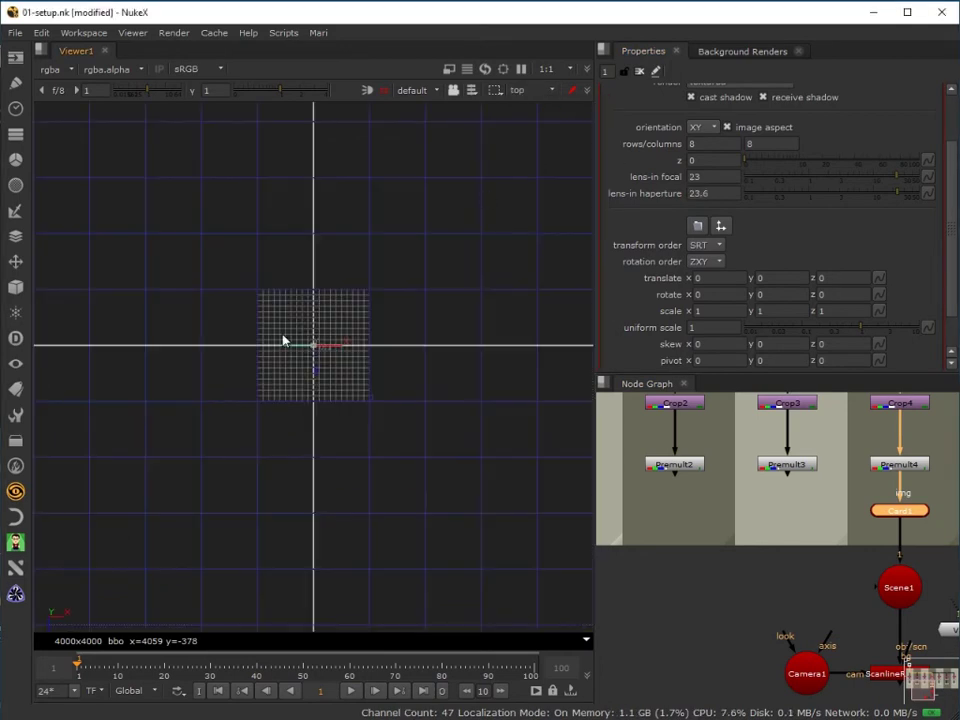
pyautogui.scroll(2, 310, 368)
pyautogui.doubleClick(807, 673)
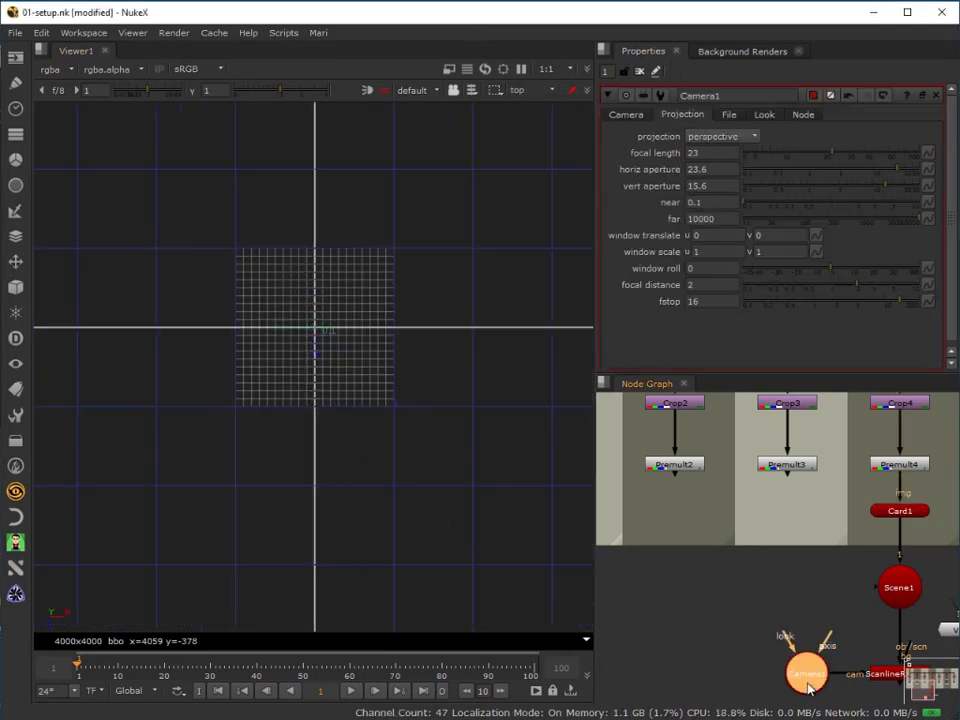
pyautogui.doubleClick(913, 511)
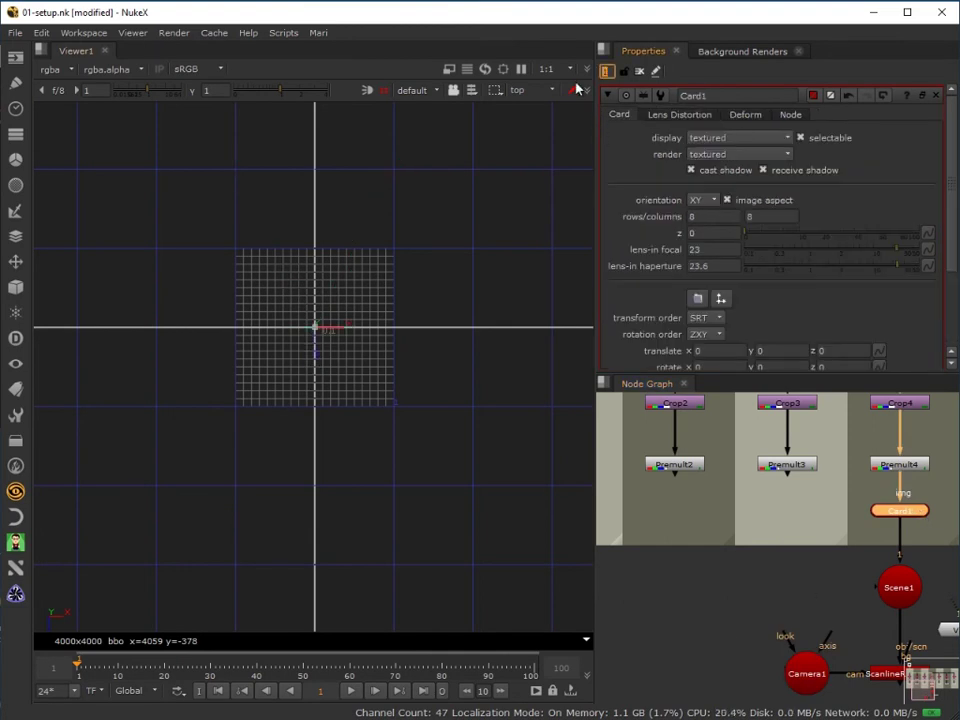
pyautogui.doubleClick(800, 676)
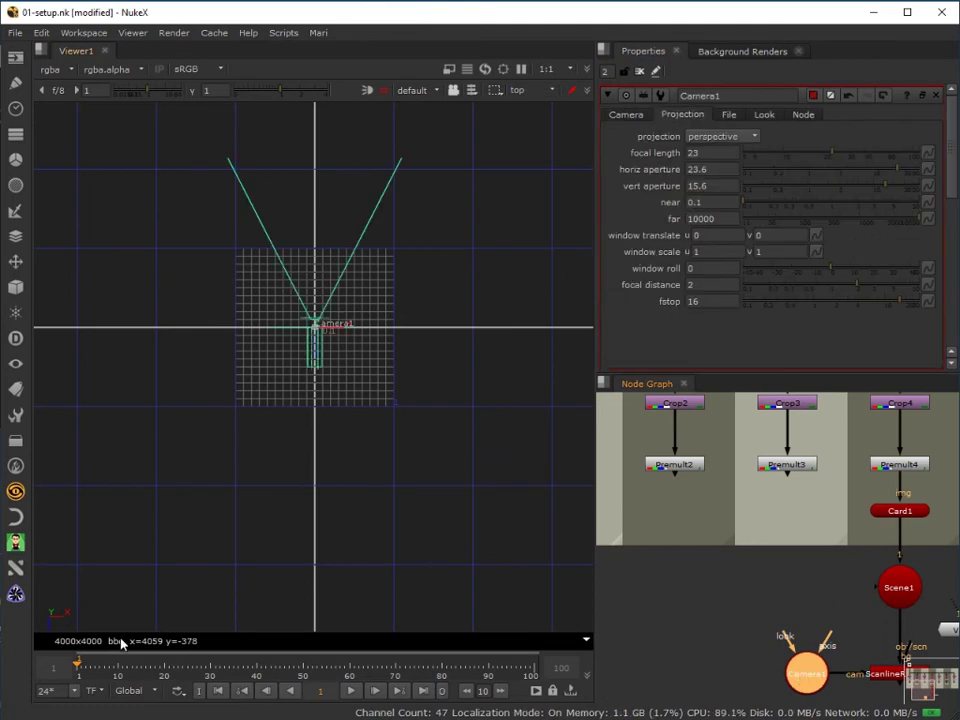
pyautogui.moveTo(75, 667); pyautogui.dragTo(35, 667)
pyautogui.click(217, 690)
pyautogui.click(903, 512)
pyautogui.doubleClick(903, 512)
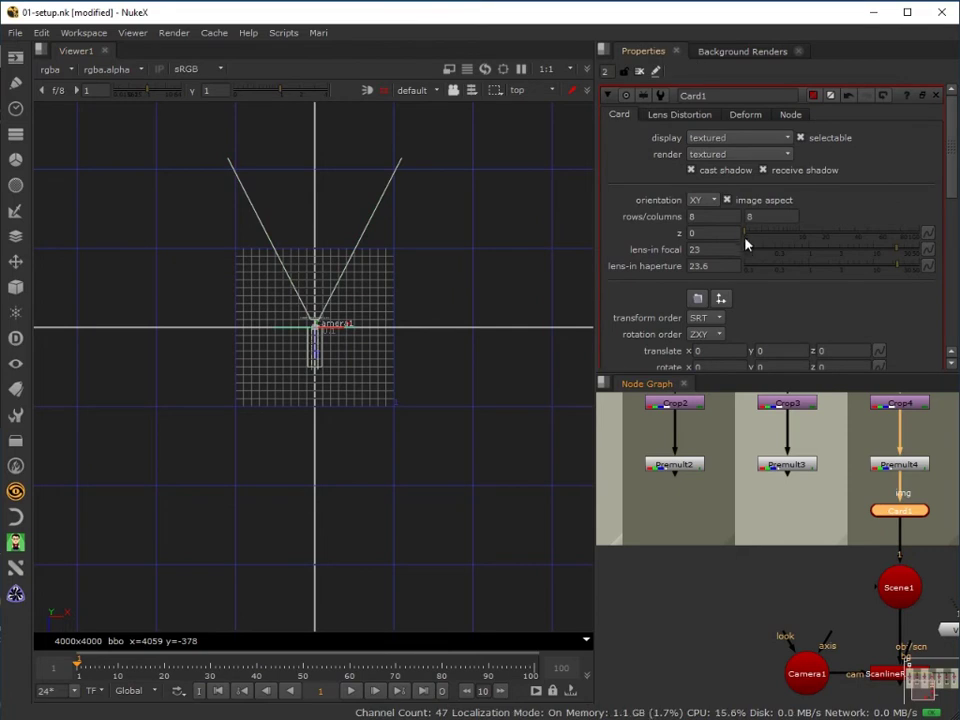
# Set the card's z to 1, then step it up and down by tenths to watch the card scale within the camera frustum.
pyautogui.click(708, 233)
pyautogui.write('1.1')
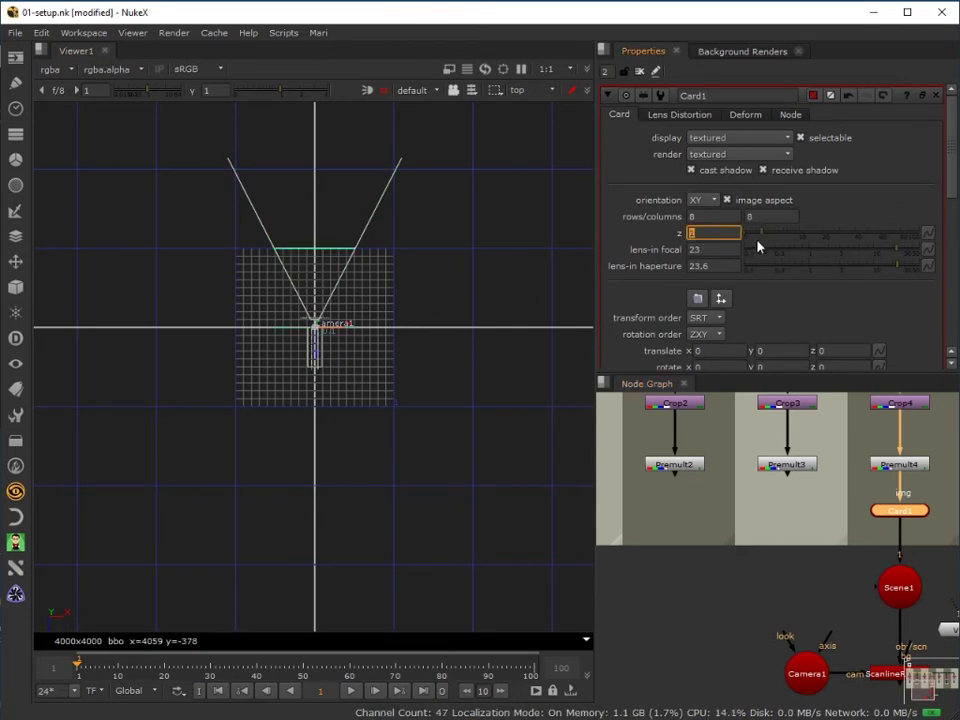
pyautogui.press('Up')
pyautogui.press('Up')
pyautogui.press('Down')
pyautogui.press('Down')
pyautogui.press('Down')
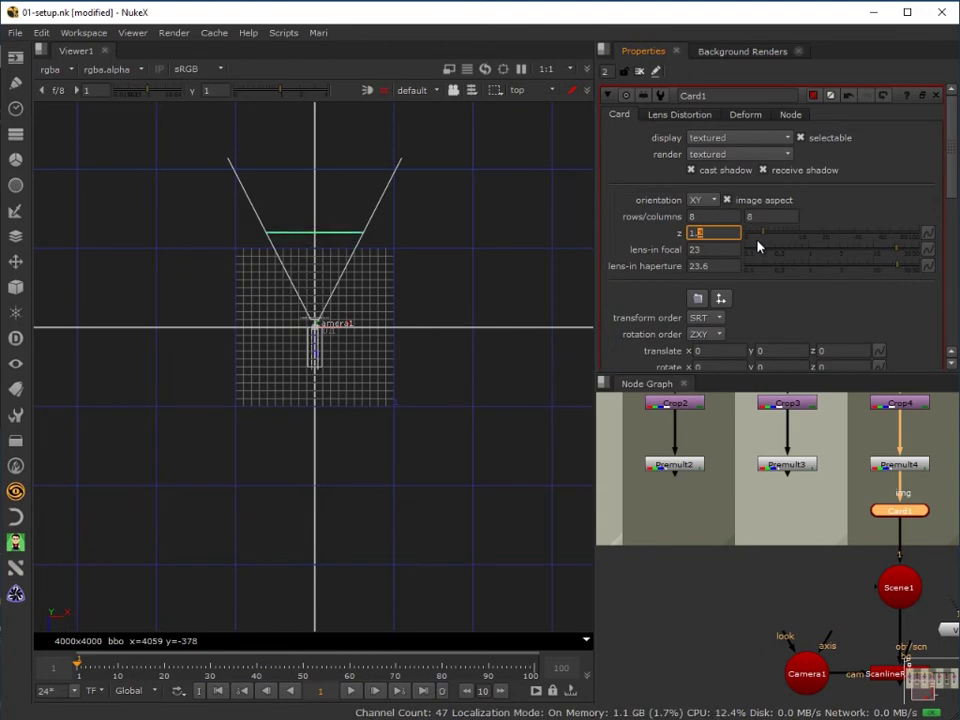
pyautogui.press('Up')
pyautogui.press('Up')
pyautogui.press('Up')
pyautogui.press('Up')
pyautogui.press('Up')
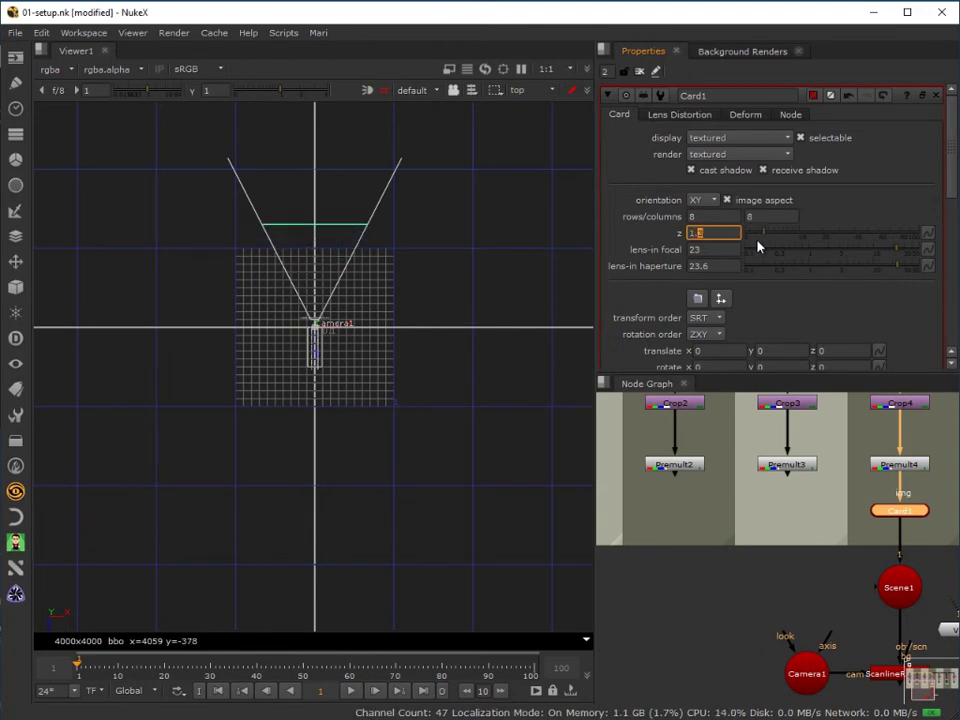
pyautogui.press('Down')
pyautogui.press('Down')
pyautogui.press('Down')
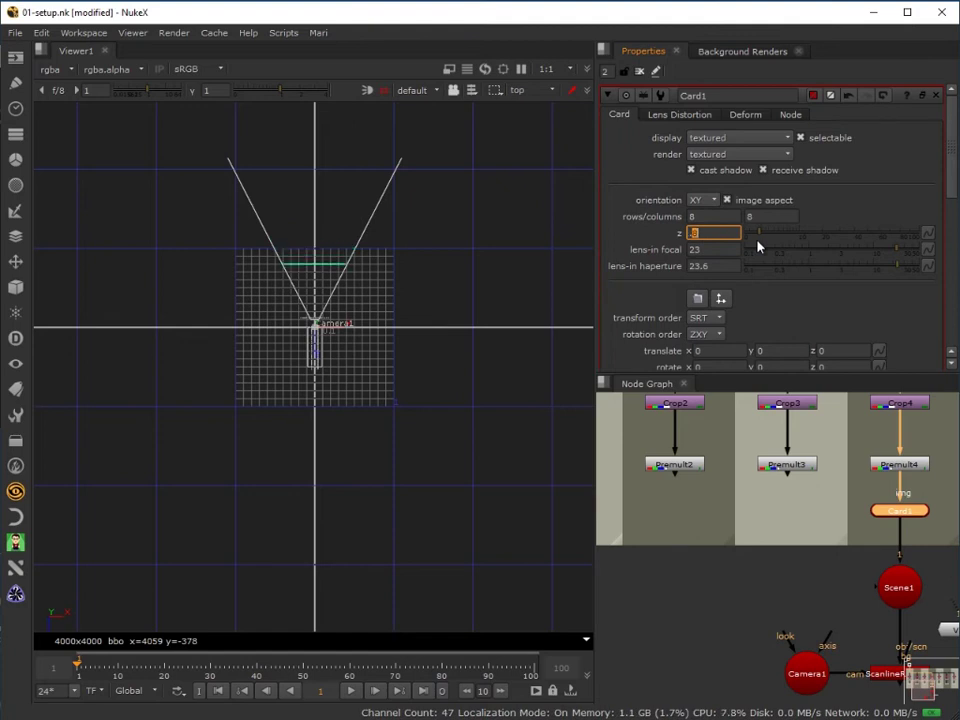
pyautogui.press('Up')
pyautogui.press('Up')
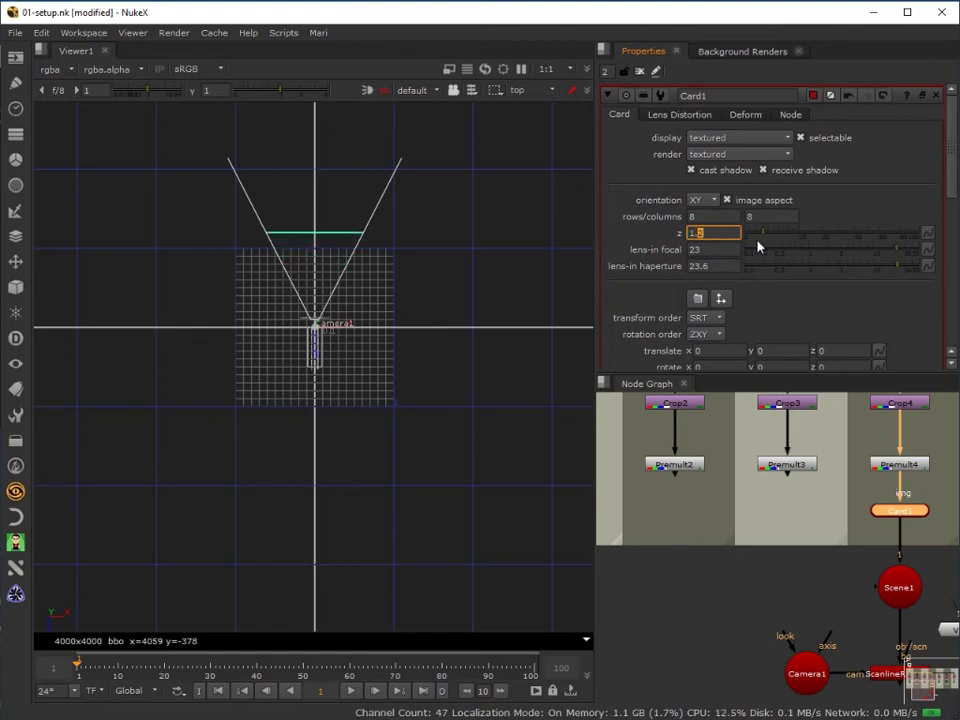
pyautogui.press('Up')
pyautogui.press('Down')
pyautogui.press('Down')
pyautogui.press('Up')
pyautogui.press('Up')
pyautogui.press('Up')
pyautogui.press('Up')
pyautogui.press('Down')
pyautogui.press('Down')
pyautogui.press('Down')
pyautogui.press('Down')
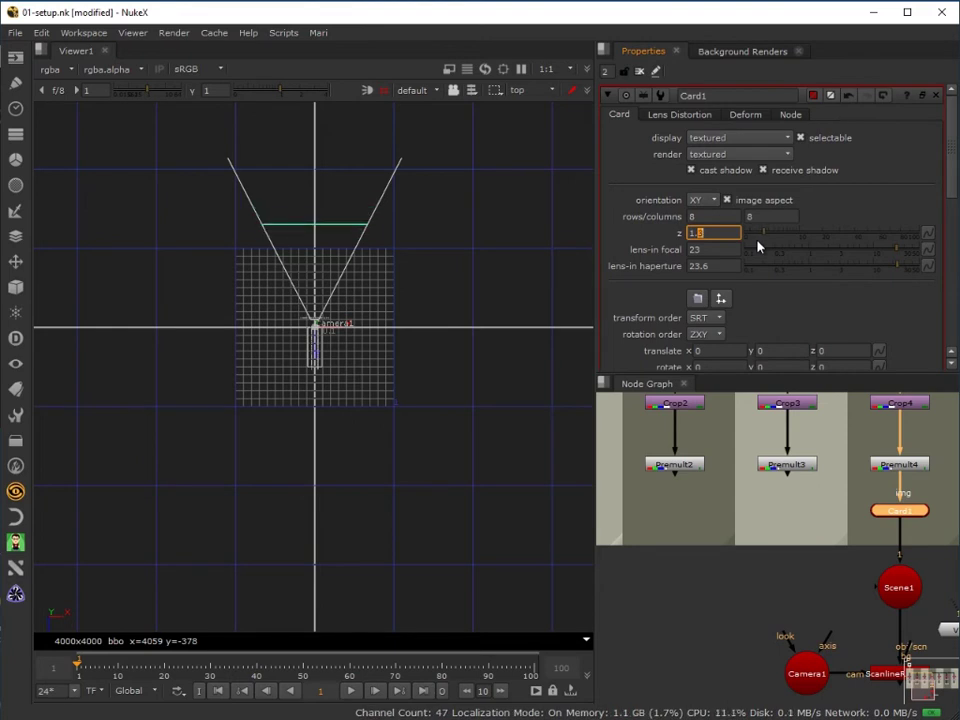
pyautogui.press('Down')
pyautogui.press('Down')
pyautogui.press('Down')
pyautogui.press('Down')
pyautogui.press('Down')
pyautogui.press('Down')
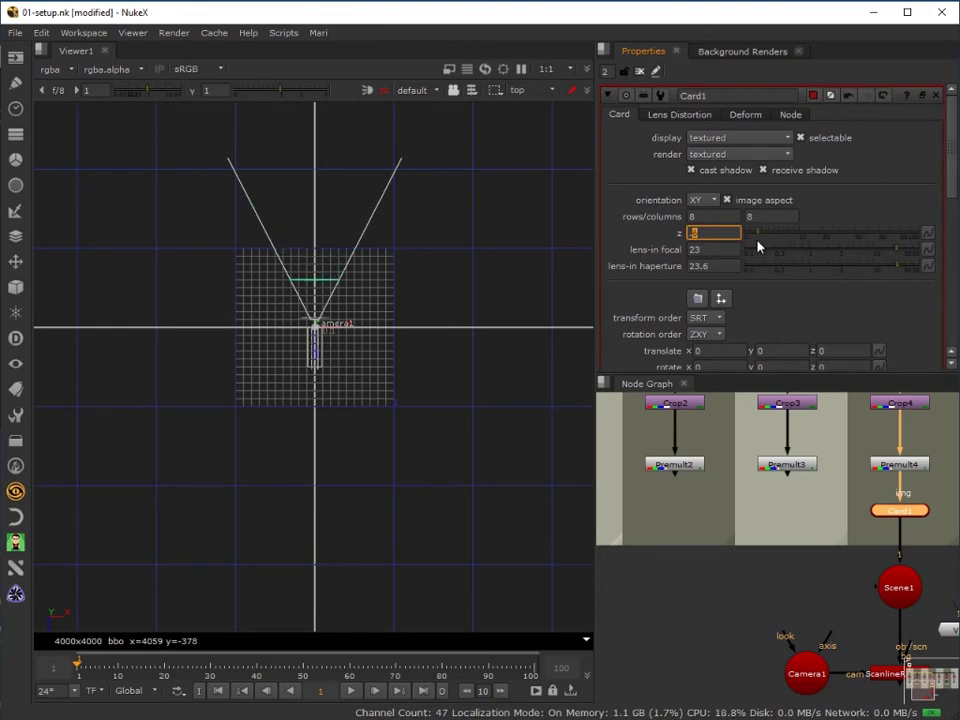
pyautogui.press('Up')
pyautogui.press('Up')
pyautogui.press('Up')
pyautogui.press('Up')
pyautogui.press('Up')
pyautogui.press('Up')
pyautogui.press('Up')
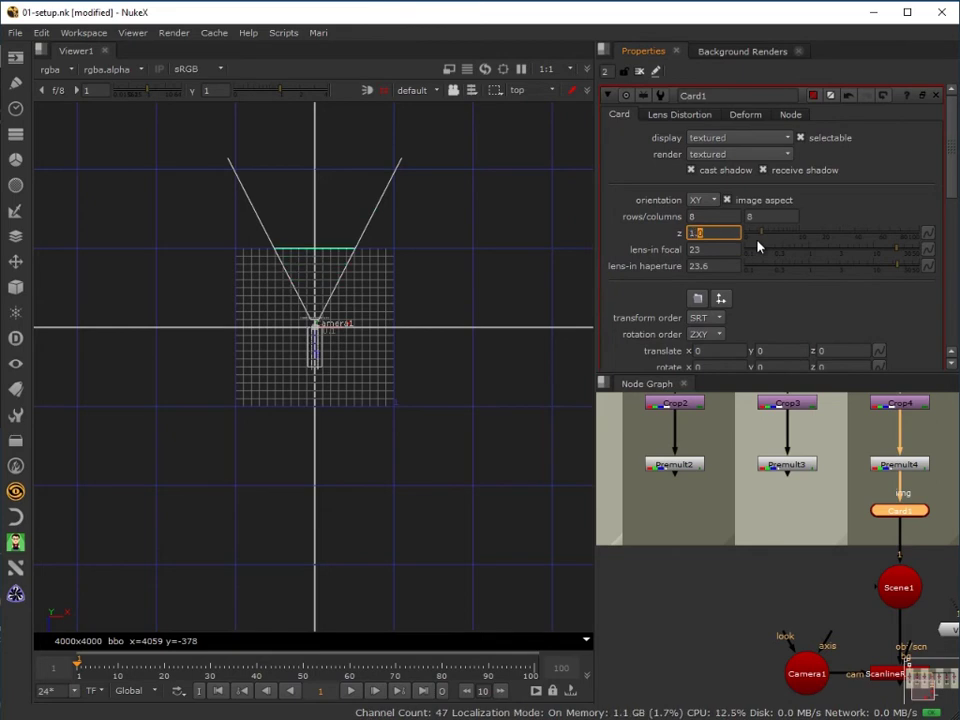
pyautogui.press('Up')
pyautogui.press('Up')
pyautogui.press('Up')
pyautogui.press('Up')
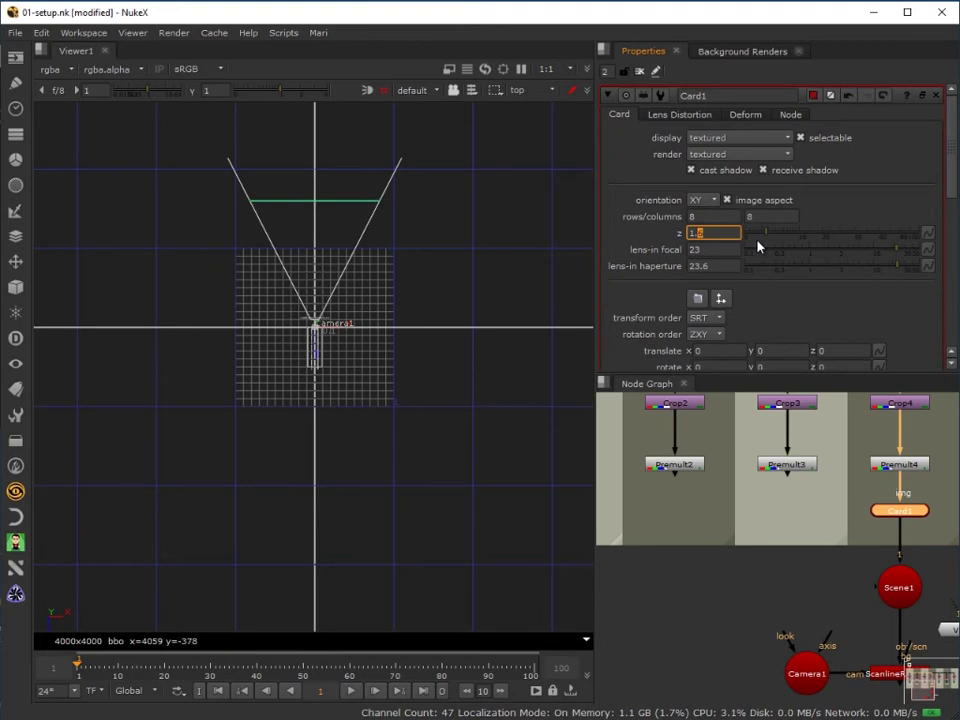
pyautogui.press('Up')
pyautogui.press('Up')
pyautogui.press('Down')
pyautogui.press('Down')
pyautogui.press('Down')
pyautogui.press('Down')
pyautogui.press('Down')
pyautogui.press('Down')
pyautogui.press('Down')
pyautogui.press('Down')
pyautogui.press('Down')
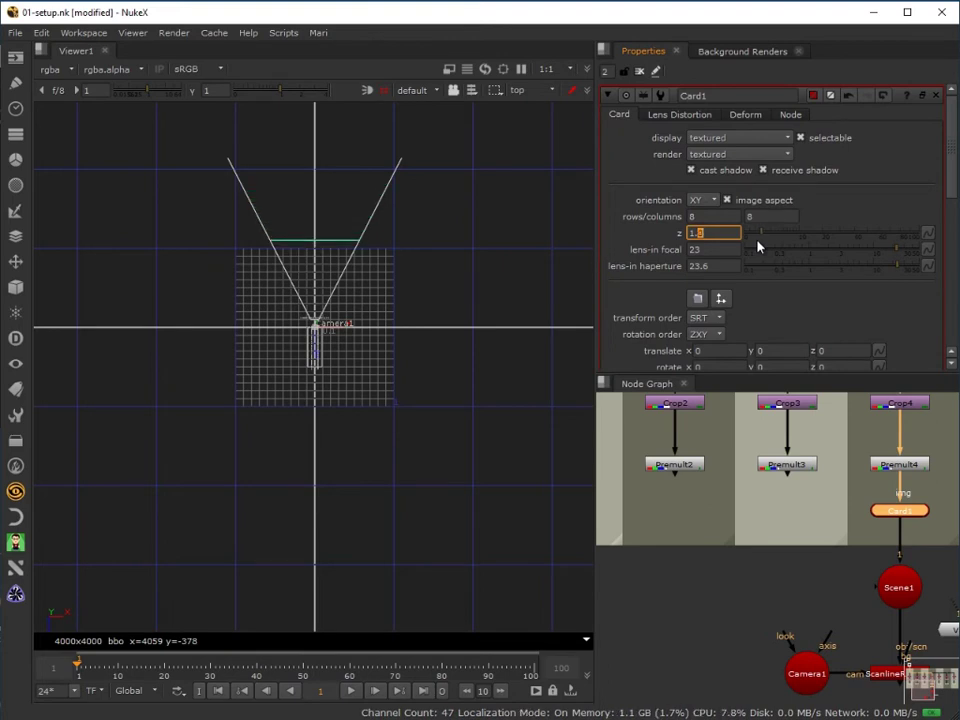
# Try different z distances for Card1 and settle on a z value of 1.
pyautogui.press('Up')
pyautogui.press('Up')
pyautogui.press('Up')
pyautogui.press('Up')
pyautogui.press('Up')
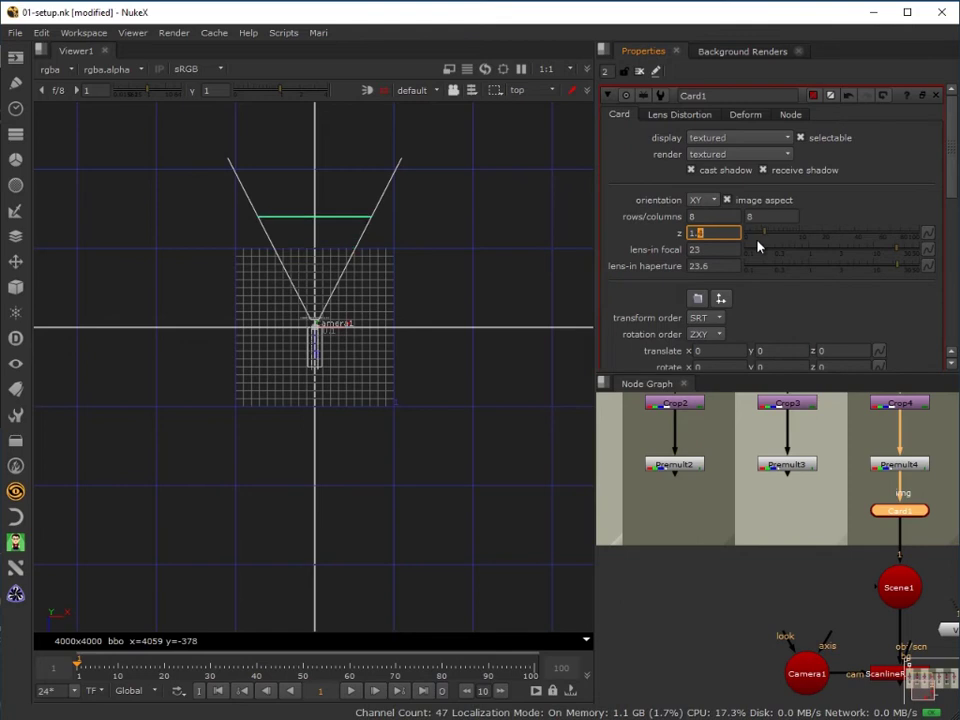
pyautogui.press('Down')
pyautogui.press('Down')
pyautogui.press('Down')
pyautogui.press('Down')
pyautogui.press('Down')
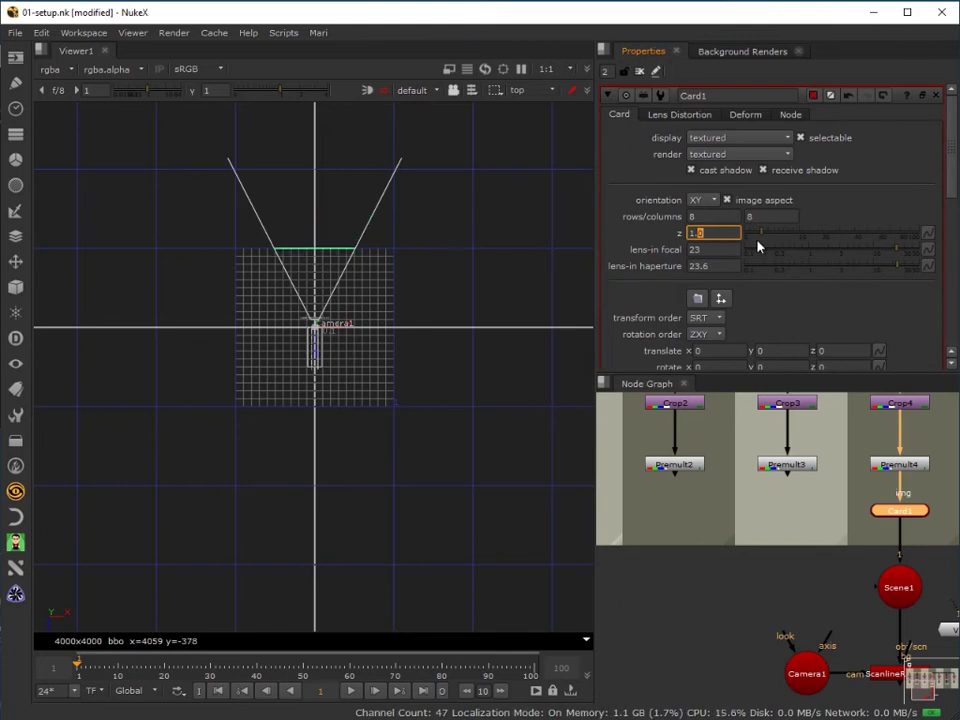
pyautogui.press('Return')
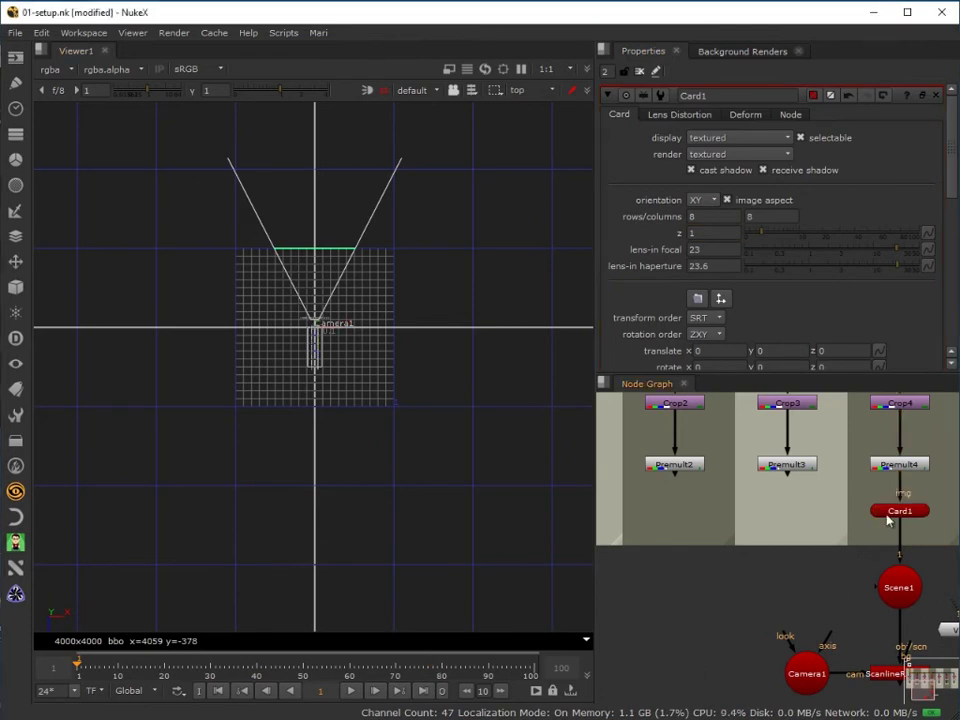
# Paste six copies of the card node into the empty area below the layer backdrops.
pyautogui.click(773, 574)
pyautogui.hotkey('ctrl', 'v')
pyautogui.click(638, 579)
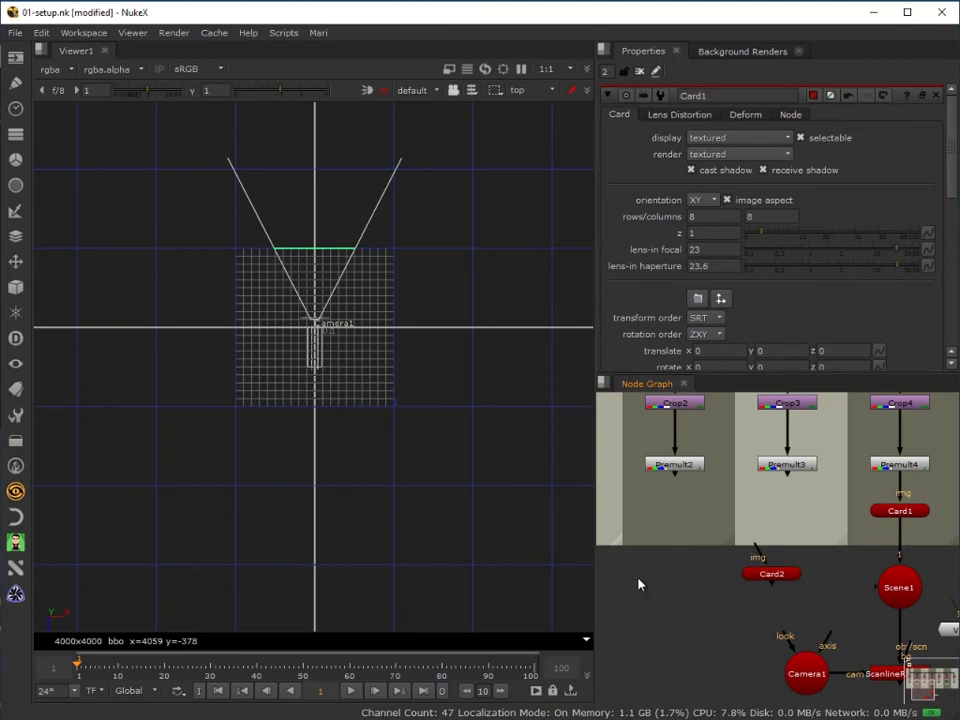
pyautogui.hotkey('ctrl', 'v')
pyautogui.click(670, 604)
pyautogui.hotkey('ctrl', 'v')
pyautogui.click(691, 642)
pyautogui.hotkey('ctrl', 'v')
pyautogui.click(737, 628)
pyautogui.hotkey('ctrl', 'v')
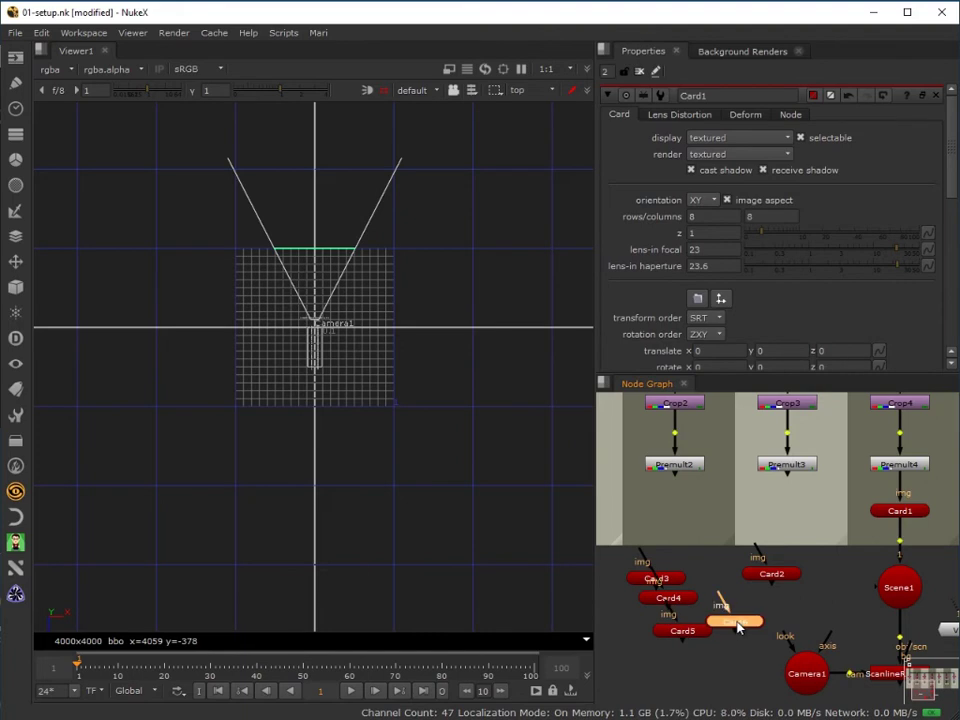
pyautogui.click(812, 598)
pyautogui.hotkey('ctrl', 'v')
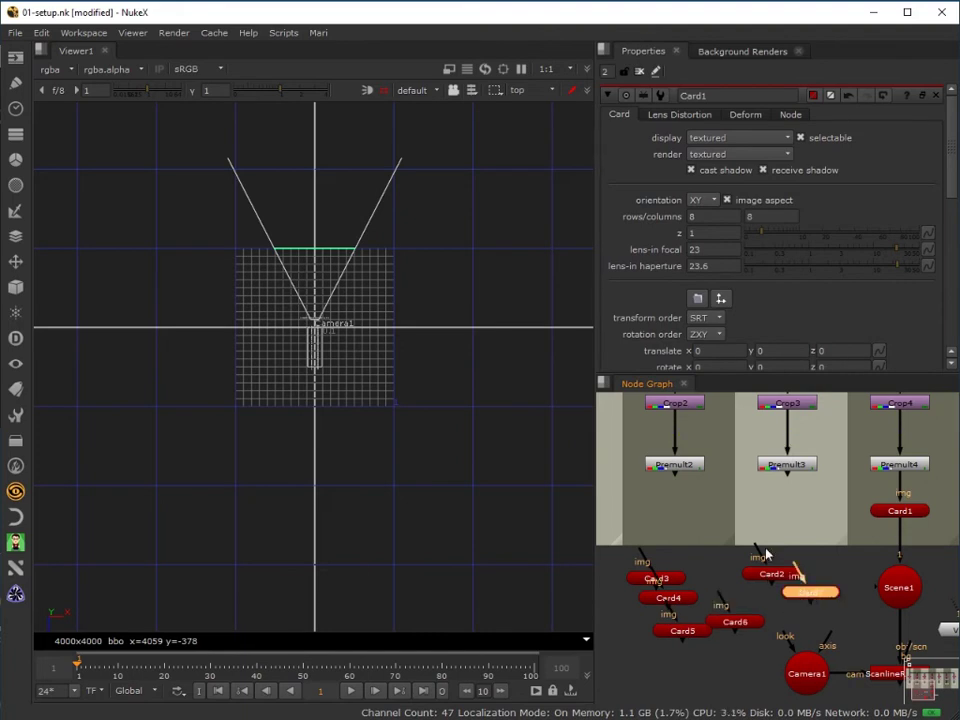
# Connect one pasted card's image input to Premult3 and another's to Premult2, placing each card beneath its Premult node.
pyautogui.moveTo(768, 563); pyautogui.dragTo(787, 468)
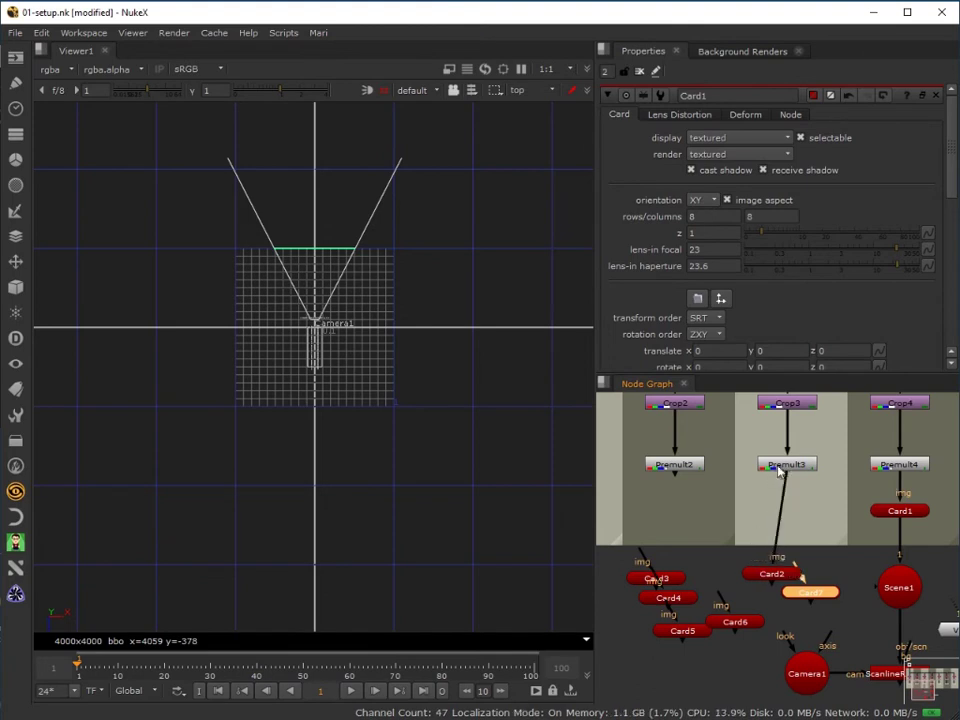
pyautogui.moveTo(771, 573); pyautogui.dragTo(783, 515)
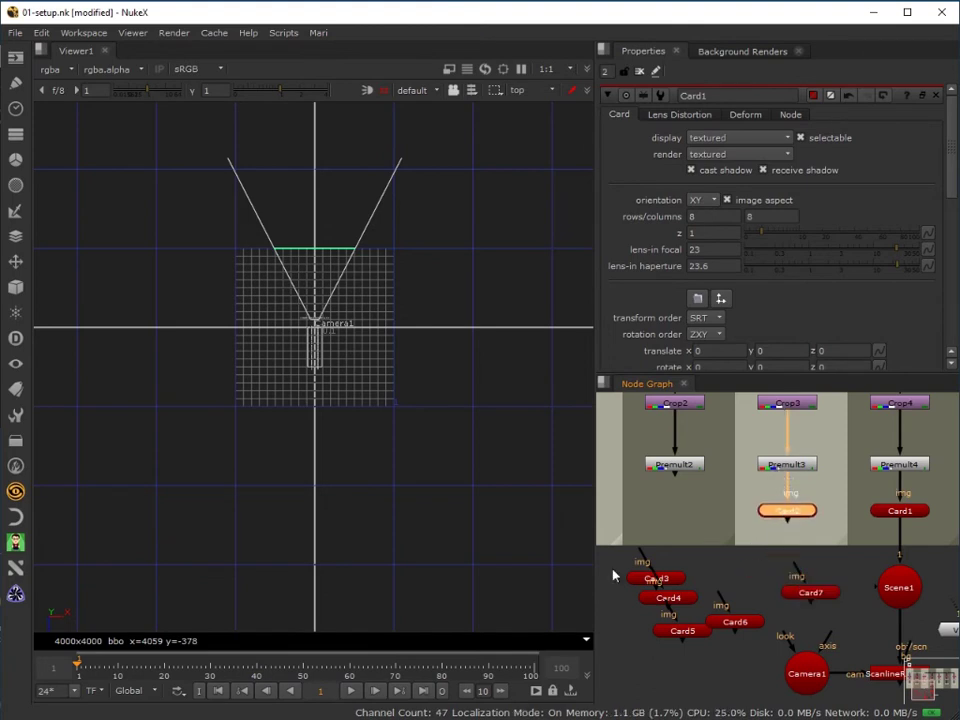
pyautogui.moveTo(669, 579); pyautogui.dragTo(673, 466)
pyautogui.moveTo(673, 522); pyautogui.dragTo(677, 513)
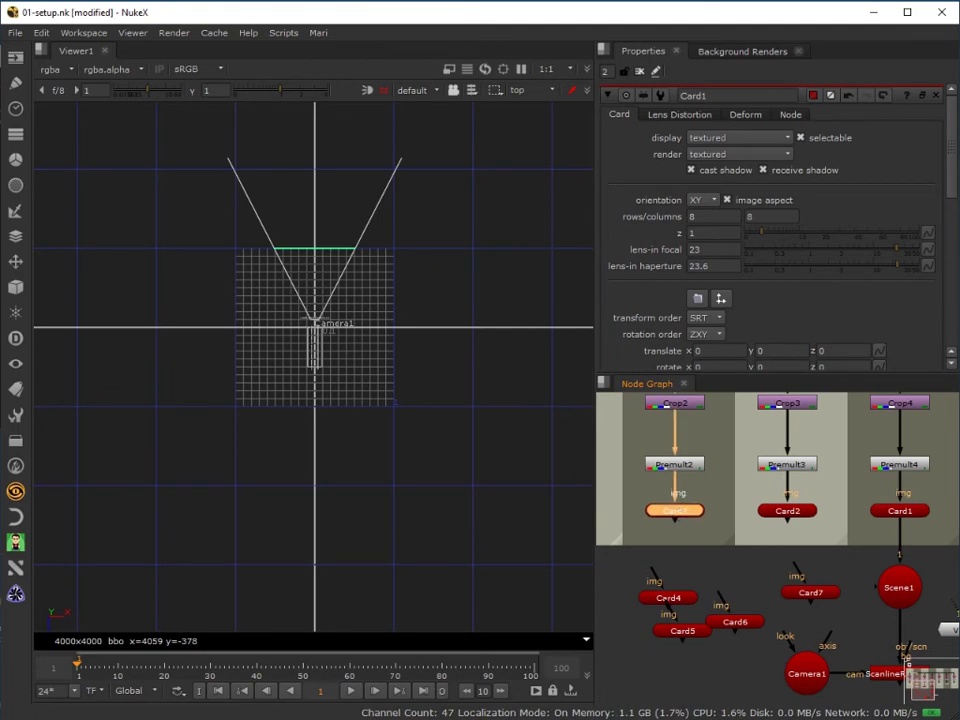
# Raise the limit of open property panels to 7 and open the properties of all seven layer cards.
pyautogui.press('f')
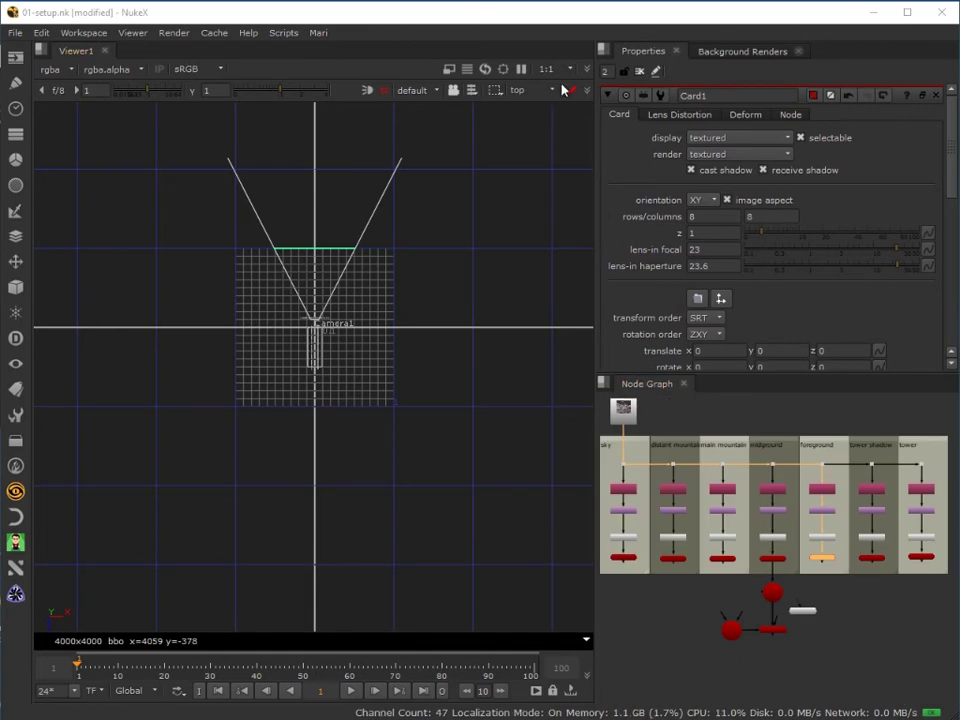
pyautogui.click(607, 70)
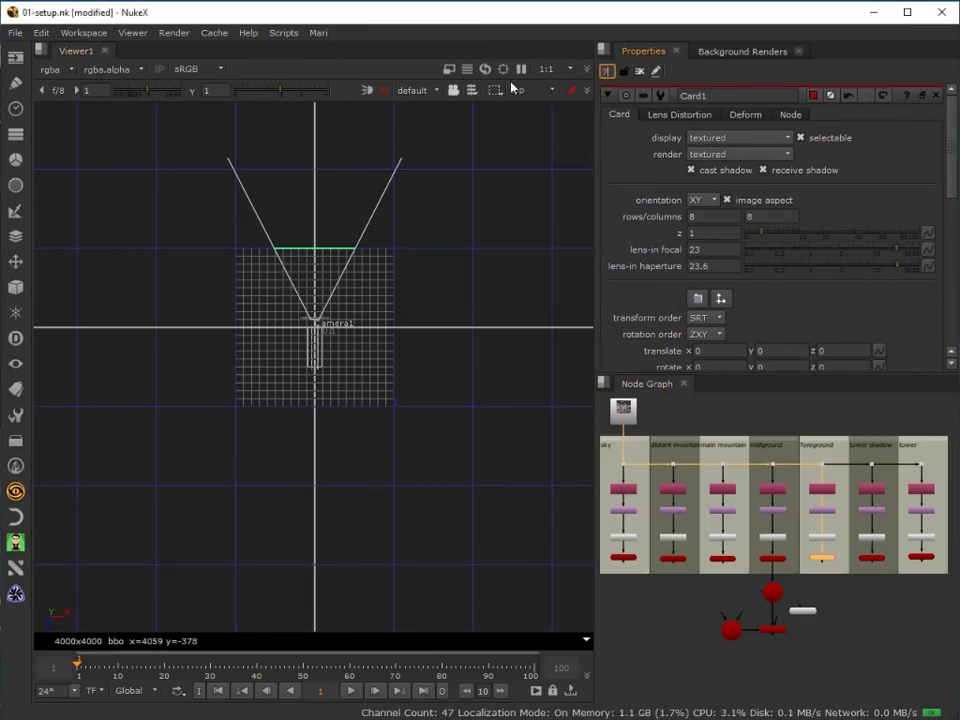
pyautogui.click(626, 559)
pyautogui.click(672, 559)
pyautogui.click(720, 559)
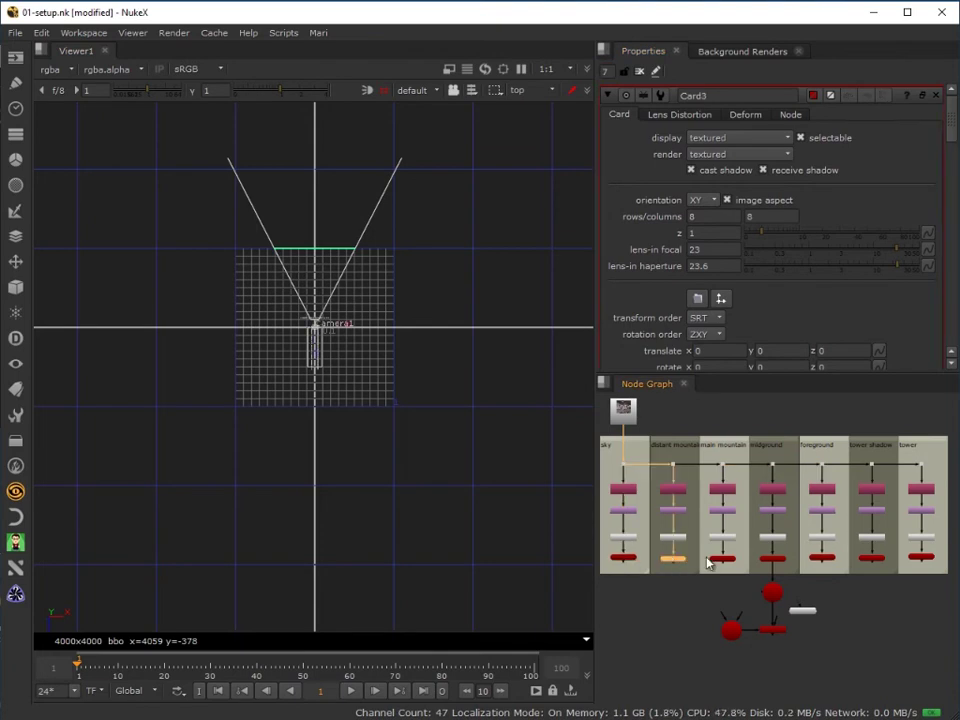
pyautogui.click(771, 559)
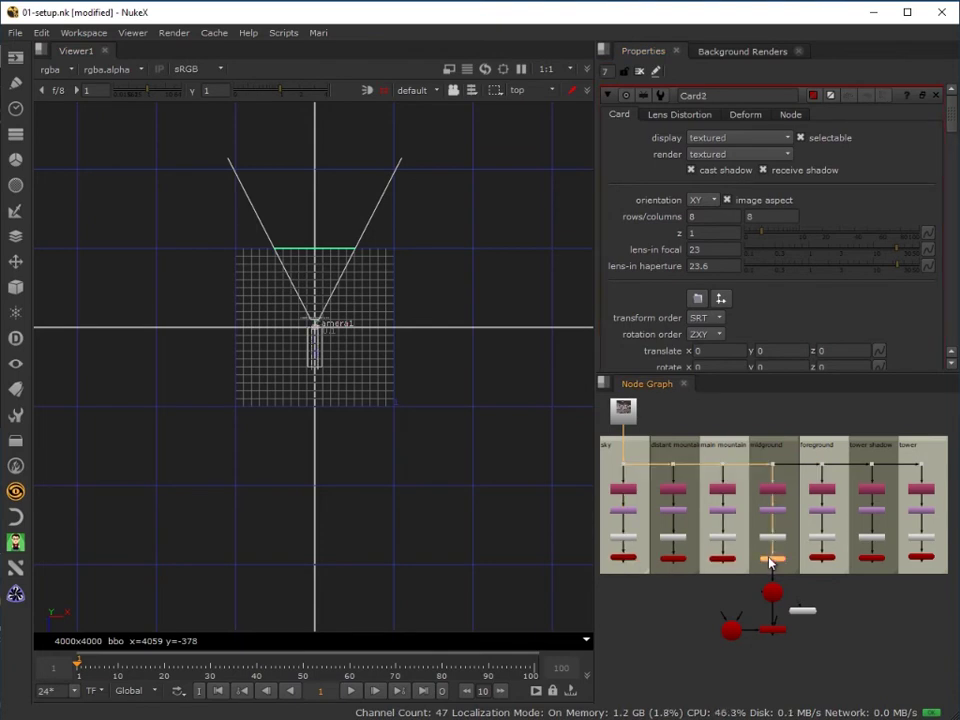
pyautogui.click(820, 559)
pyautogui.click(871, 559)
pyautogui.click(920, 559)
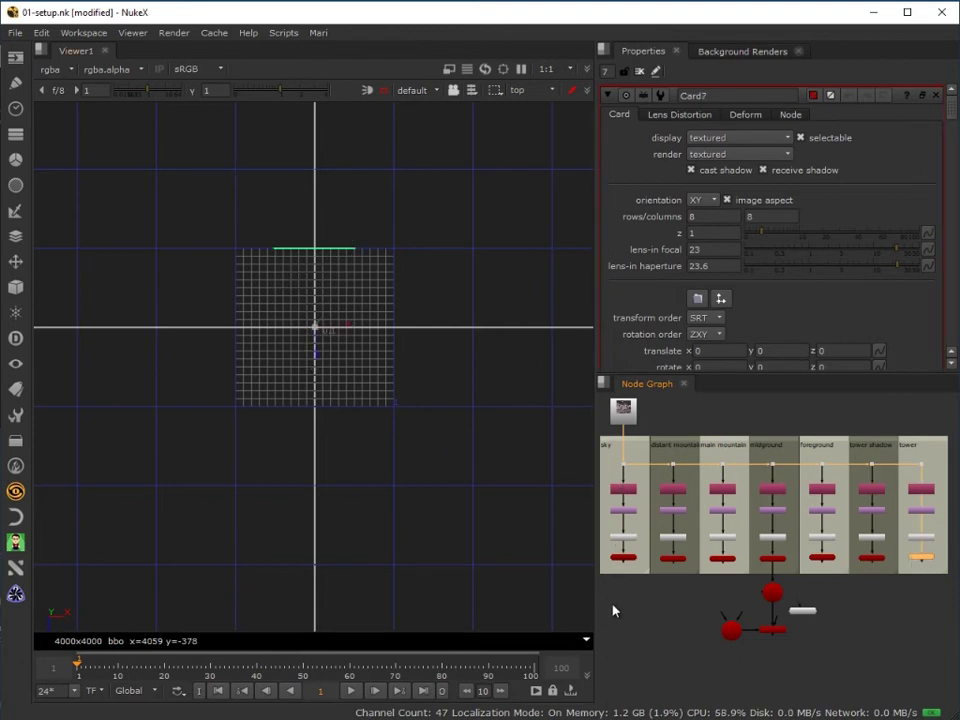
# Set the z distance of the sky layer's card to 15.
pyautogui.scroll(3, 666, 597)
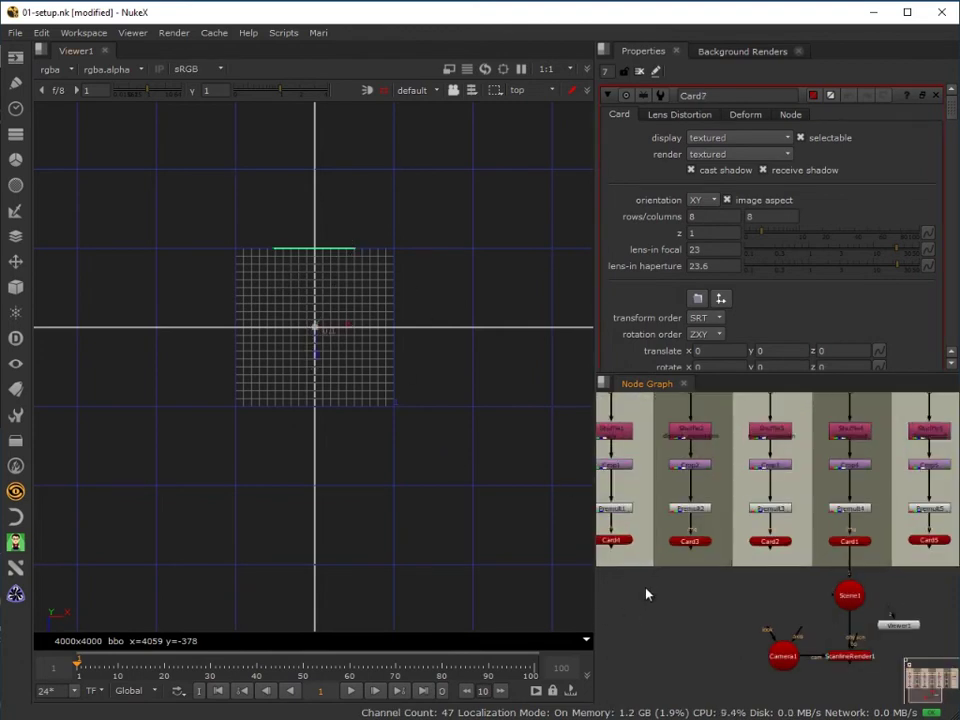
pyautogui.click(610, 538)
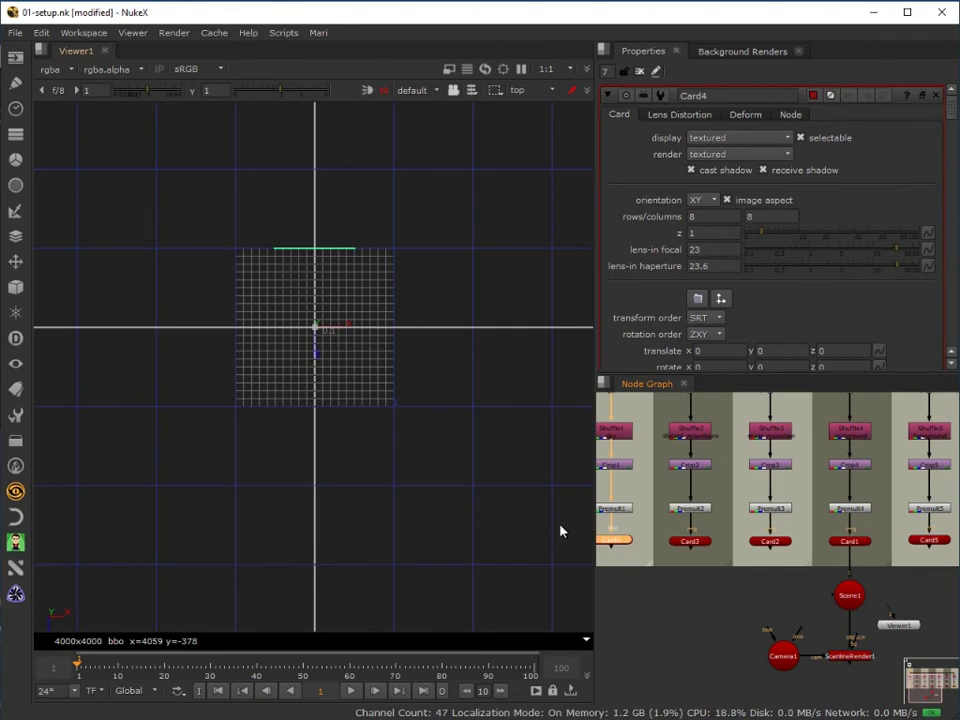
pyautogui.moveTo(645, 527); pyautogui.dragTo(733, 567)
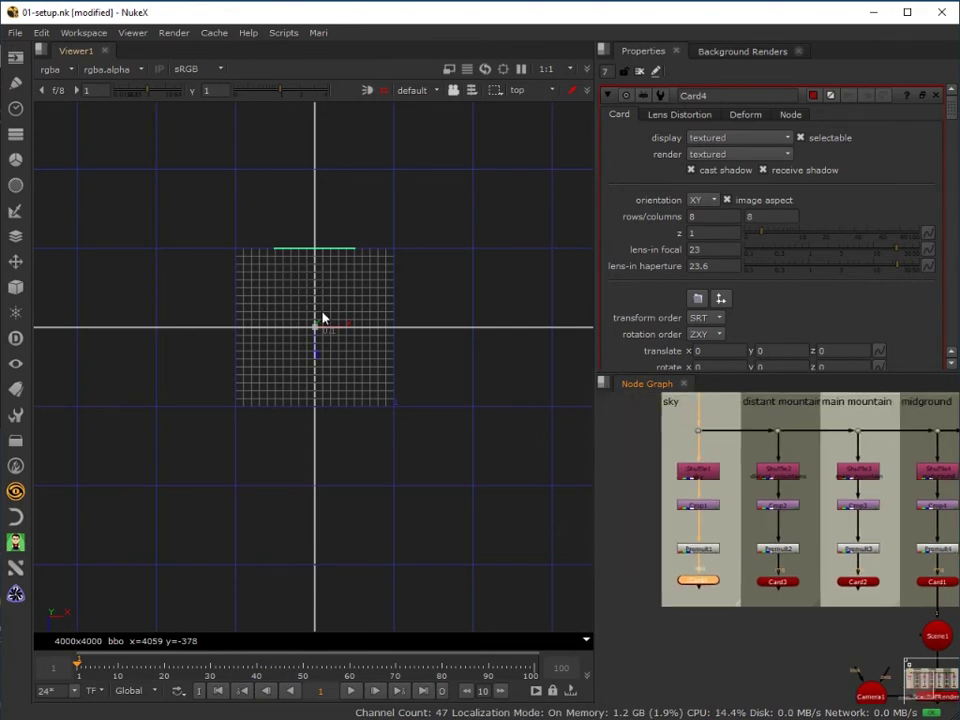
pyautogui.click(698, 232)
pyautogui.write('3')
pyautogui.press('Return')
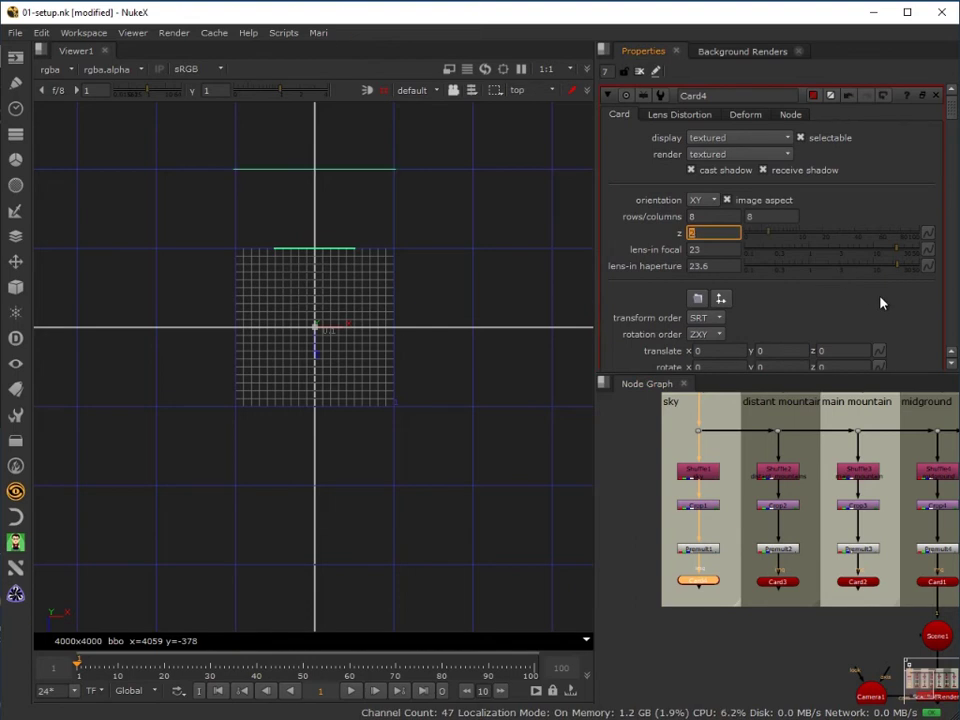
pyautogui.scroll(3, 309, 231)
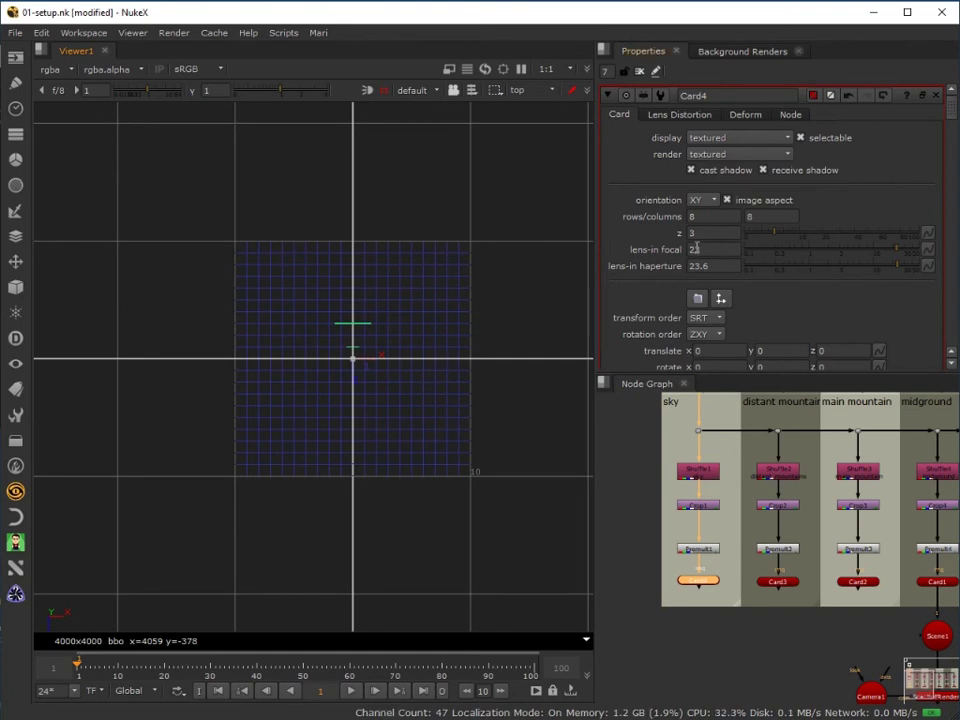
pyautogui.click(700, 233)
pyautogui.write('8')
pyautogui.press('Return')
pyautogui.press('Up')
pyautogui.press('Up')
pyautogui.press('Up')
pyautogui.press('Up')
pyautogui.press('Up')
pyautogui.press('Up')
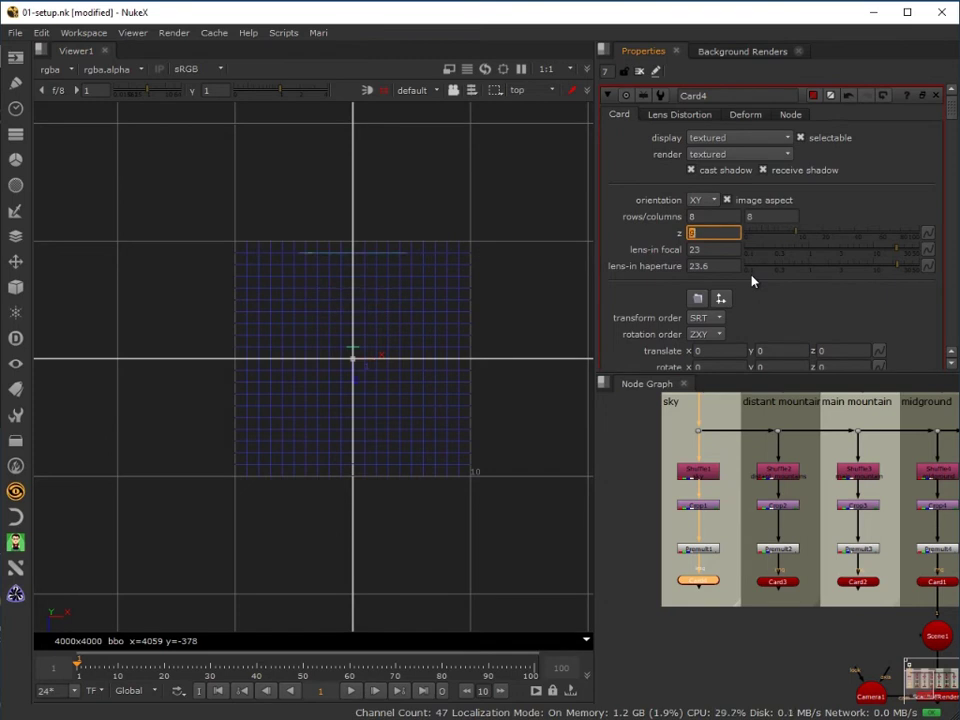
pyautogui.press('Up')
pyautogui.press('Up')
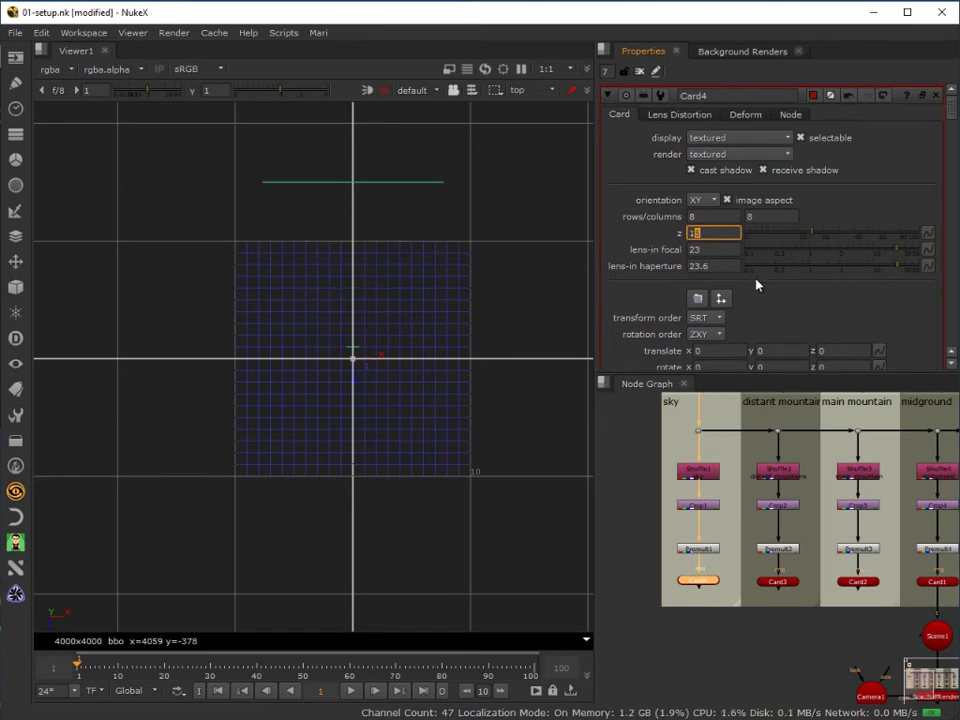
# Set the z distance of the distant mountains layer's card to 10.
pyautogui.click(786, 583)
pyautogui.click(786, 583)
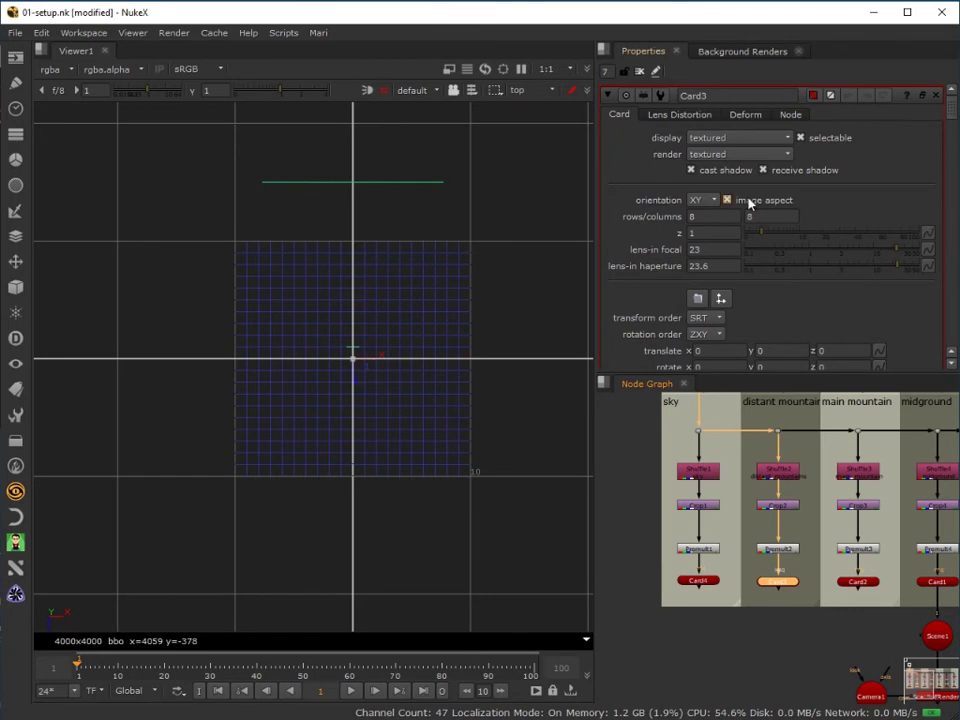
pyautogui.doubleClick(691, 232)
pyautogui.write('5')
pyautogui.press('Return')
pyautogui.write('1')
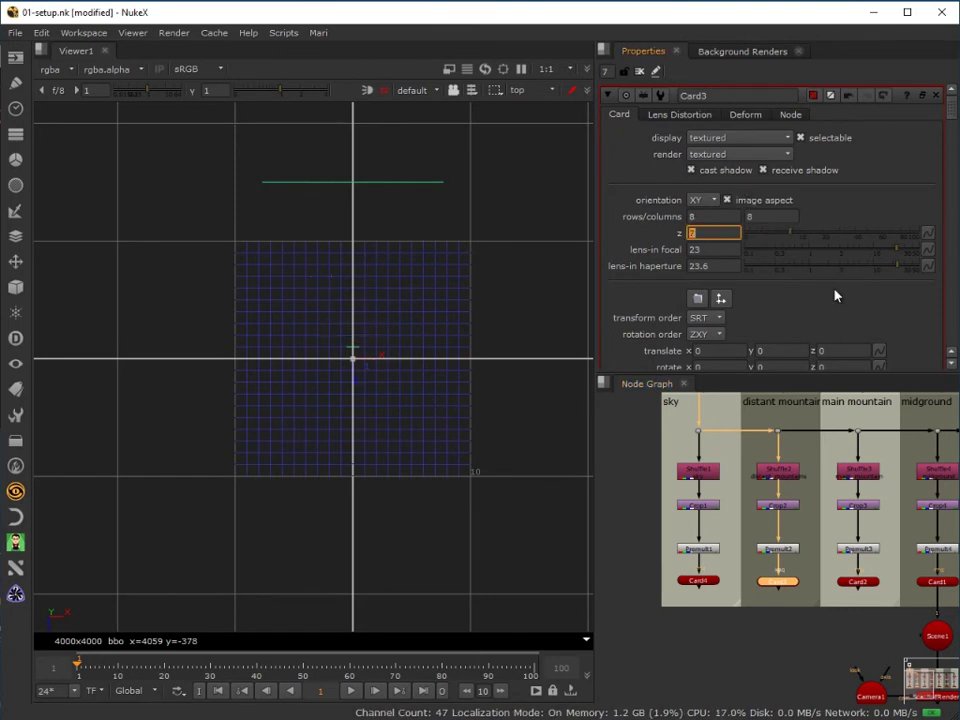
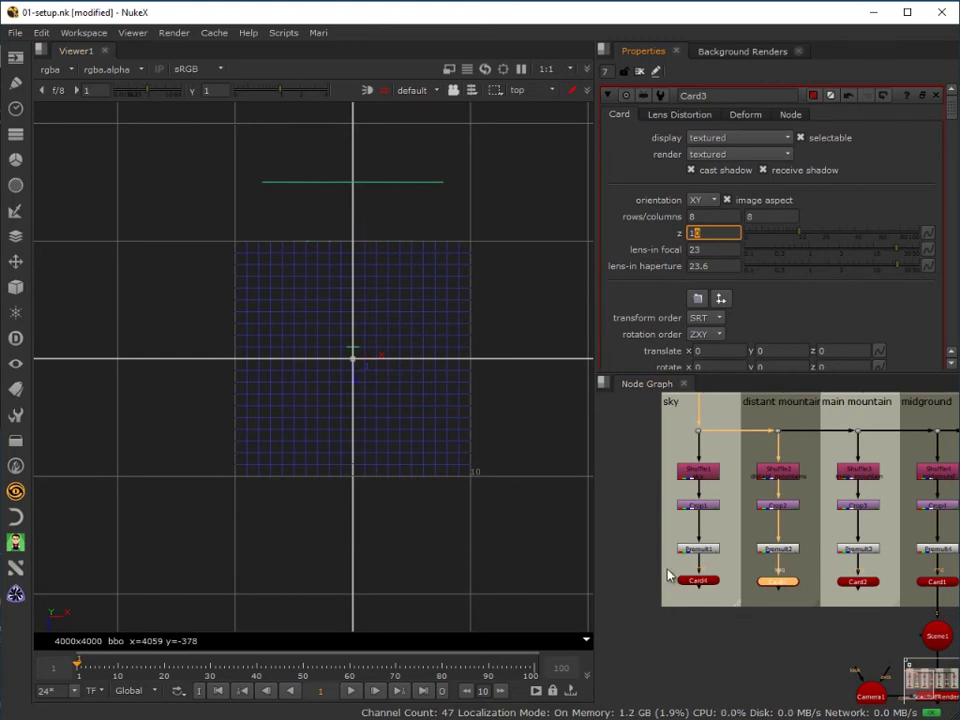
# Set the z distance of the main mountain layer's card to 9.
pyautogui.click(858, 581)
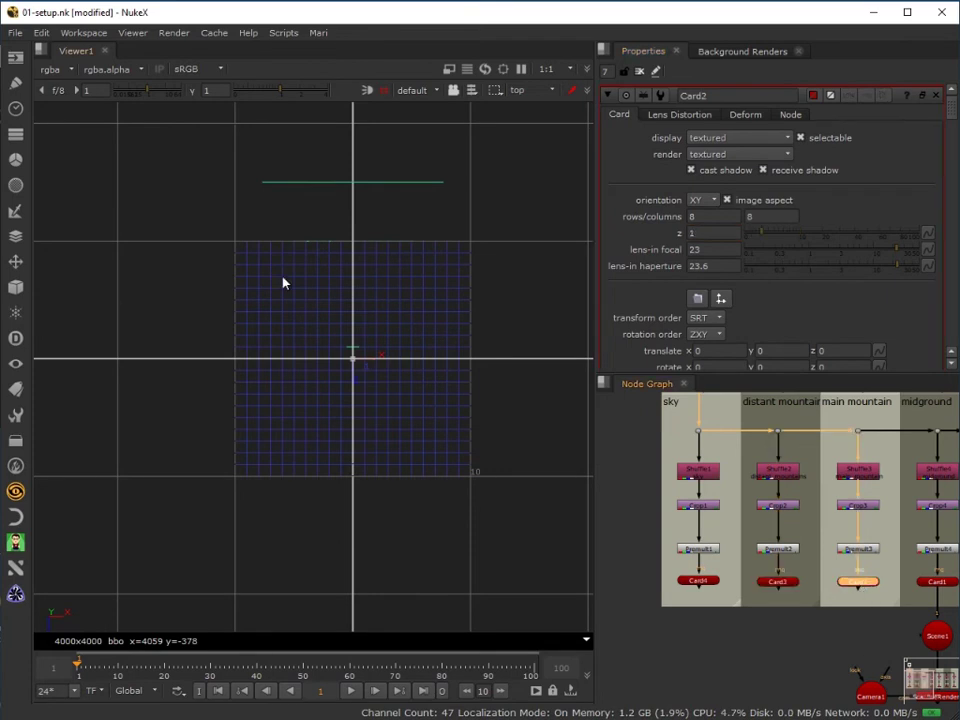
pyautogui.click(724, 233)
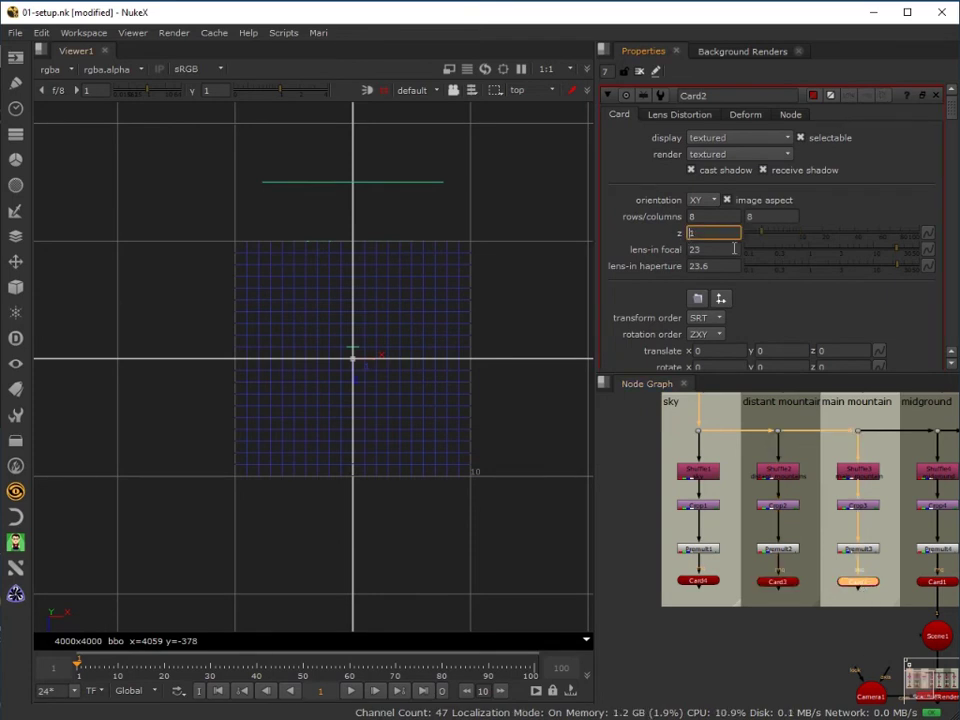
pyautogui.press('Up')
pyautogui.press('Up')
pyautogui.press('Up')
pyautogui.press('Up')
pyautogui.press('Up')
pyautogui.press('Up')
pyautogui.press('Up')
pyautogui.press('Up')
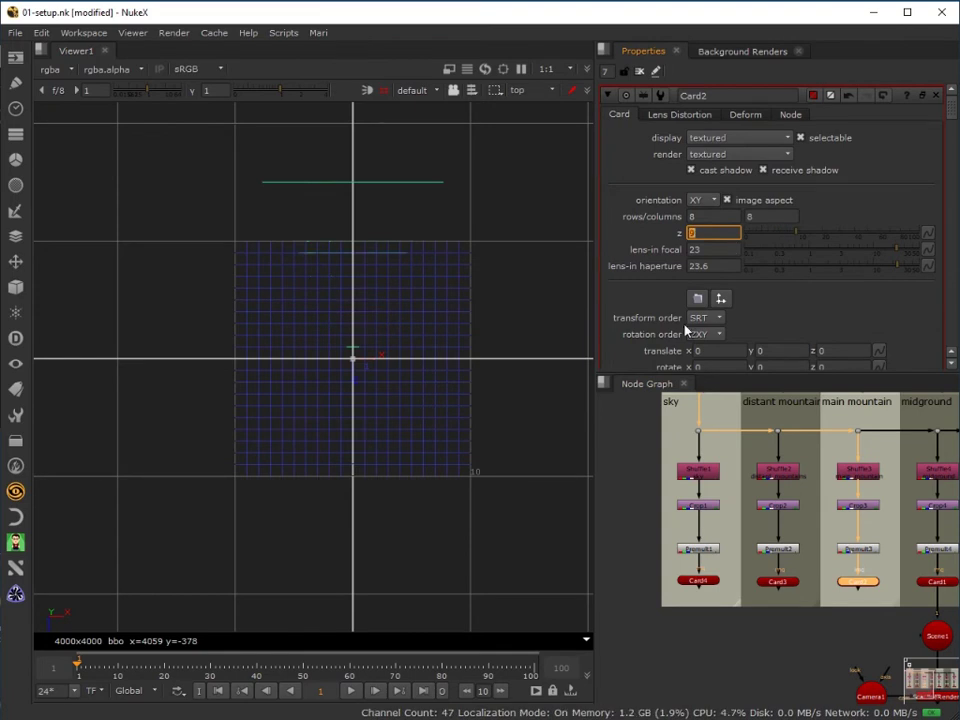
# Set the z distance of the midground layer's card to 5.
pyautogui.moveTo(868, 681); pyautogui.dragTo(729, 634)
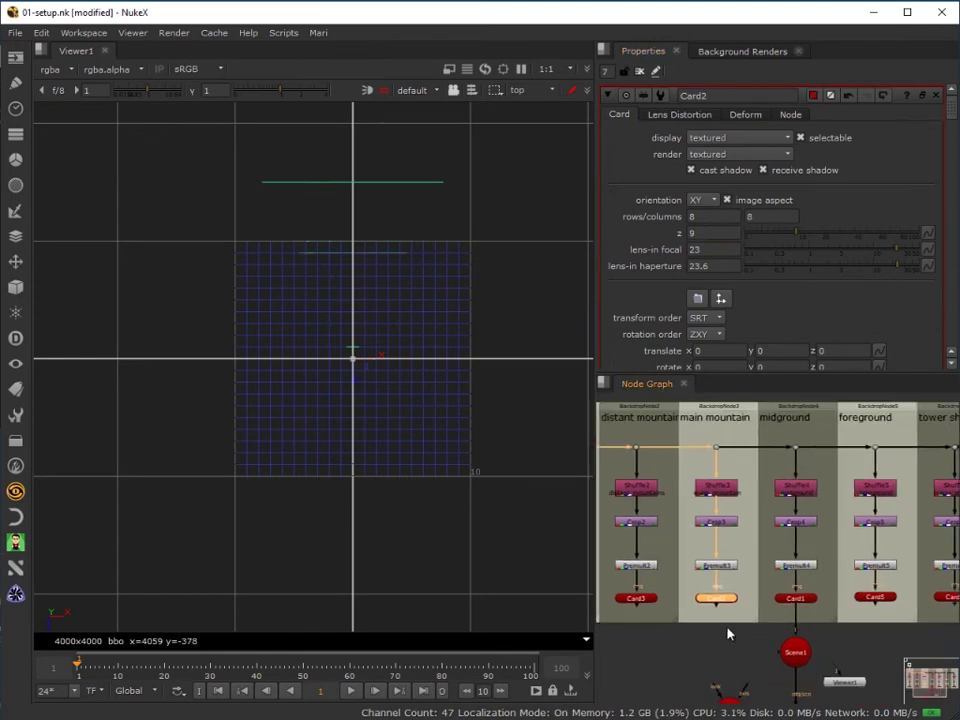
pyautogui.click(793, 599)
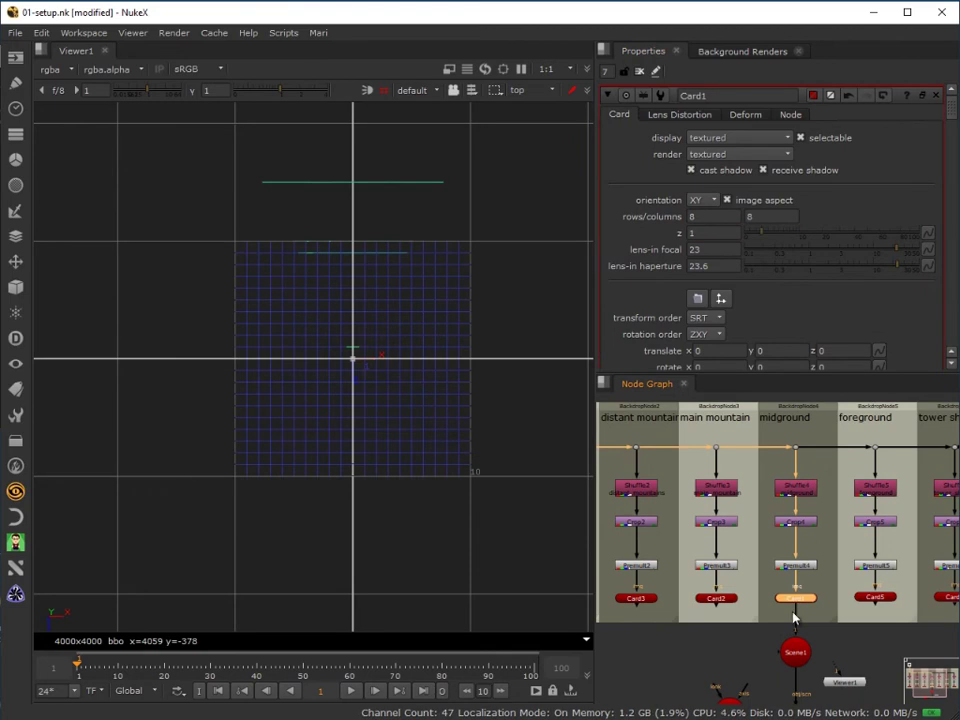
pyautogui.click(691, 232)
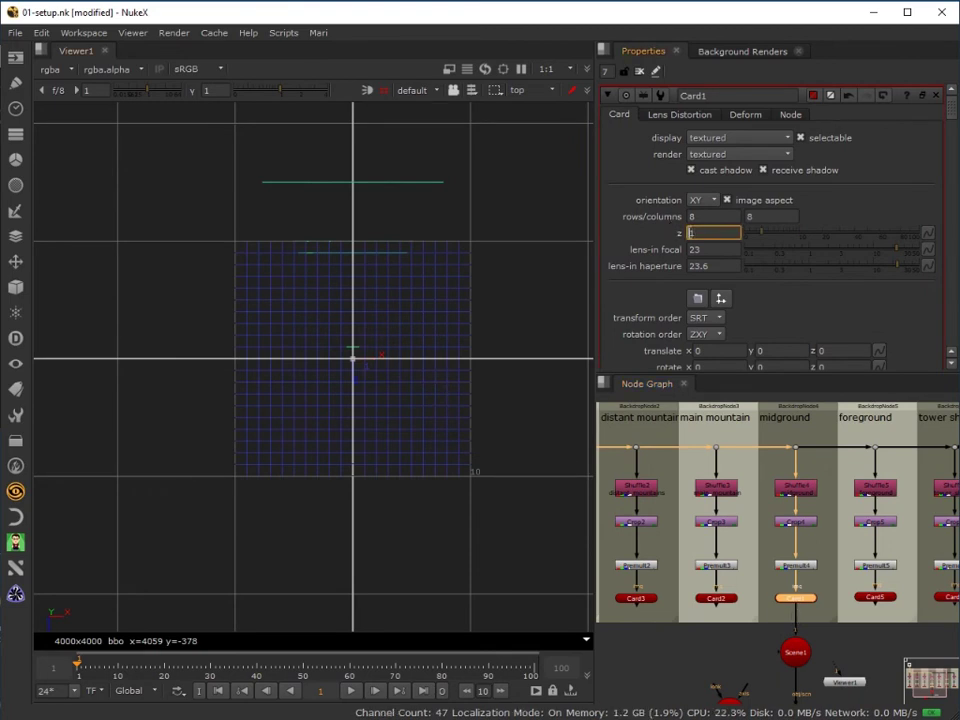
pyautogui.press('Up')
pyautogui.press('Up')
pyautogui.press('Up')
pyautogui.press('Up')
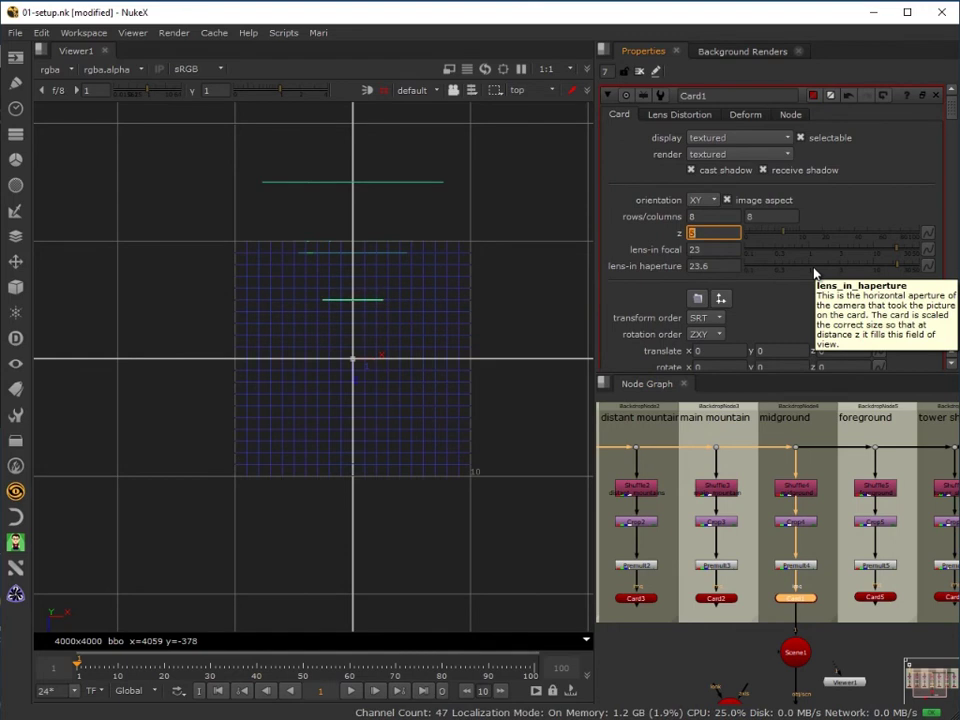
# Set the z distance of the foreground layer's card to 2.
pyautogui.click(877, 600)
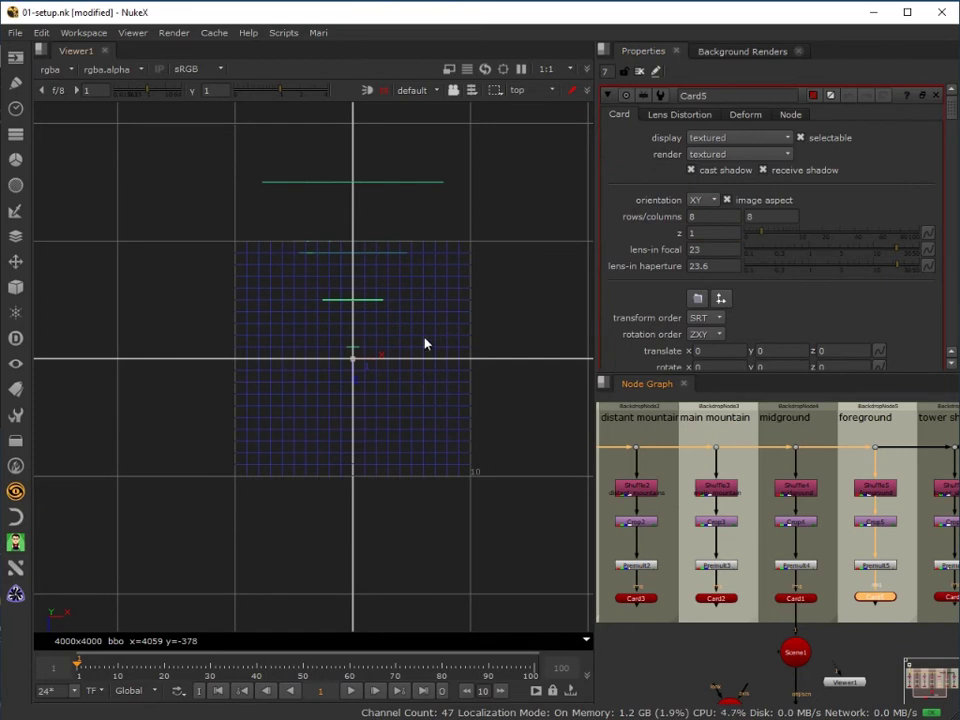
pyautogui.doubleClick(698, 233)
pyautogui.write('2')
pyautogui.press('Return')
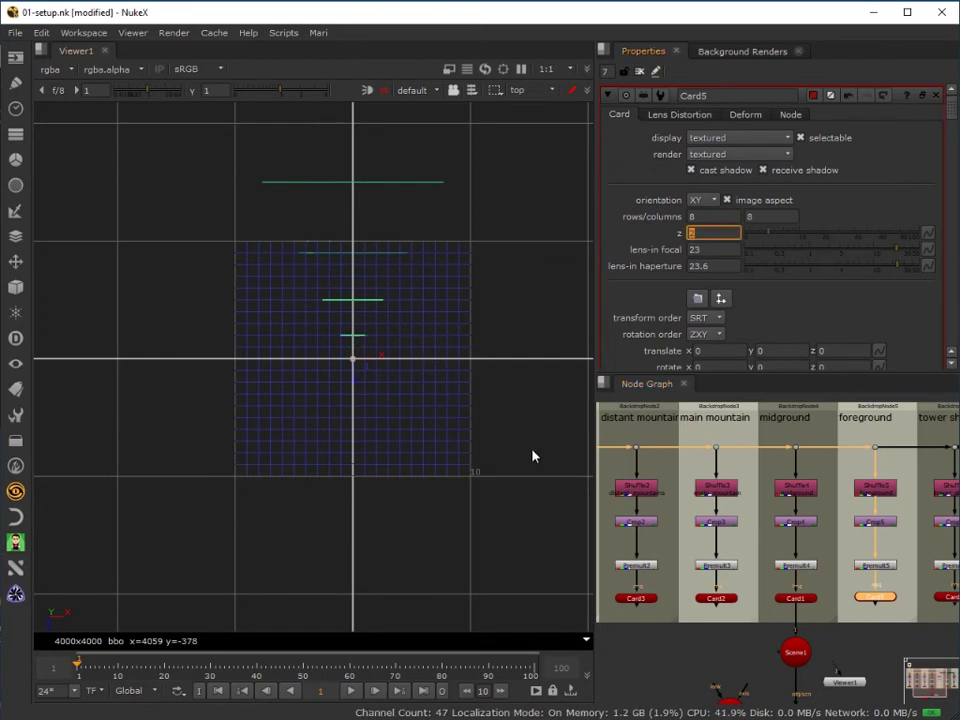
# Set the z distance of the tower shadow layer's card to 5.
pyautogui.hscroll(3, 790, 600)
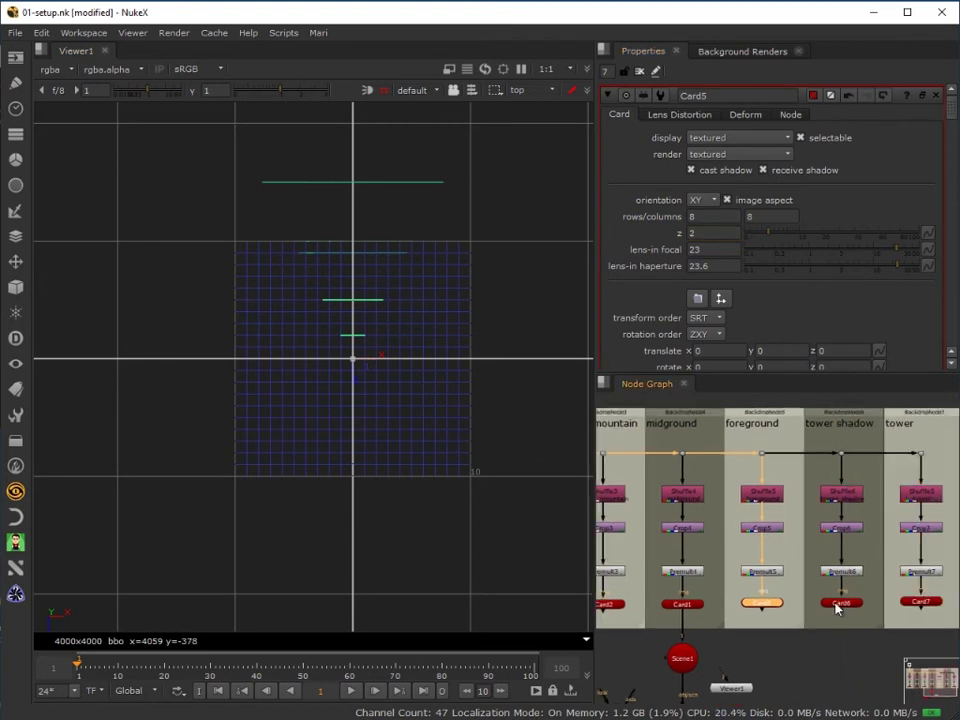
pyautogui.click(840, 604)
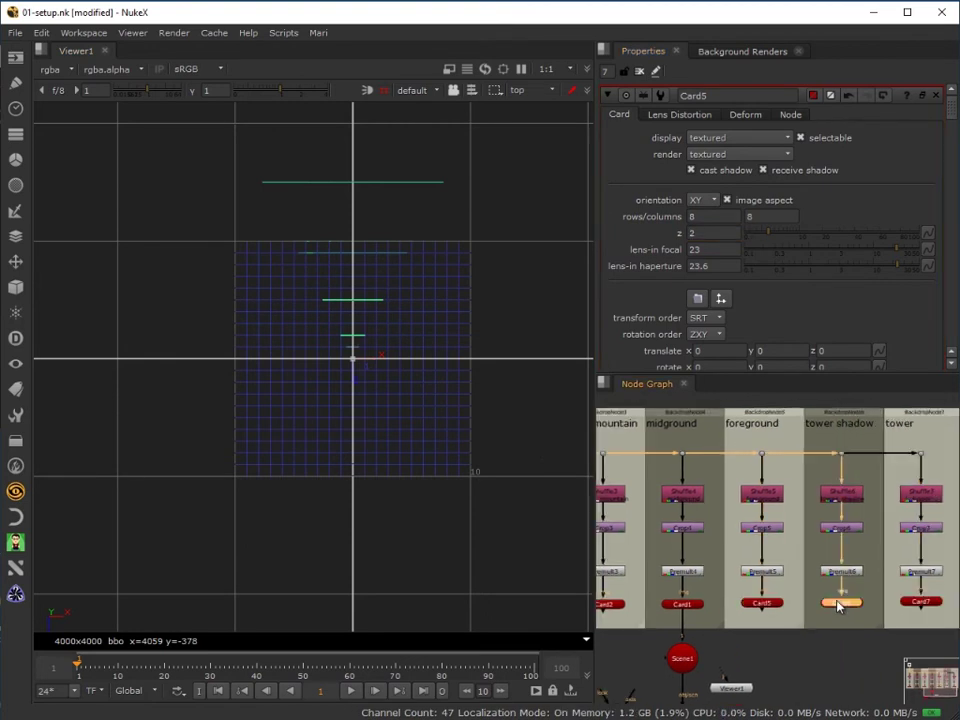
pyautogui.click(682, 603)
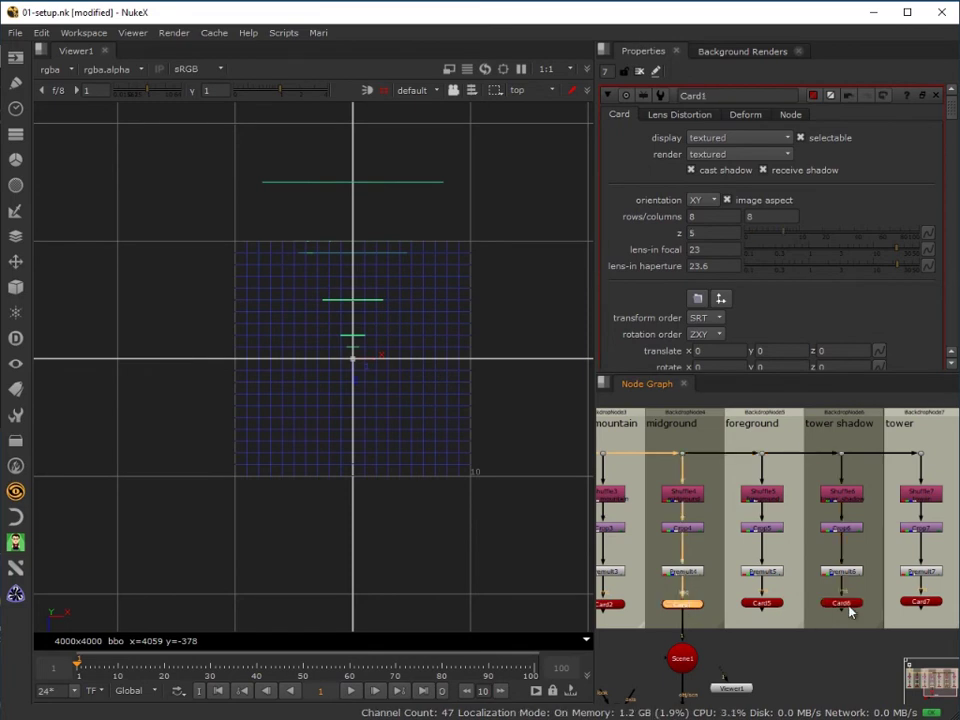
pyautogui.click(843, 604)
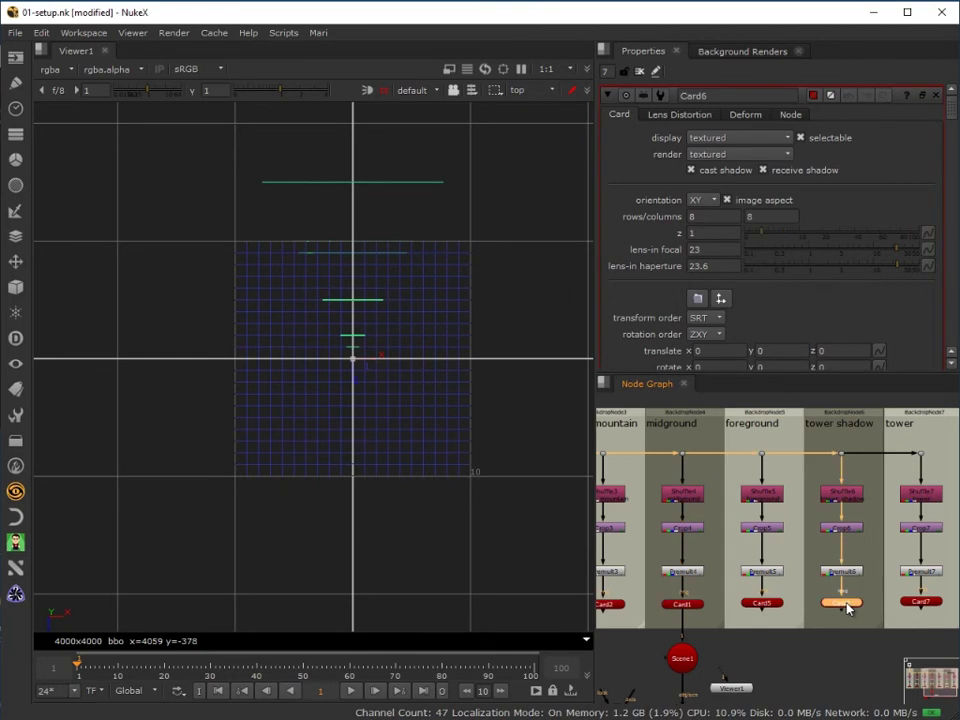
pyautogui.doubleClick(712, 232)
pyautogui.write('5')
pyautogui.press('Return')
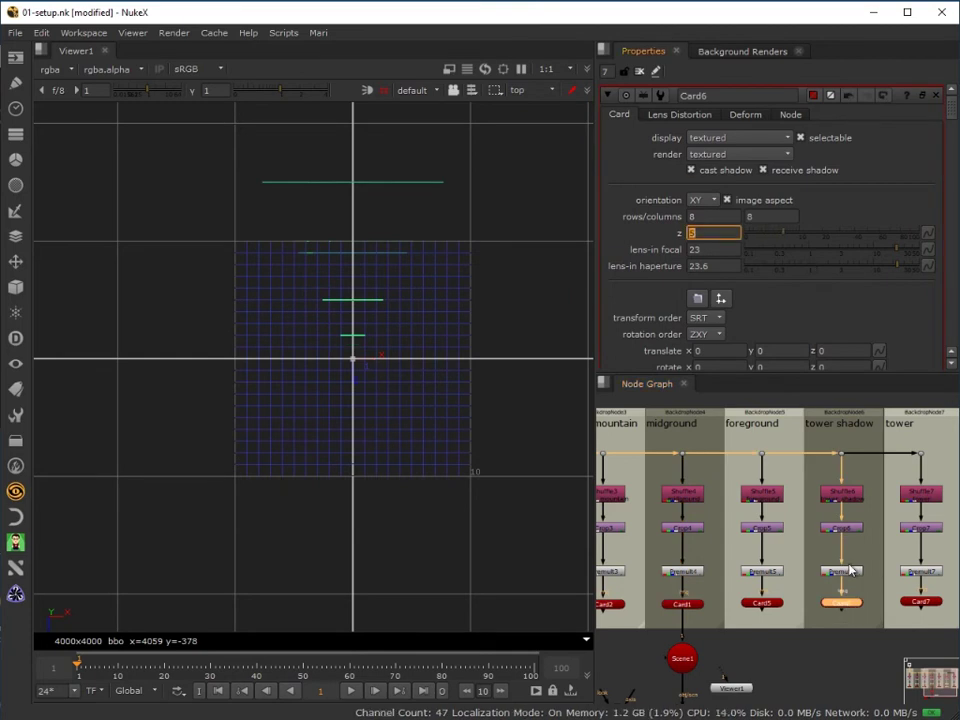
# Set the z distance of the tower layer's card to 5.
pyautogui.click(920, 601)
pyautogui.click(690, 233)
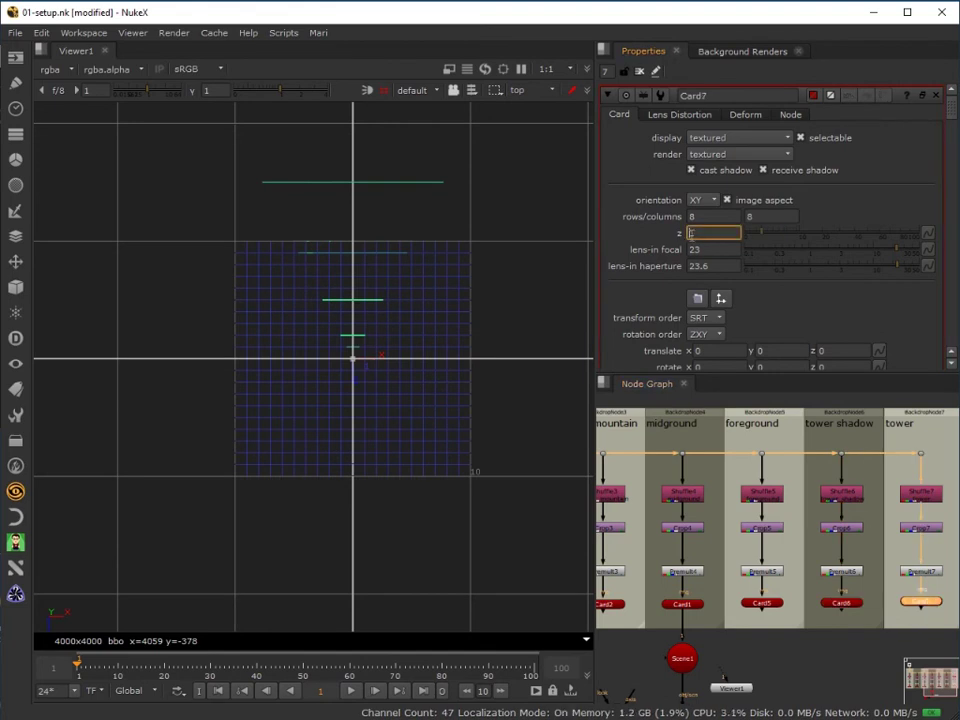
pyautogui.press('BackSpace')
pyautogui.write('5')
pyautogui.press('Return')
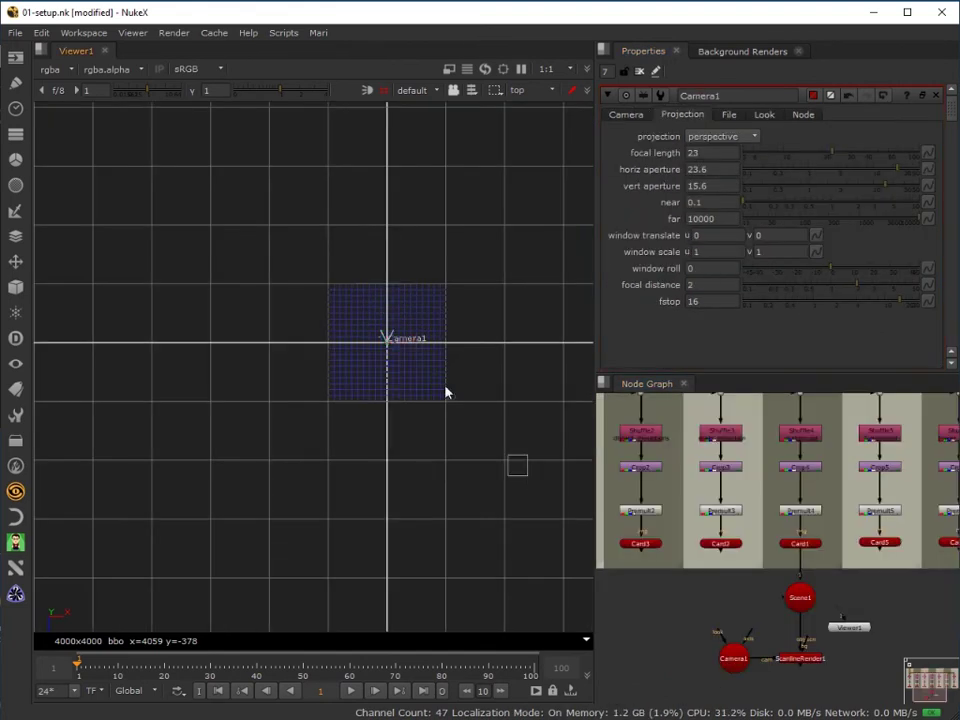
# Select all the cards in the top view and check their spacing in front of the camera.
pyautogui.moveTo(514, 463); pyautogui.dragTo(257, 118)
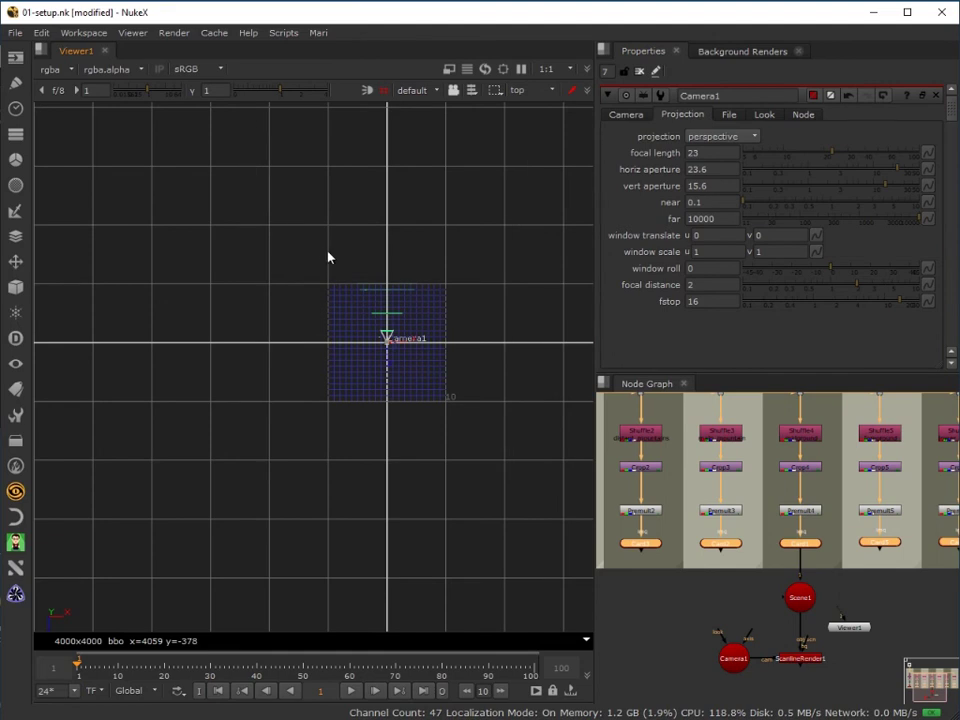
pyautogui.scroll(-2, 376, 291)
pyautogui.scroll(6, 376, 291)
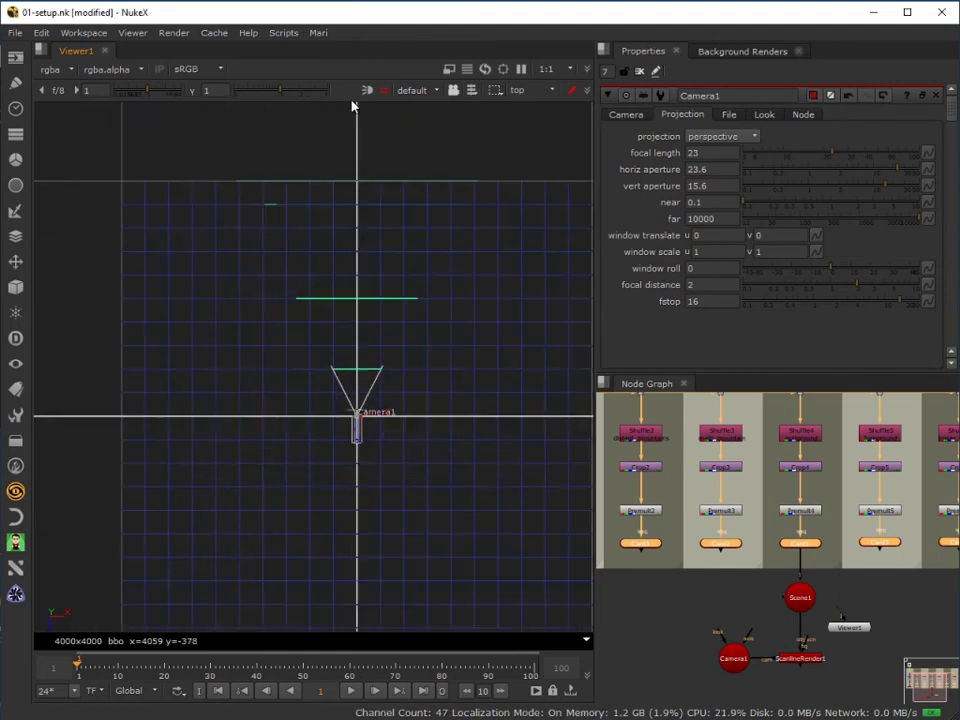
pyautogui.scroll(-2, 285, 479)
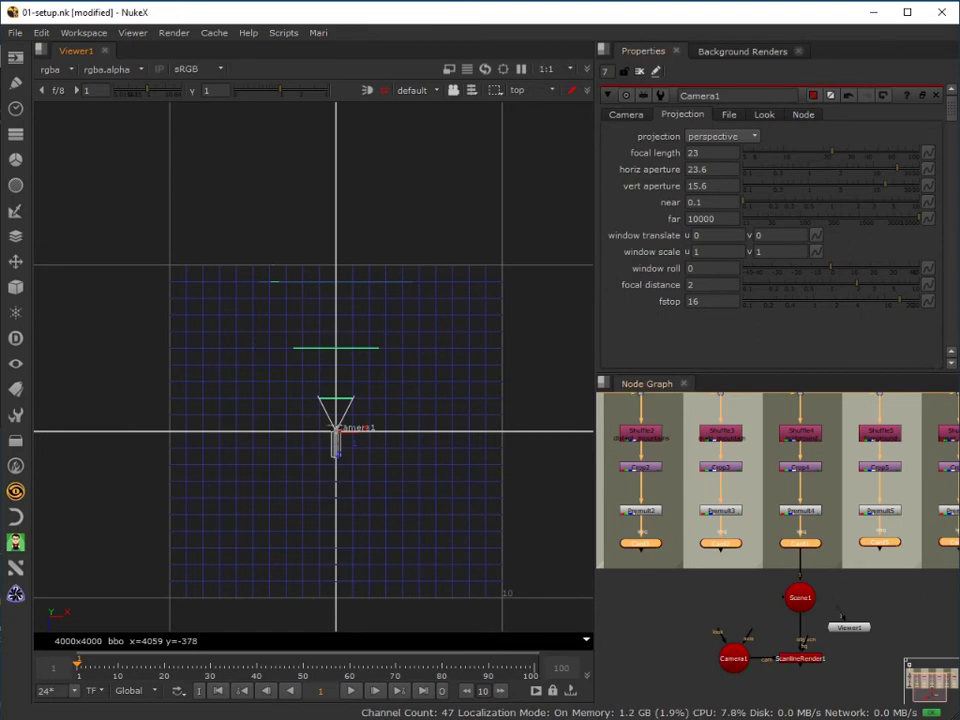
# Connect the main mountain, distant mountains, foreground, tower shadow and tower cards to the Scene node.
pyautogui.click(721, 553)
pyautogui.moveTo(720, 563); pyautogui.dragTo(798, 598)
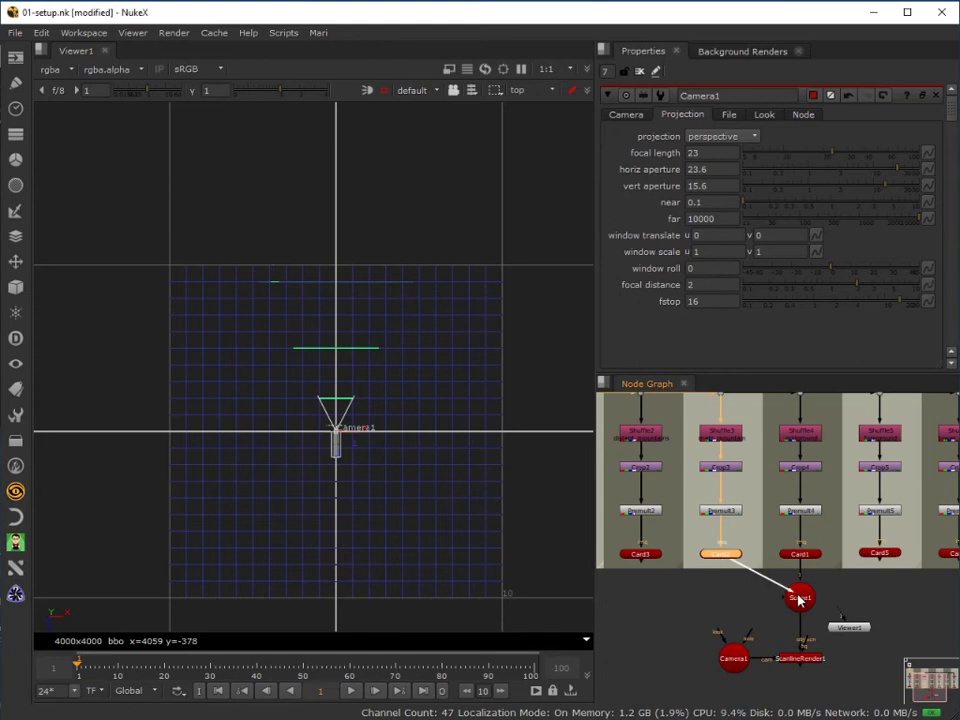
pyautogui.moveTo(645, 573); pyautogui.dragTo(803, 600)
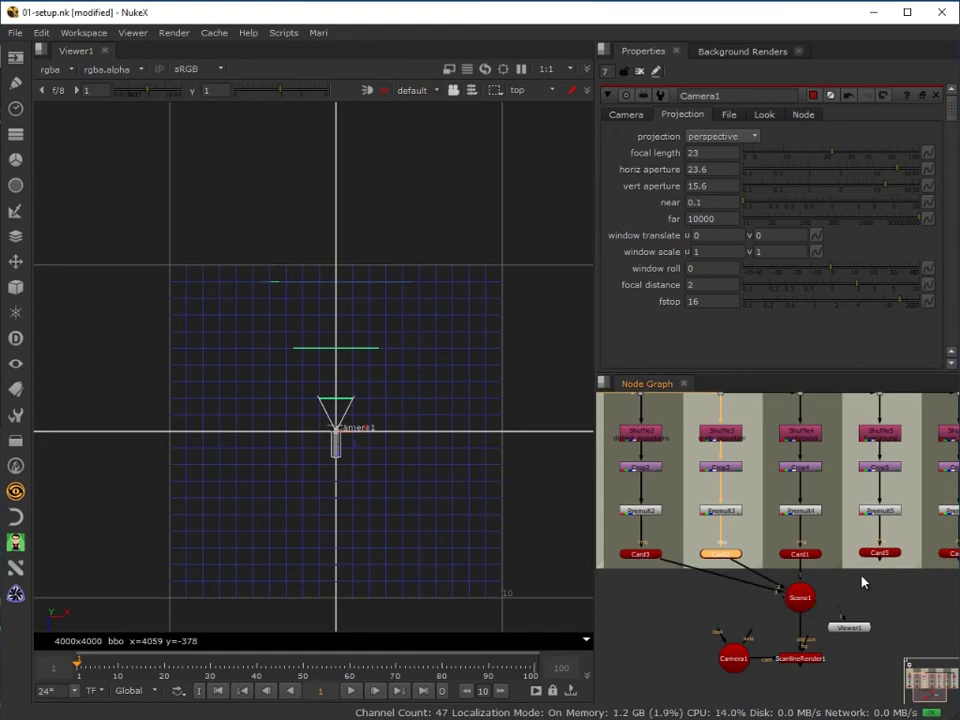
pyautogui.moveTo(883, 561); pyautogui.dragTo(803, 598)
pyautogui.moveTo(883, 611); pyautogui.dragTo(940, 548)
# Place the Viewer node below ScanlineRender and show its render in the 2D view.
pyautogui.moveTo(748, 620); pyautogui.dragTo(702, 688)
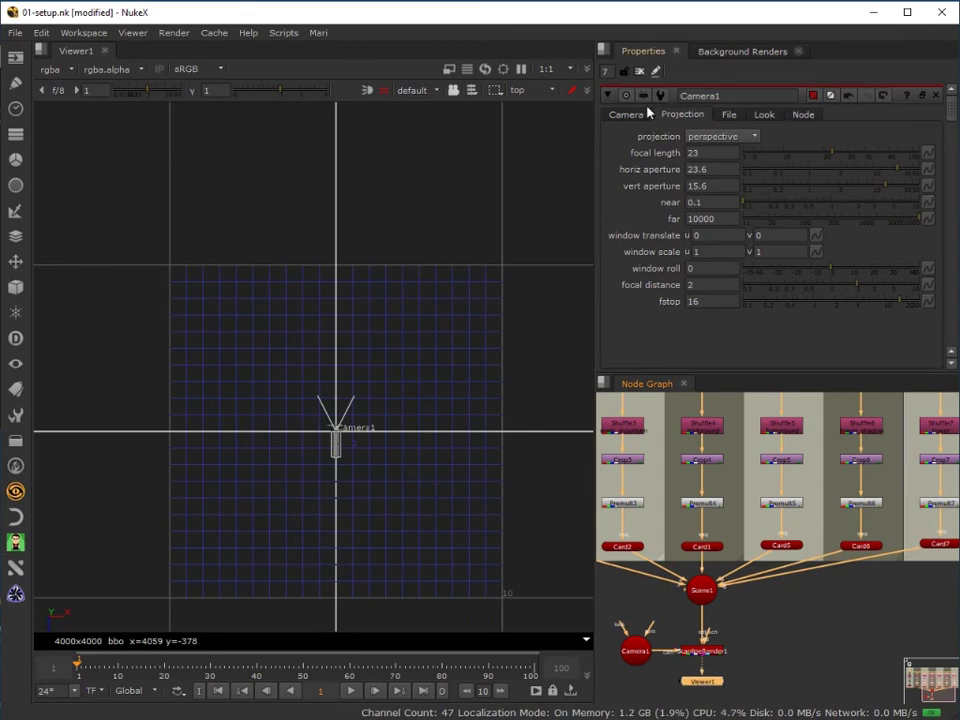
pyautogui.click(553, 91)
pyautogui.click(531, 103)
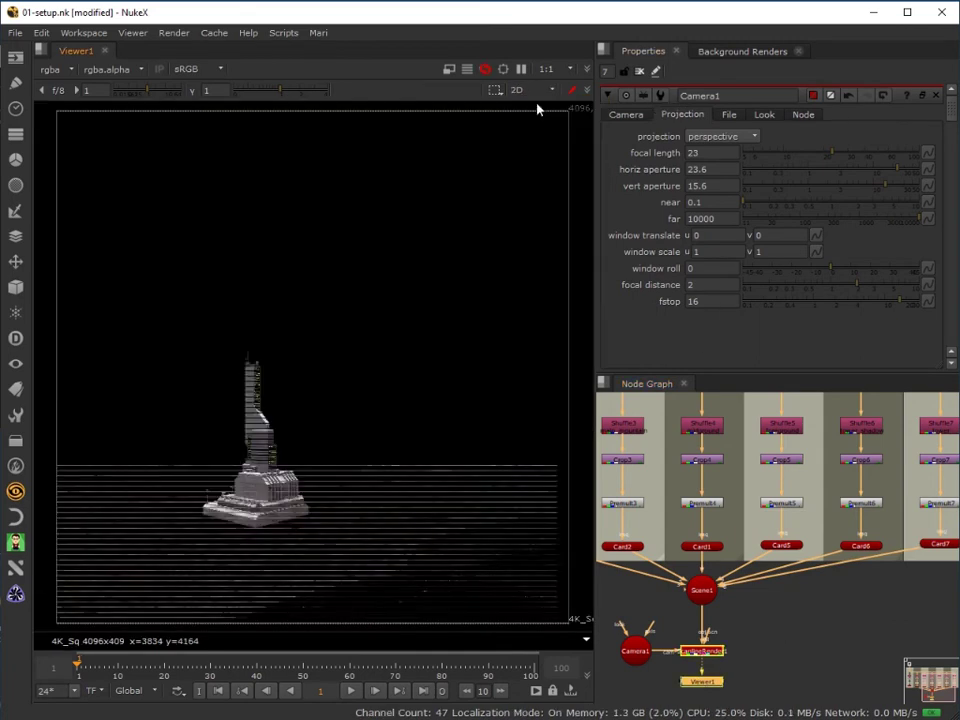
# Connect the sky layer's card to the Scene node.
pyautogui.scroll(-2, 928, 583)
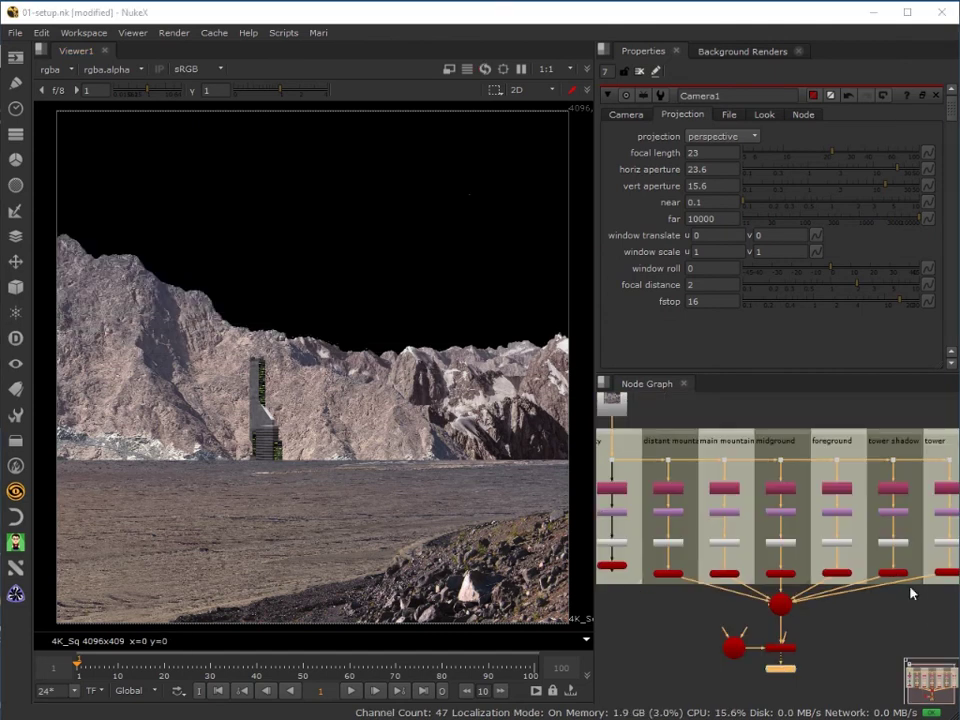
pyautogui.moveTo(720, 611); pyautogui.dragTo(630, 545)
pyautogui.click(791, 598)
pyautogui.click(679, 546)
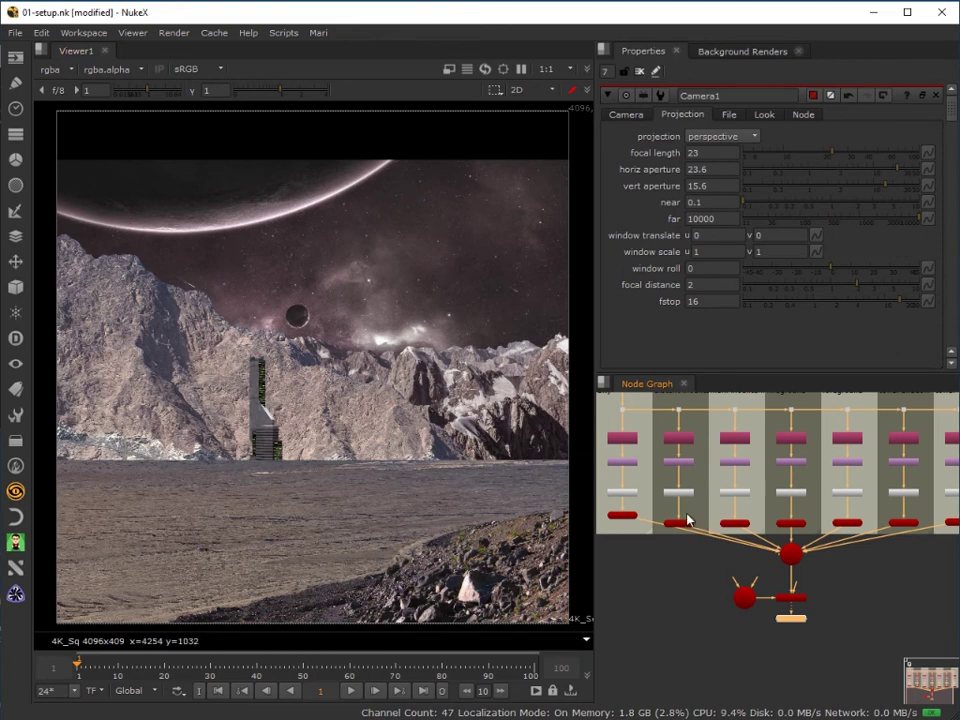
# Adjust the z distance of the tower layer's card to 4.9.
pyautogui.scroll(4, 718, 545)
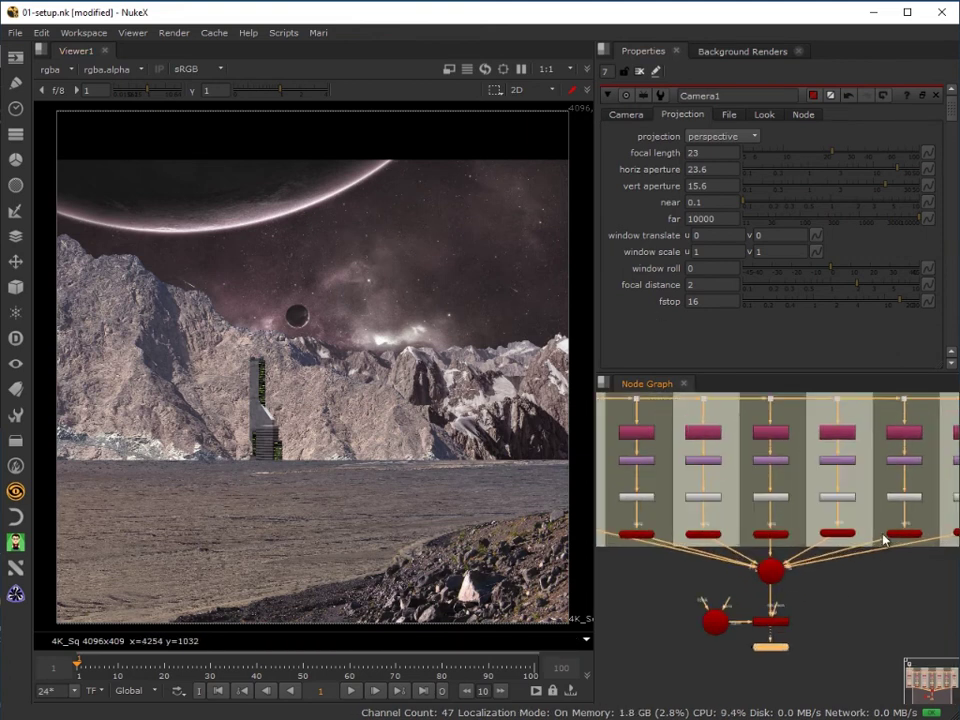
pyautogui.scroll(-3, 820, 574)
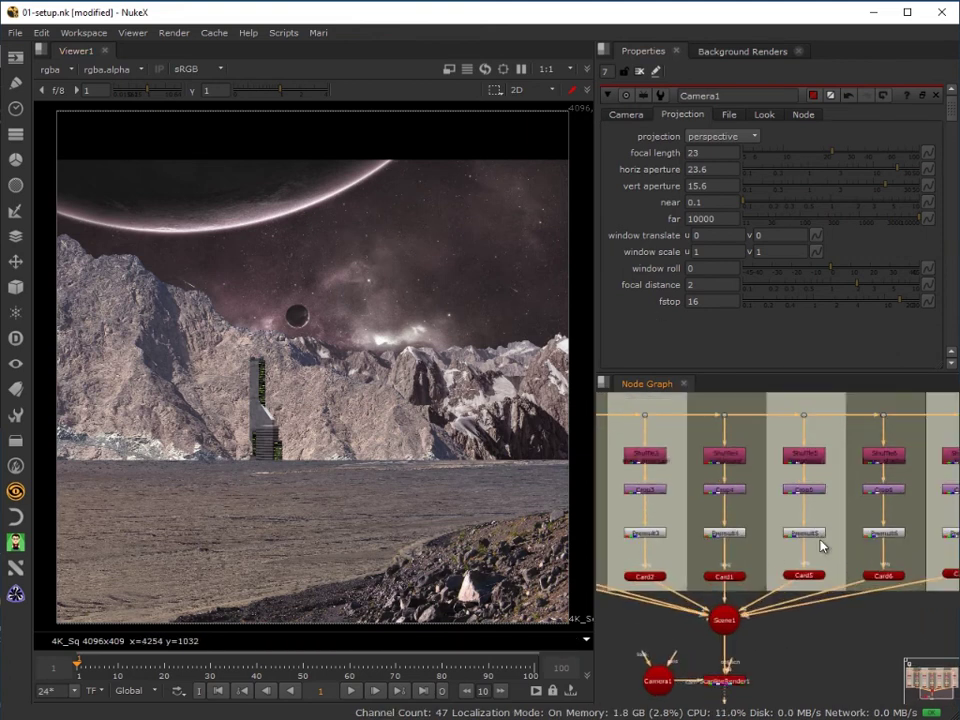
pyautogui.click(781, 555)
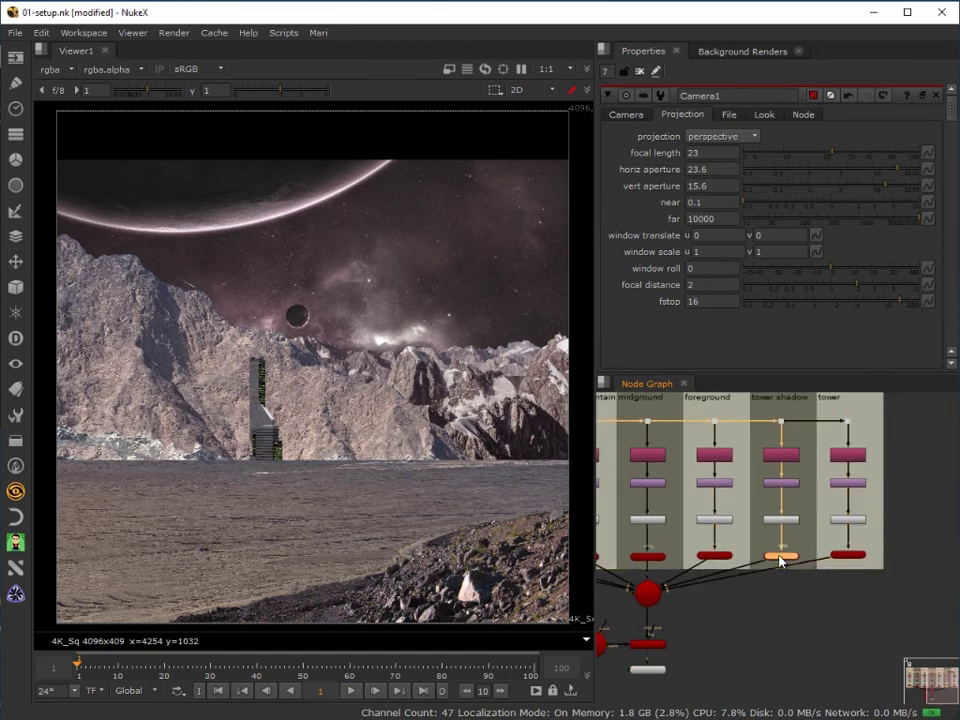
pyautogui.click(848, 554)
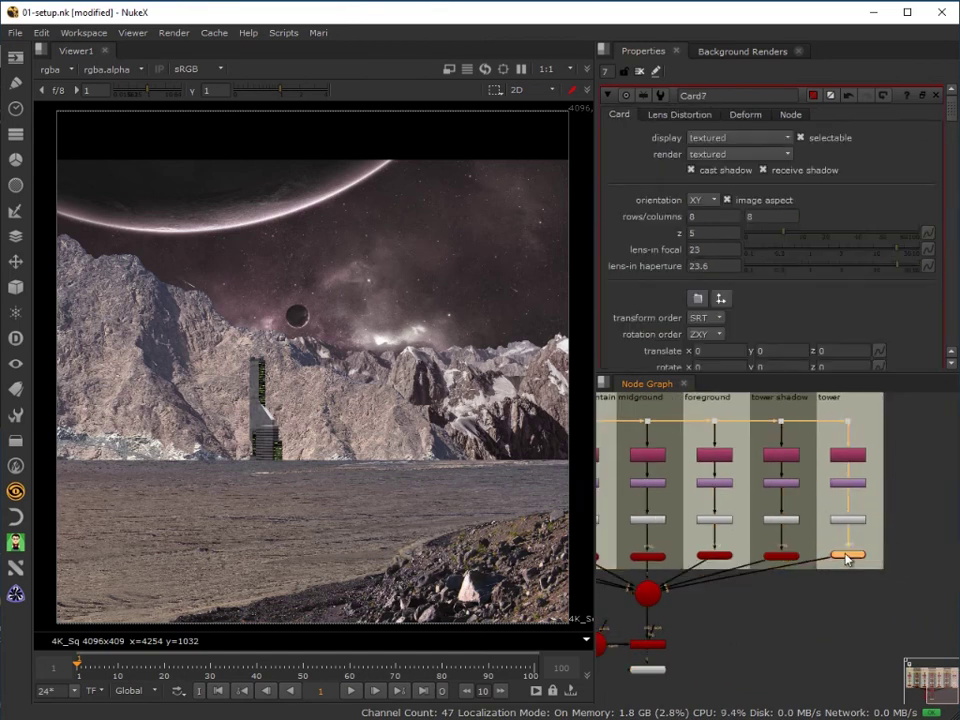
pyautogui.click(691, 232)
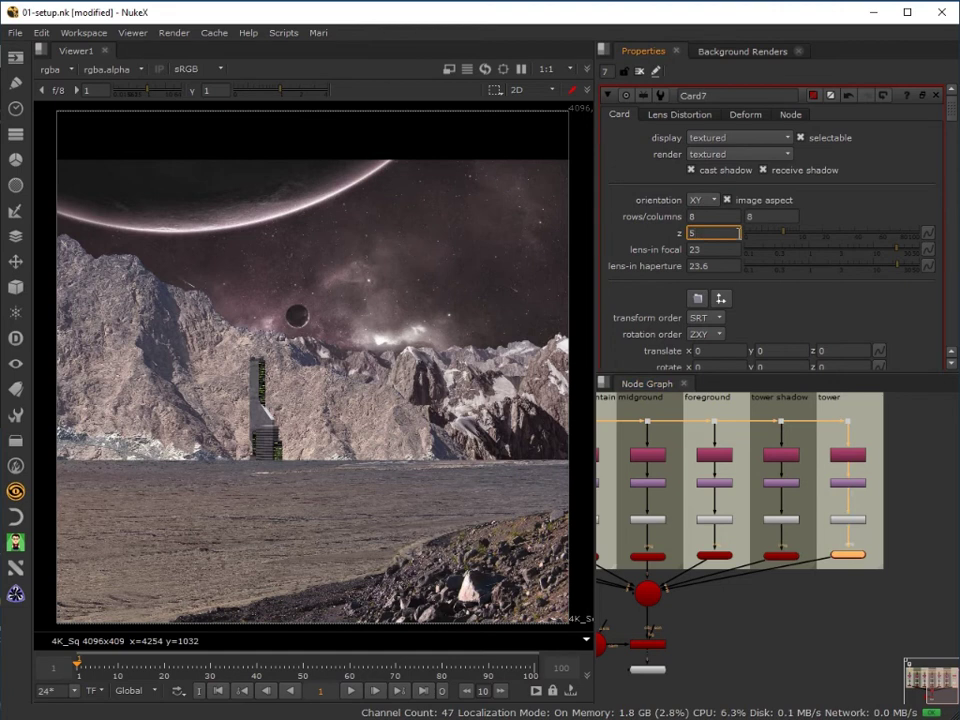
pyautogui.write('.1')
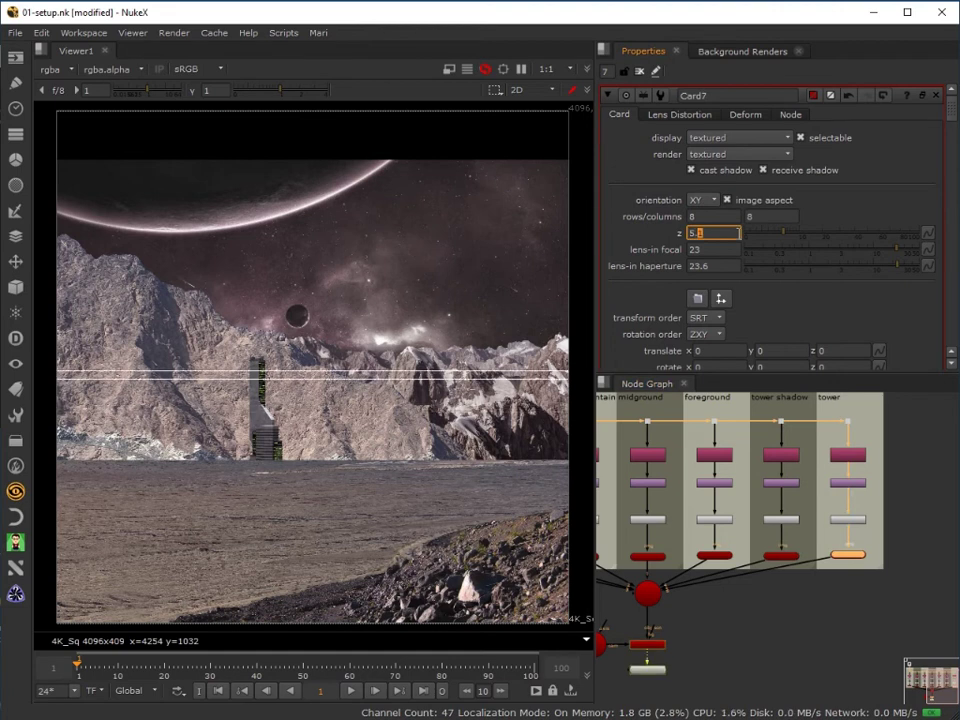
pyautogui.press('Down')
pyautogui.press('Down')
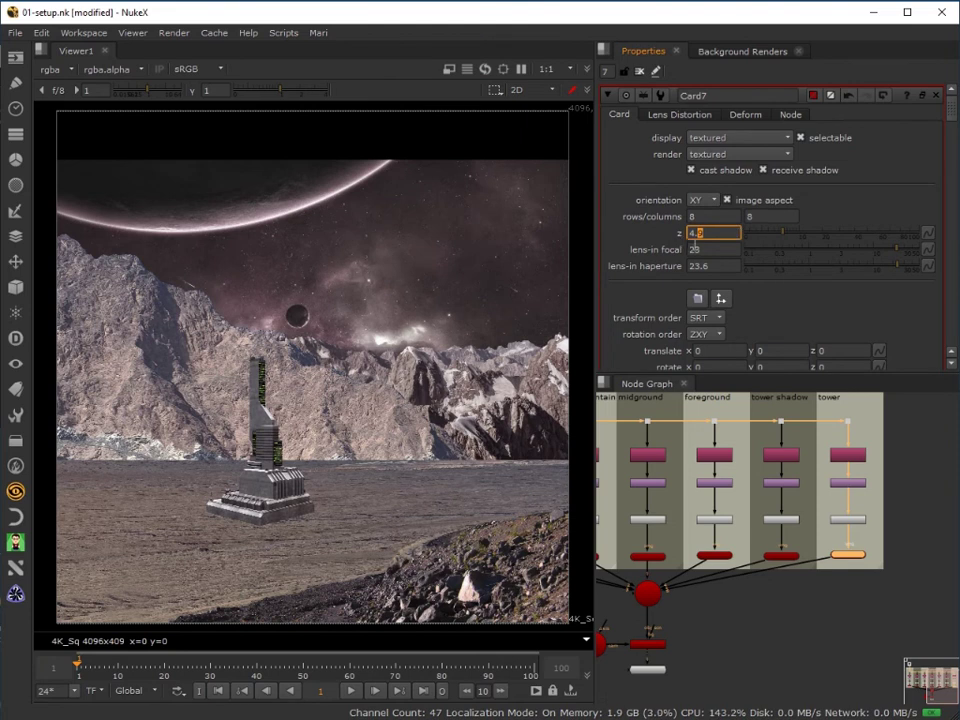
# Adjust the z distance of the tower shadow layer's card to 4.91.
pyautogui.click(784, 557)
pyautogui.click(692, 234)
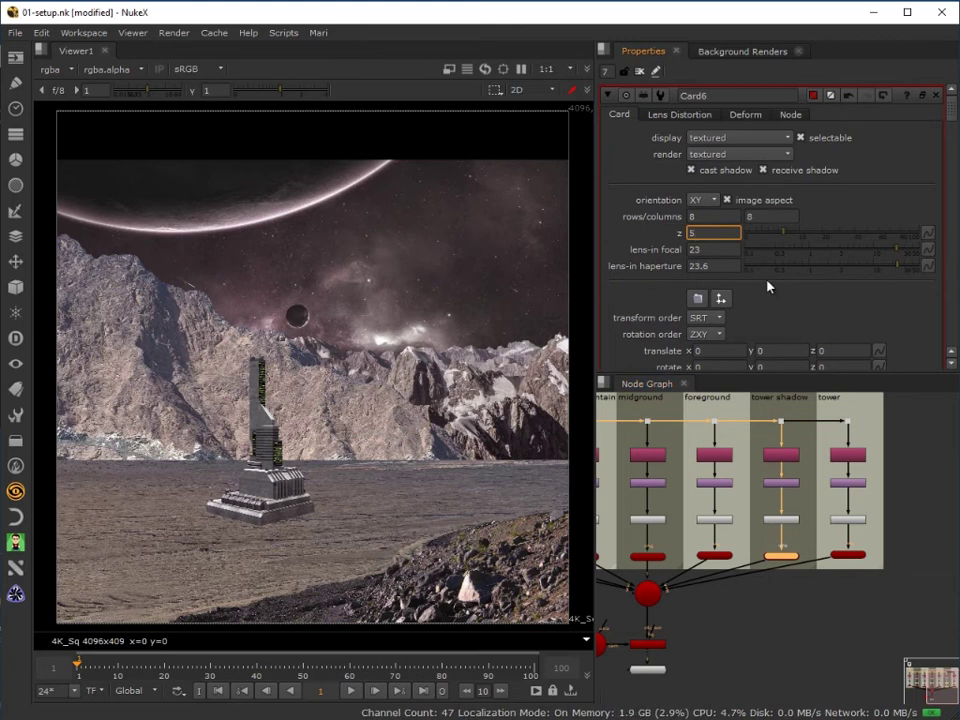
pyautogui.press('BackSpace')
pyautogui.write('4.')
pyautogui.press('Up')
pyautogui.press('Up')
pyautogui.press('Up')
pyautogui.press('Up')
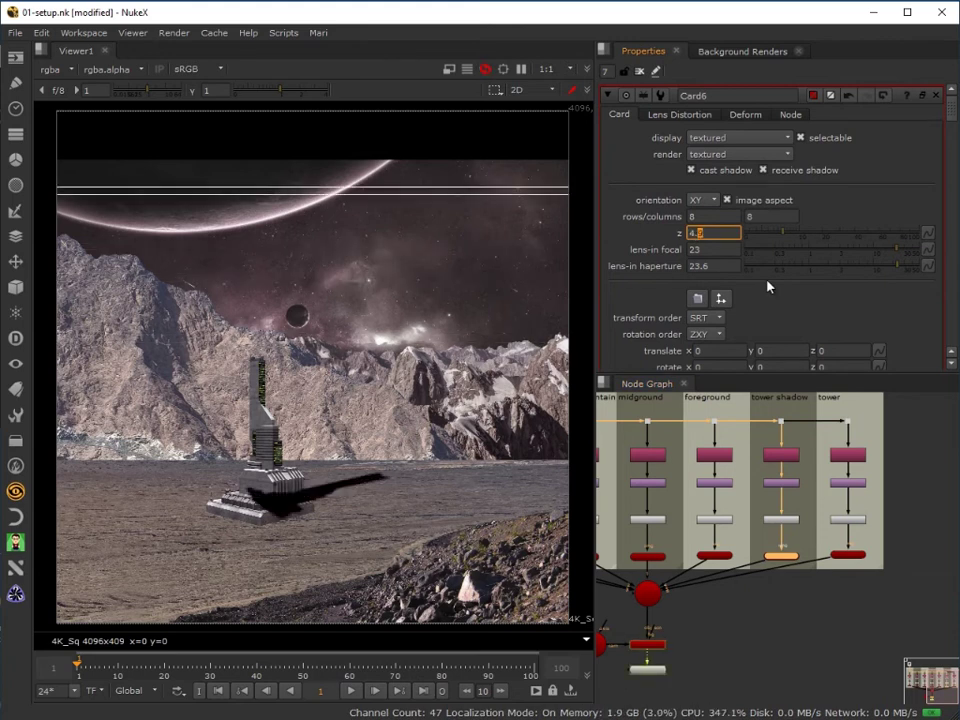
pyautogui.press('Down')
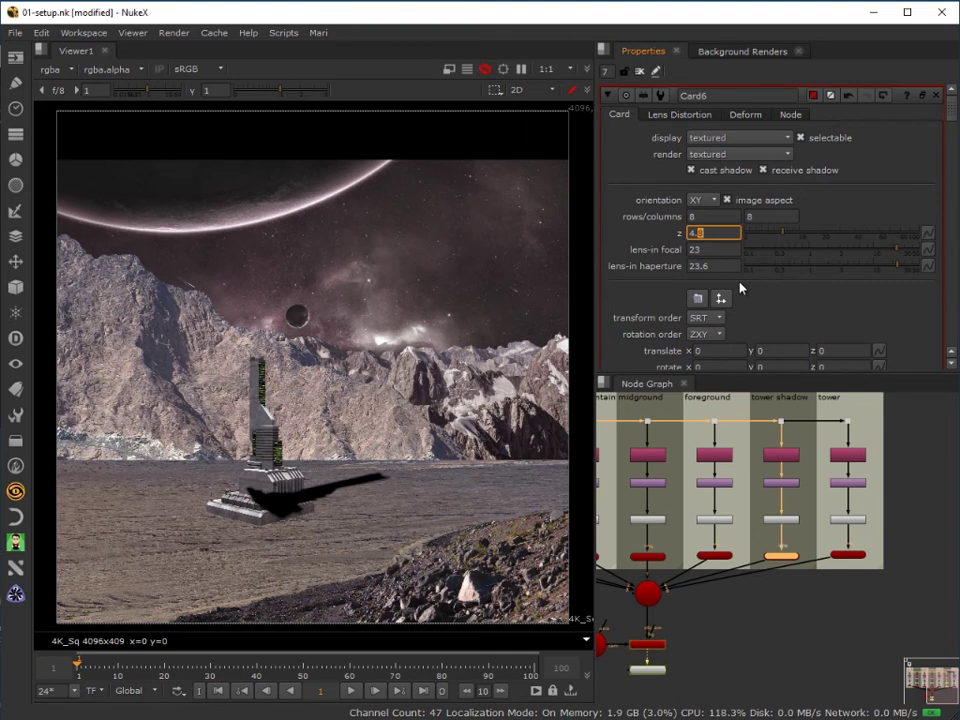
pyautogui.press('Up')
pyautogui.press('Right')
pyautogui.press('Up')
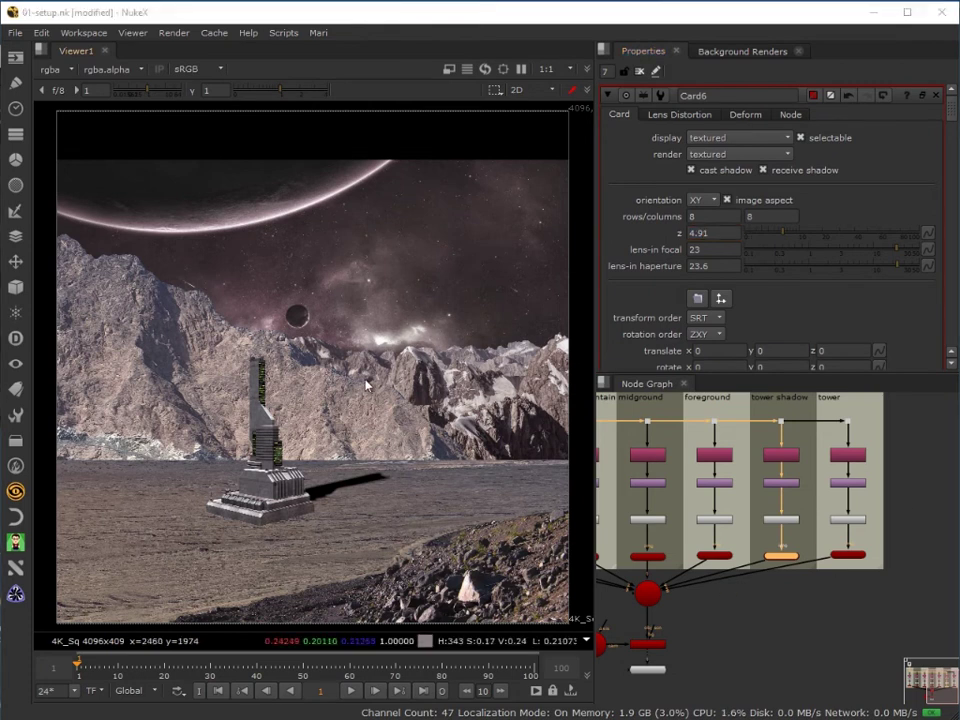
# Compare the ScanlineRender output with the original source painting in the viewer.
pyautogui.moveTo(710, 620); pyautogui.dragTo(821, 589)
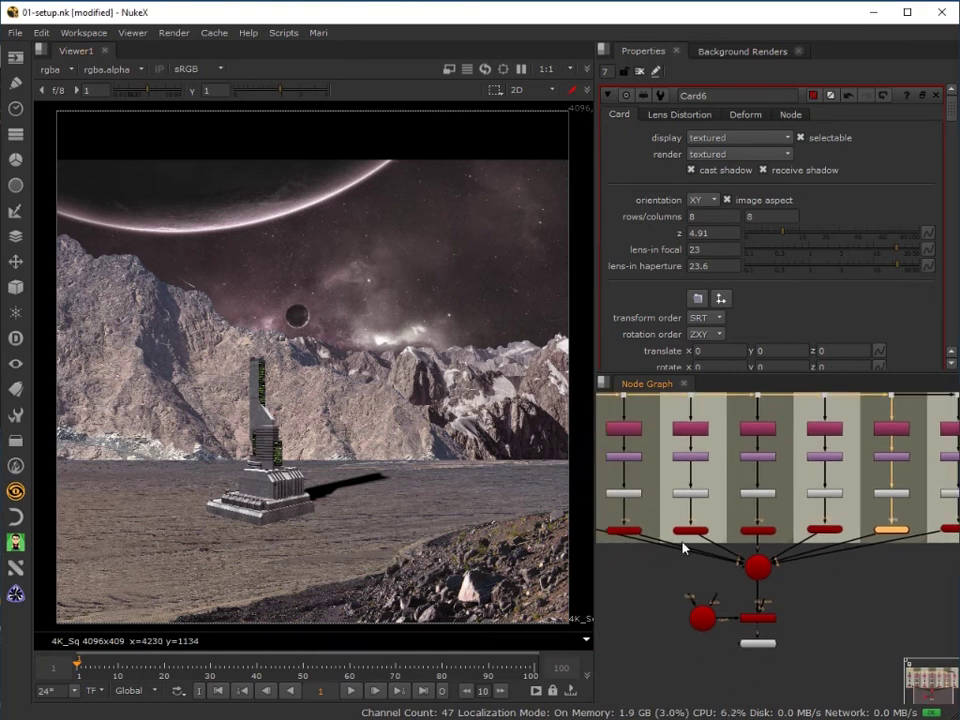
pyautogui.moveTo(757, 643); pyautogui.dragTo(758, 654)
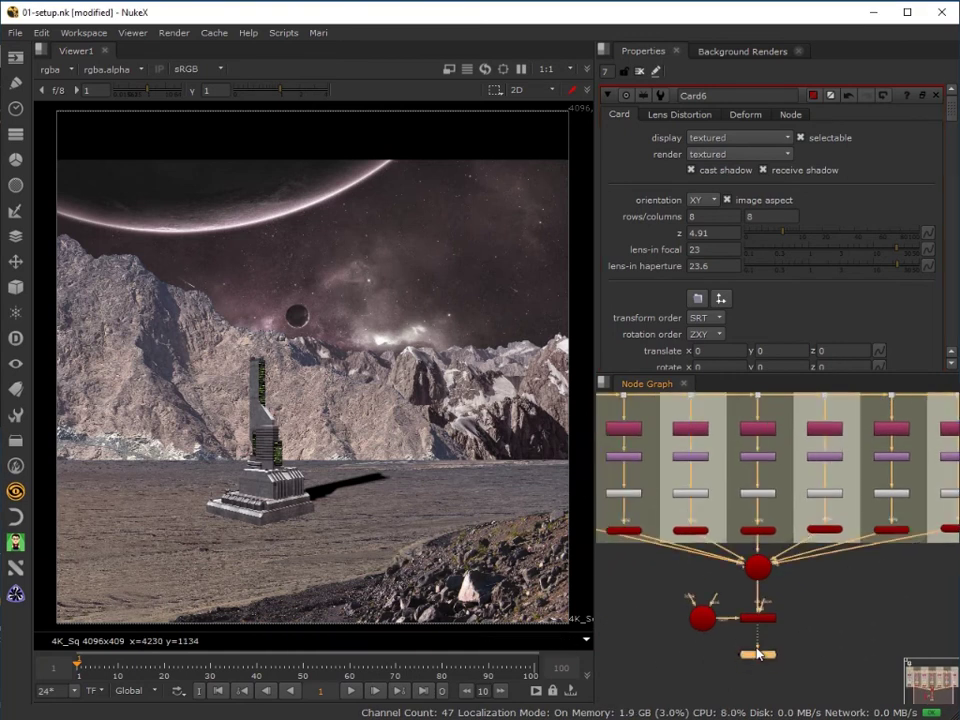
pyautogui.click(752, 618)
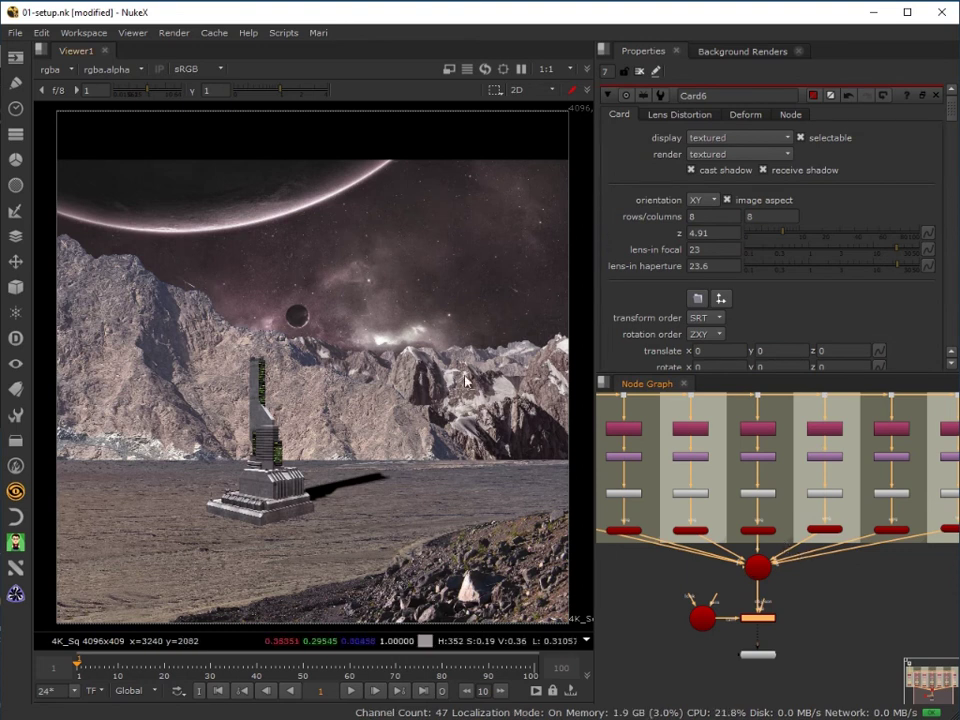
pyautogui.scroll(-1, 656, 597)
pyautogui.moveTo(681, 606); pyautogui.dragTo(763, 658)
pyautogui.click(667, 422)
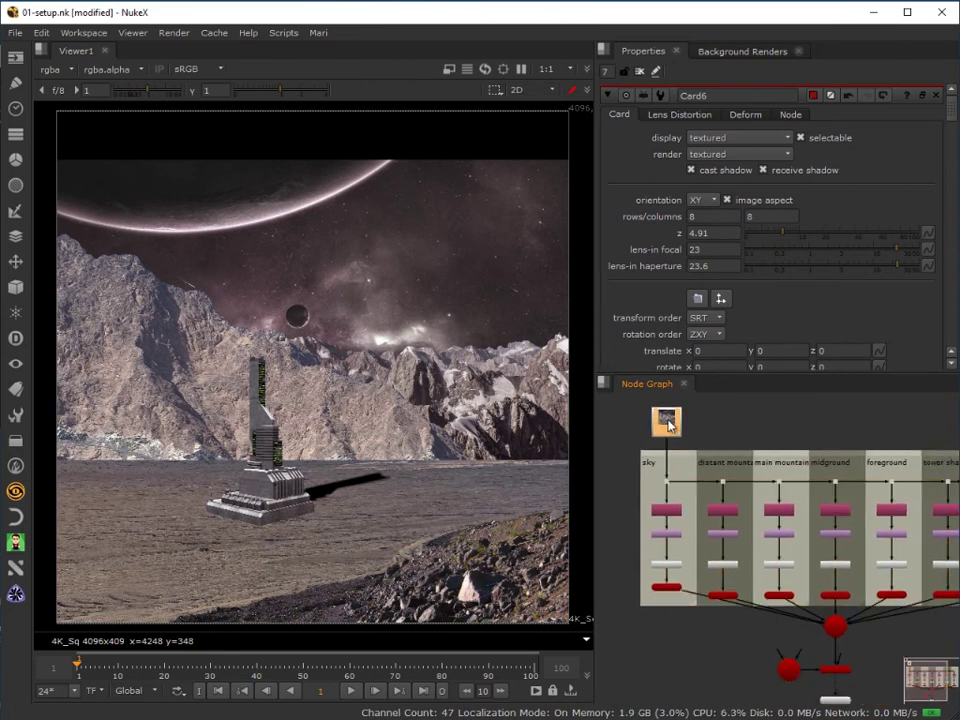
pyautogui.press('1')
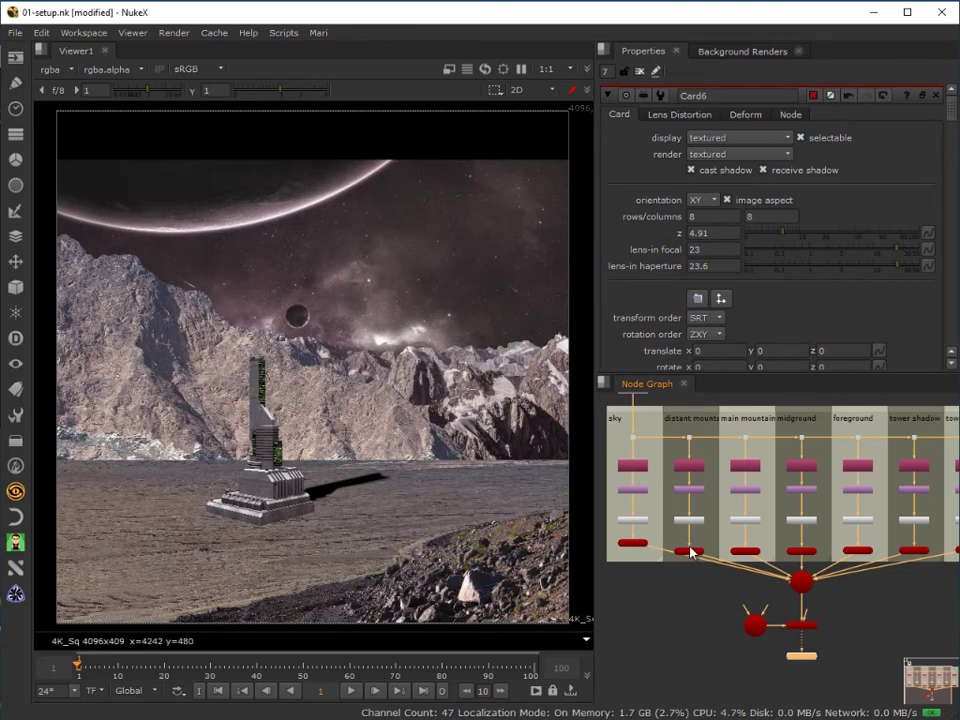
# Align the sky card's node with the row of other cards and inspect the render up close.
pyautogui.click(632, 551)
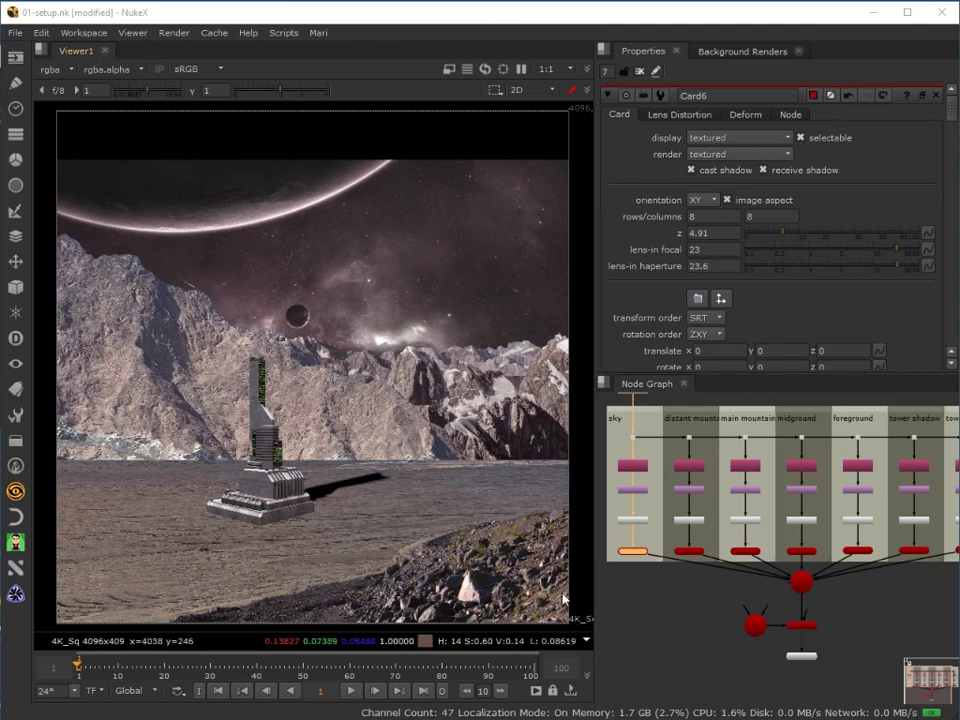
pyautogui.scroll(-2, 566, 598)
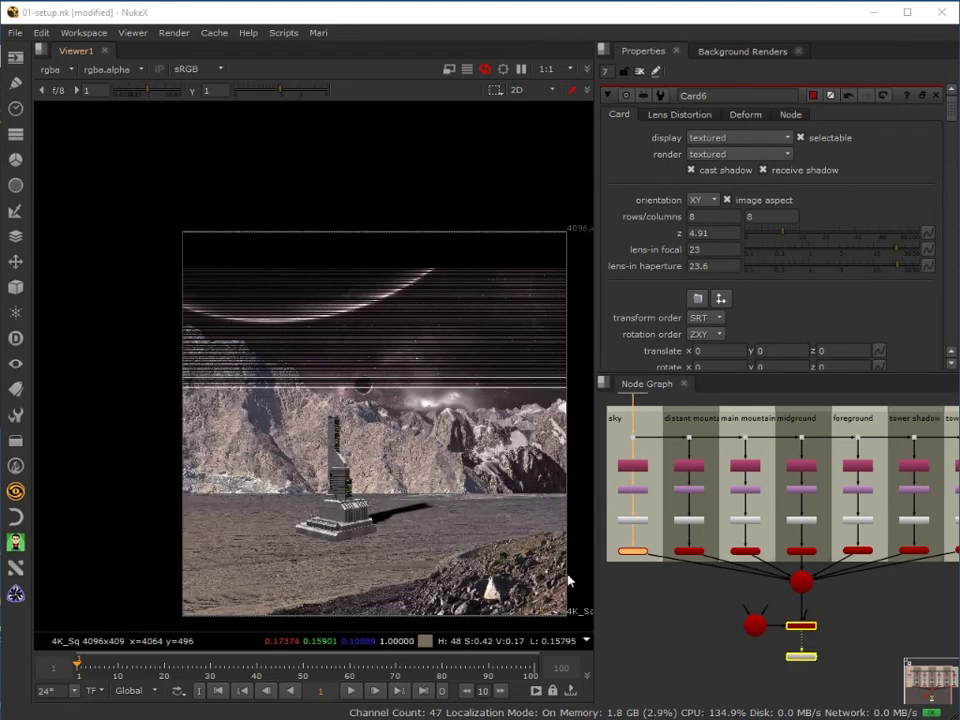
pyautogui.scroll(2, 561, 569)
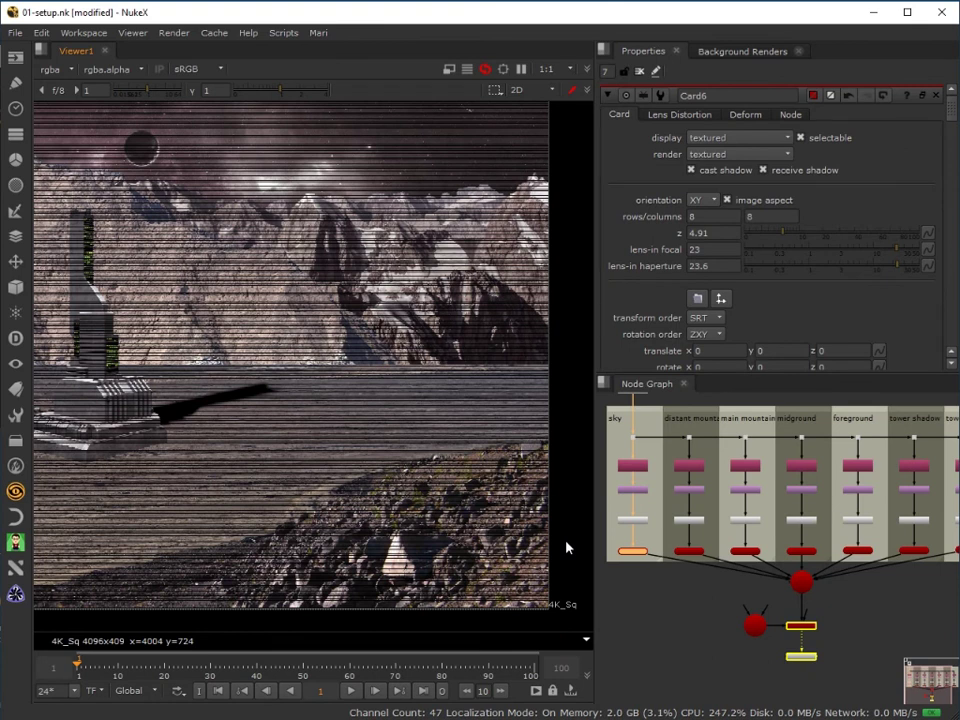
# Turn on proxy mode for the viewer so the projected scene renders at reduced resolution.
pyautogui.click(676, 636)
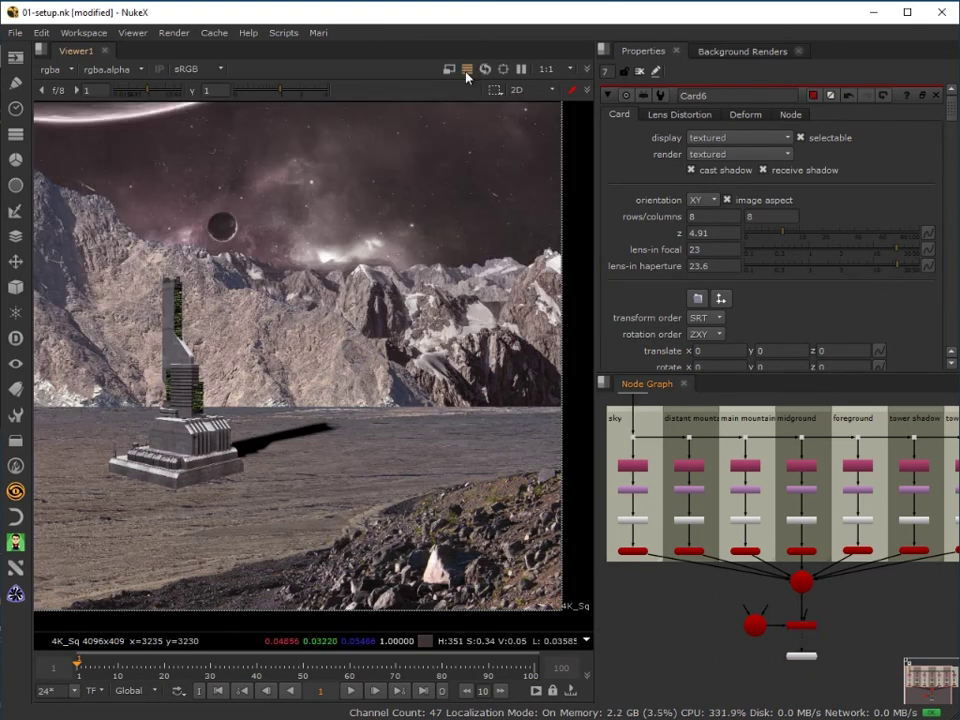
pyautogui.click(450, 72)
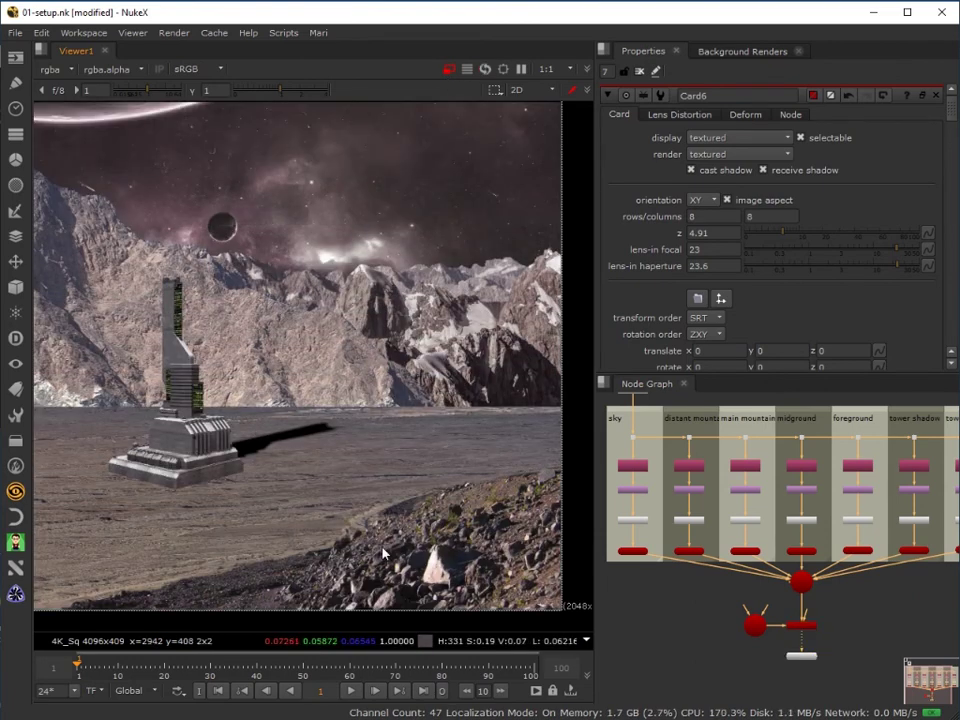
# Add a Reformat node beside the ScanlineRender and connect it to the renderer's bg input.
pyautogui.click(738, 598)
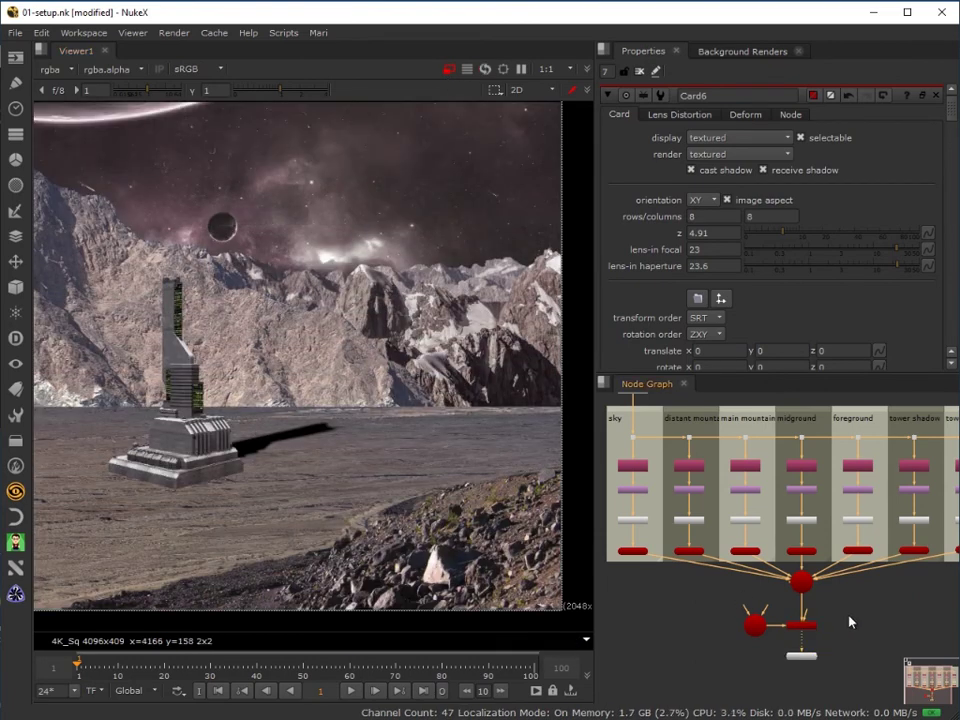
pyautogui.press('Tab')
pyautogui.write('reform')
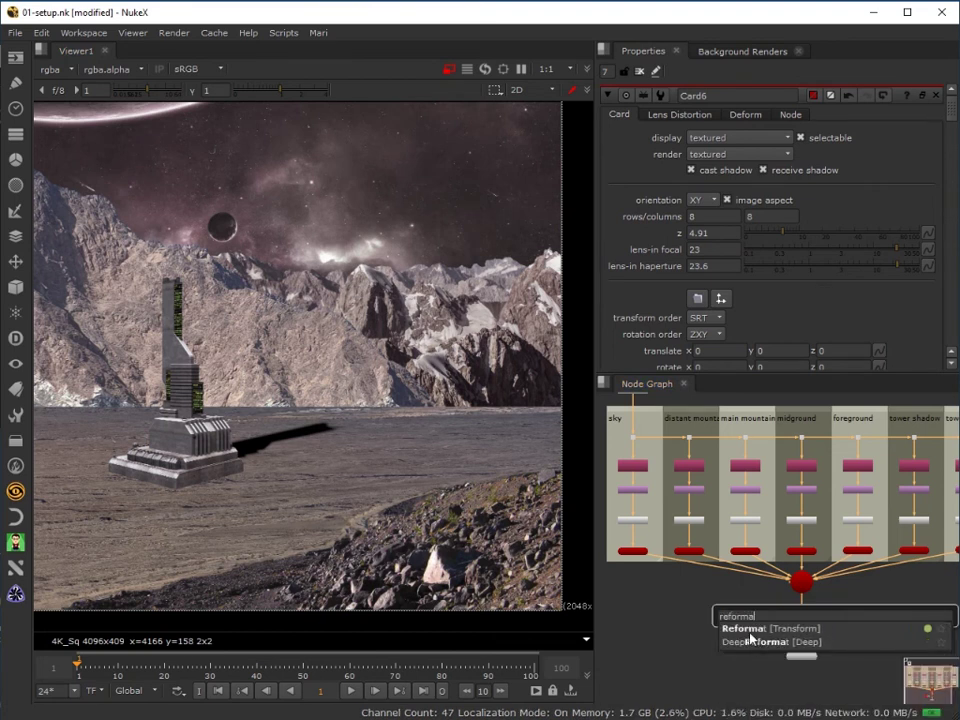
pyautogui.press('Return')
pyautogui.scroll(5, 836, 636)
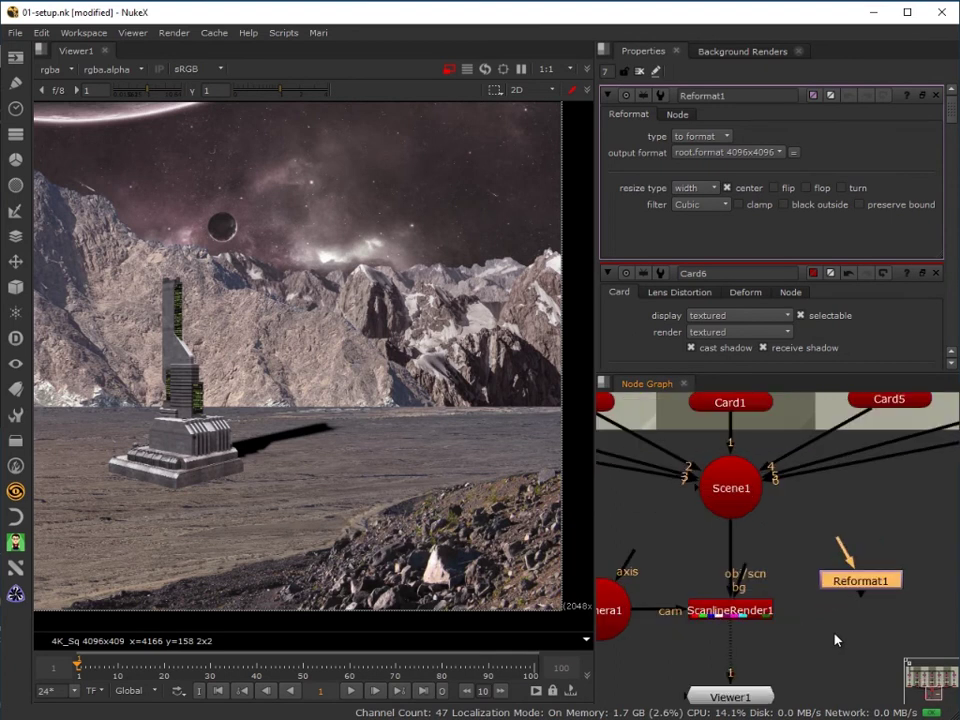
pyautogui.moveTo(740, 582); pyautogui.dragTo(848, 612)
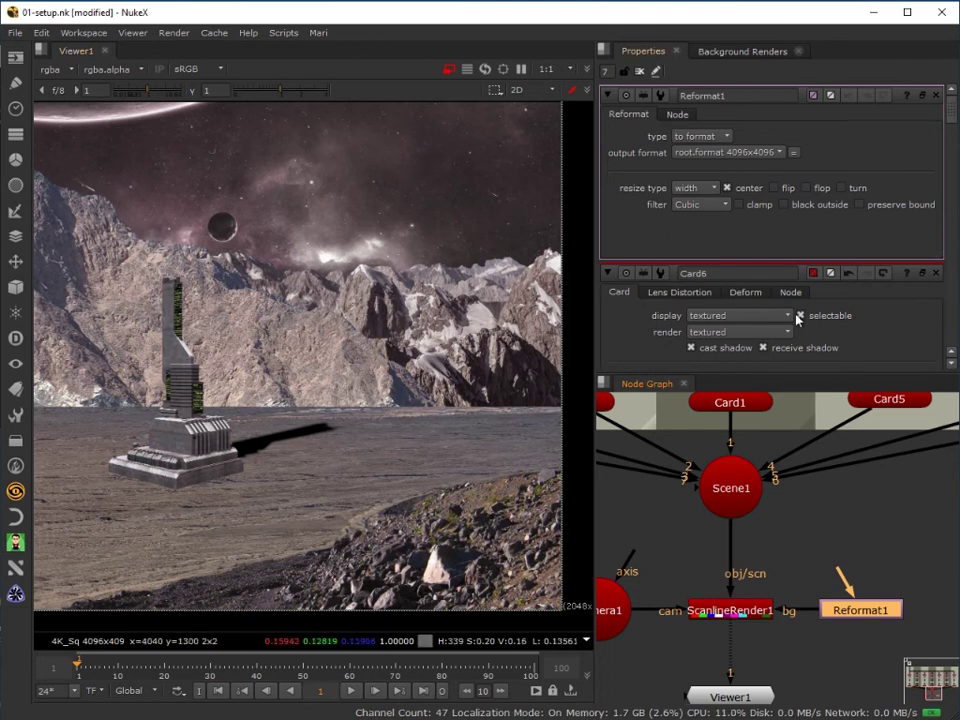
# Set the Reformat node's output format to HD_1080 1920x1080 and straighten its position beside the ScanlineRender.
pyautogui.click(748, 158)
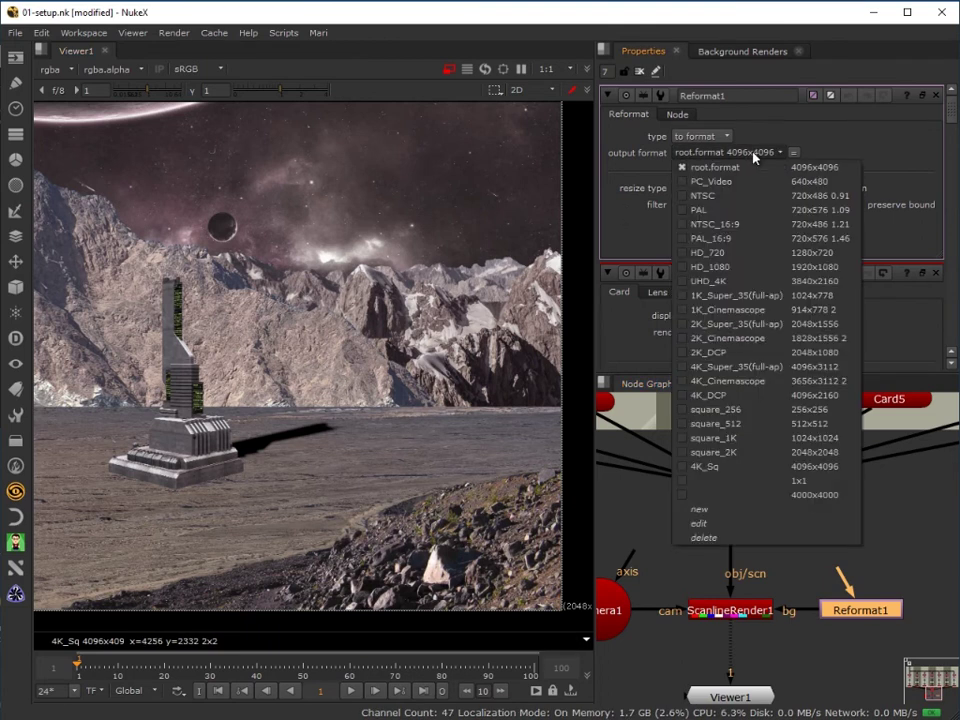
pyautogui.click(758, 268)
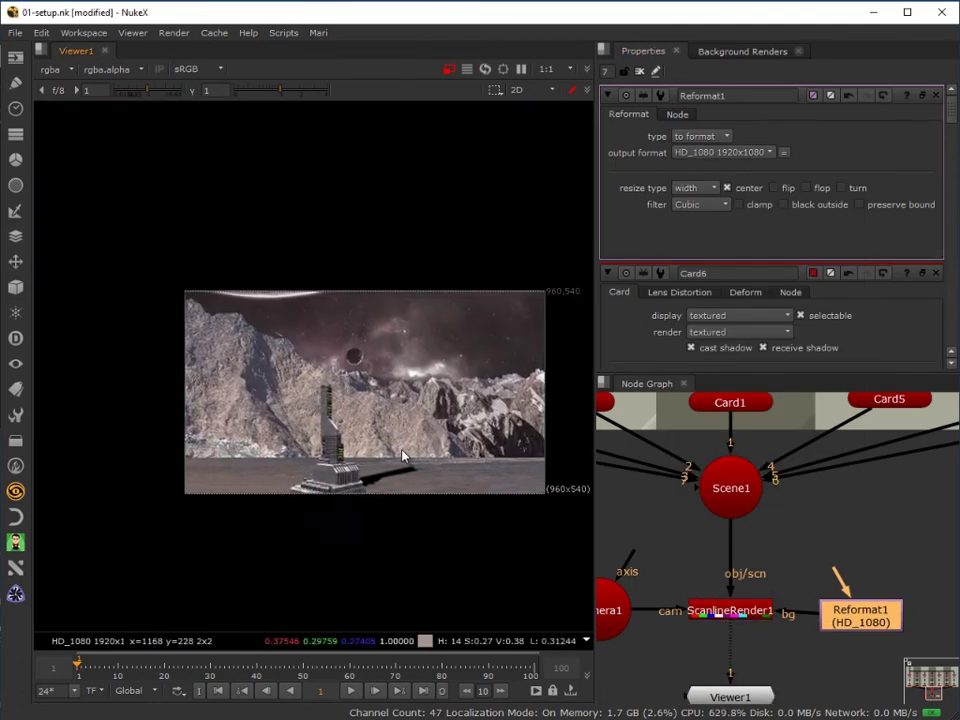
pyautogui.scroll(1, 400, 458)
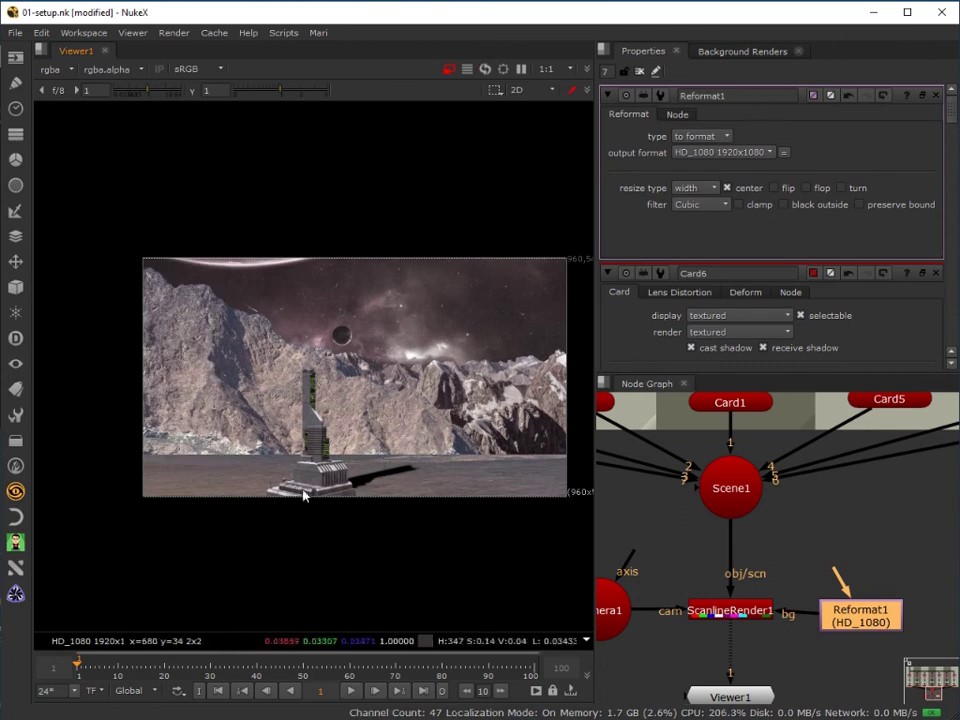
pyautogui.moveTo(855, 617); pyautogui.dragTo(865, 611)
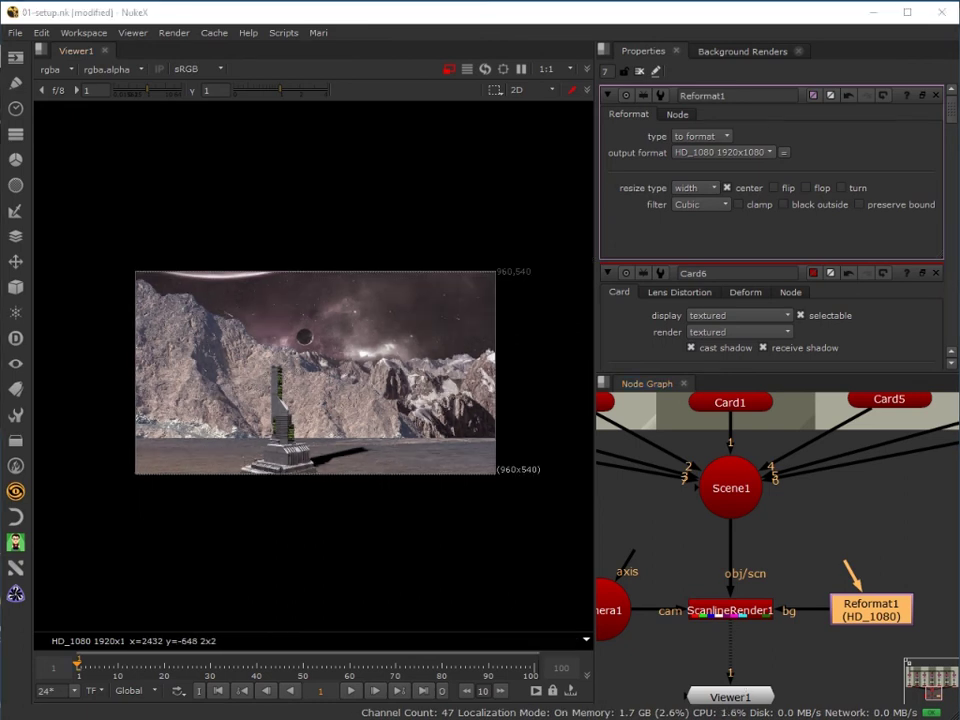
# Add a Crop node after the ScanlineRender and line it up between the renderer and the viewer.
pyautogui.click(751, 616)
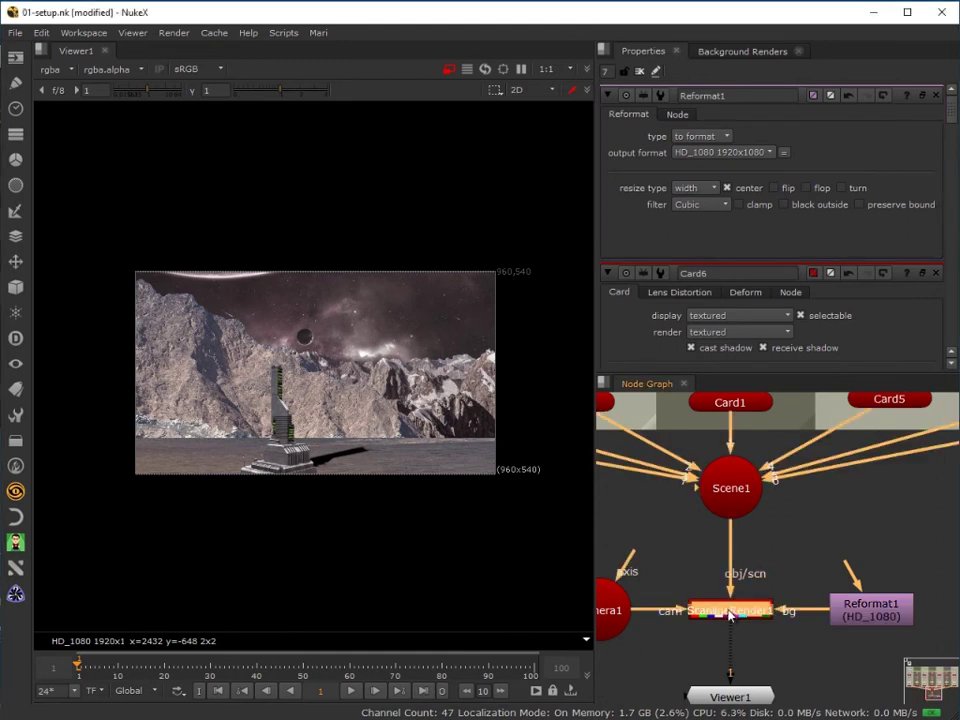
pyautogui.press('Tab')
pyautogui.write('crop')
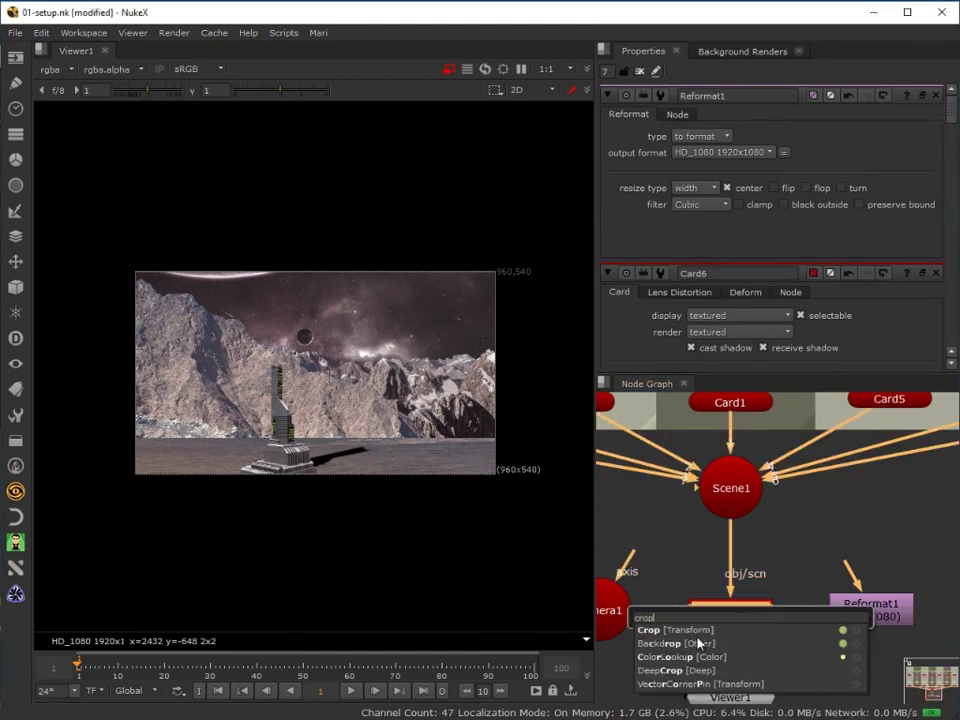
pyautogui.click(692, 638)
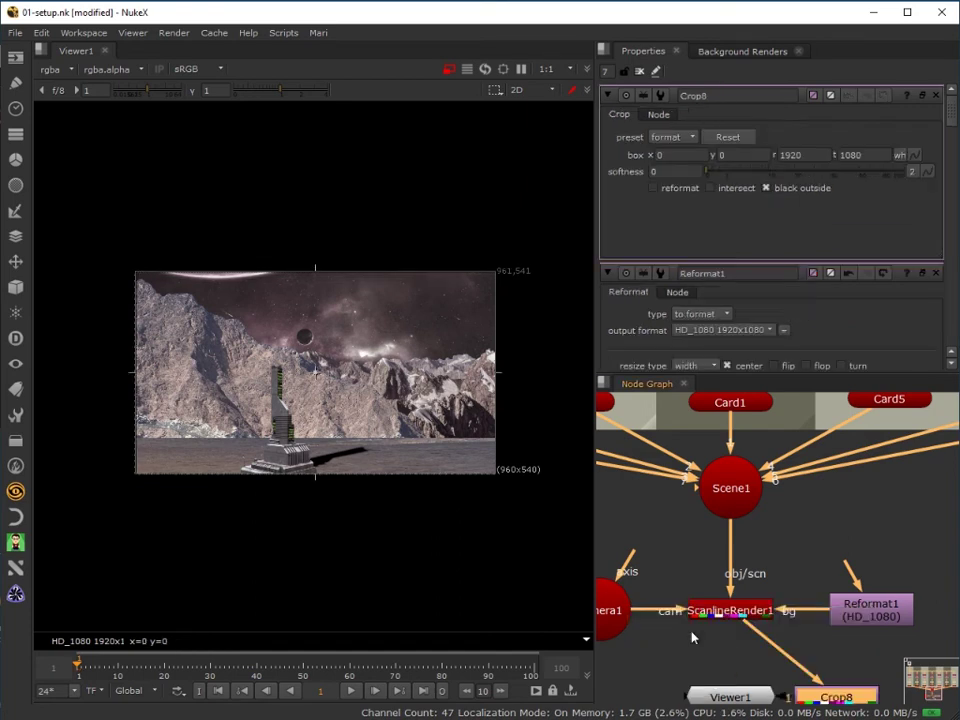
pyautogui.moveTo(855, 695); pyautogui.dragTo(758, 656)
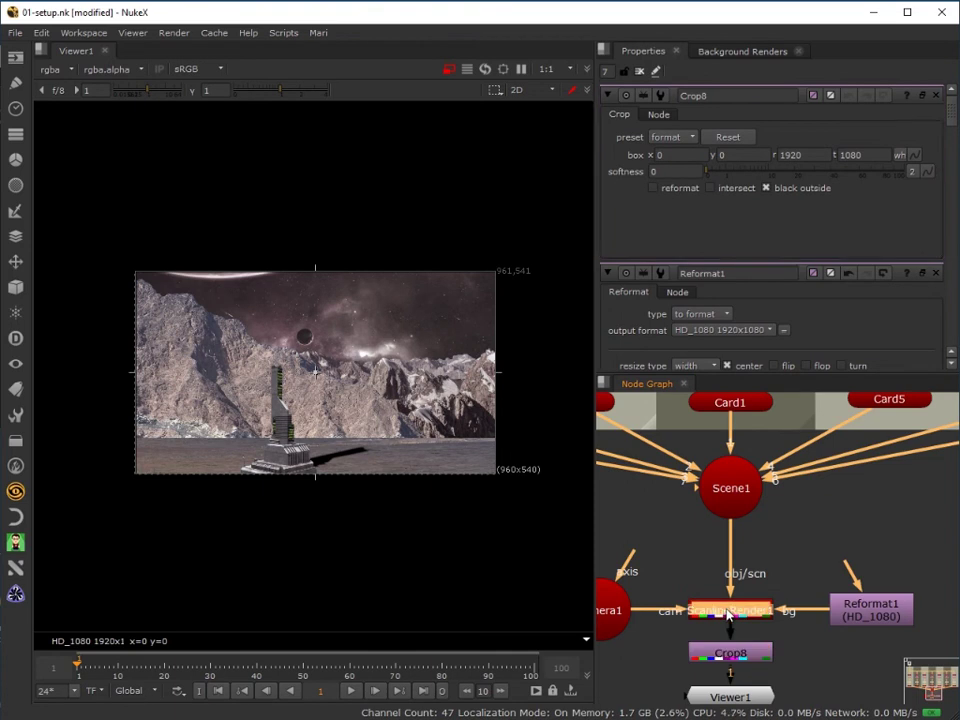
# Check the Crop node's box values against the Reformat node's output format.
pyautogui.click(857, 614)
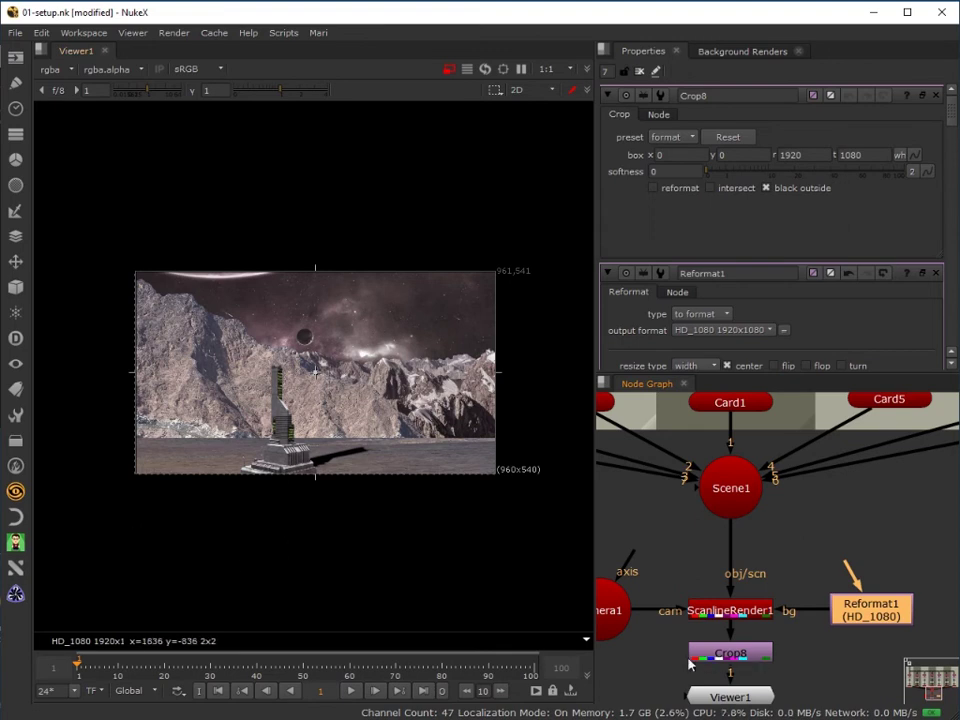
pyautogui.click(727, 656)
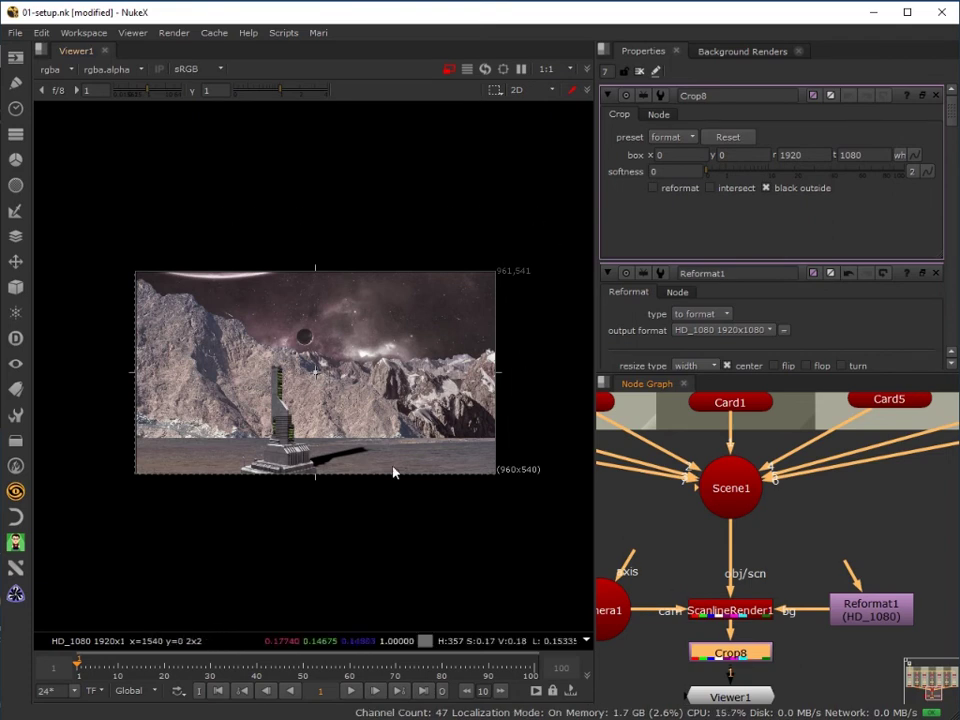
pyautogui.doubleClick(792, 155)
pyautogui.press('Tab')
pyautogui.click(658, 242)
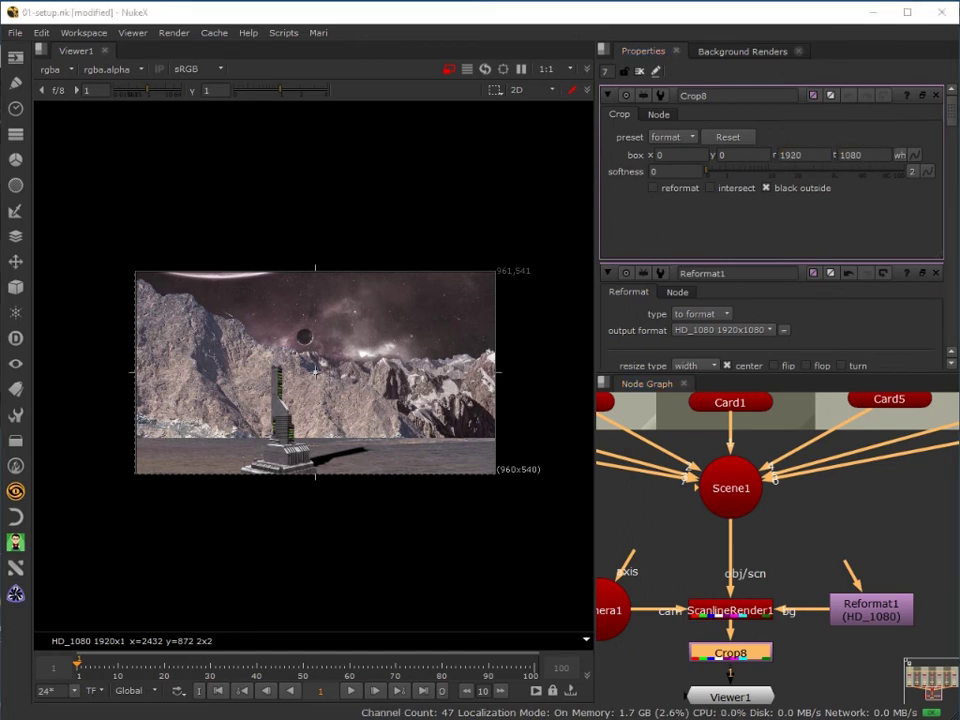
# Set keyframes at frame 1 on the translate and rotate values of the render camera.
pyautogui.doubleClick(610, 615)
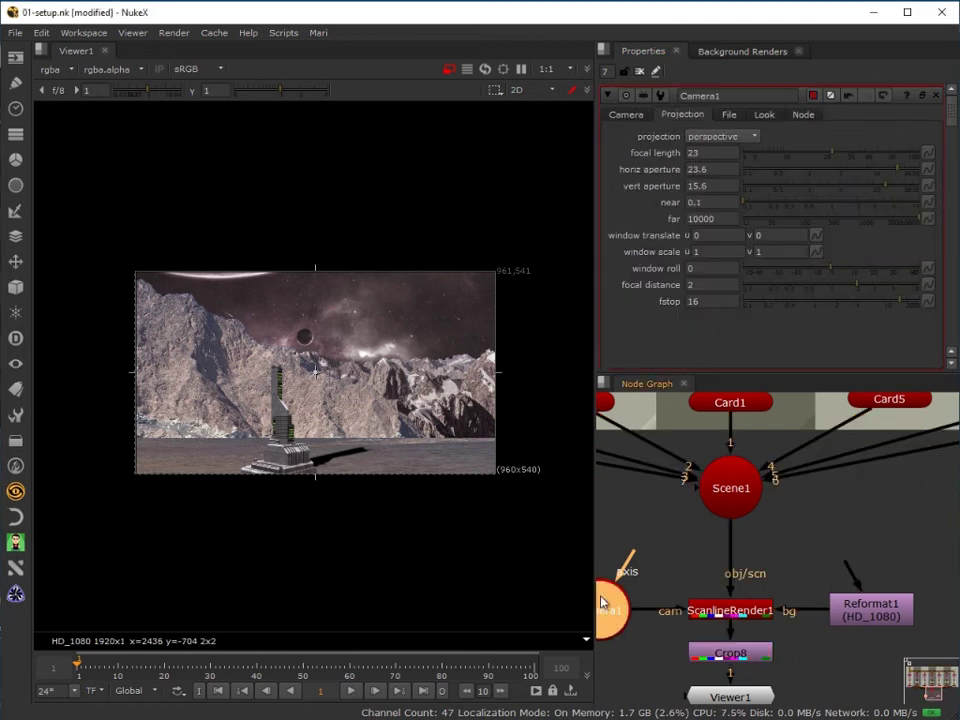
pyautogui.click(623, 116)
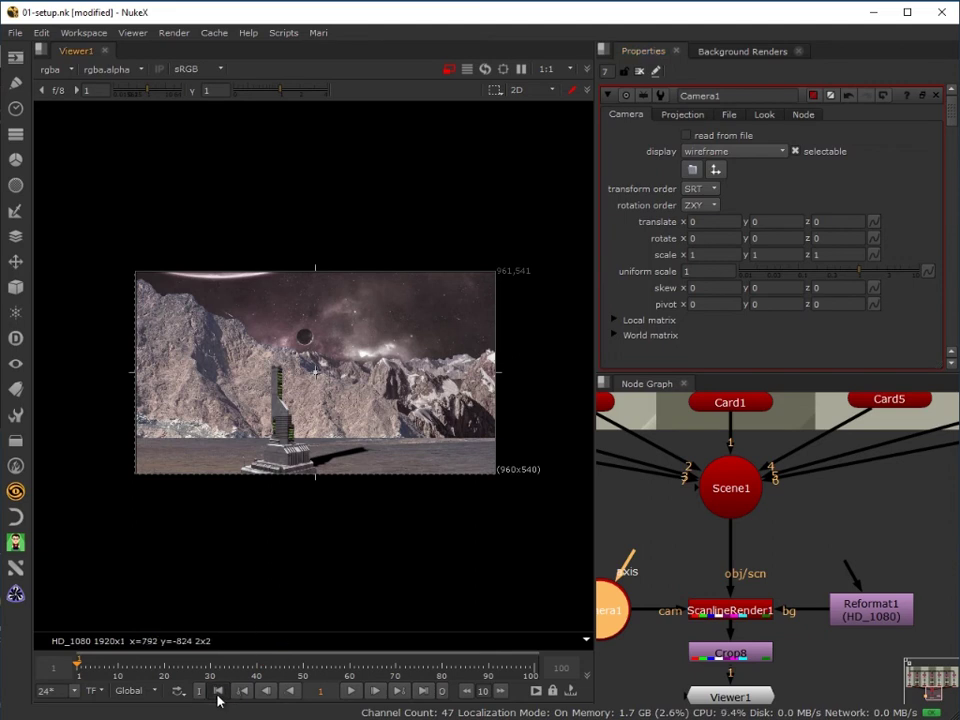
pyautogui.click(302, 665)
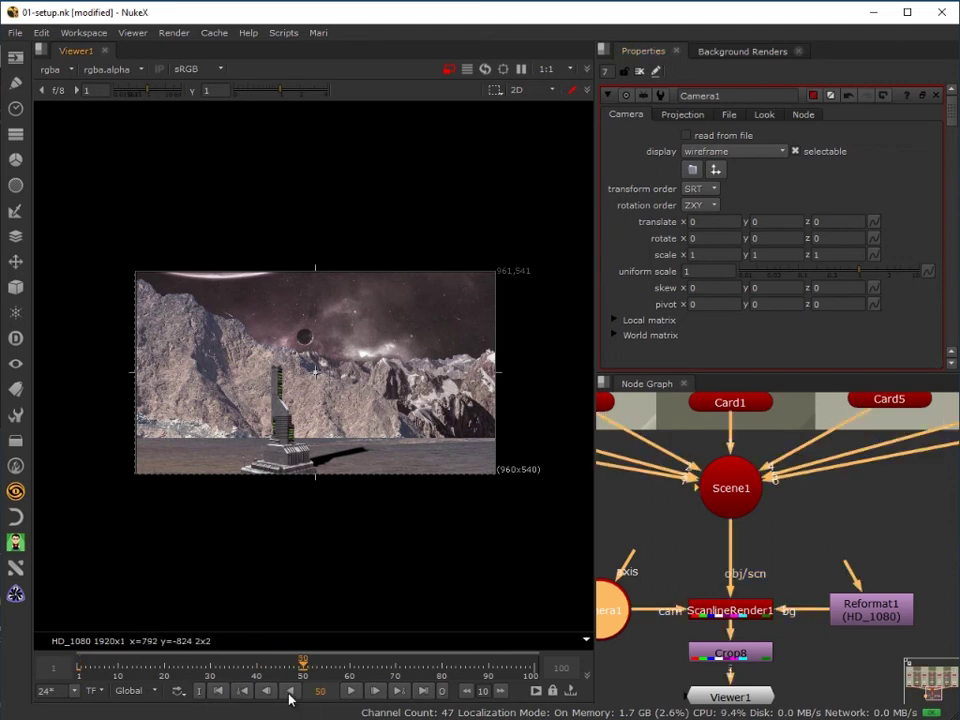
pyautogui.click(287, 691)
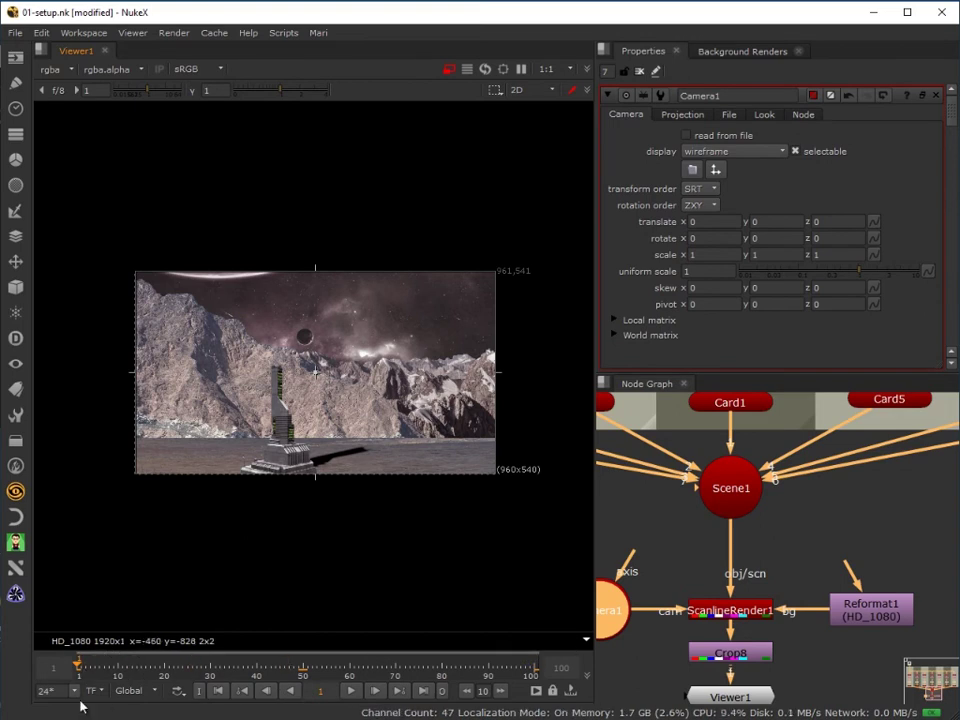
pyautogui.click(874, 222)
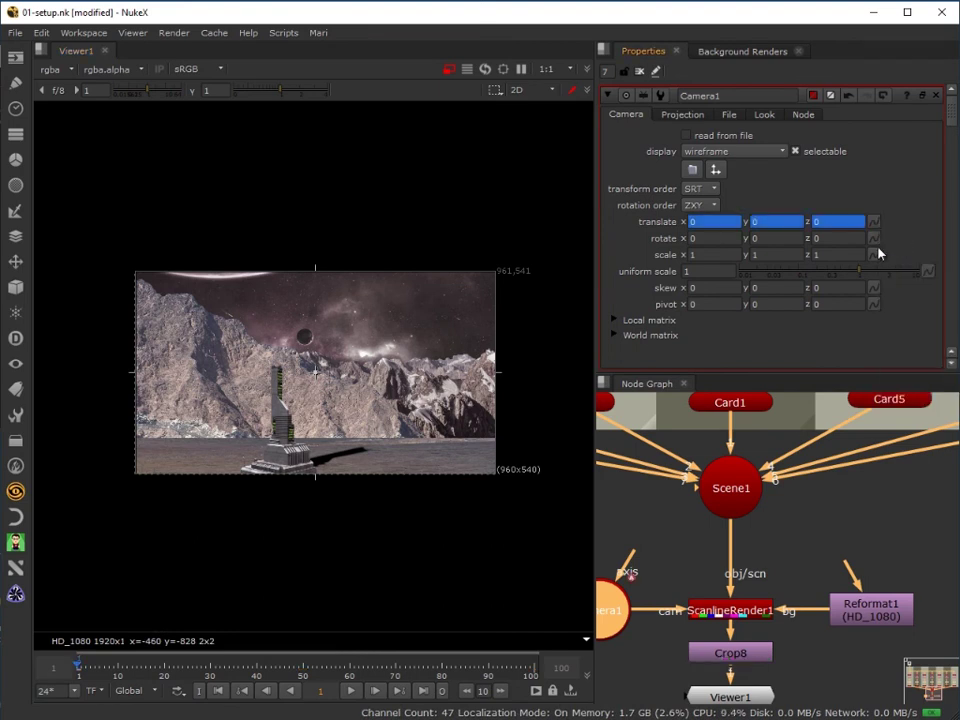
pyautogui.click(876, 238)
pyautogui.click(905, 253)
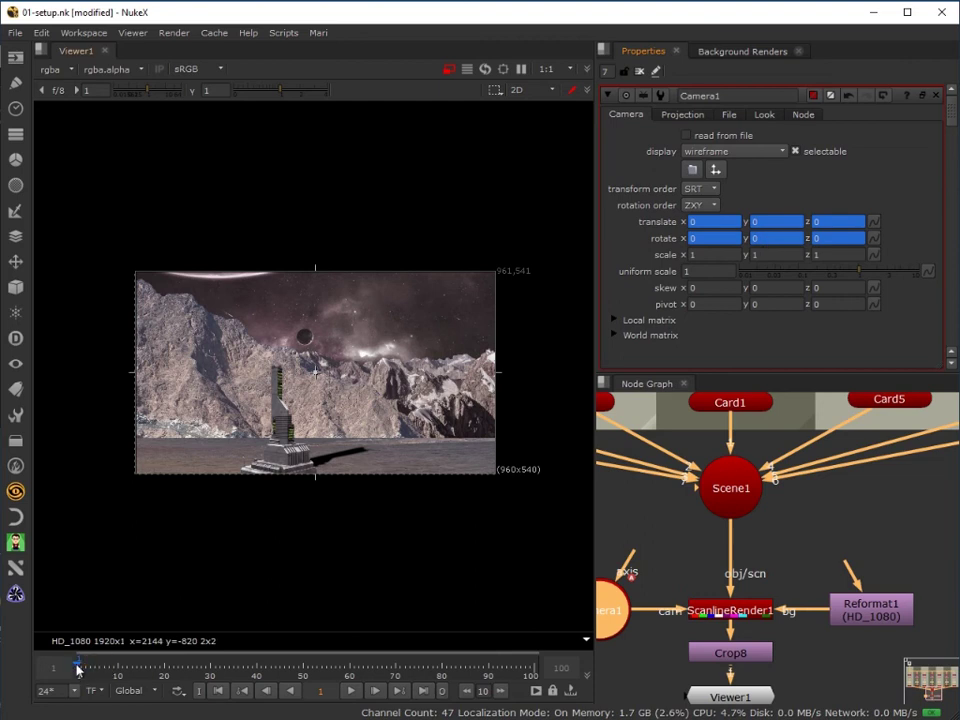
# Keyframe the camera's z translation to 1 at frame 100.
pyautogui.hotkey('shift', 'Right')
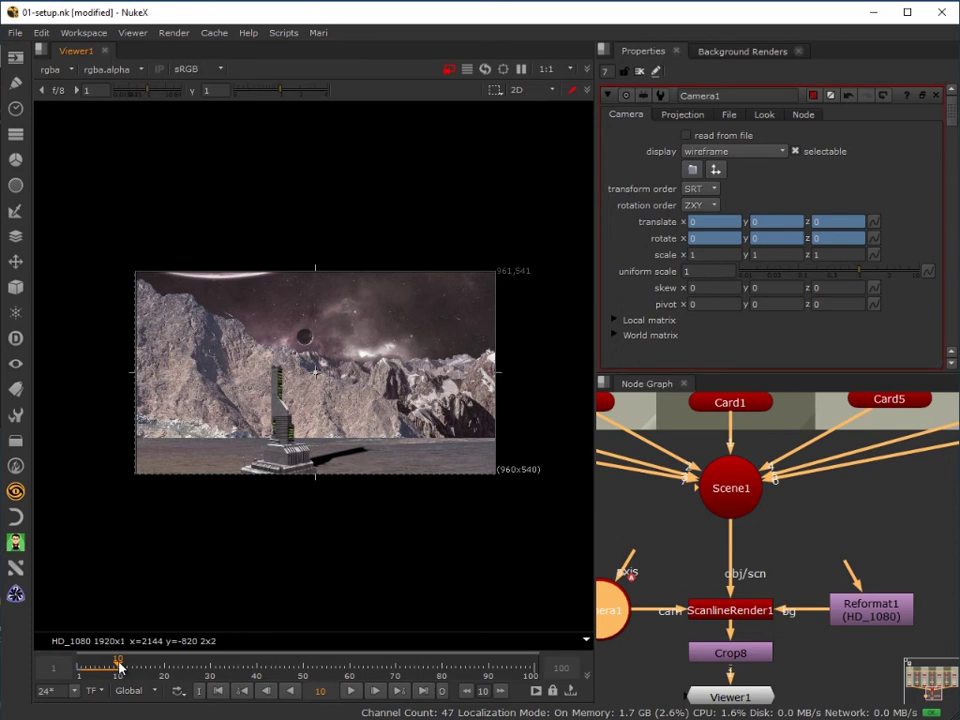
pyautogui.moveTo(81, 677); pyautogui.dragTo(78, 677)
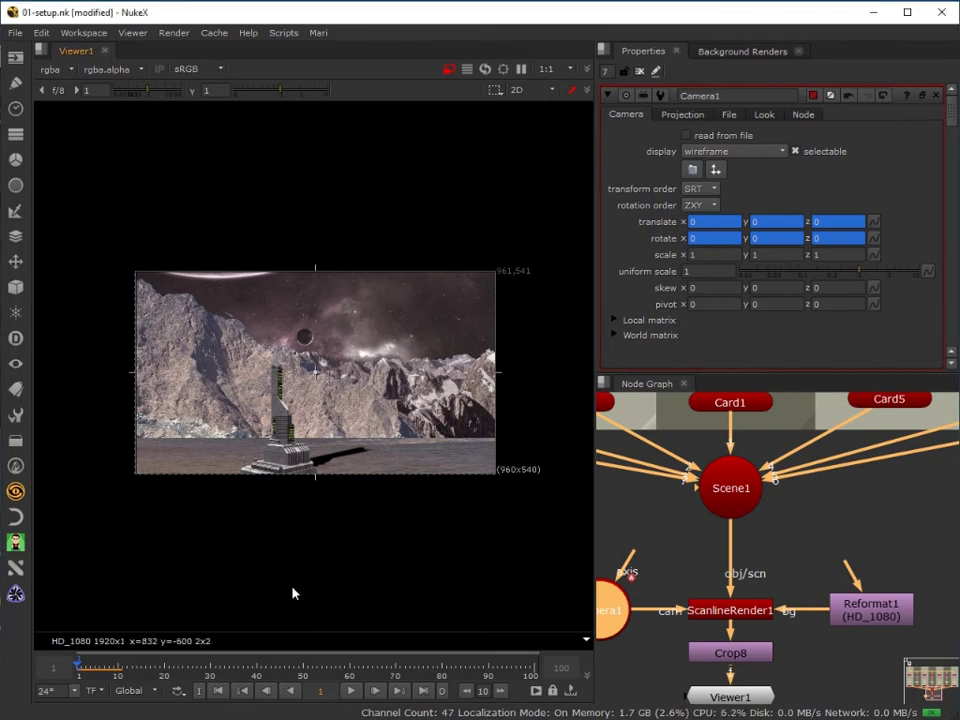
pyautogui.press('End')
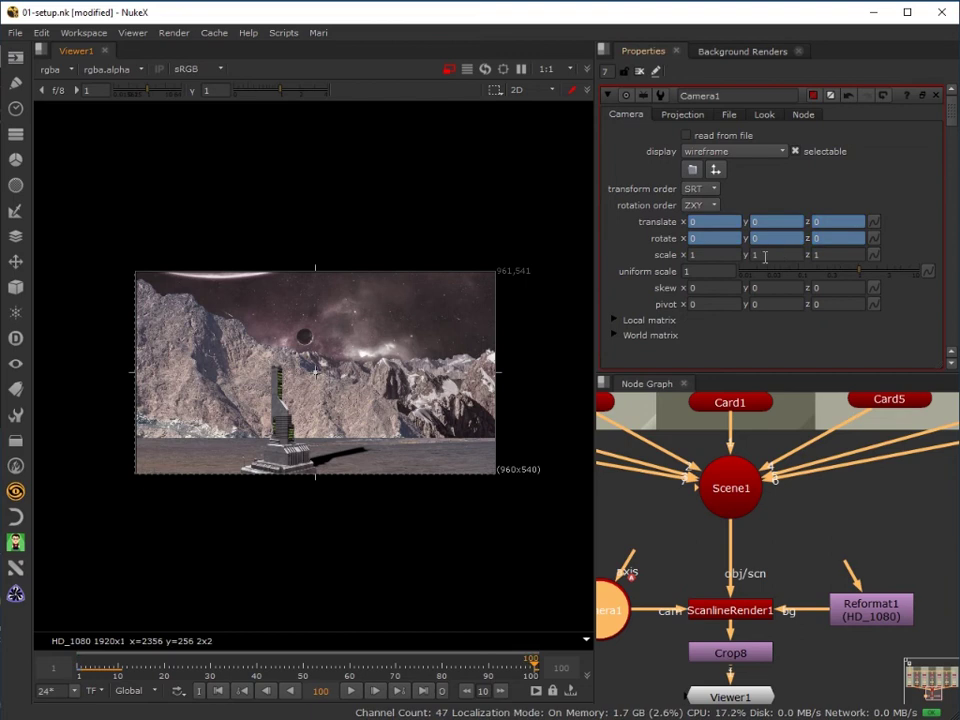
pyautogui.click(829, 229)
pyautogui.write('1')
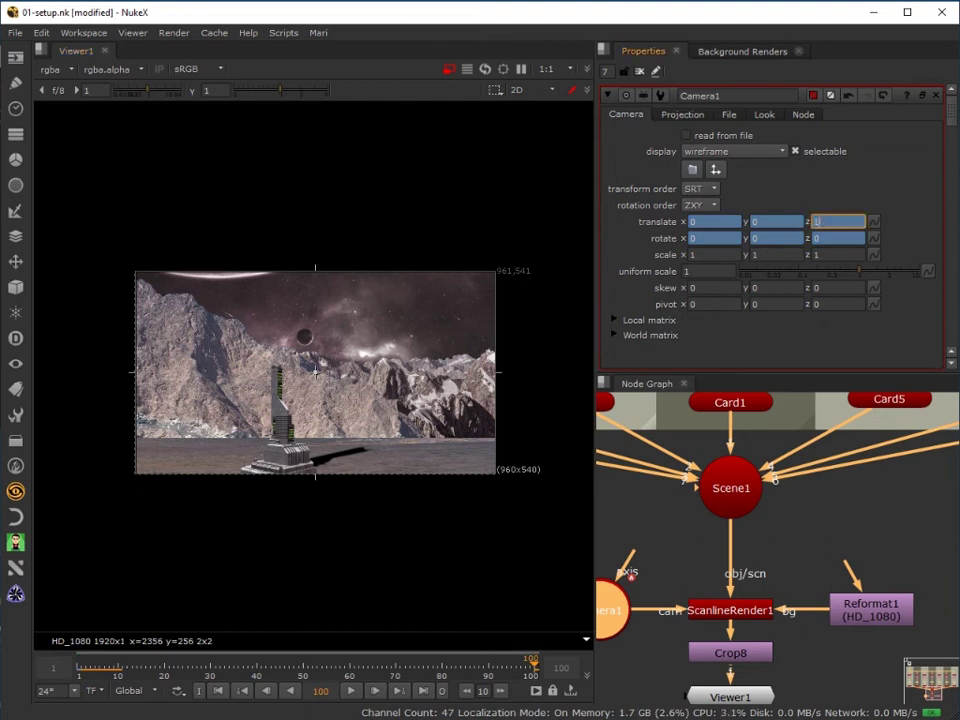
pyautogui.press('Return')
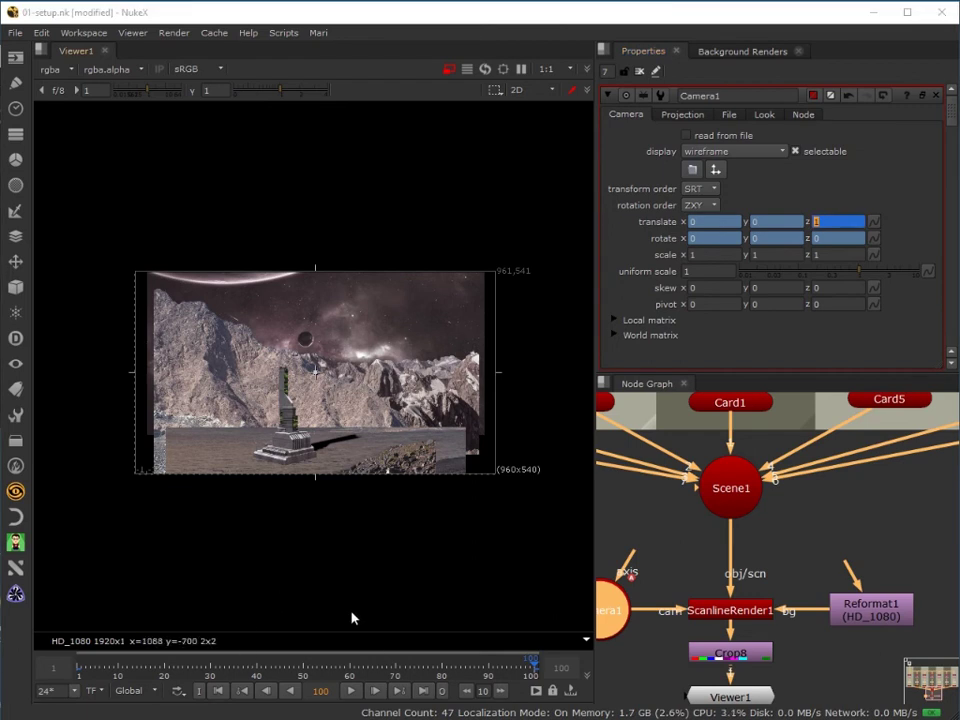
# Play and scrub through the camera animation to examine the parallax and the edges of the projected layers.
pyautogui.moveTo(512, 668); pyautogui.dragTo(102, 708)
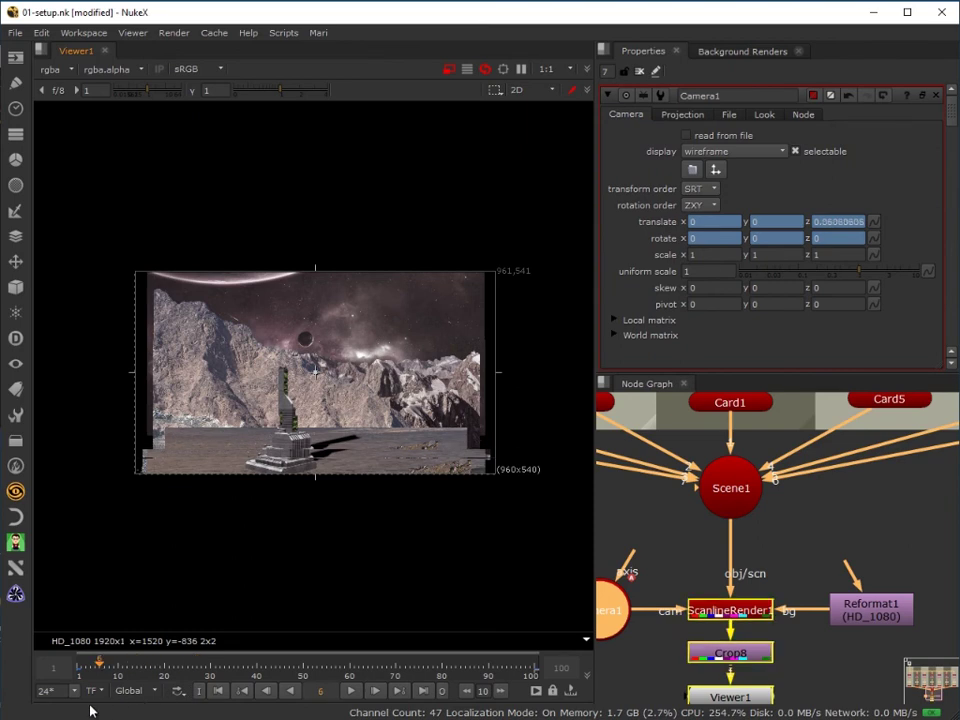
pyautogui.click(351, 691)
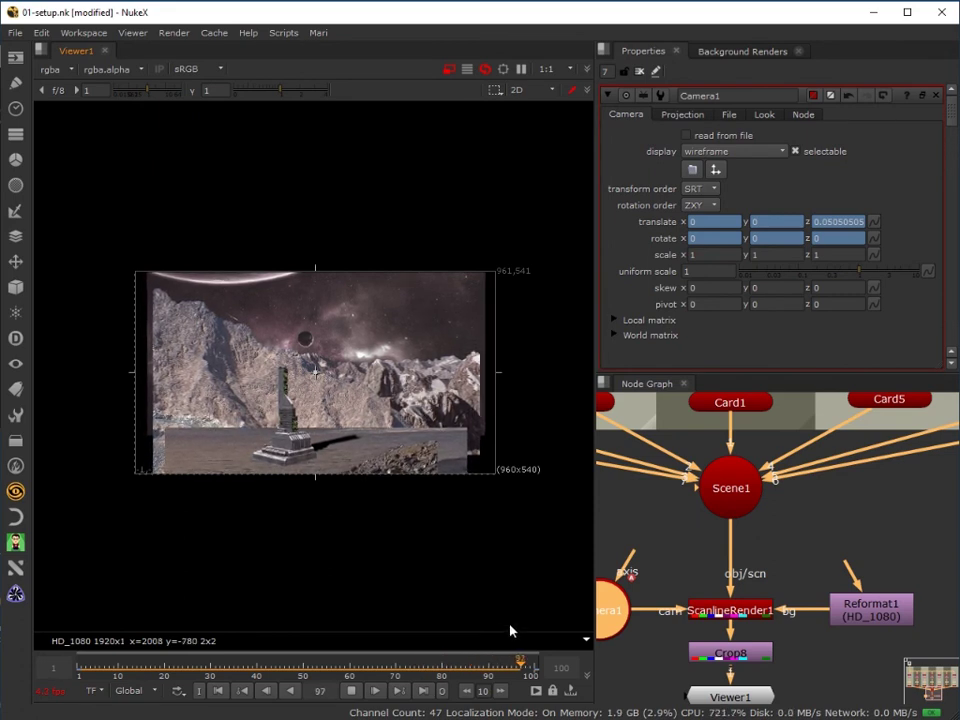
pyautogui.click(351, 690)
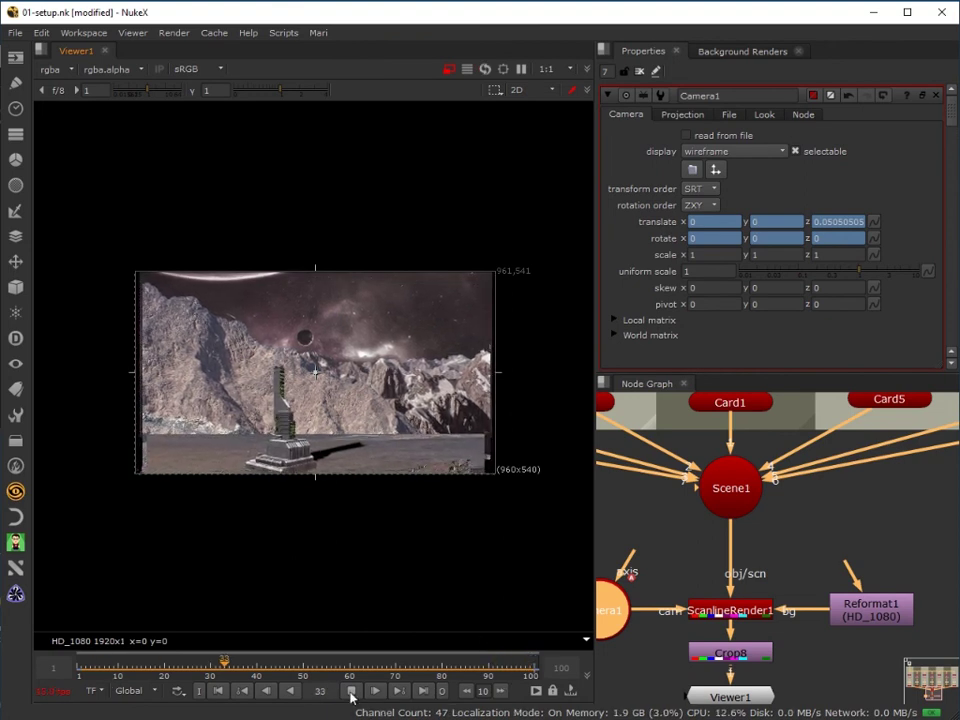
pyautogui.click(266, 690)
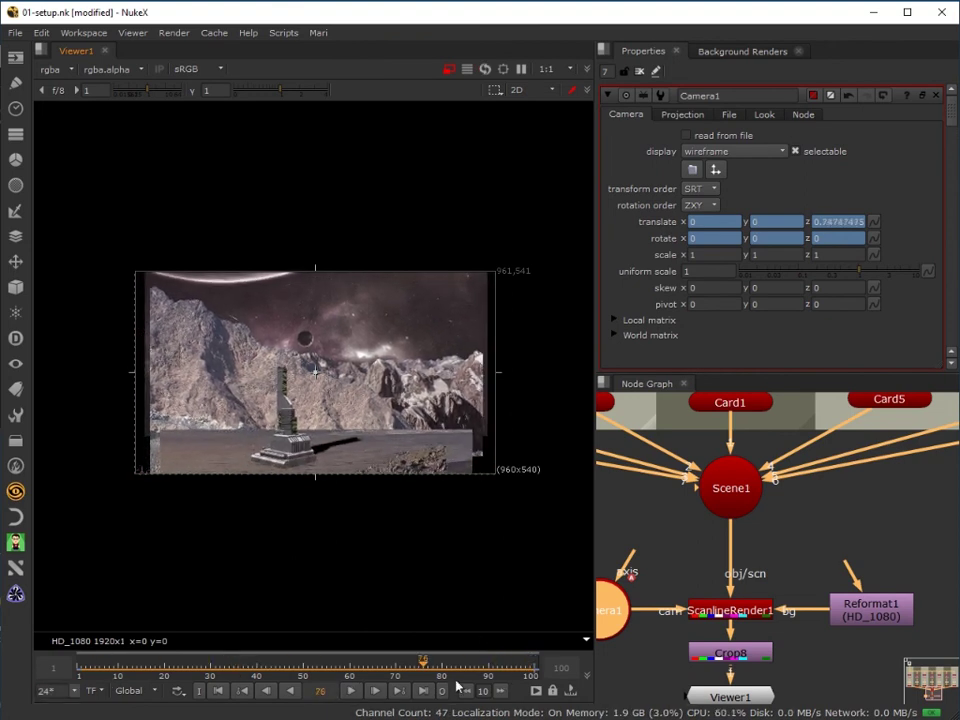
pyautogui.click(290, 690)
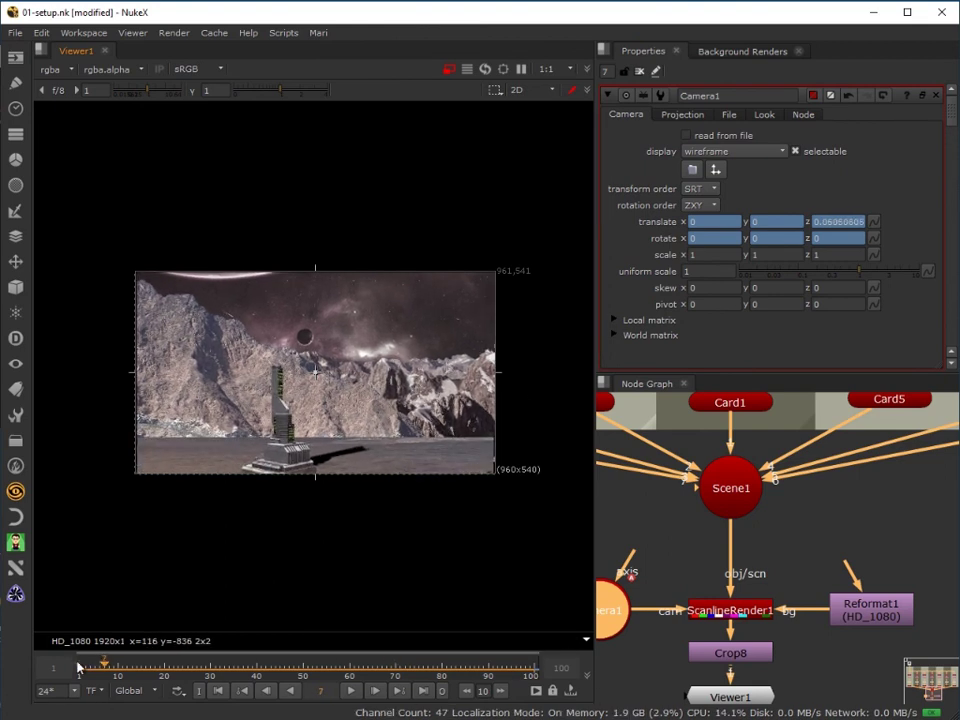
pyautogui.moveTo(97, 673); pyautogui.dragTo(540, 634)
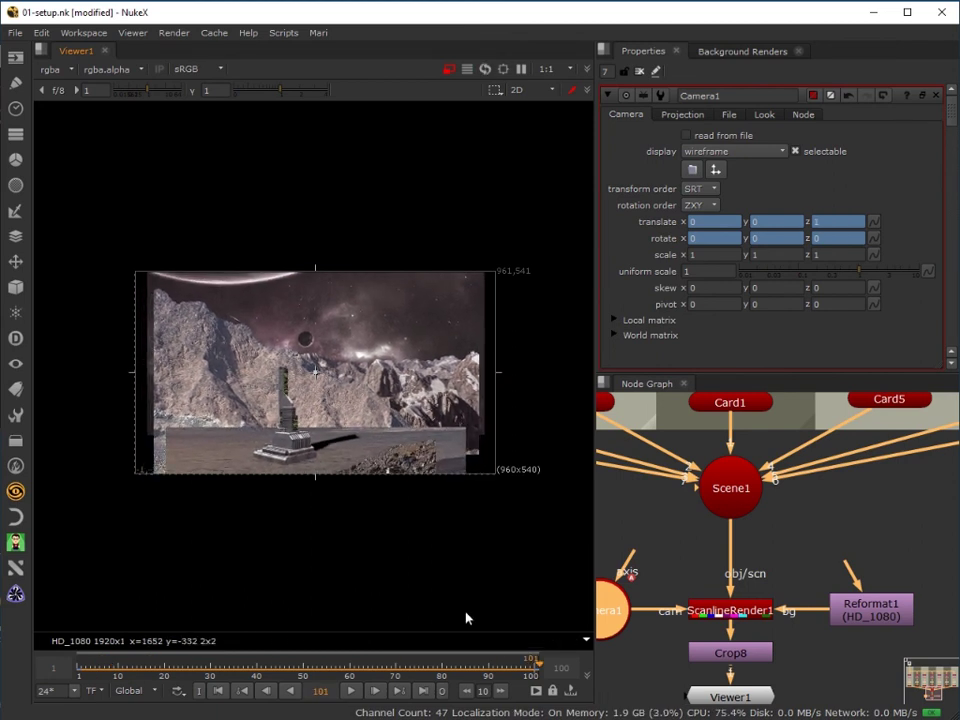
pyautogui.moveTo(455, 663); pyautogui.dragTo(404, 668)
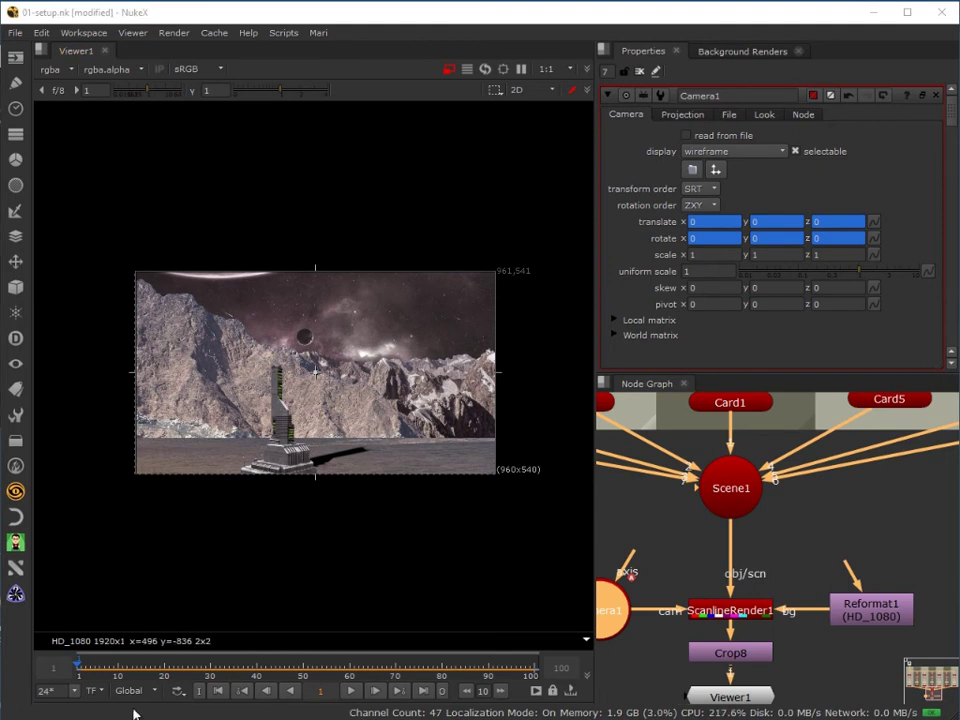
# Check the main mountain card's z value and set the z of the distant mountains card, Card3, to 12.
pyautogui.moveTo(173, 672); pyautogui.dragTo(381, 425)
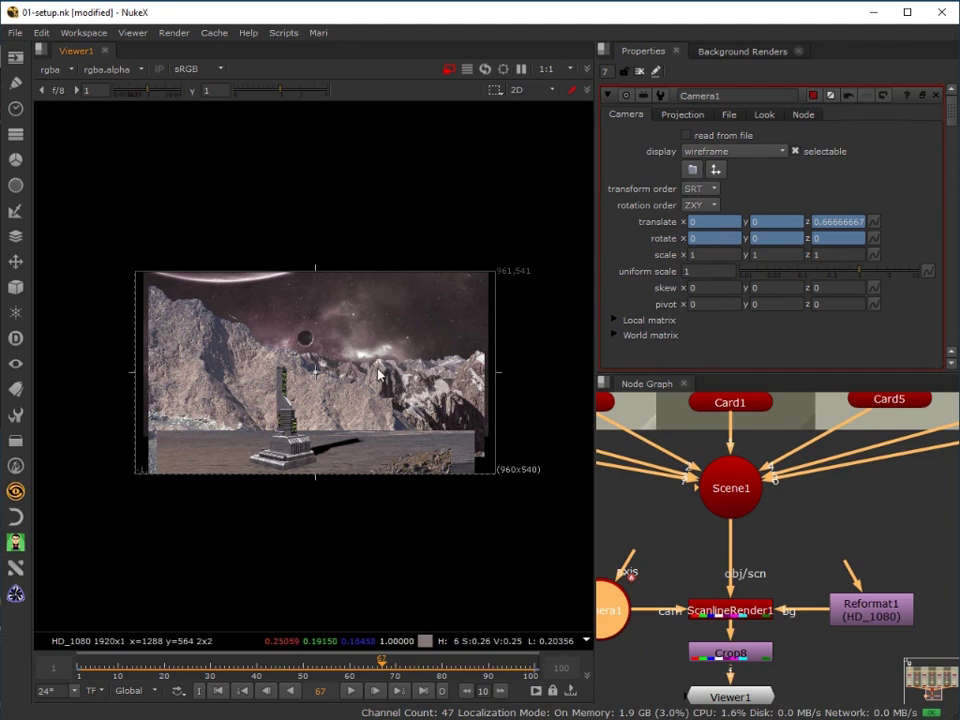
pyautogui.click(168, 670)
pyautogui.moveTo(168, 670); pyautogui.dragTo(78, 704)
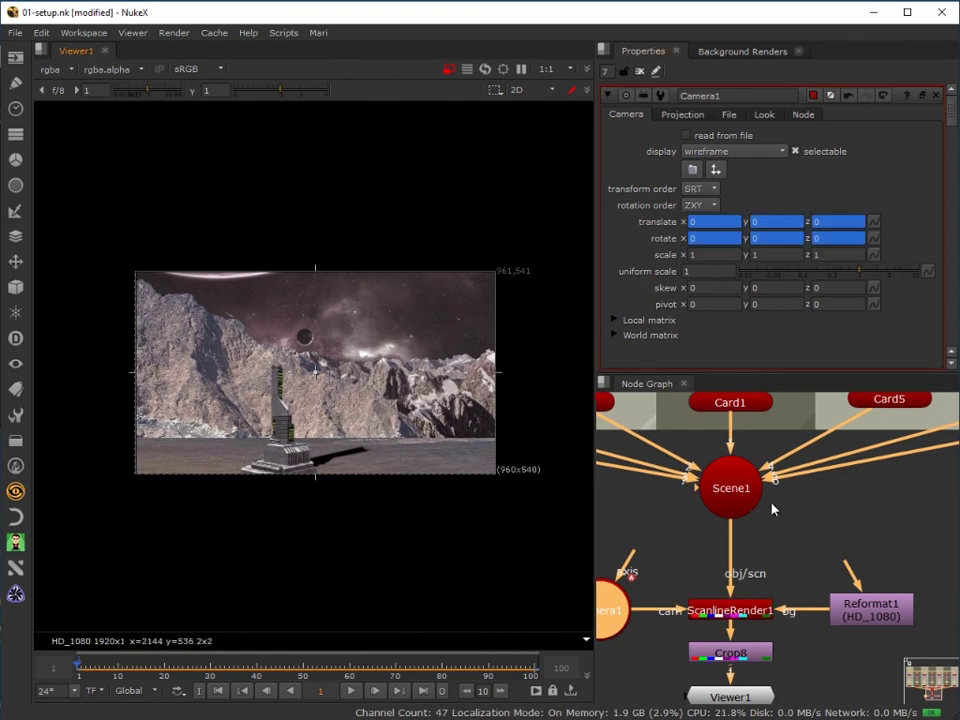
pyautogui.scroll(-2, 745, 538)
pyautogui.moveTo(750, 535); pyautogui.dragTo(932, 565)
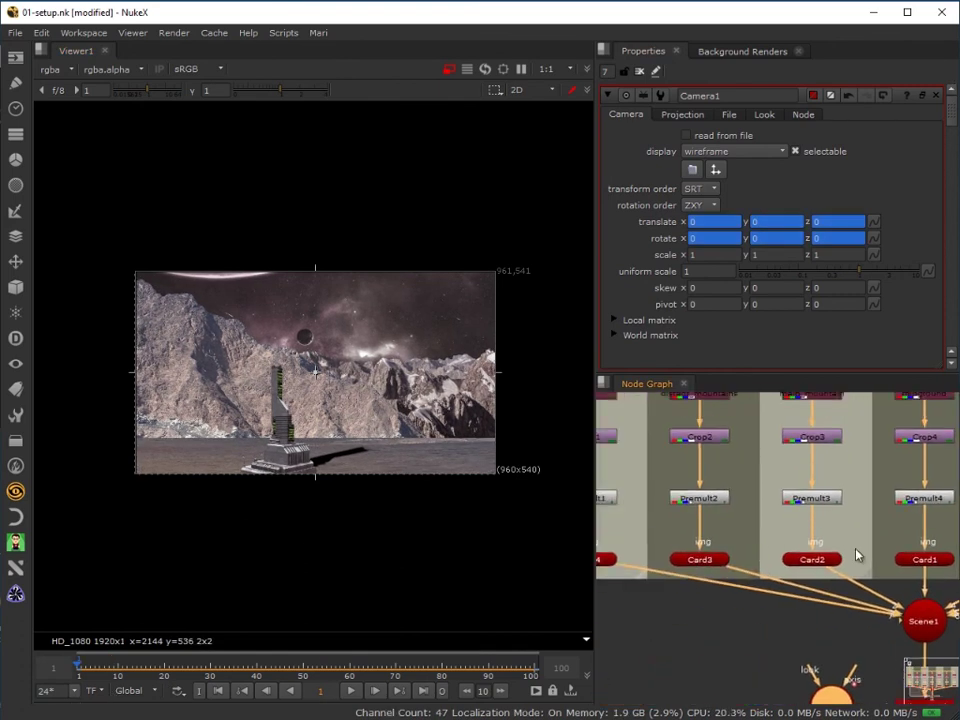
pyautogui.scroll(-1, 932, 565)
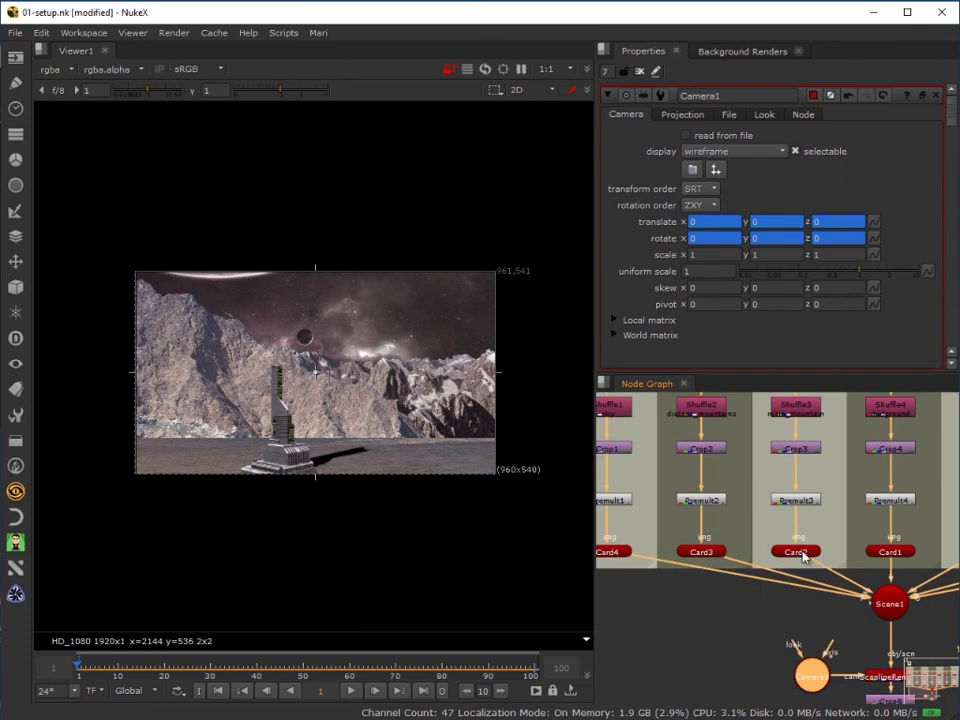
pyautogui.doubleClick(800, 553)
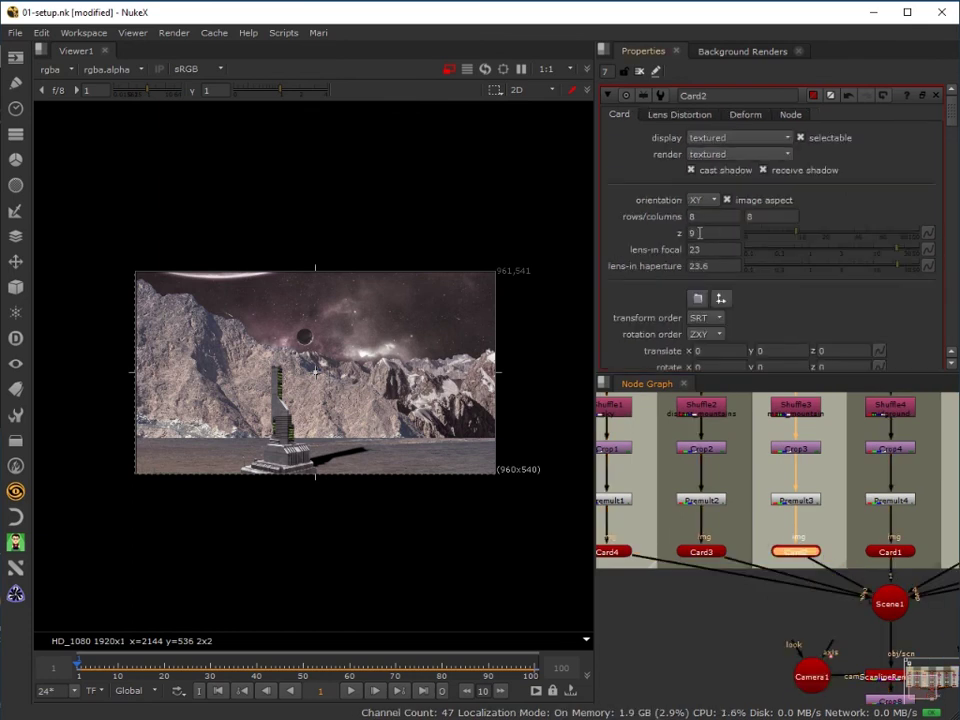
pyautogui.click(703, 552)
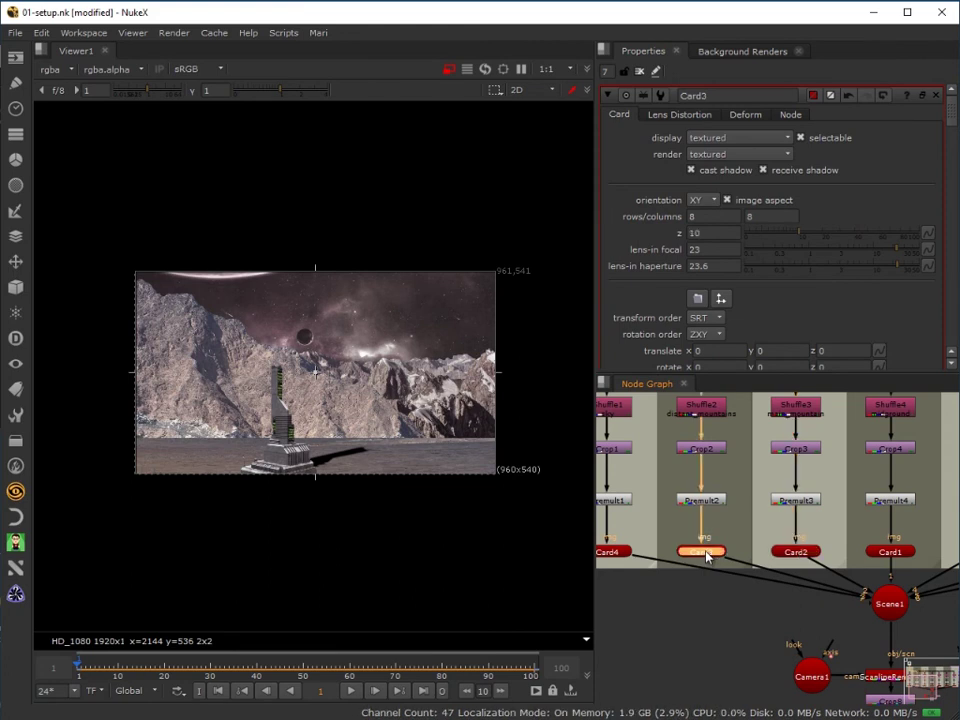
pyautogui.click(694, 234)
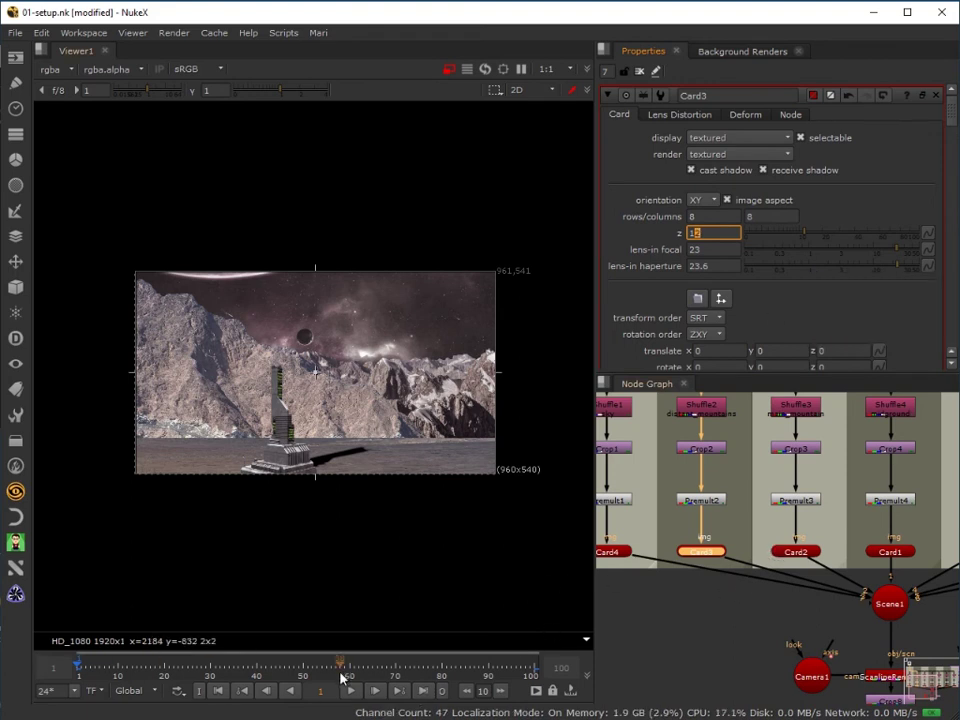
# Play and scrub the camera animation to examine the parallax between the distant and main mountains, ending on frame 1.
pyautogui.click(351, 691)
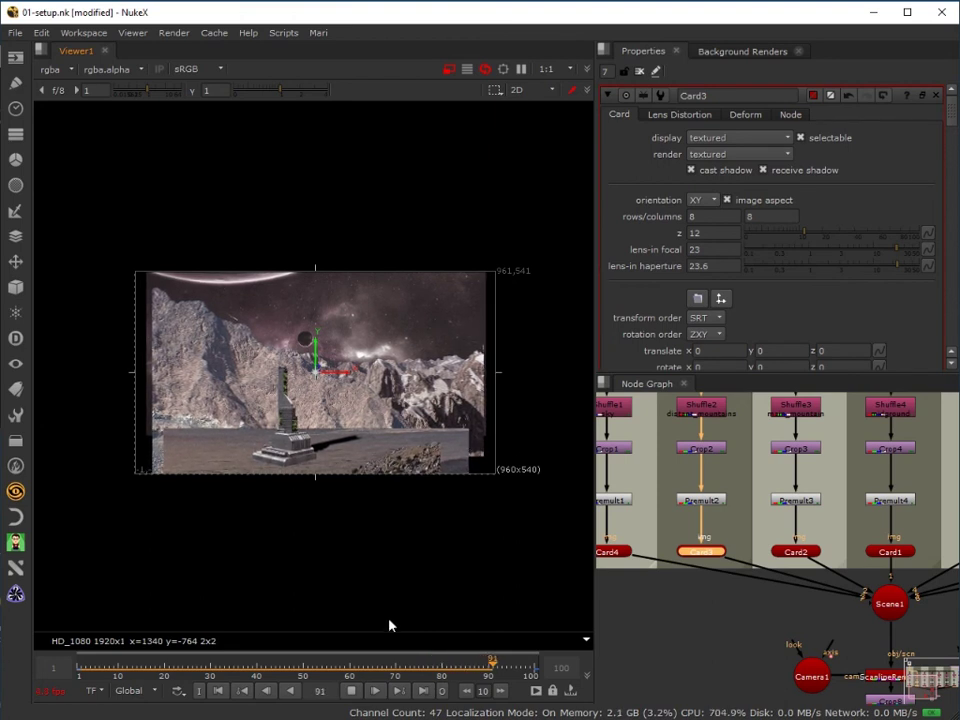
pyautogui.click(350, 693)
pyautogui.moveTo(215, 664); pyautogui.dragTo(288, 664)
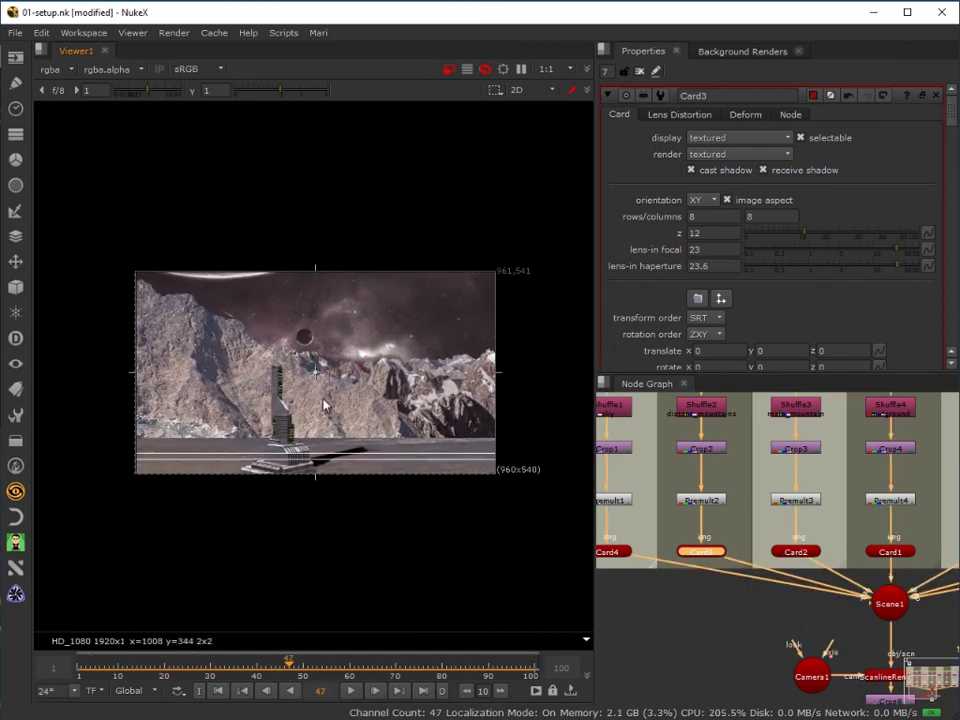
pyautogui.moveTo(258, 667); pyautogui.dragTo(118, 667)
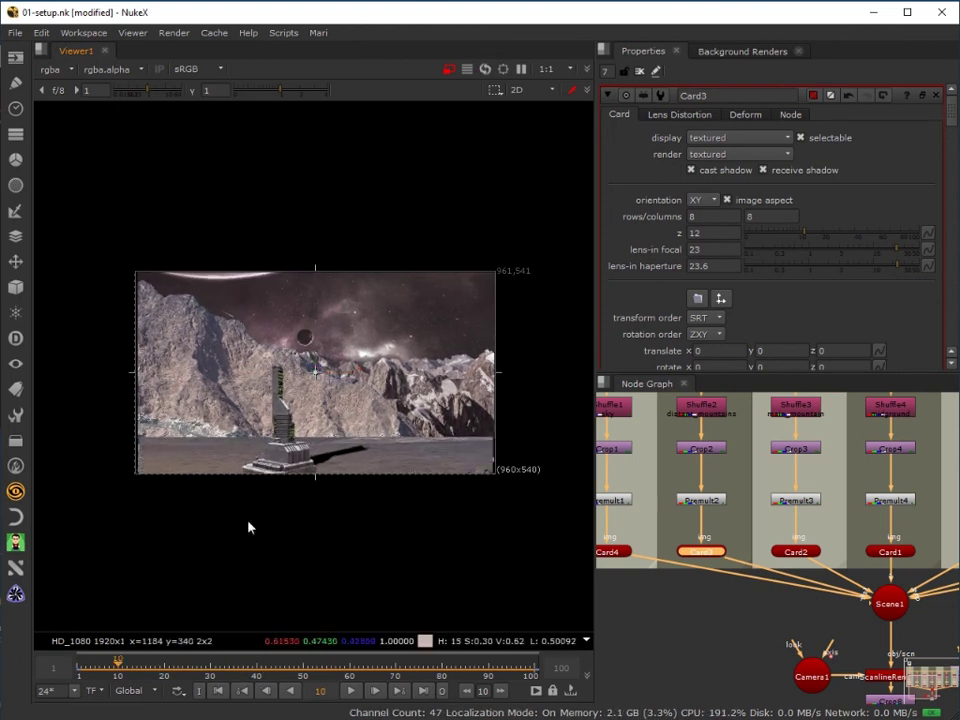
pyautogui.moveTo(118, 667); pyautogui.dragTo(57, 703)
pyautogui.click(495, 667)
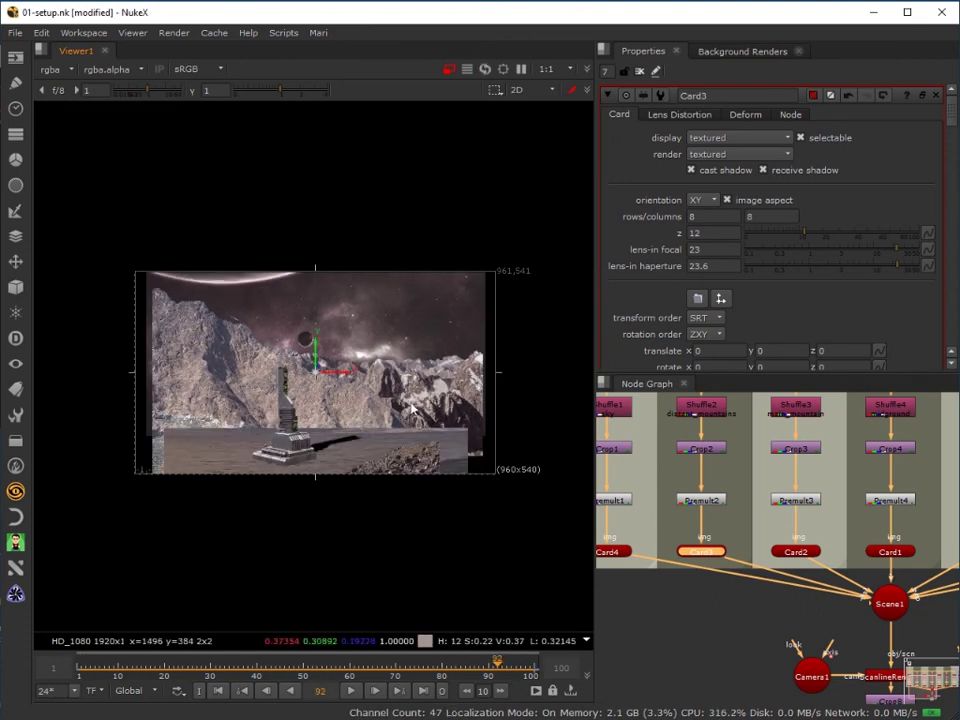
pyautogui.click(366, 667)
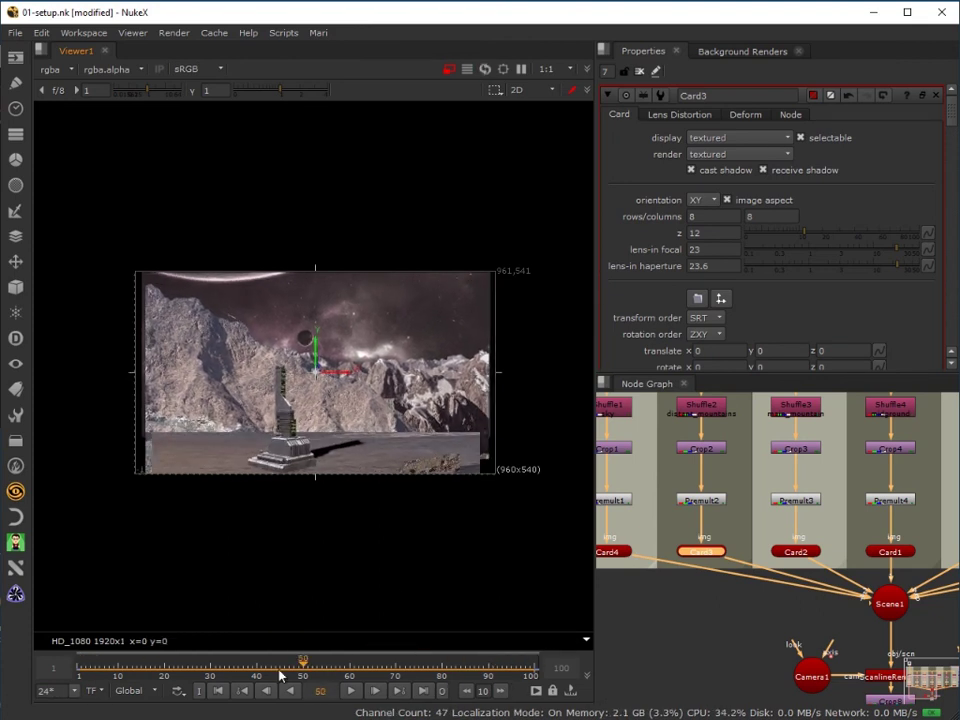
pyautogui.press('l')
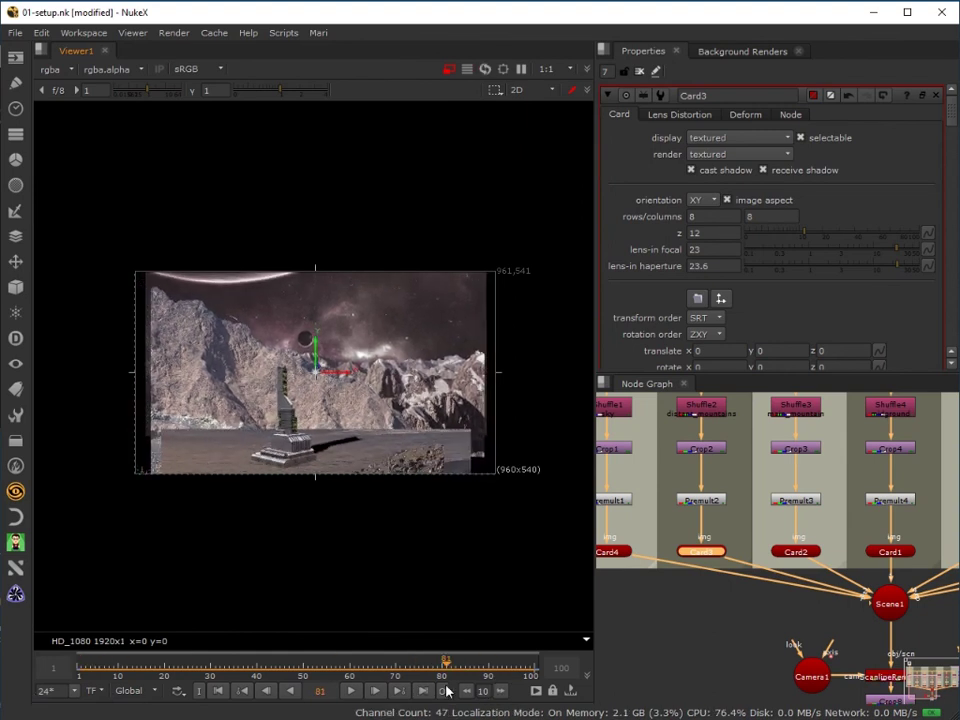
pyautogui.click(291, 691)
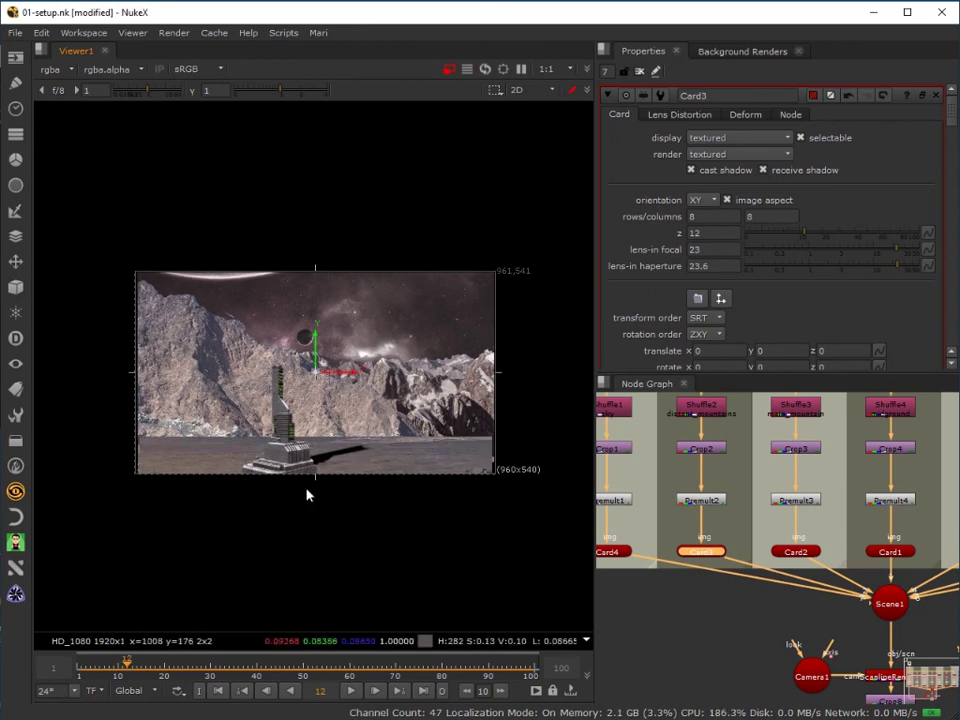
pyautogui.click(101, 670)
pyautogui.moveTo(101, 670); pyautogui.dragTo(81, 677)
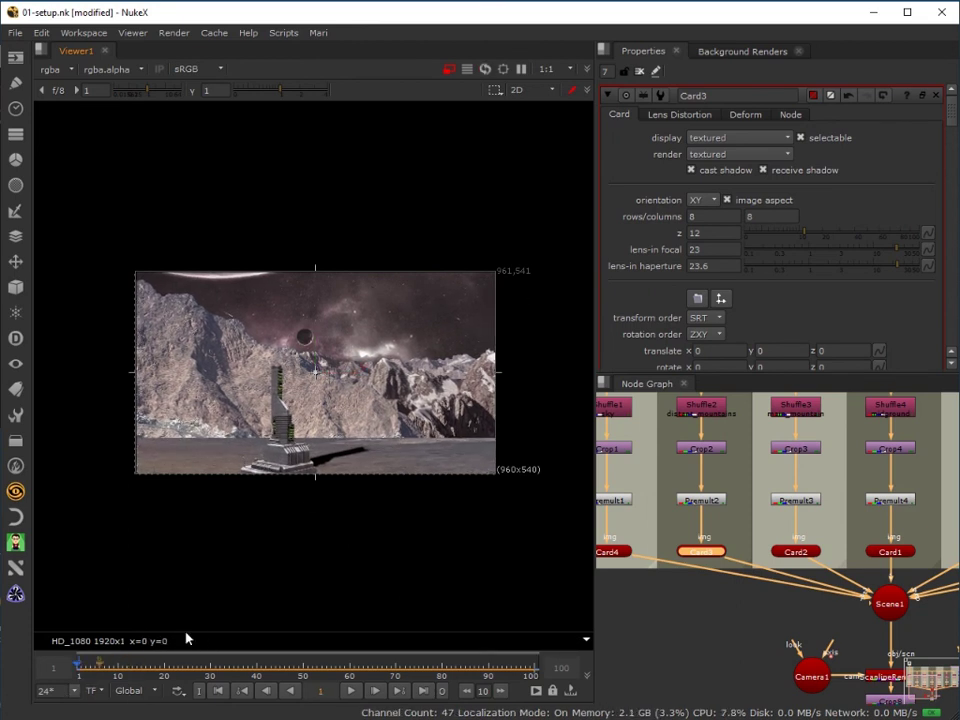
# Push the sky card, Card4, further back by setting its z to 25.
pyautogui.scroll(-2, 665, 555)
pyautogui.moveTo(677, 600); pyautogui.dragTo(677, 526)
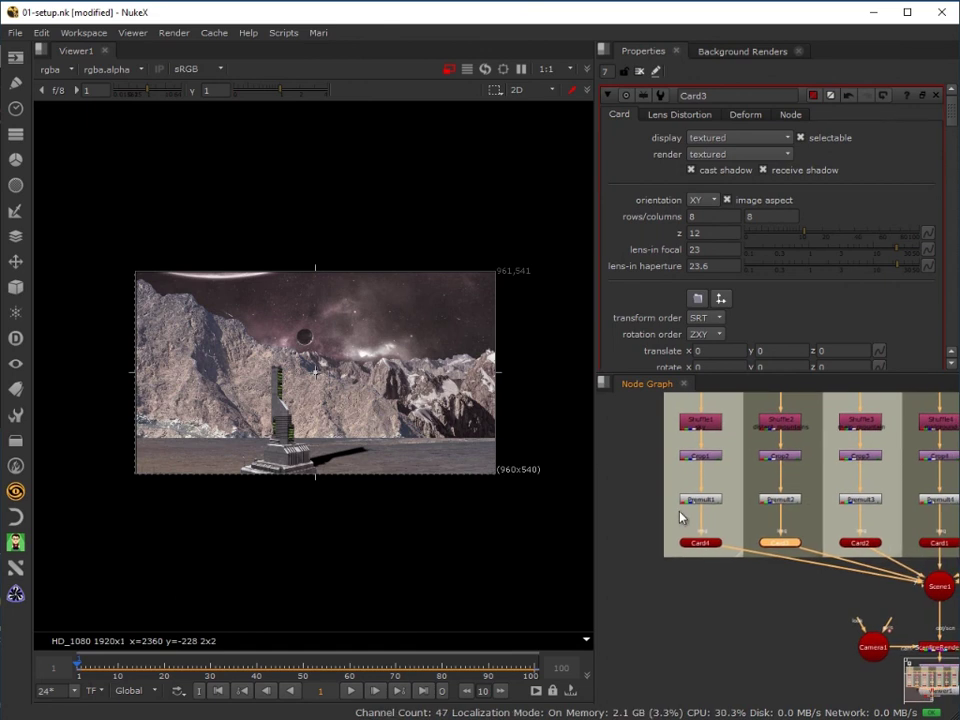
pyautogui.click(694, 543)
pyautogui.doubleClick(699, 543)
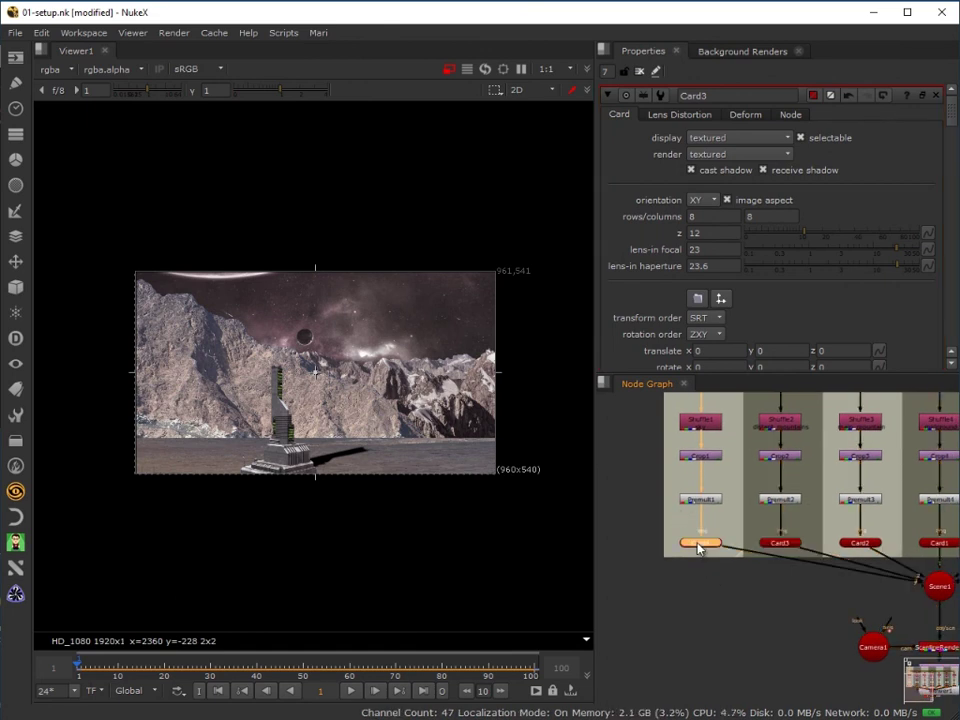
pyautogui.doubleClick(690, 232)
pyautogui.write('25')
pyautogui.press('Return')
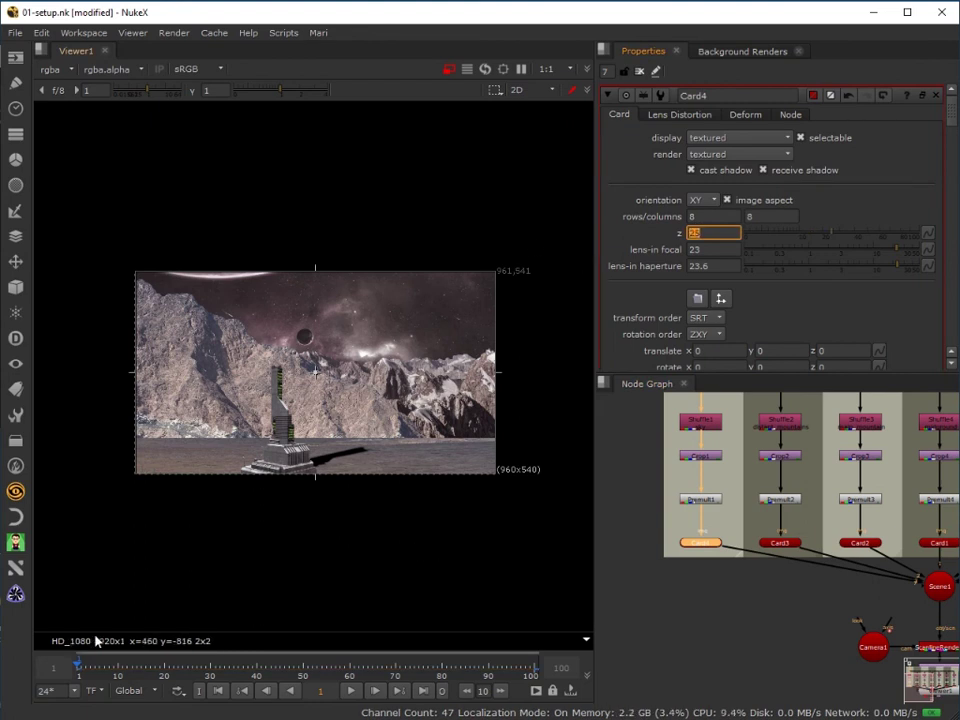
# Step through frames across the camera move to examine how the sky shifts against the mountains.
pyautogui.click(216, 670)
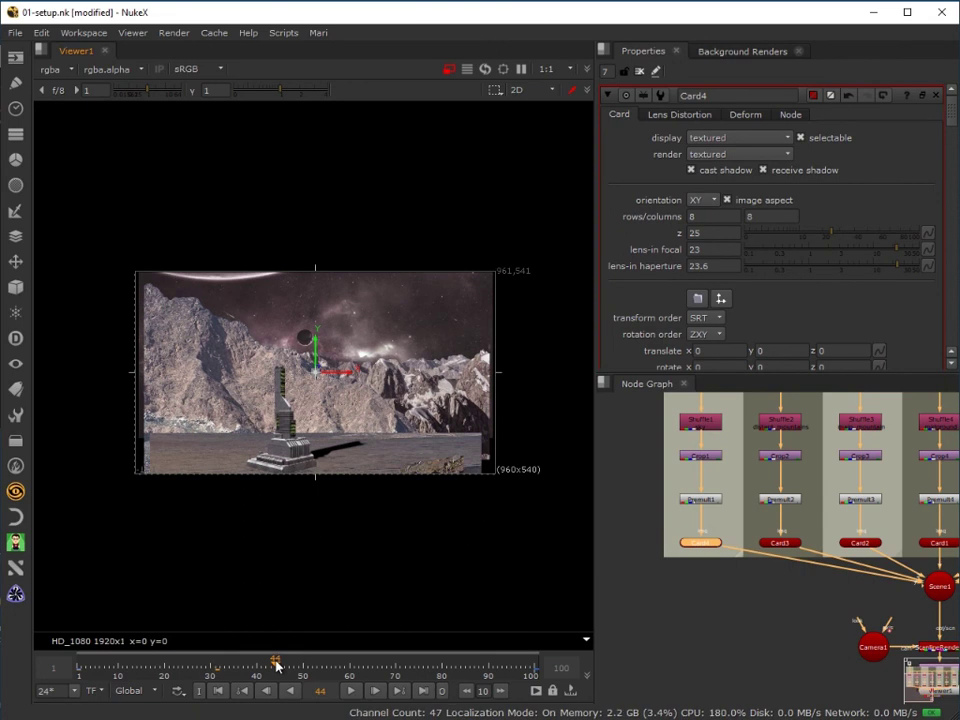
pyautogui.click(376, 666)
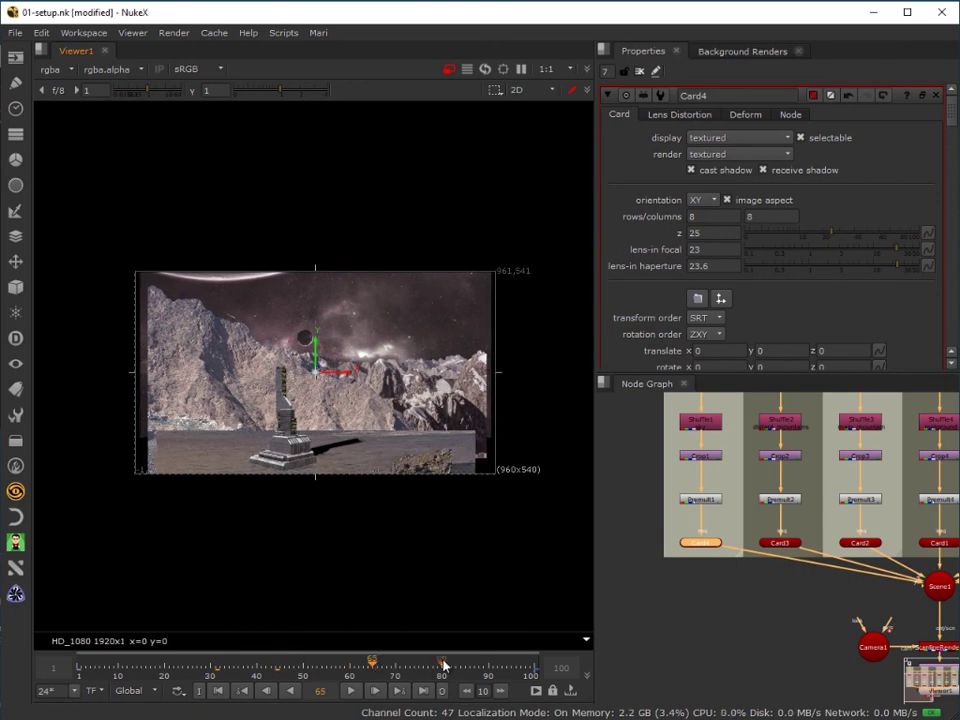
pyautogui.moveTo(465, 664); pyautogui.dragTo(499, 664)
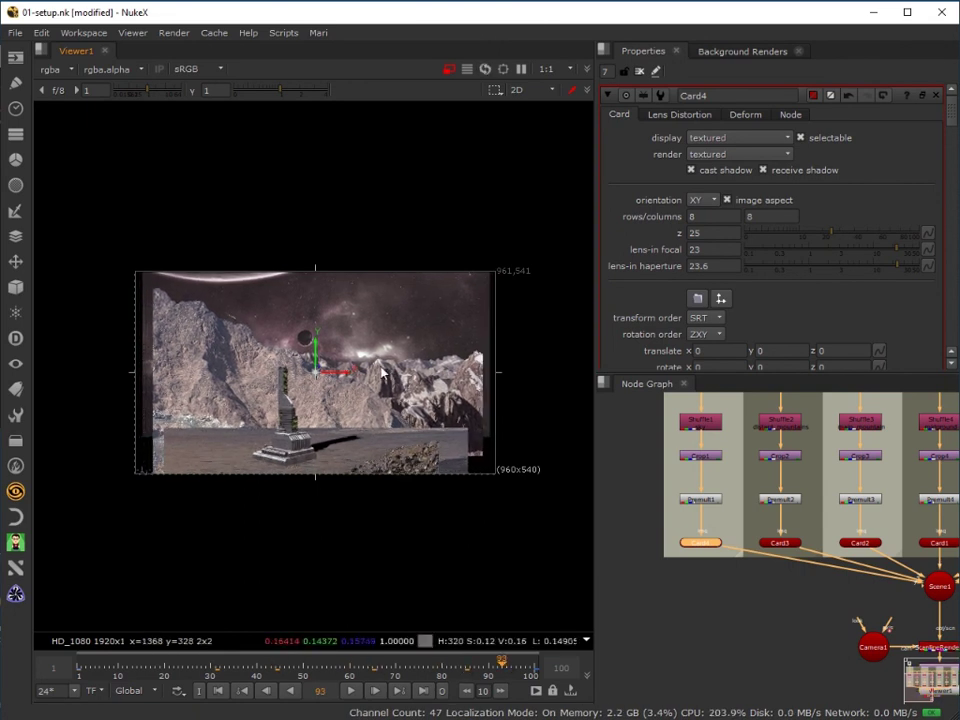
pyautogui.click(130, 667)
pyautogui.click(268, 667)
pyautogui.click(369, 666)
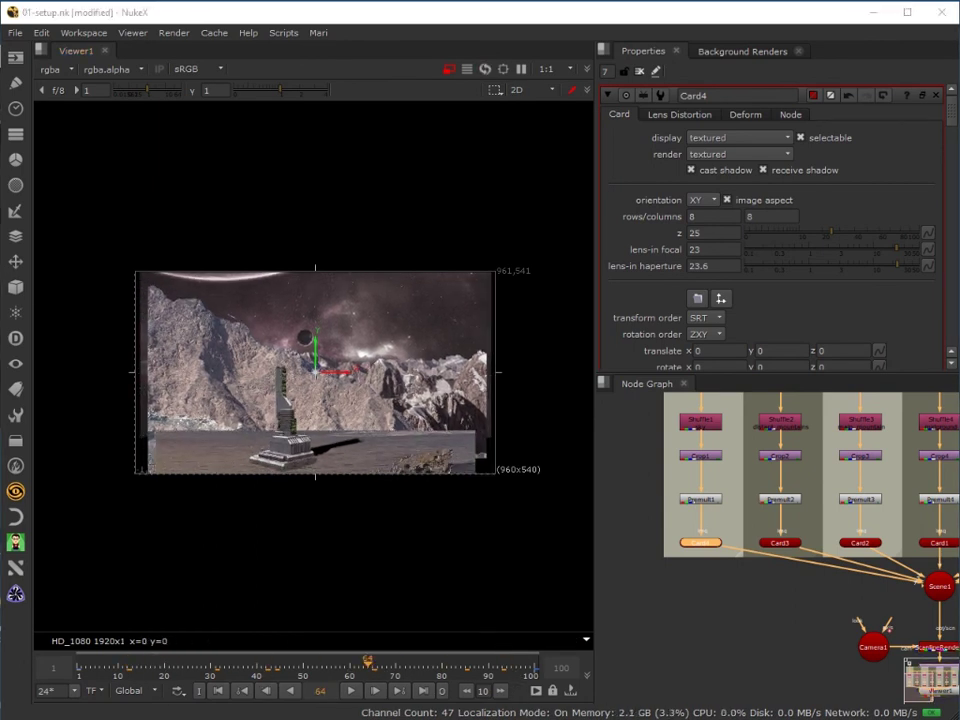
# Switch the viewer to the top view and scrub the timeline to examine the render camera's movement.
pyautogui.click(547, 93)
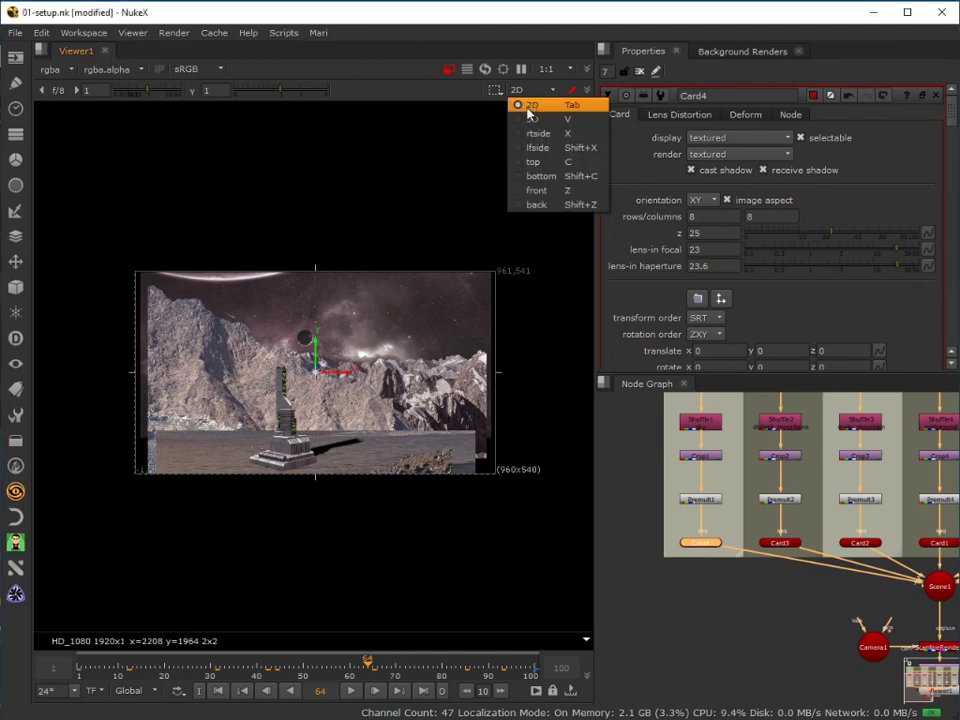
pyautogui.click(521, 163)
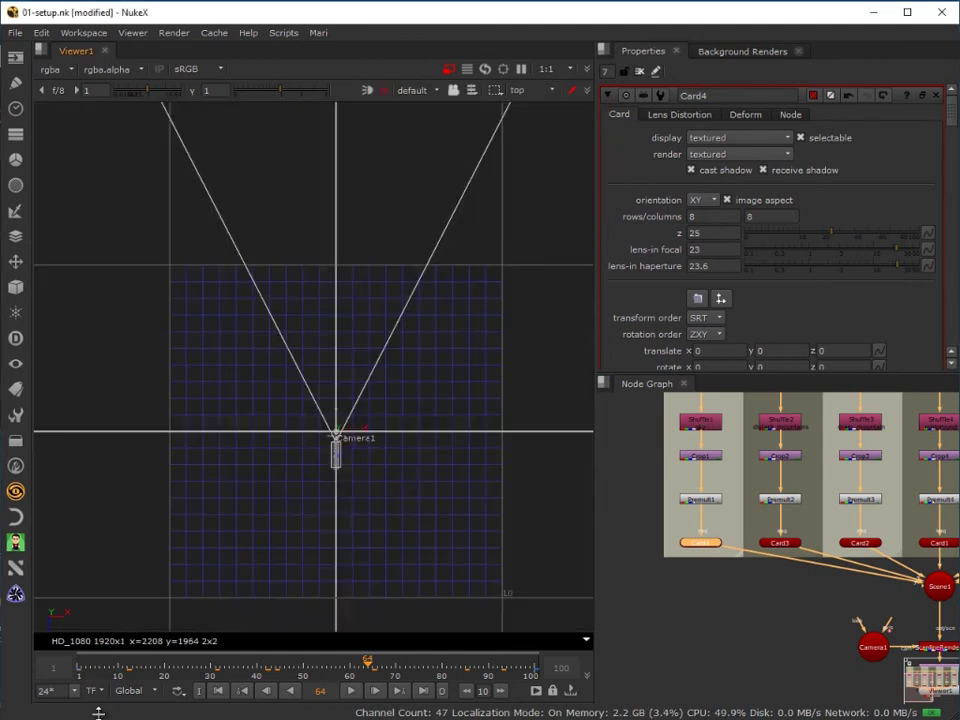
pyautogui.moveTo(342, 663); pyautogui.dragTo(11, 684)
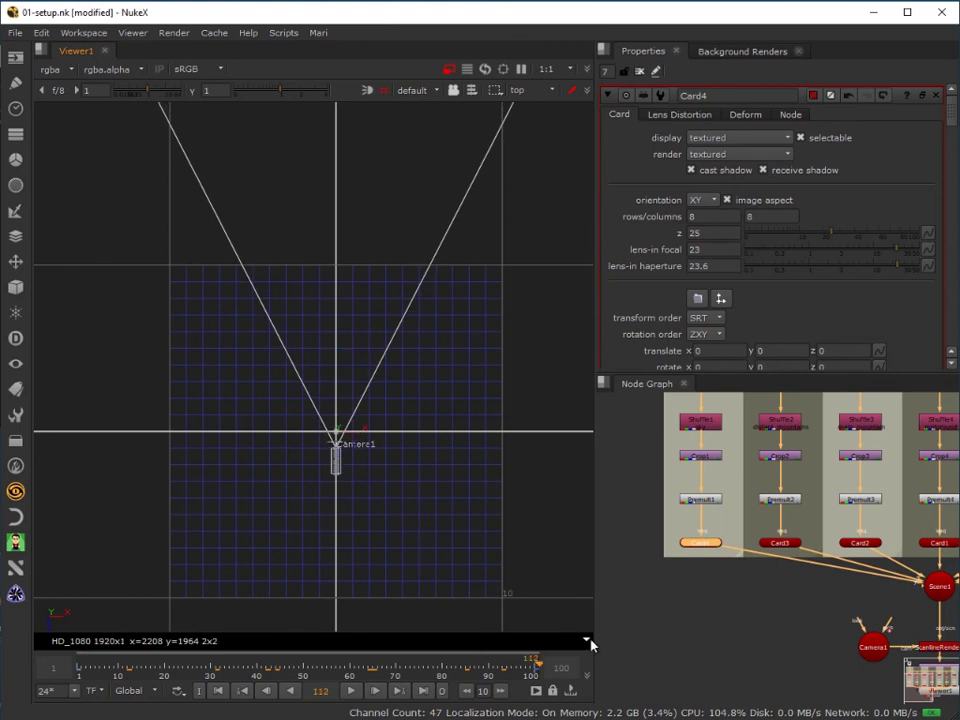
pyautogui.press('Left')
pyautogui.press('Left')
pyautogui.press('Left')
pyautogui.press('Left')
pyautogui.press('Left')
pyautogui.press('Left')
pyautogui.moveTo(78, 662); pyautogui.dragTo(422, 664)
pyautogui.moveTo(405, 603); pyautogui.dragTo(85, 708)
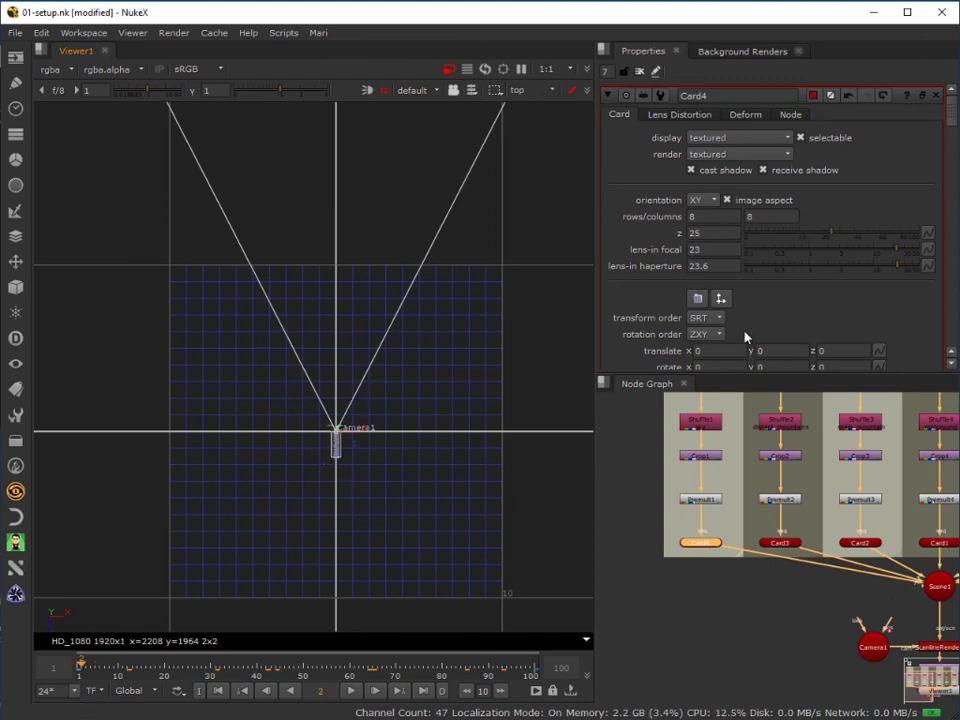
# Try z translations of 1 and -1 on Camera1 at frame 2, comparing the rendered framing in the 2D view.
pyautogui.doubleClick(873, 647)
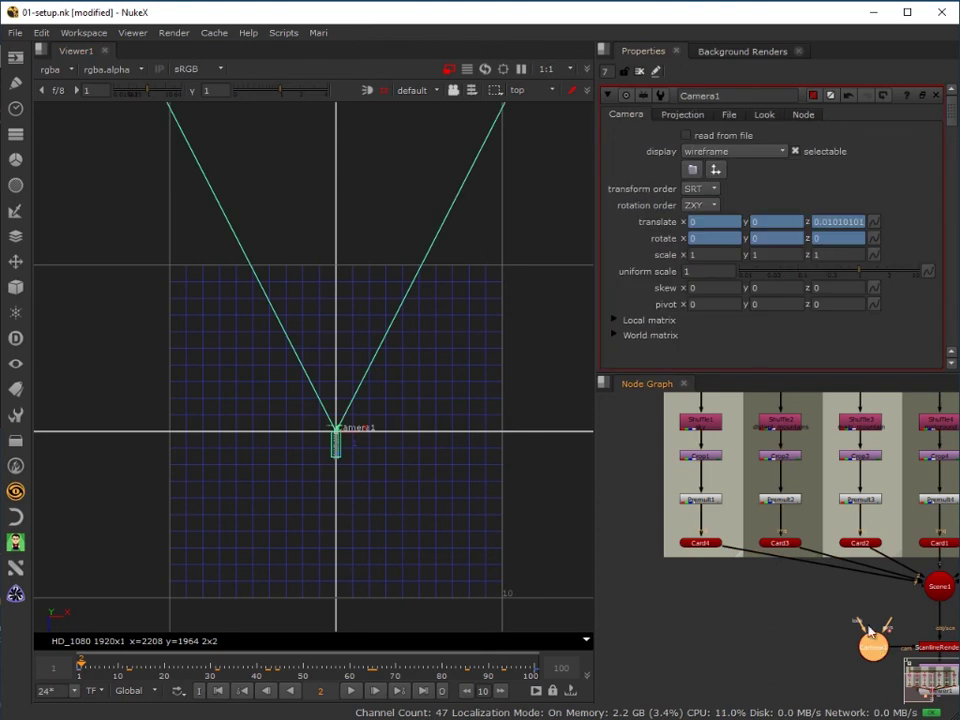
pyautogui.doubleClick(820, 222)
pyautogui.write('1')
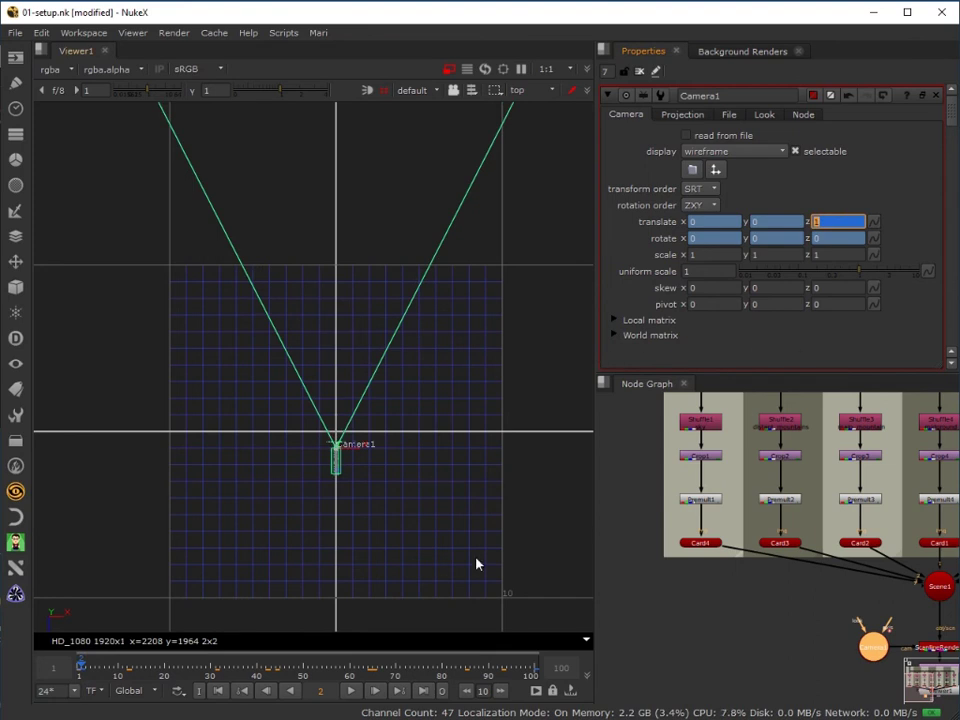
pyautogui.click(517, 90)
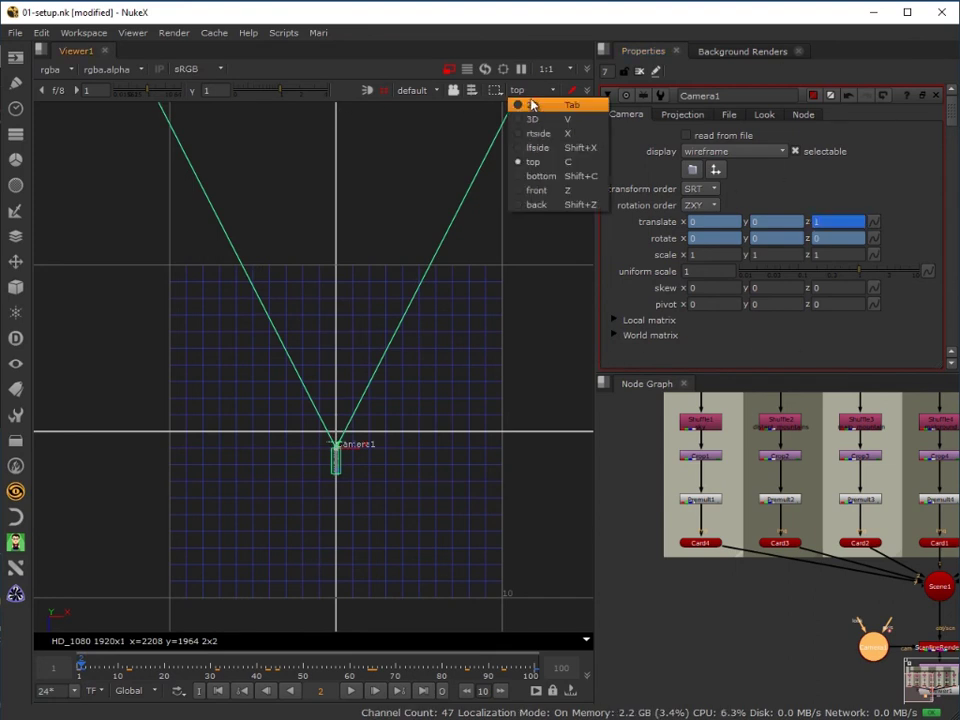
pyautogui.click(521, 101)
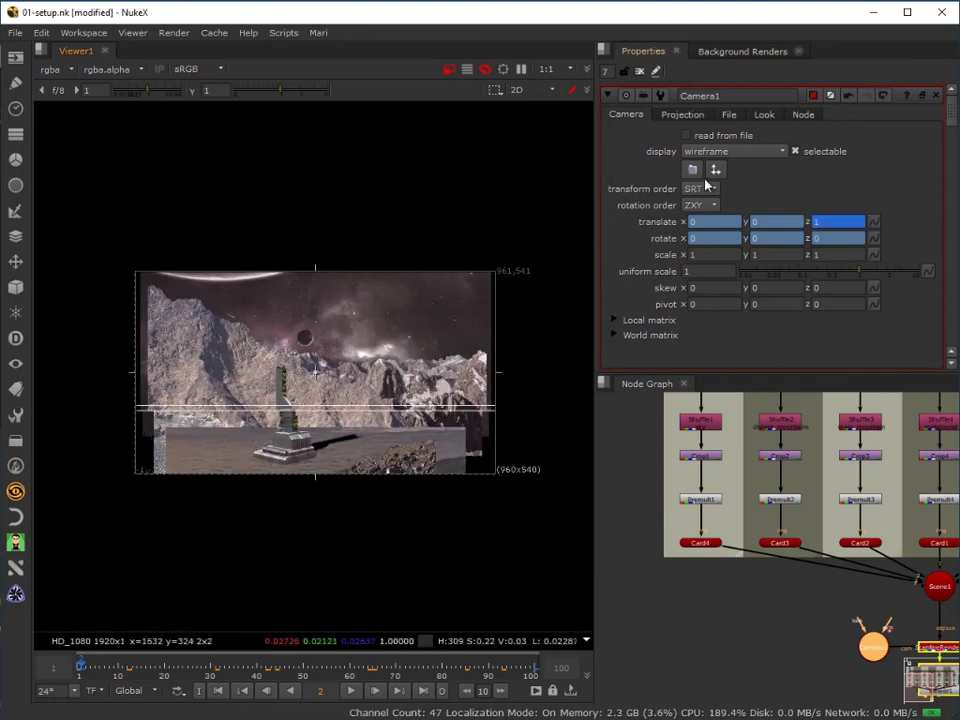
pyautogui.write('1')
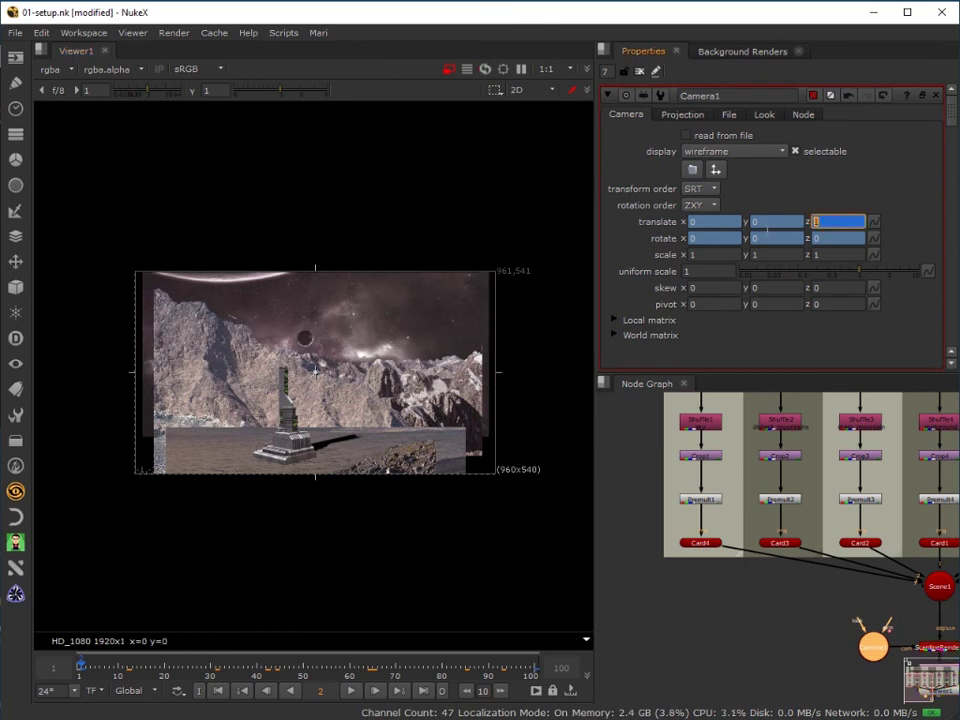
pyautogui.press('Return')
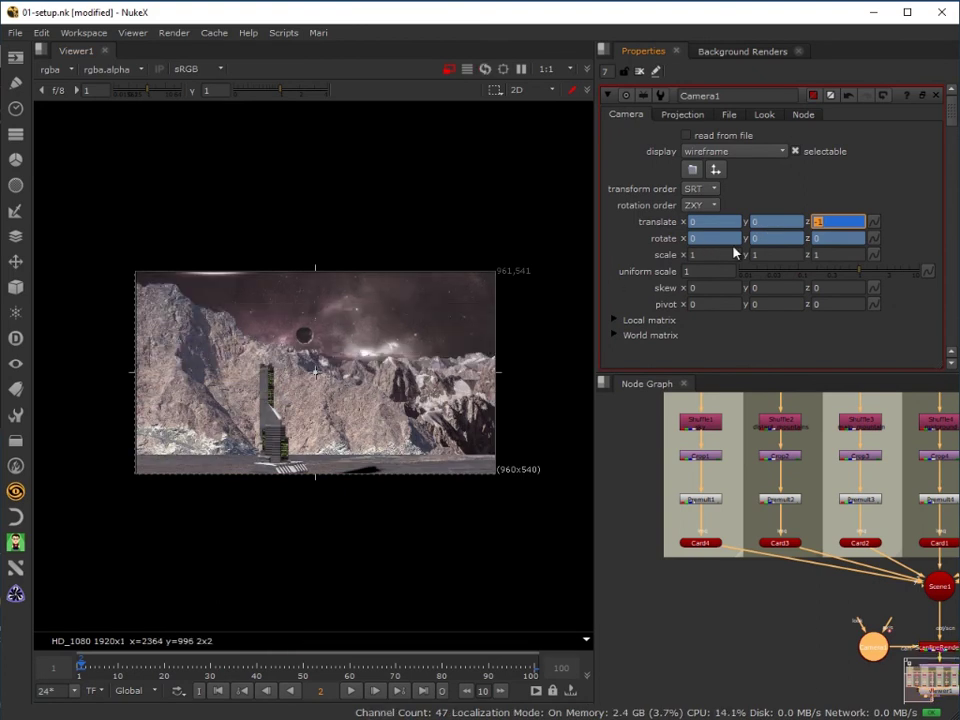
# Delete Camera1's stray rotate and translate keyframes near the start of the move in the Dope Sheet.
pyautogui.click(78, 671)
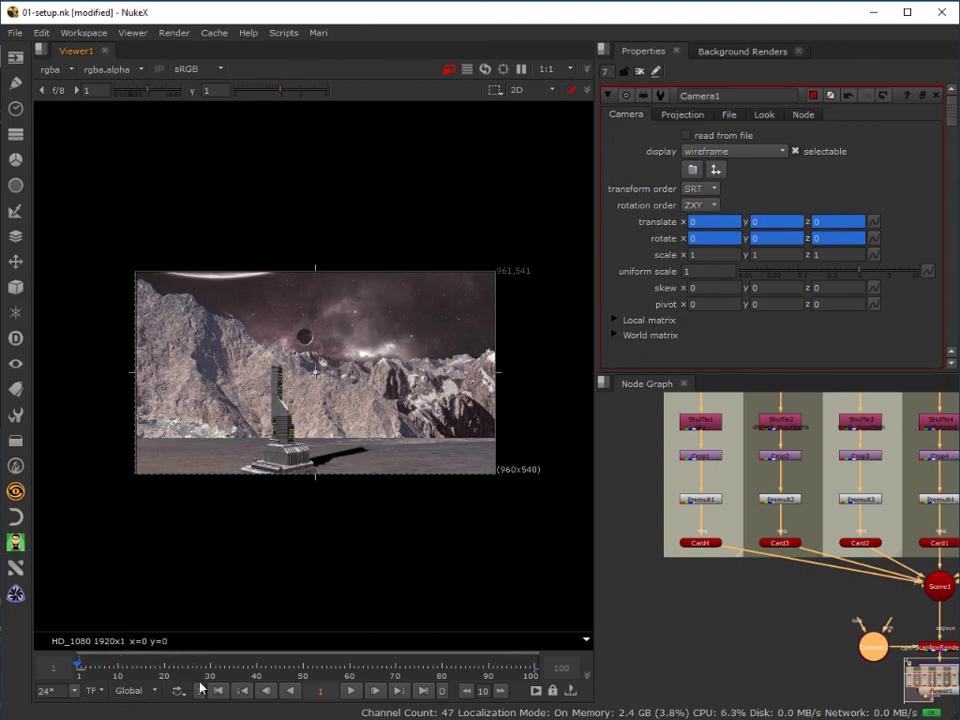
pyautogui.moveTo(199, 702); pyautogui.dragTo(198, 652)
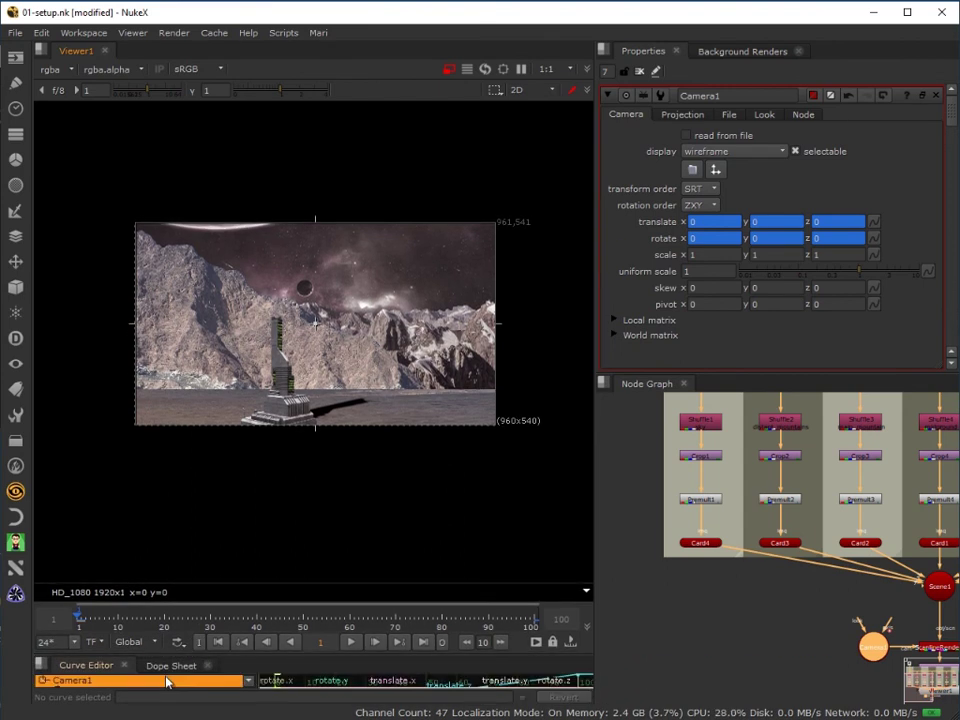
pyautogui.click(171, 666)
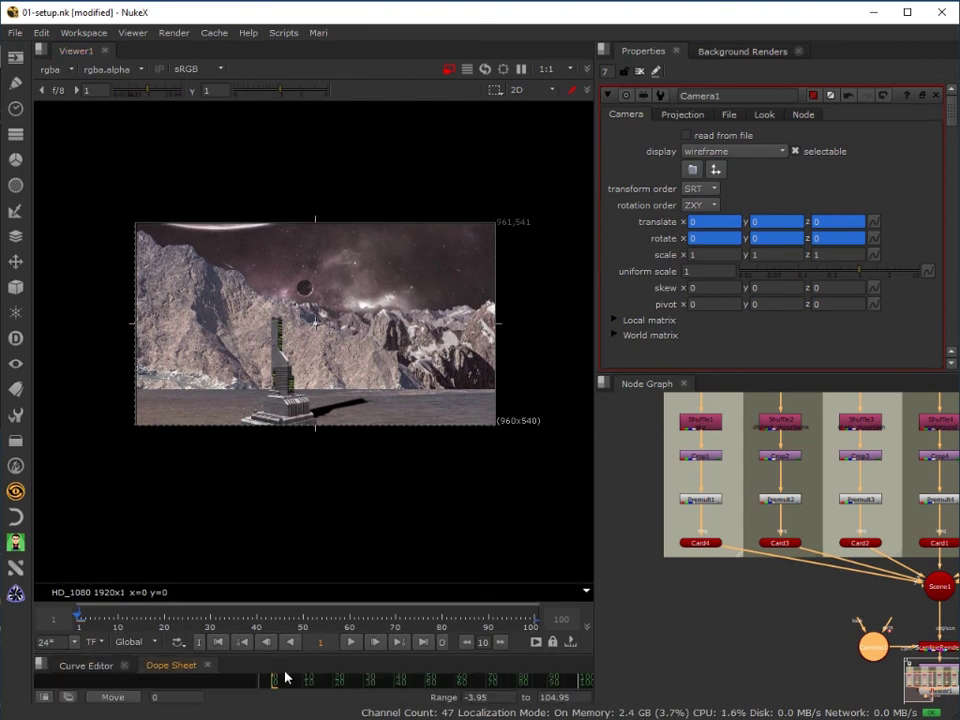
pyautogui.moveTo(247, 653); pyautogui.dragTo(250, 549)
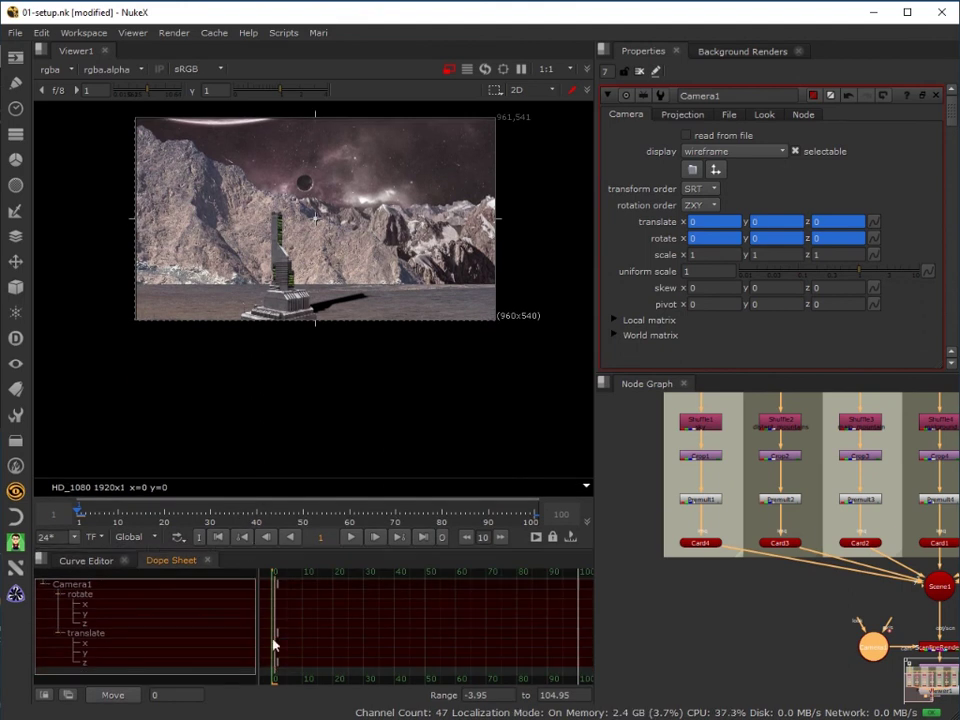
pyautogui.moveTo(299, 672); pyautogui.dragTo(281, 583)
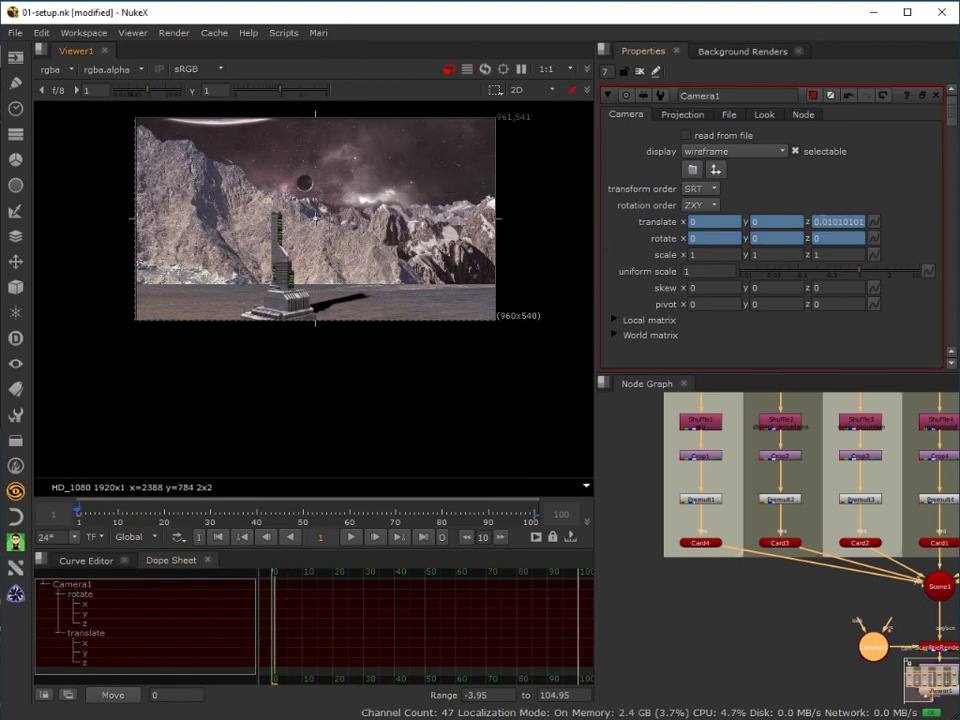
# Set Camera1's z translation to 0 at frame 1 and collapse the Dope Sheet.
pyautogui.click(838, 221)
pyautogui.write('0')
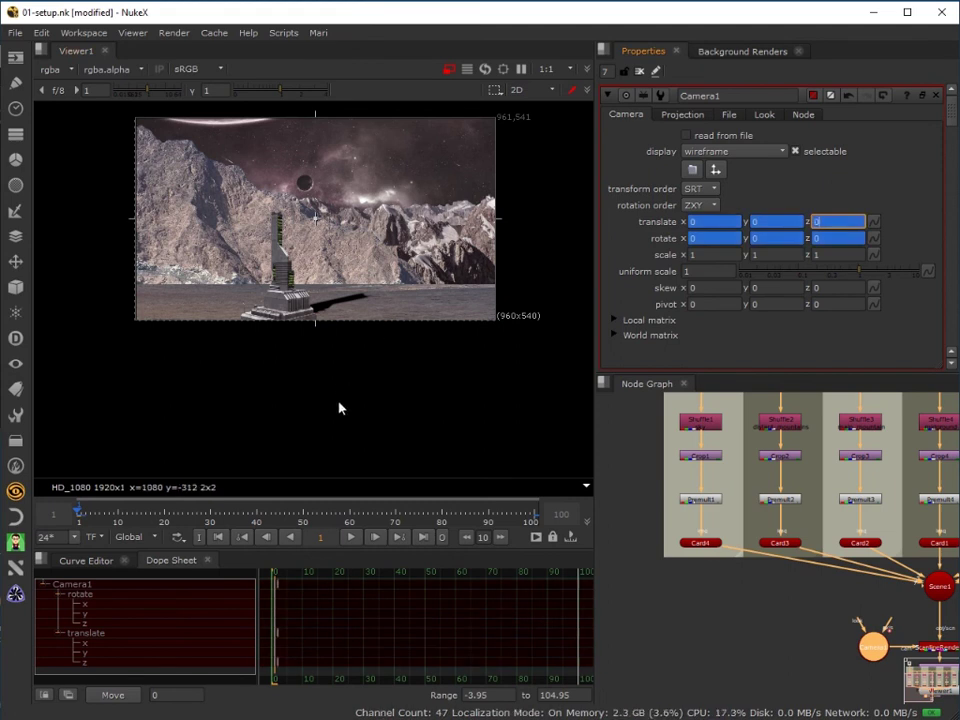
pyautogui.moveTo(255, 553); pyautogui.dragTo(536, 668)
pyautogui.click(215, 668)
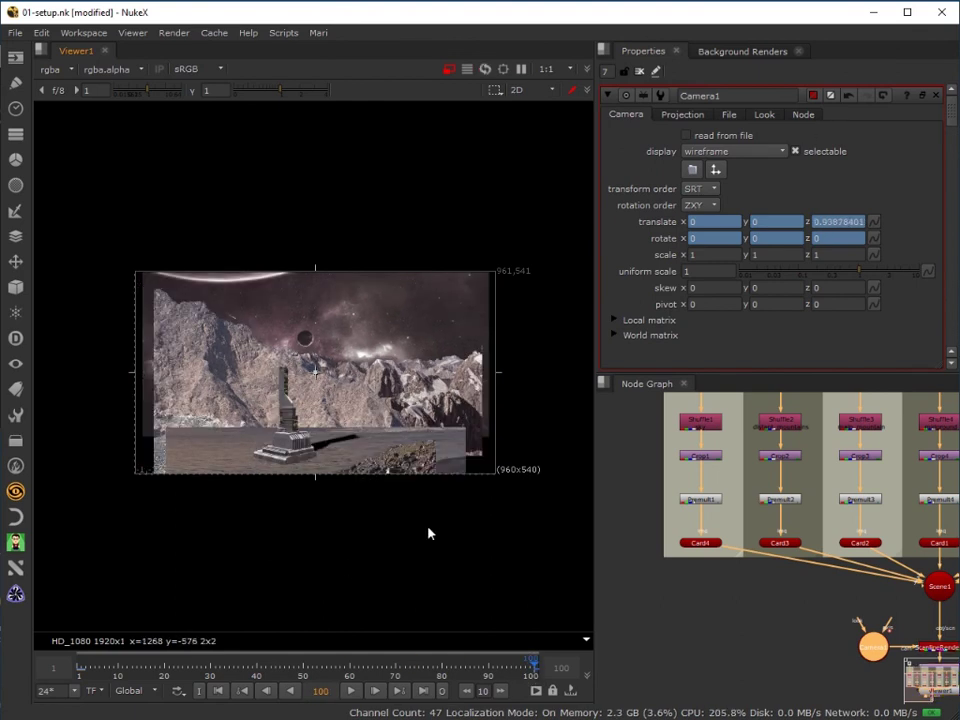
# Try a z translation of 1 on Camera1 at frame 100 and settle on 0.
pyautogui.doubleClick(838, 221)
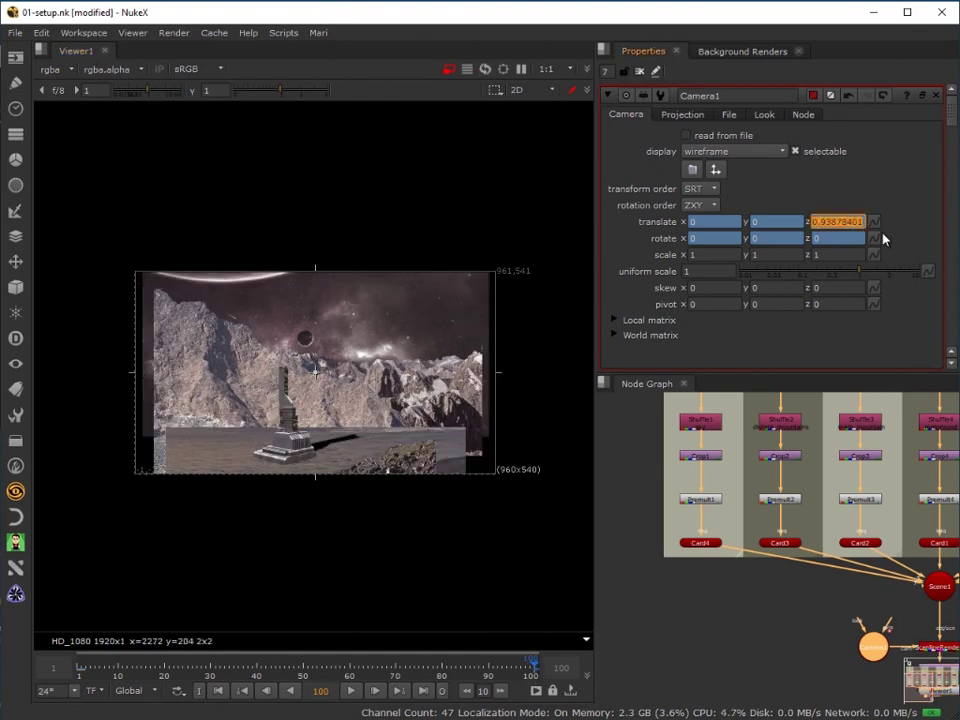
pyautogui.write('1')
pyautogui.press('Return')
pyautogui.write('0')
pyautogui.press('Return')
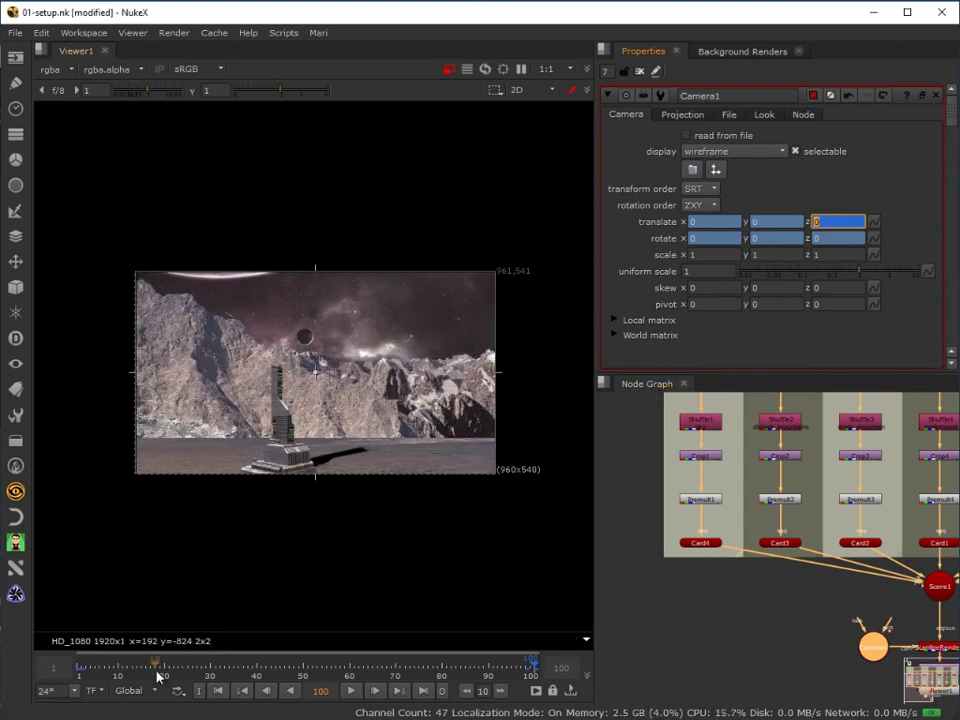
# Play the camera move from the start and scrub to frame 100 to examine the parallax.
pyautogui.click(82, 679)
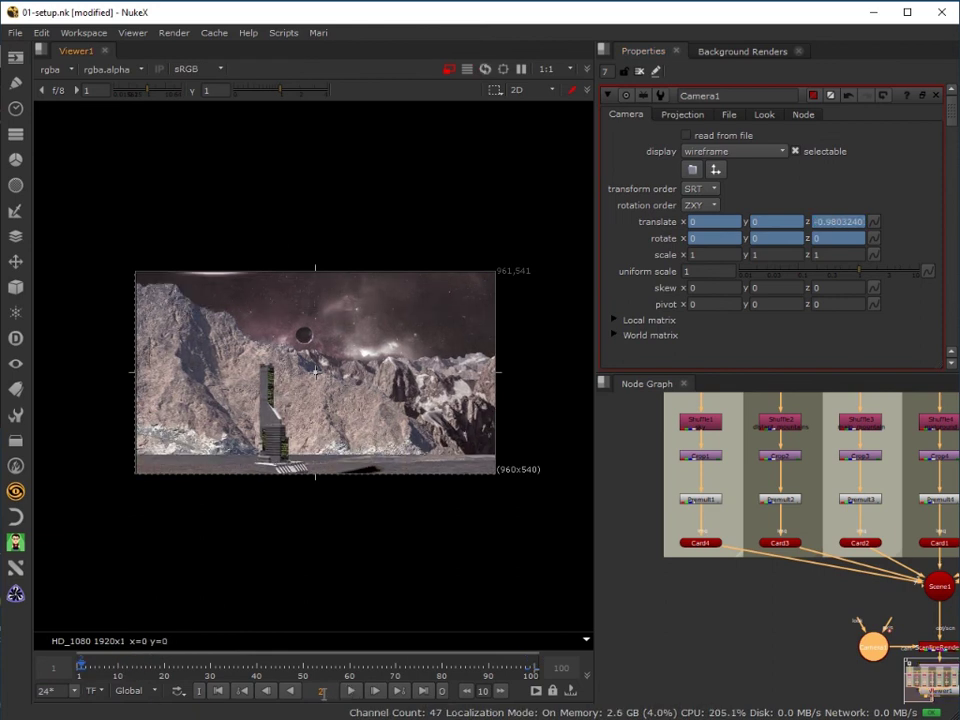
pyautogui.click(350, 691)
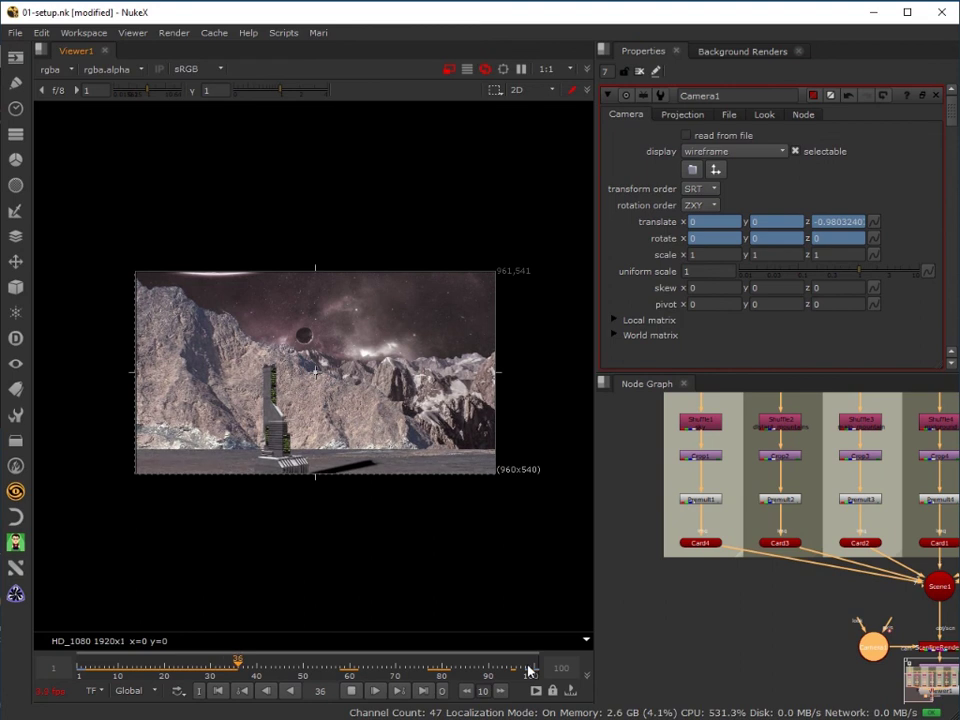
pyautogui.click(350, 691)
pyautogui.moveTo(96, 670); pyautogui.dragTo(533, 676)
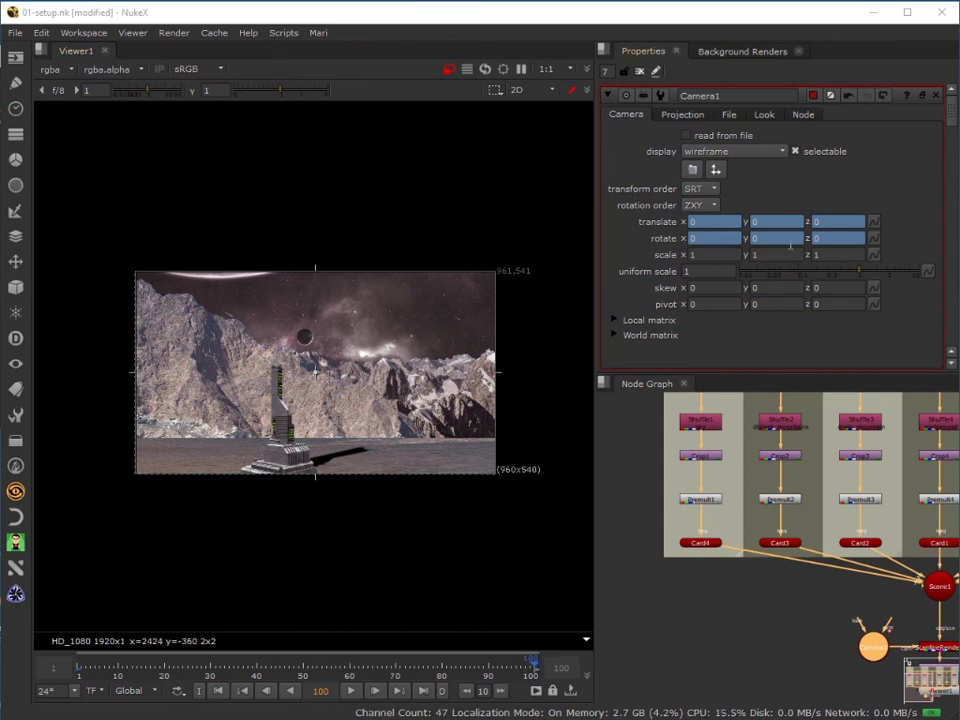
# Try y translations of -1, -0.1 and -0.2 on Camera1 at frame 100 and settle on -0.3.
pyautogui.click(756, 224)
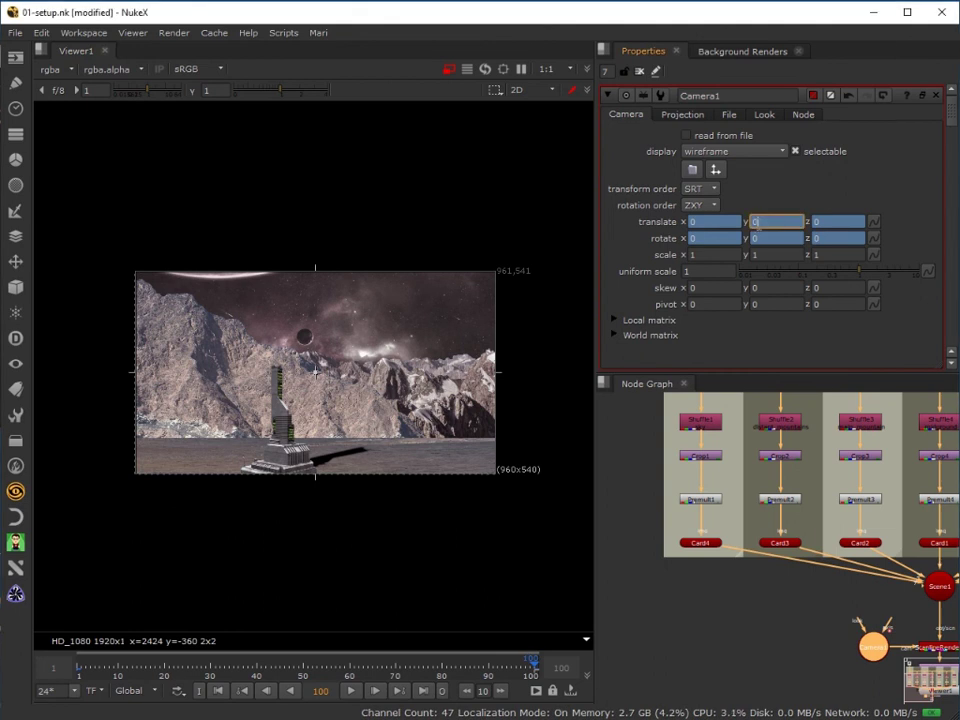
pyautogui.write('-1')
pyautogui.press('Return')
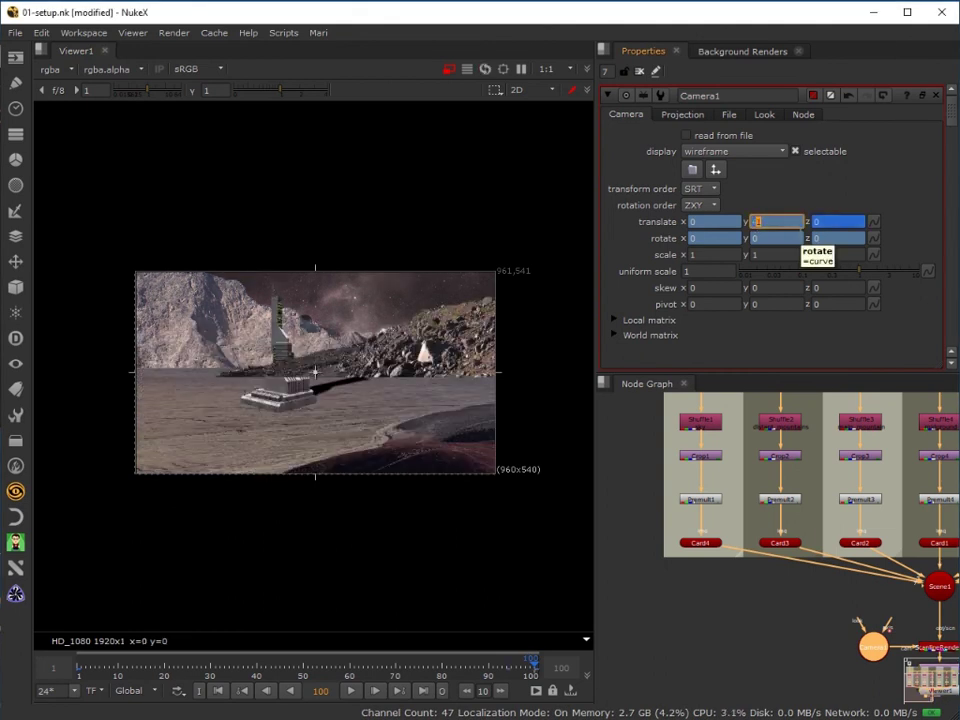
pyautogui.write('-0.1')
pyautogui.press('Return')
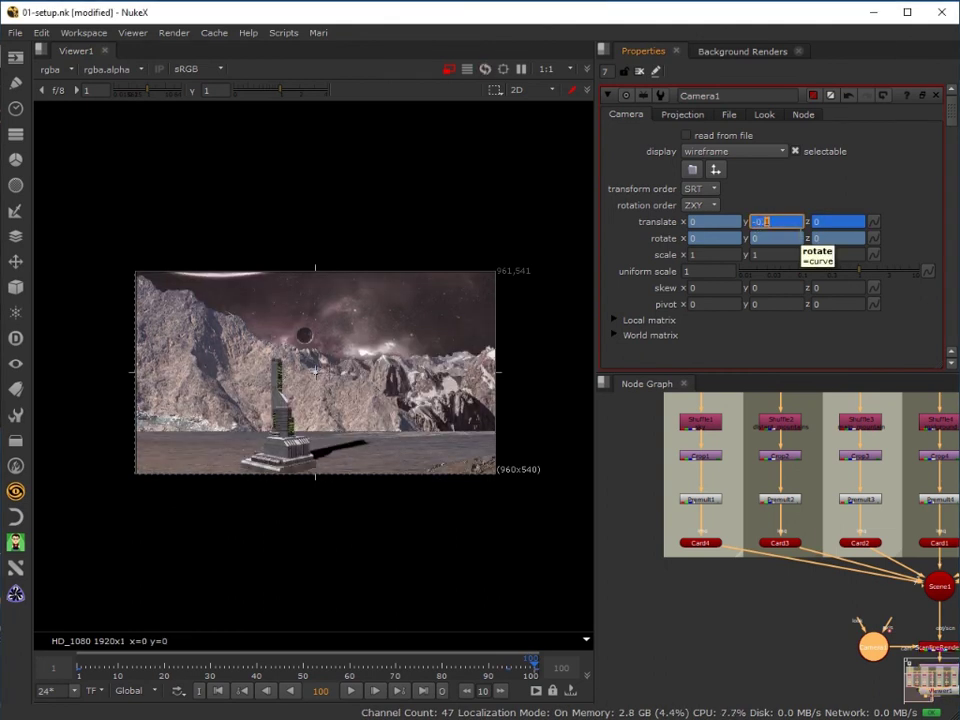
pyautogui.press('Up')
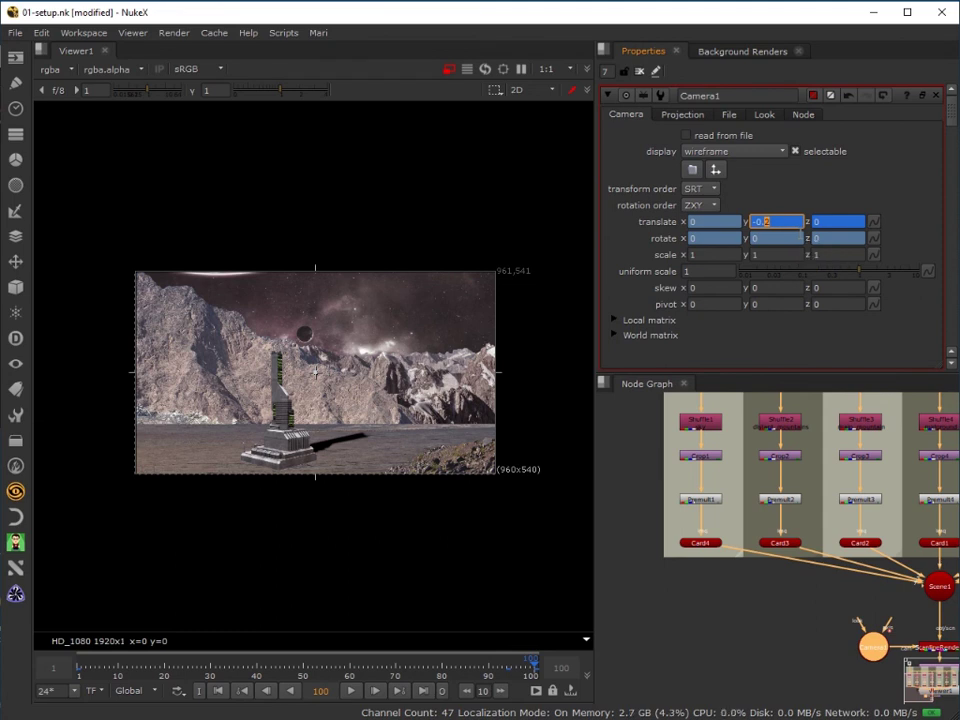
pyautogui.press('Down')
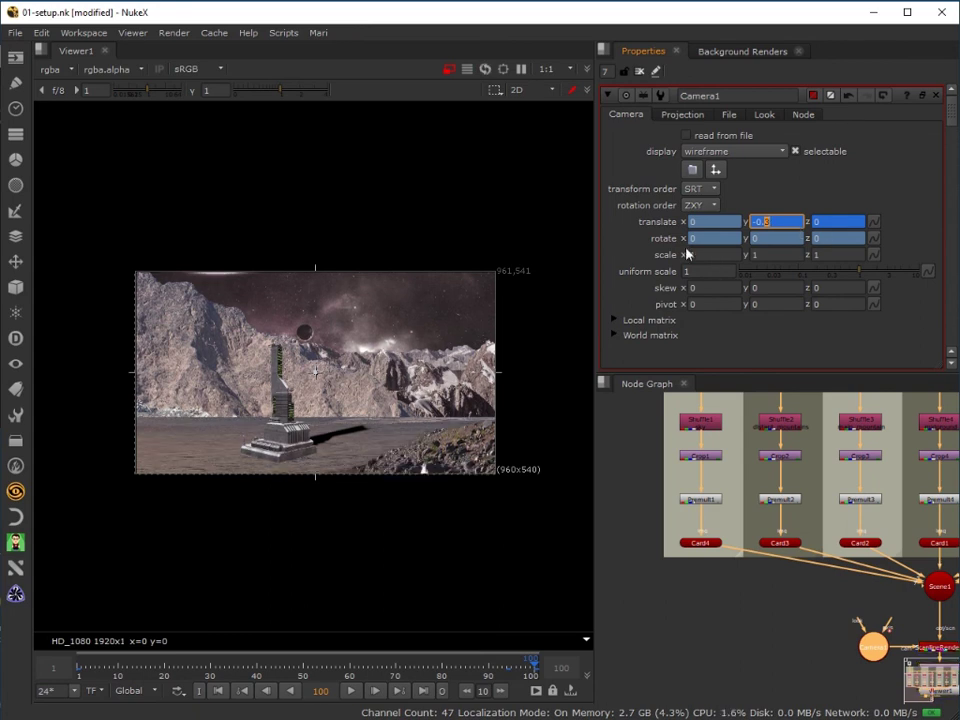
# Tilt Camera1 at frame 100 by setting its x rotation to 3.
pyautogui.click(725, 240)
pyautogui.press('Up')
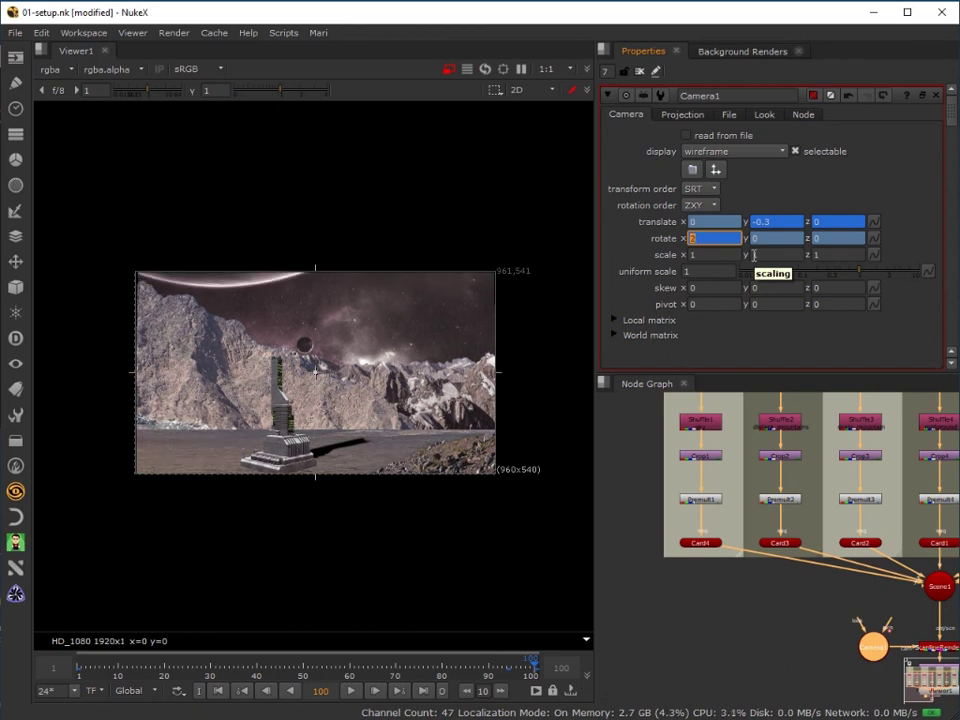
pyautogui.press('Up')
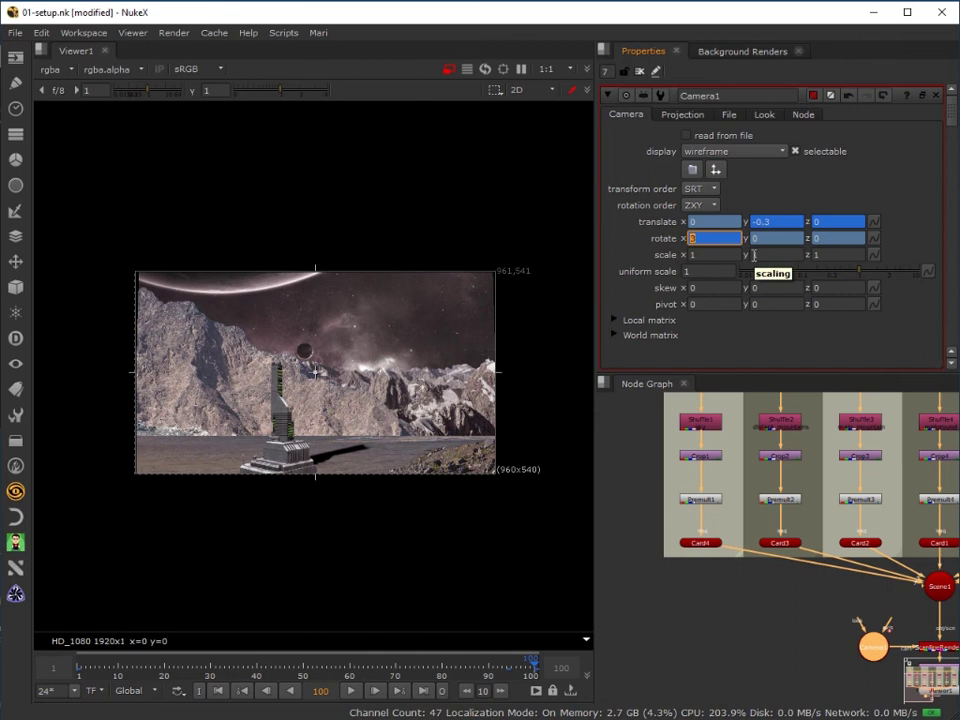
pyautogui.press('Up')
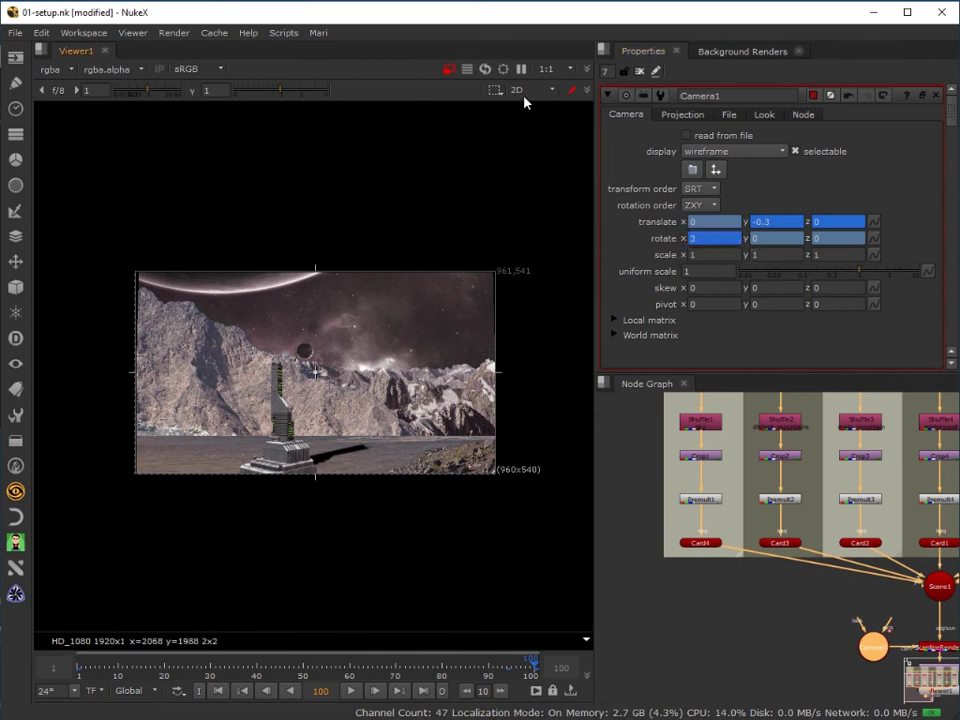
# Examine the lowered and tilted camera against the cards in the 3D view and return to the 2D view.
pyautogui.click(524, 90)
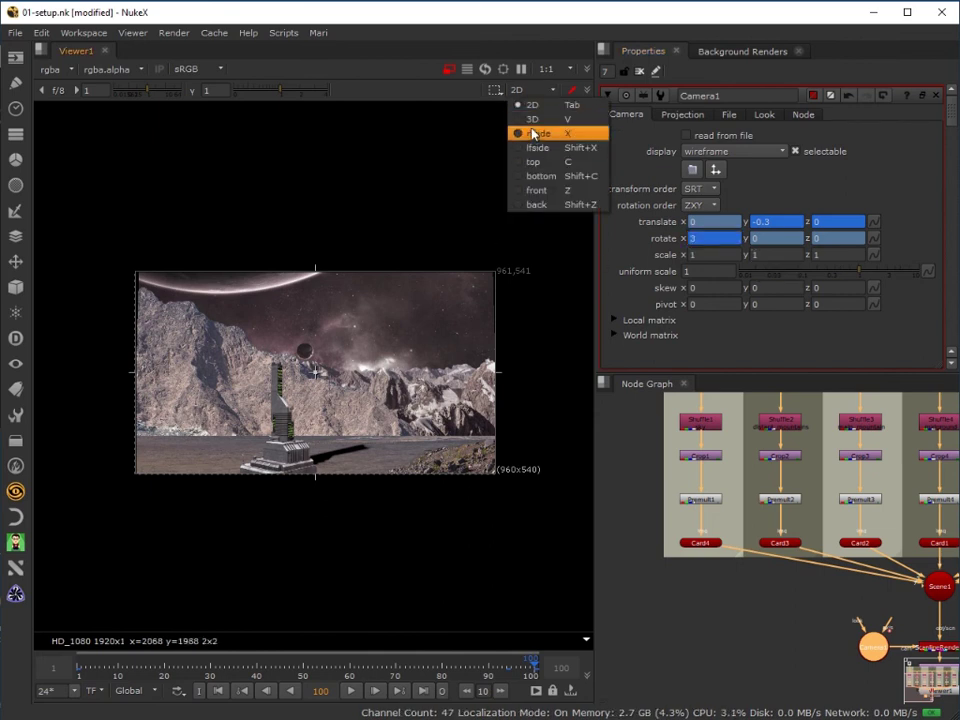
pyautogui.click(530, 119)
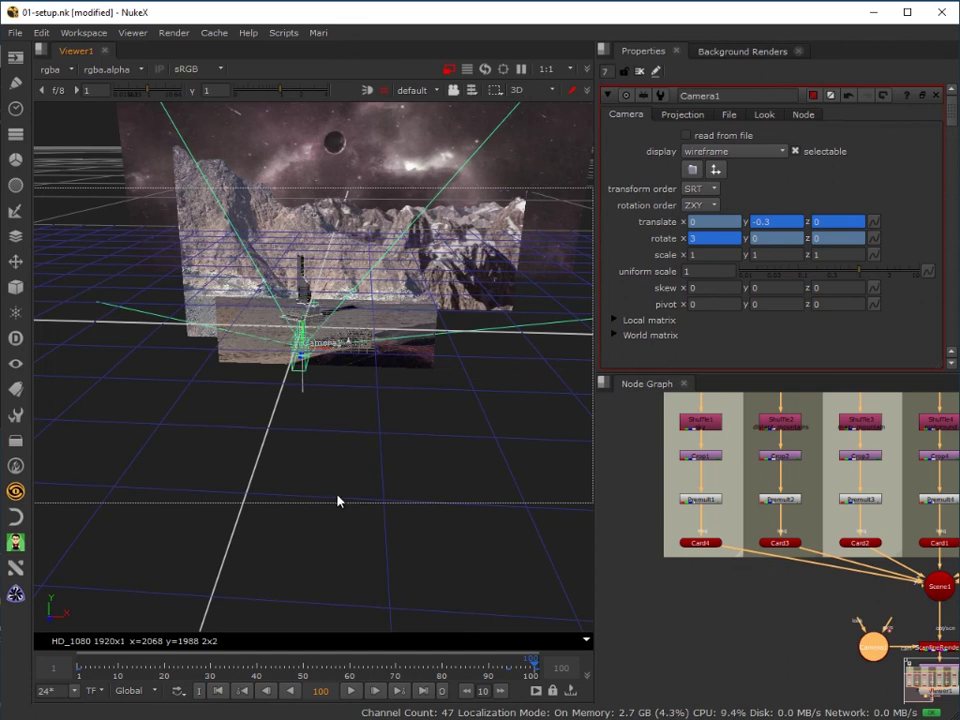
pyautogui.moveTo(375, 499); pyautogui.dragTo(360, 484)
pyautogui.moveTo(429, 491); pyautogui.dragTo(488, 298)
pyautogui.click(512, 89)
pyautogui.click(534, 111)
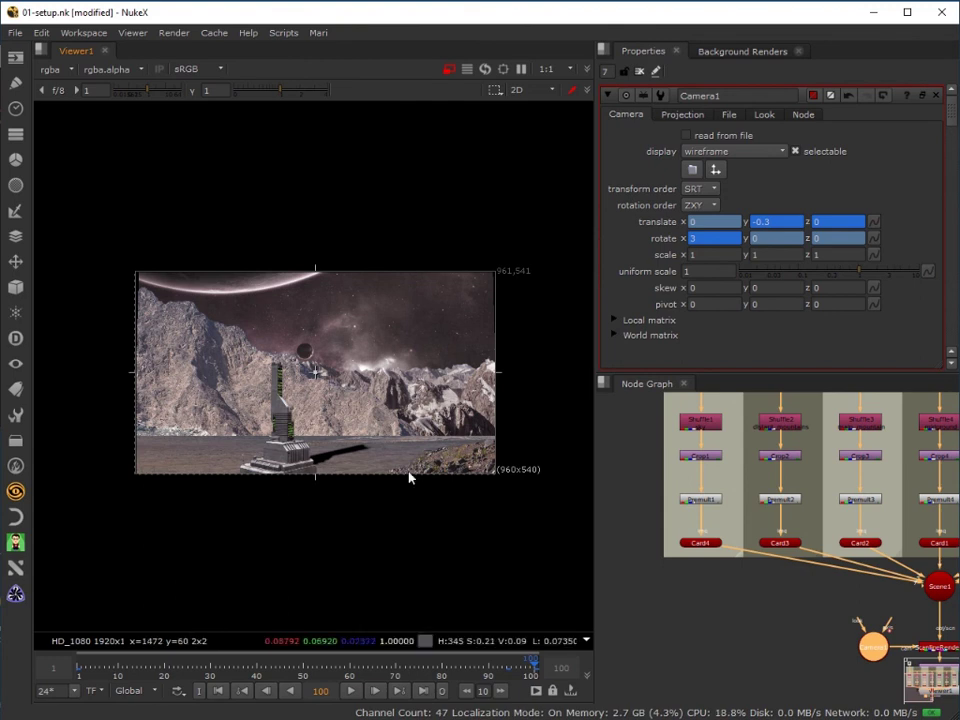
# Scrub and play the whole camera move in the 2D view to examine the vertical drift and tilt.
pyautogui.click(224, 666)
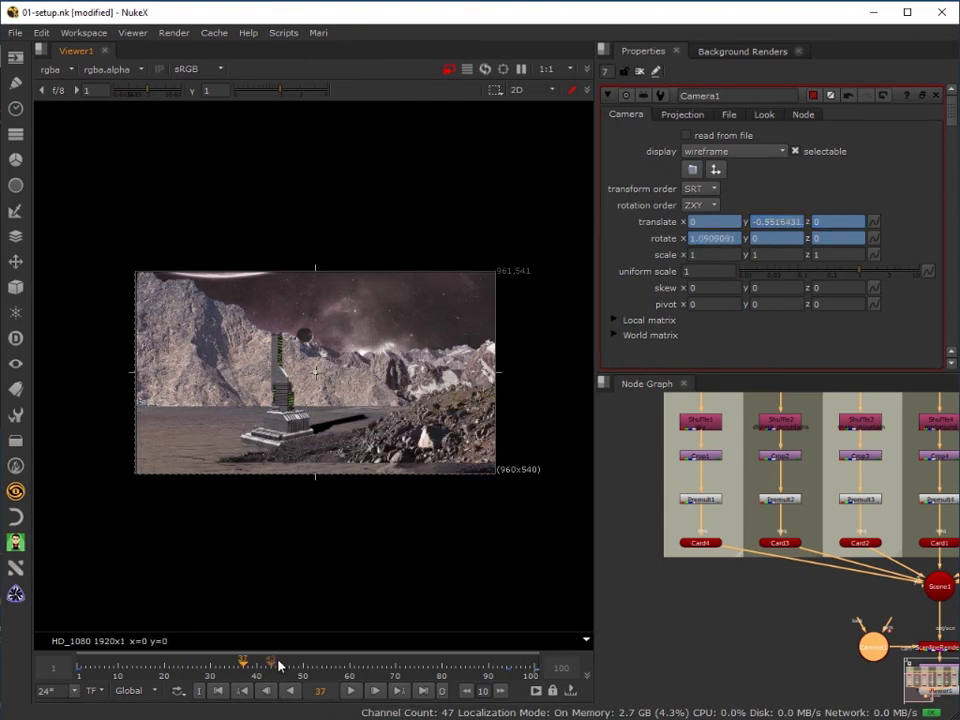
pyautogui.click(517, 660)
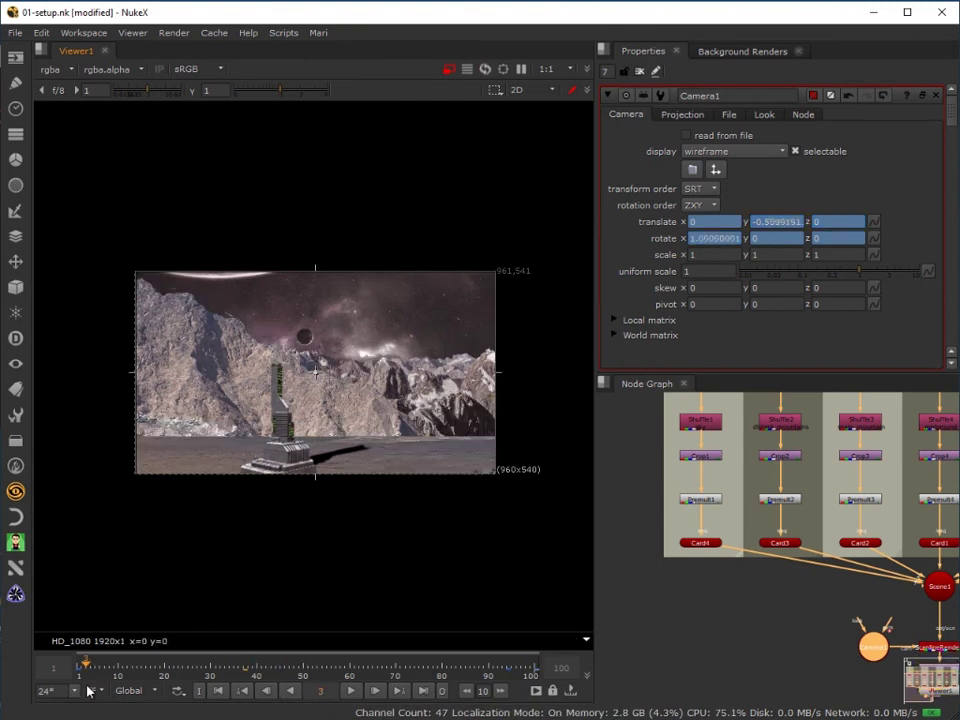
pyautogui.moveTo(517, 660); pyautogui.dragTo(534, 675)
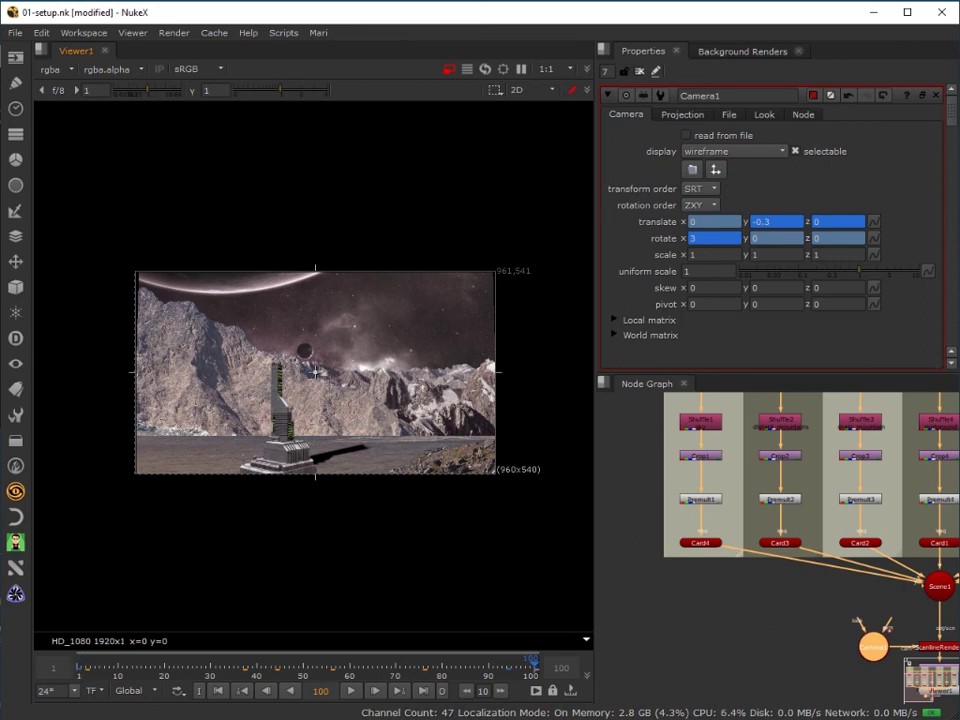
pyautogui.scroll(-2, 815, 635)
pyautogui.click(483, 666)
pyautogui.moveTo(483, 666); pyautogui.dragTo(372, 666)
pyautogui.moveTo(308, 666); pyautogui.dragTo(77, 673)
pyautogui.click(352, 692)
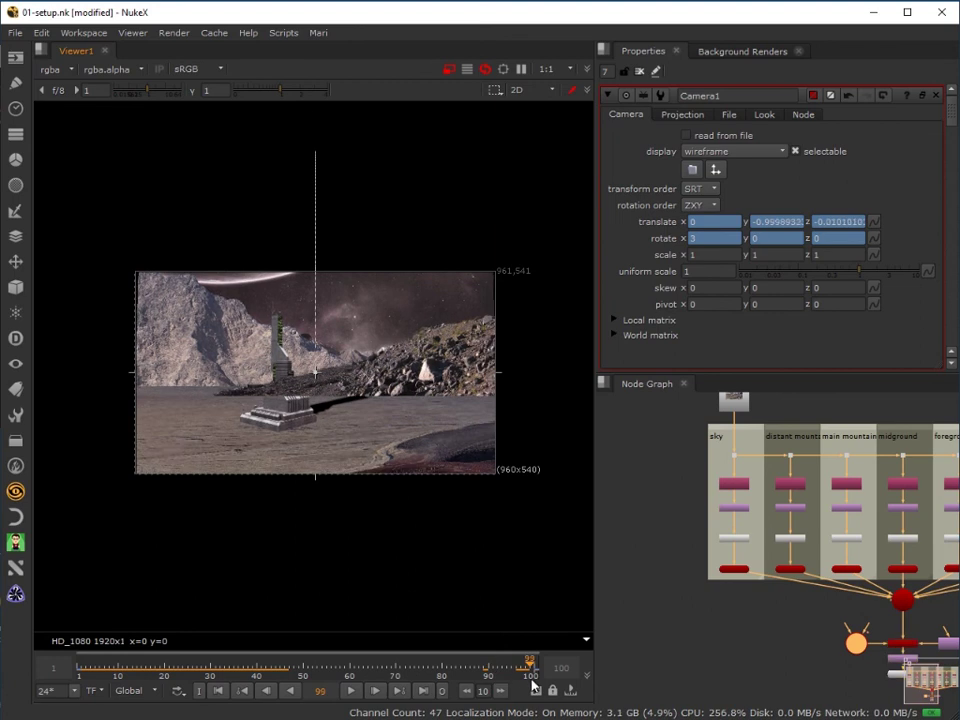
pyautogui.click(290, 690)
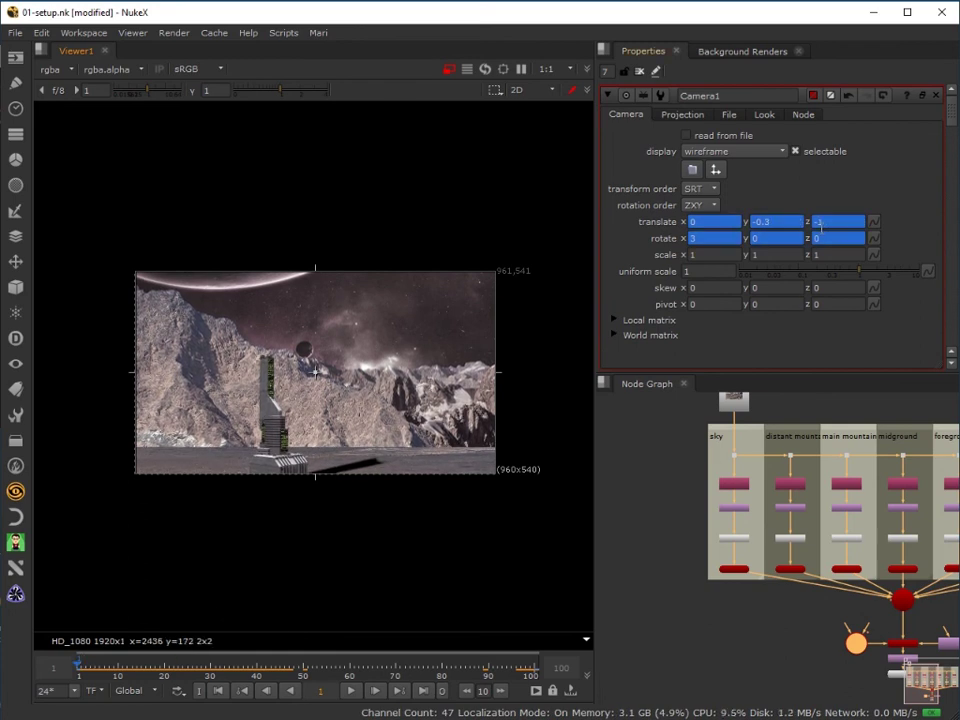
# Remove the animation from Camera1's y translation at frame 1, keeping it constant at -0.3.
pyautogui.click(773, 224)
pyautogui.rightClick(773, 224)
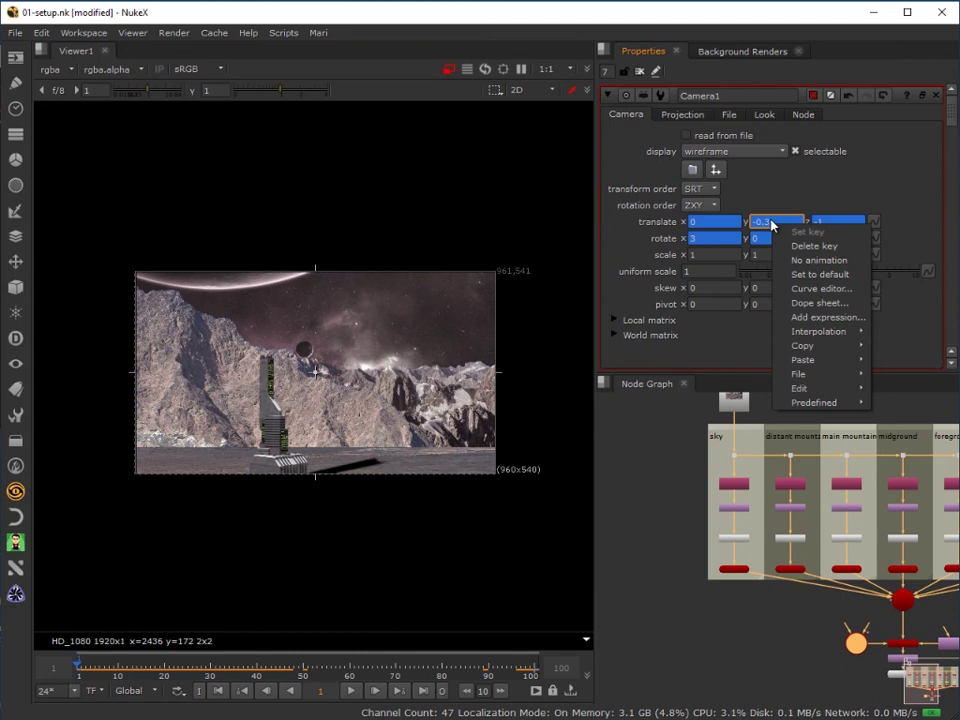
pyautogui.click(771, 224)
pyautogui.rightClick(772, 223)
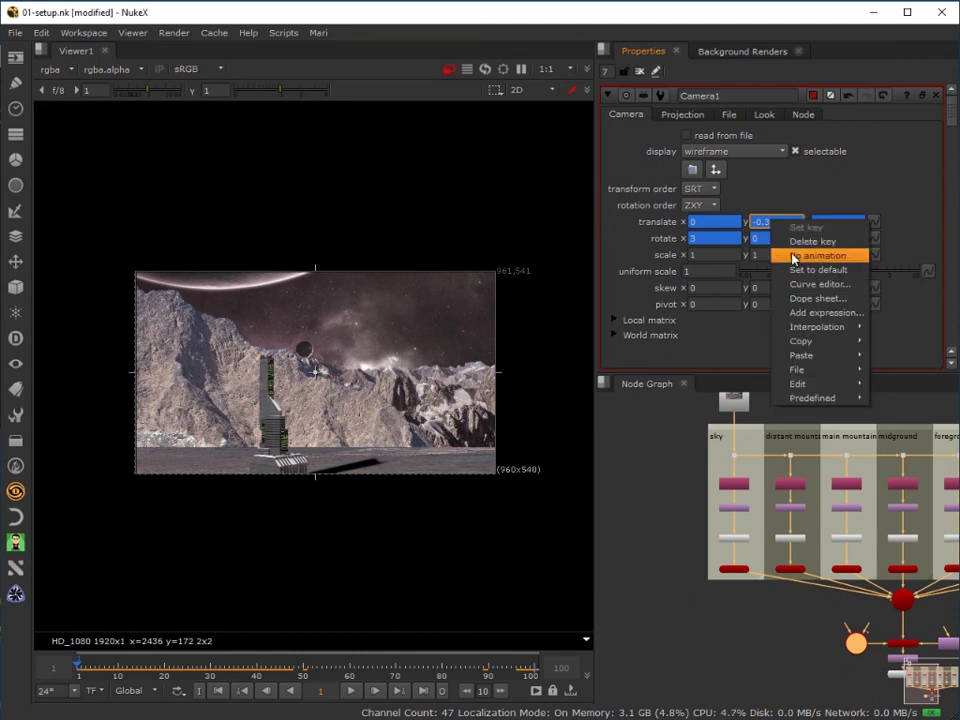
pyautogui.click(788, 255)
pyautogui.click(448, 388)
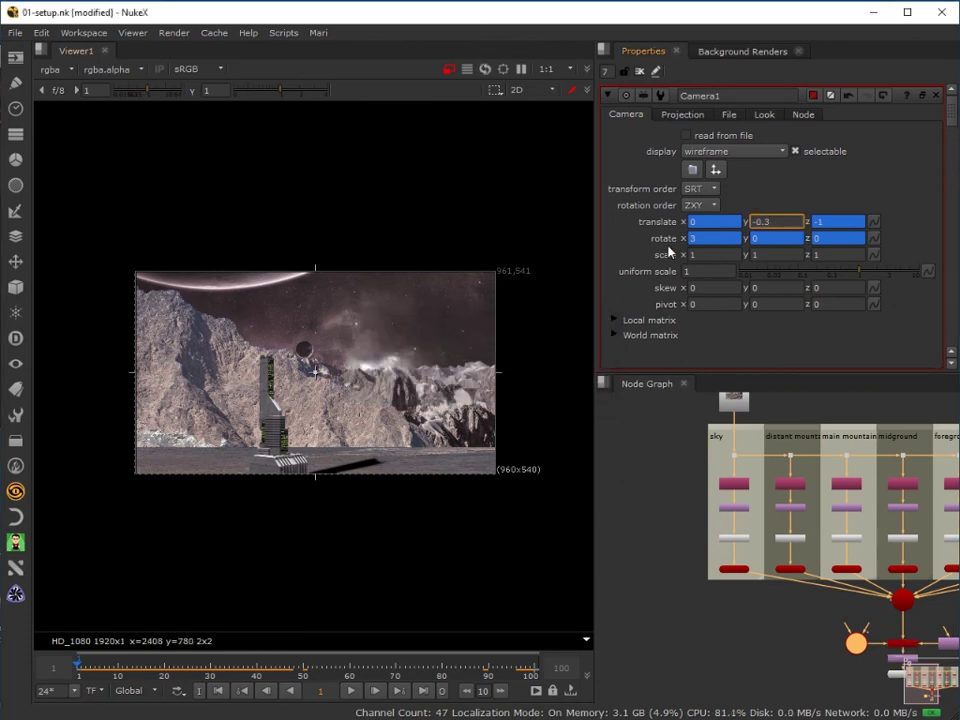
# Remove the animation from Camera1's x rotation, keeping it constant at 3.
pyautogui.rightClick(703, 244)
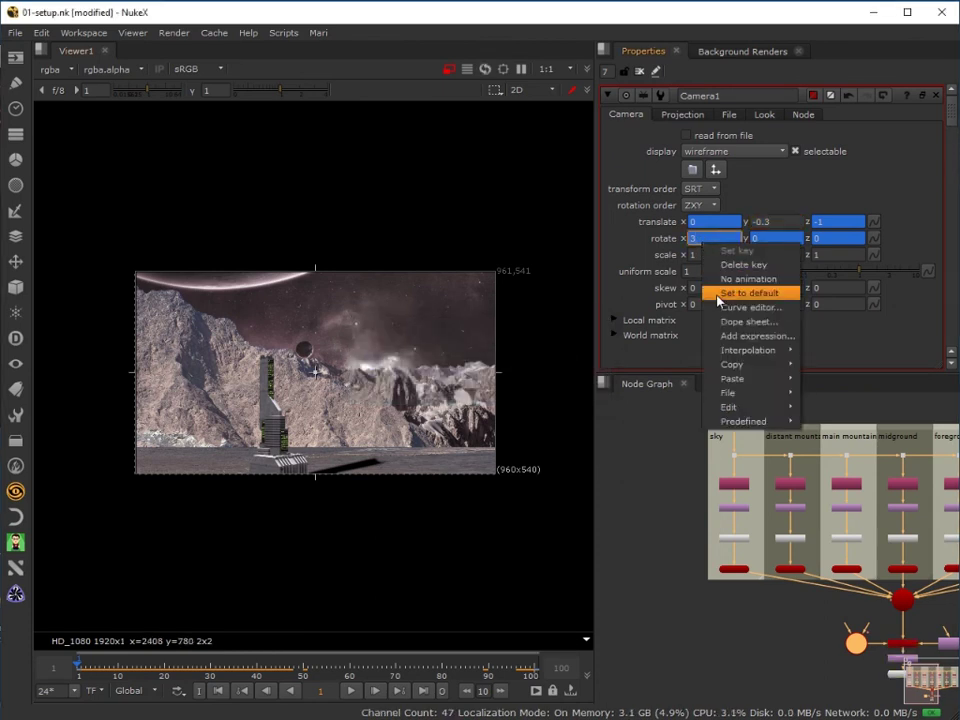
pyautogui.click(718, 278)
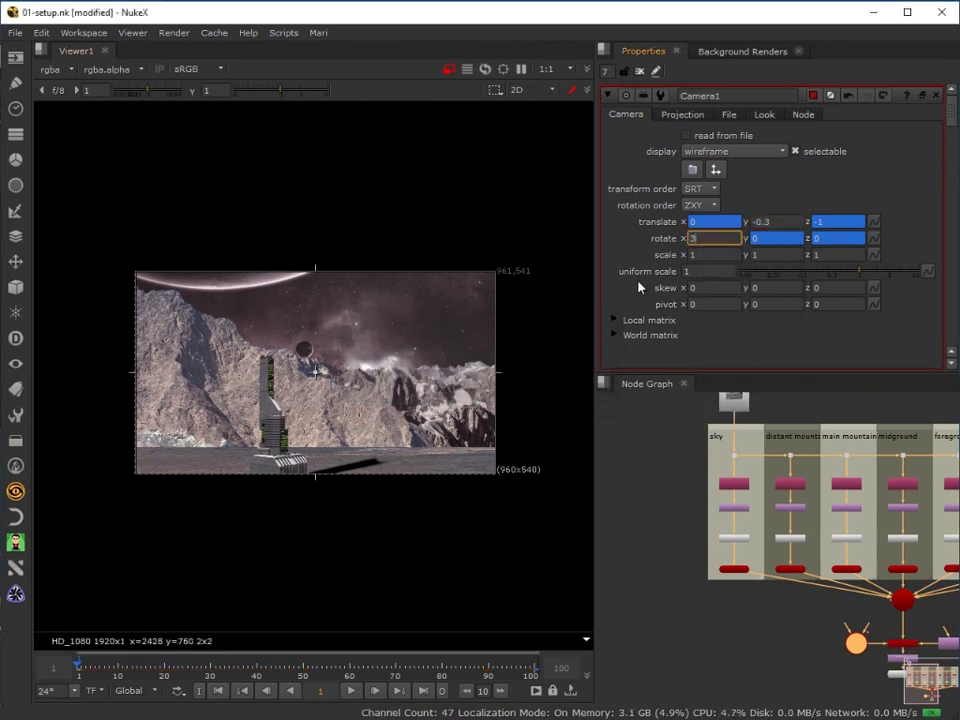
pyautogui.doubleClick(681, 238)
pyautogui.doubleClick(801, 219)
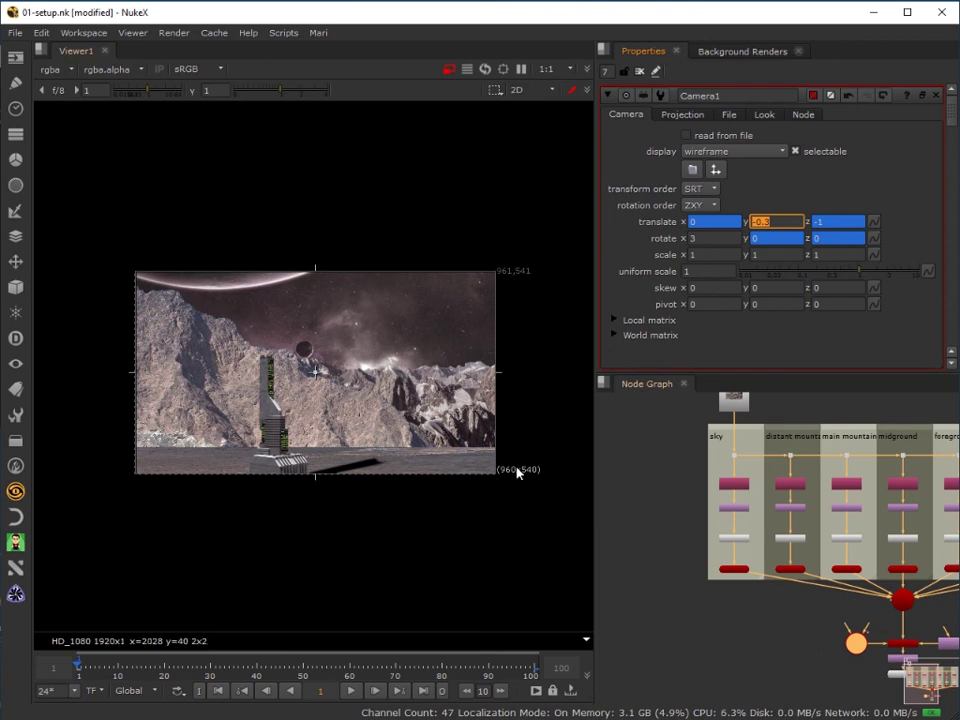
pyautogui.click(829, 221)
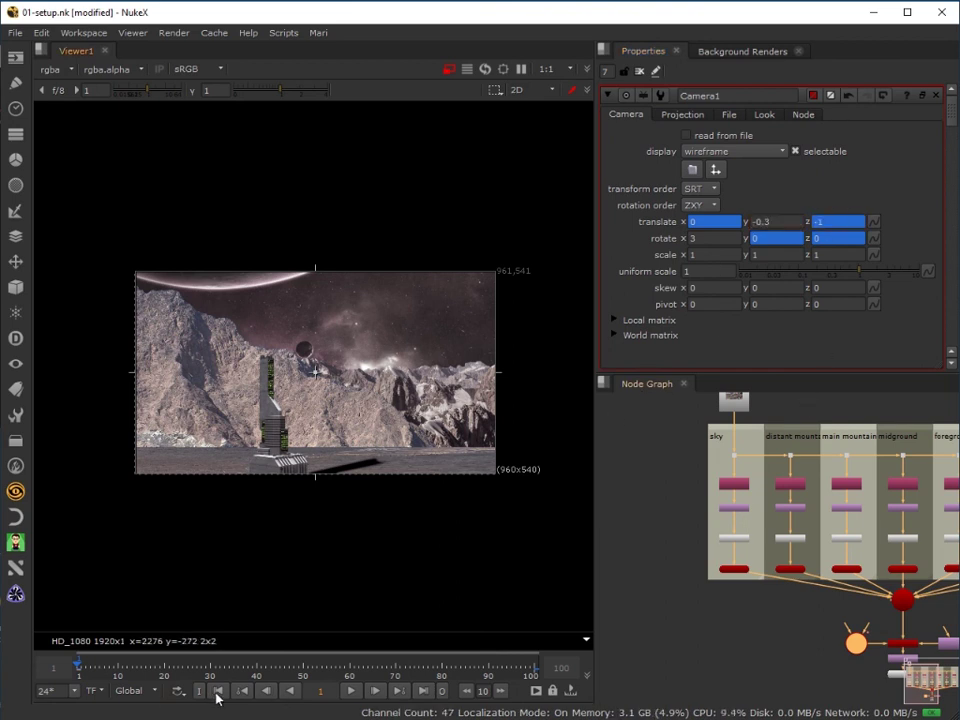
# Play the camera move in the 2D view to examine the push with constant height and tilt.
pyautogui.click(351, 691)
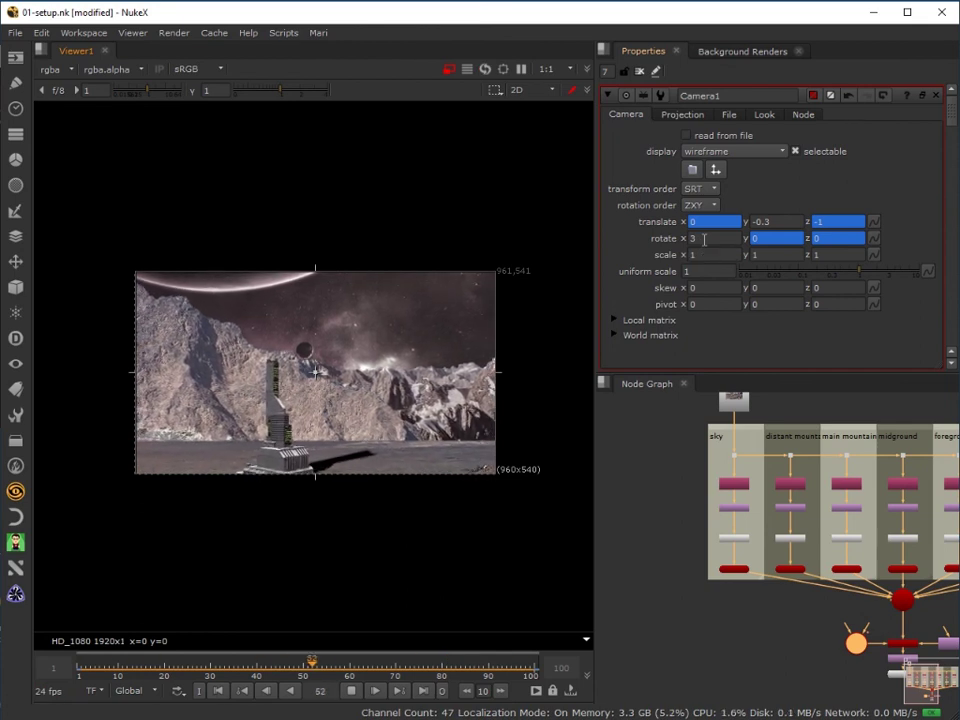
pyautogui.click(350, 690)
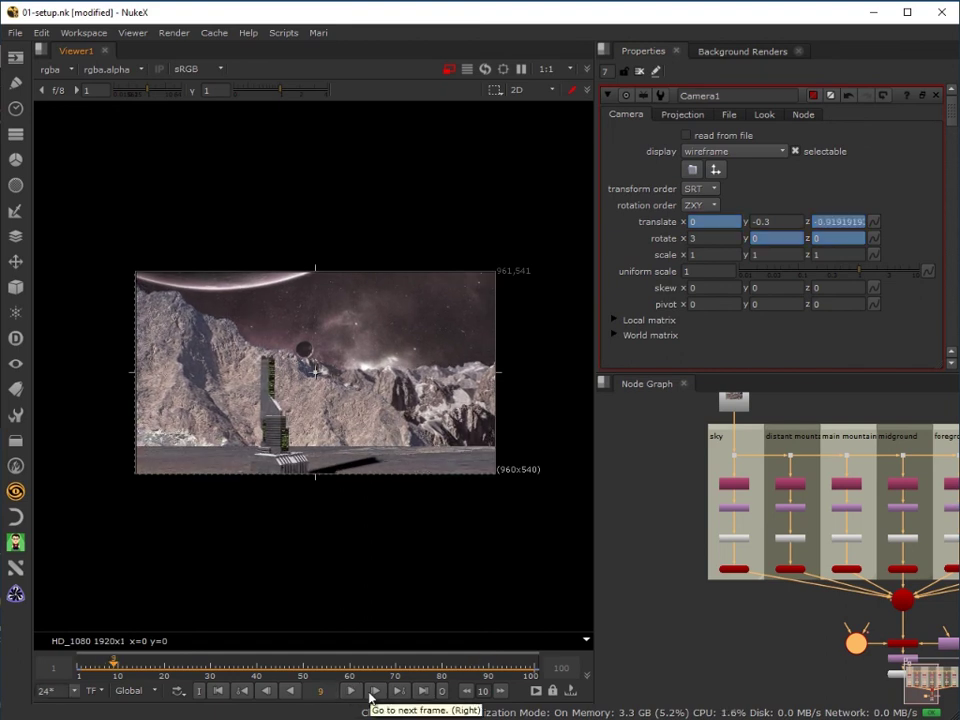
# Try shifting Camera1 sideways to about 1.72 in x and turning it about 7.45 in y at frame 9, working from the top view.
pyautogui.click(519, 90)
pyautogui.click(522, 120)
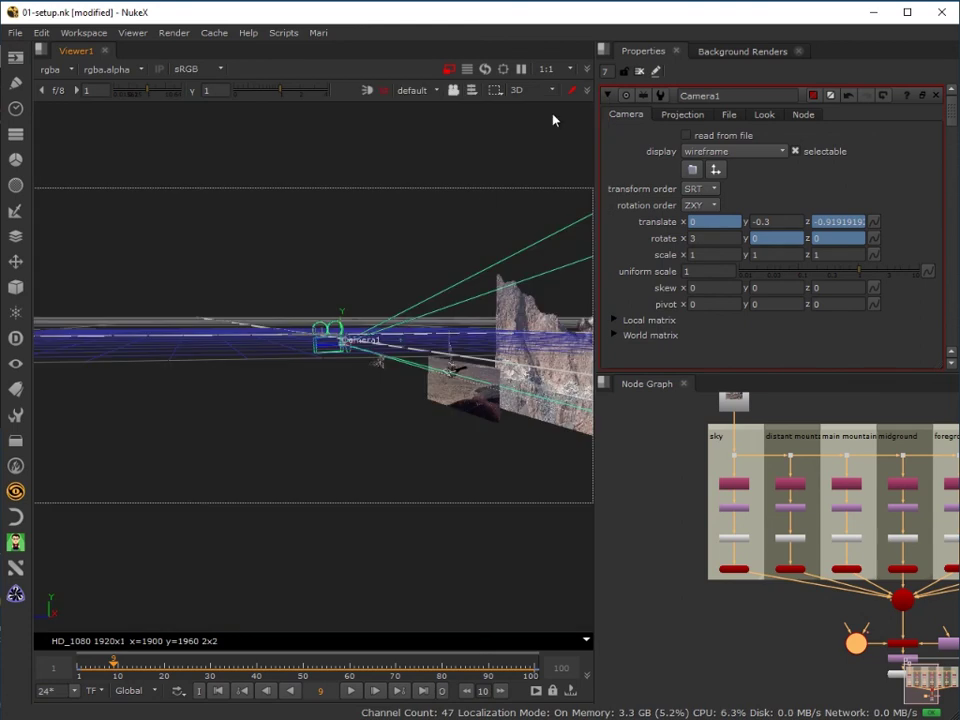
pyautogui.click(519, 92)
pyautogui.click(515, 161)
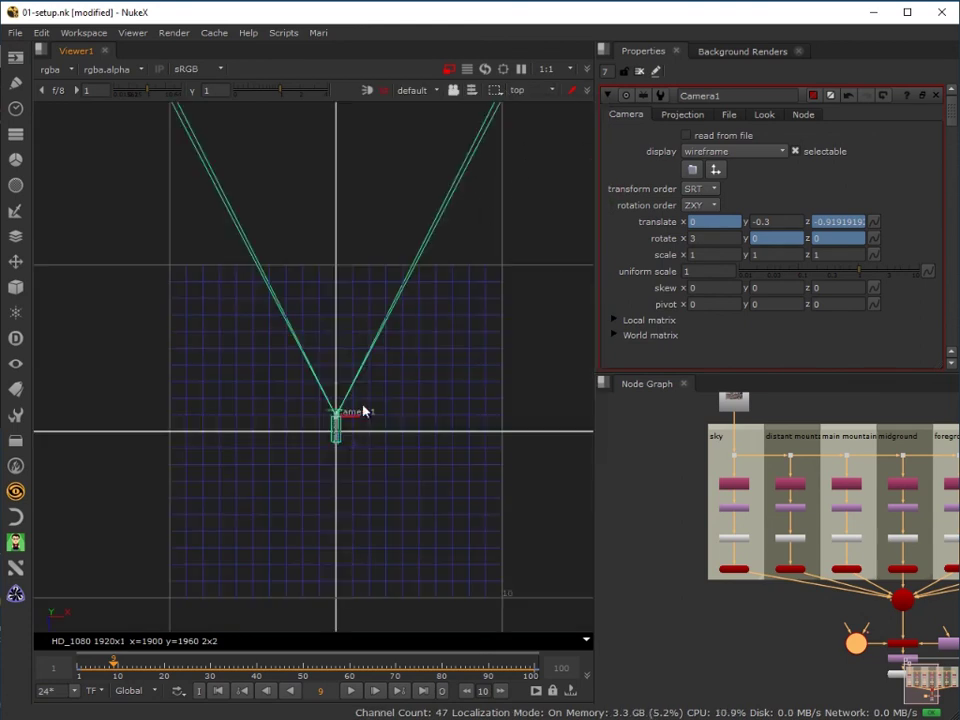
pyautogui.moveTo(353, 424); pyautogui.dragTo(382, 424)
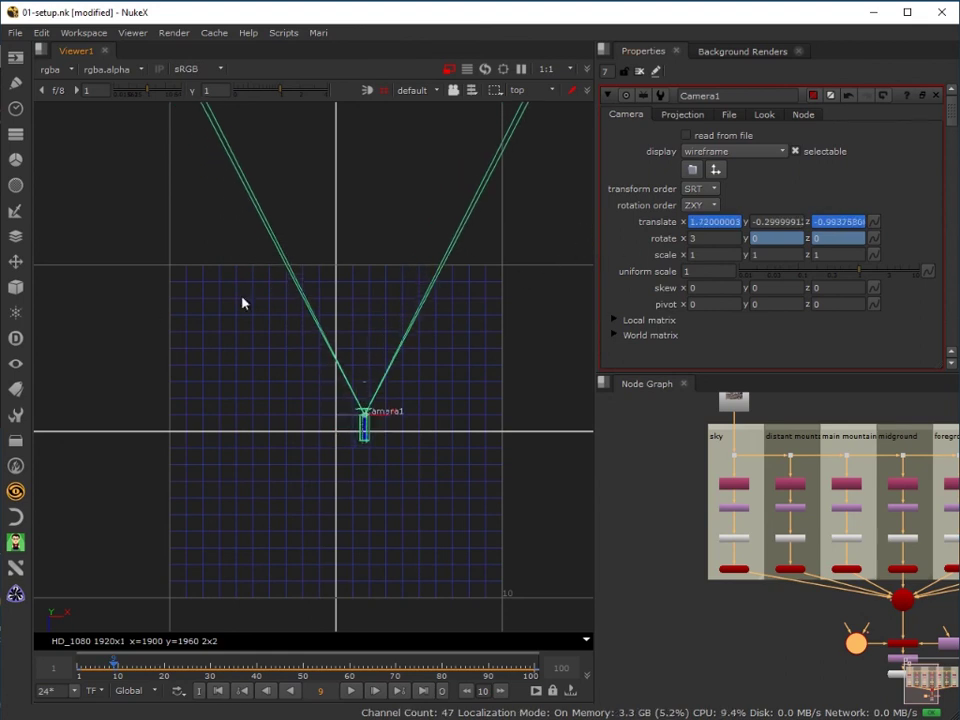
pyautogui.moveTo(370, 420)
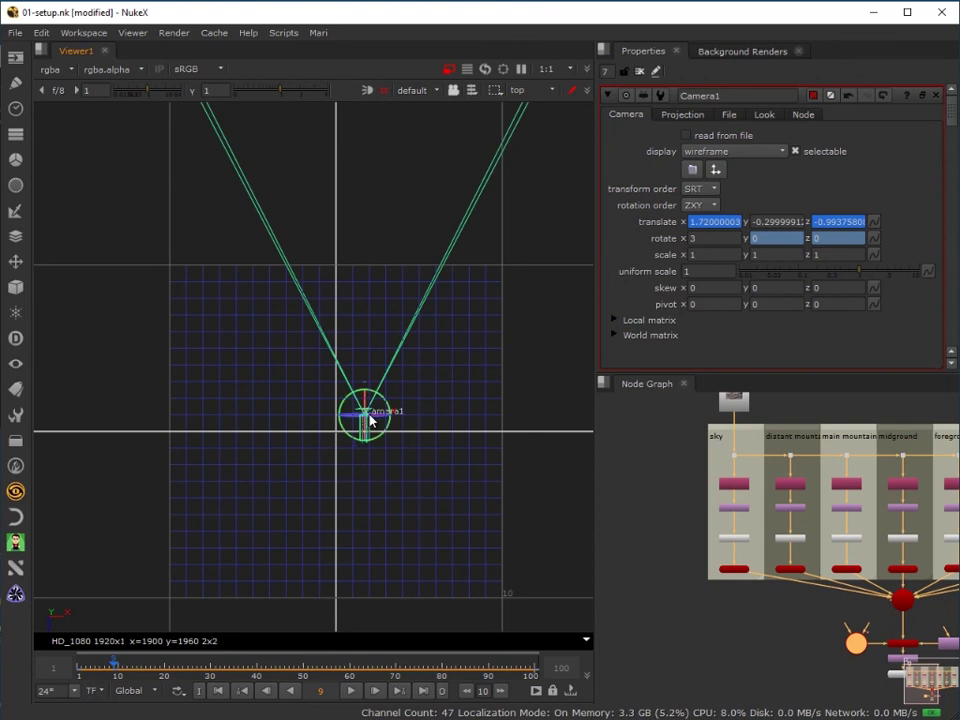
pyautogui.moveTo(345, 437); pyautogui.dragTo(351, 437)
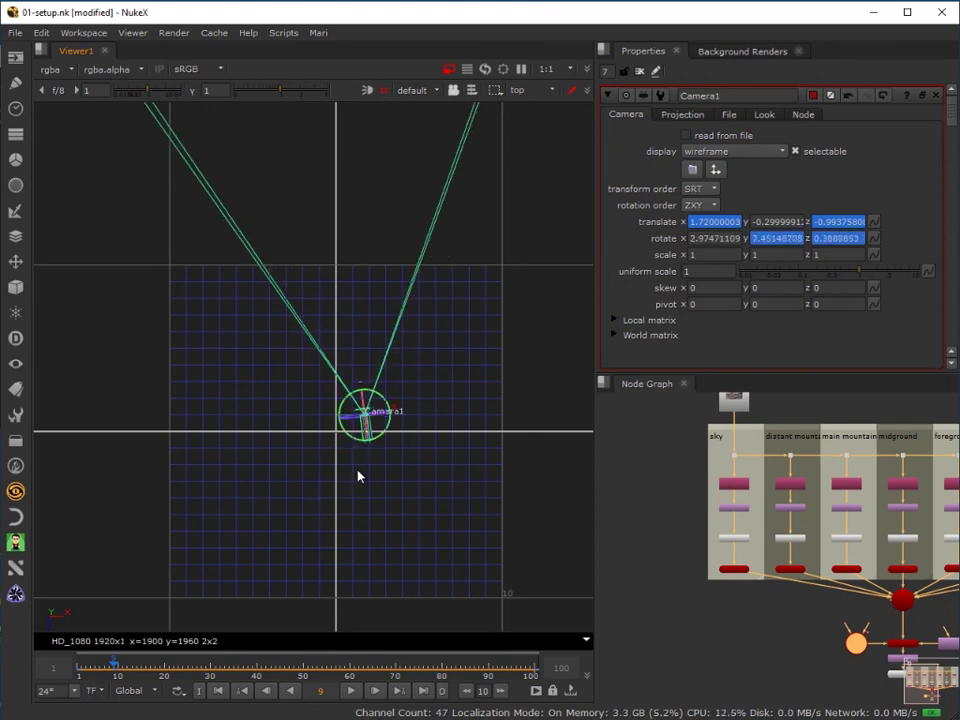
# Examine the shifted and turned camera's framing in the 2D view and return to the 3D view.
pyautogui.click(523, 92)
pyautogui.click(528, 102)
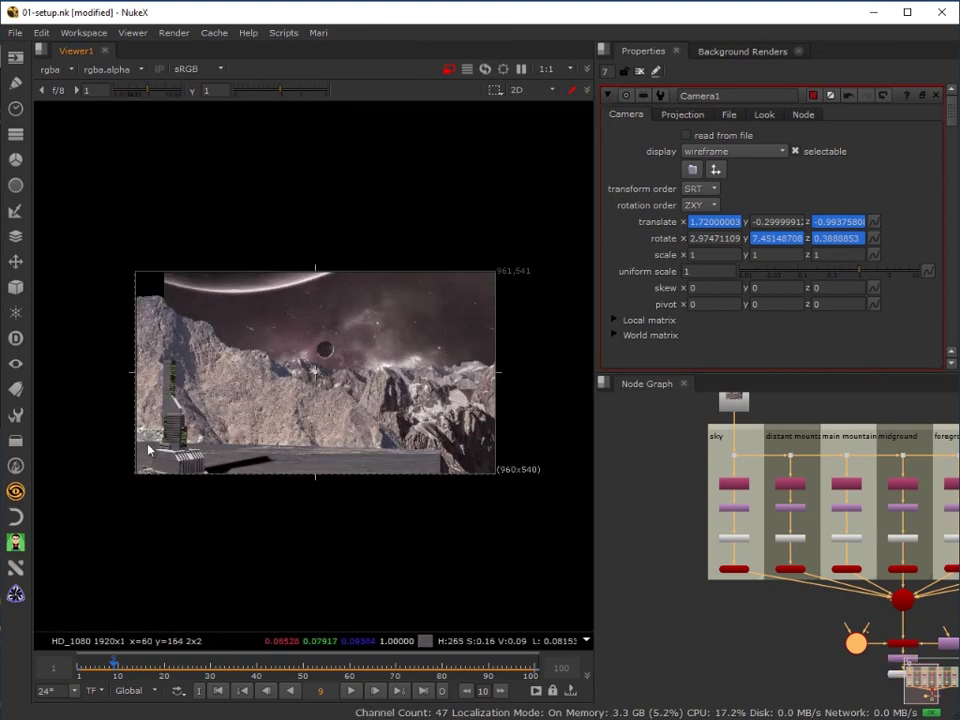
pyautogui.click(522, 90)
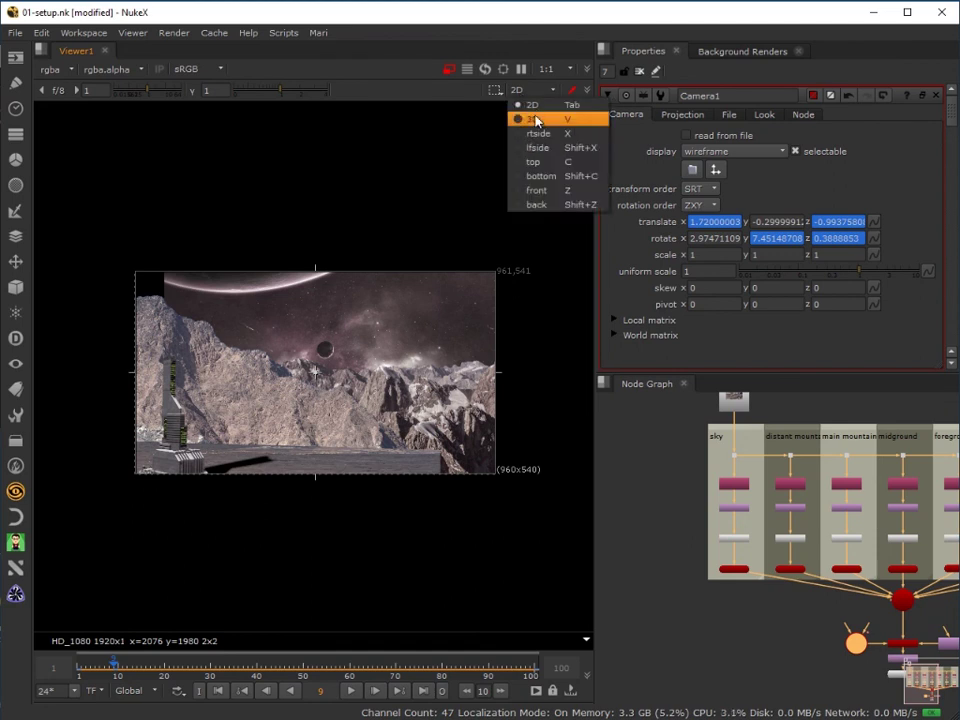
pyautogui.click(524, 102)
# Compare the distant mountain, sky, main mountain and midground cards' widths with the camera's field of view in the top view.
pyautogui.click(527, 91)
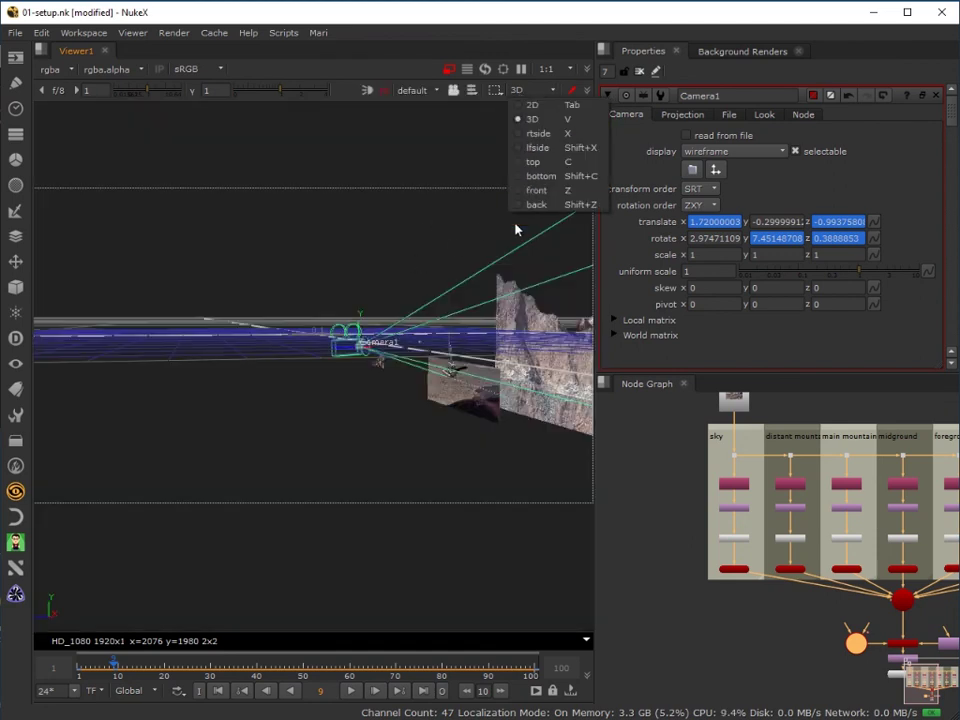
pyautogui.click(534, 172)
pyautogui.scroll(-6, 251, 420)
pyautogui.moveTo(245, 354); pyautogui.dragTo(389, 476)
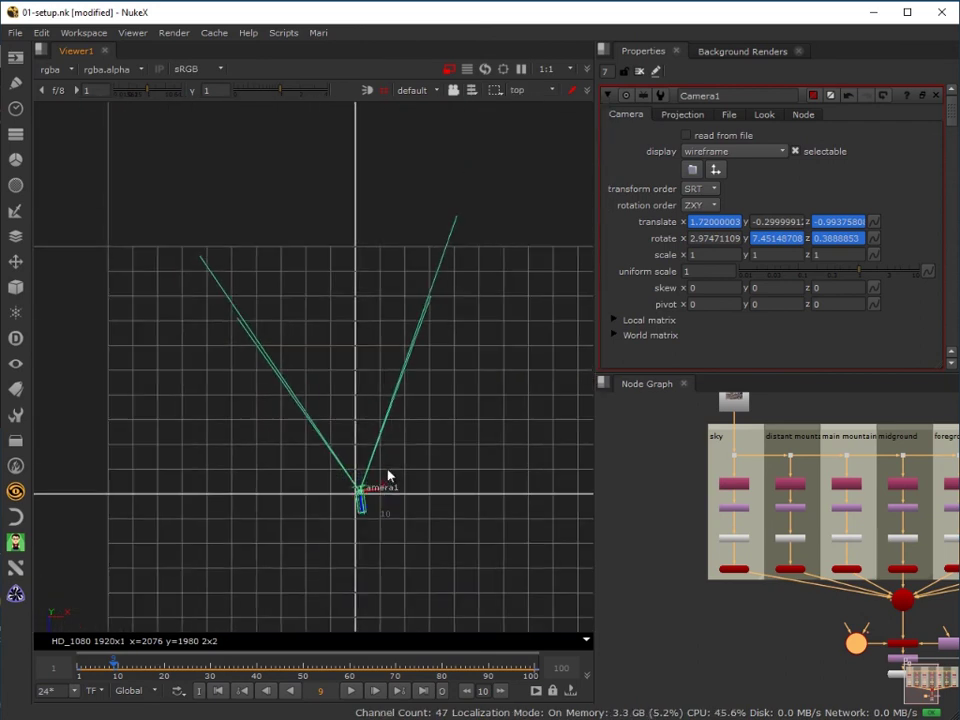
pyautogui.click(790, 570)
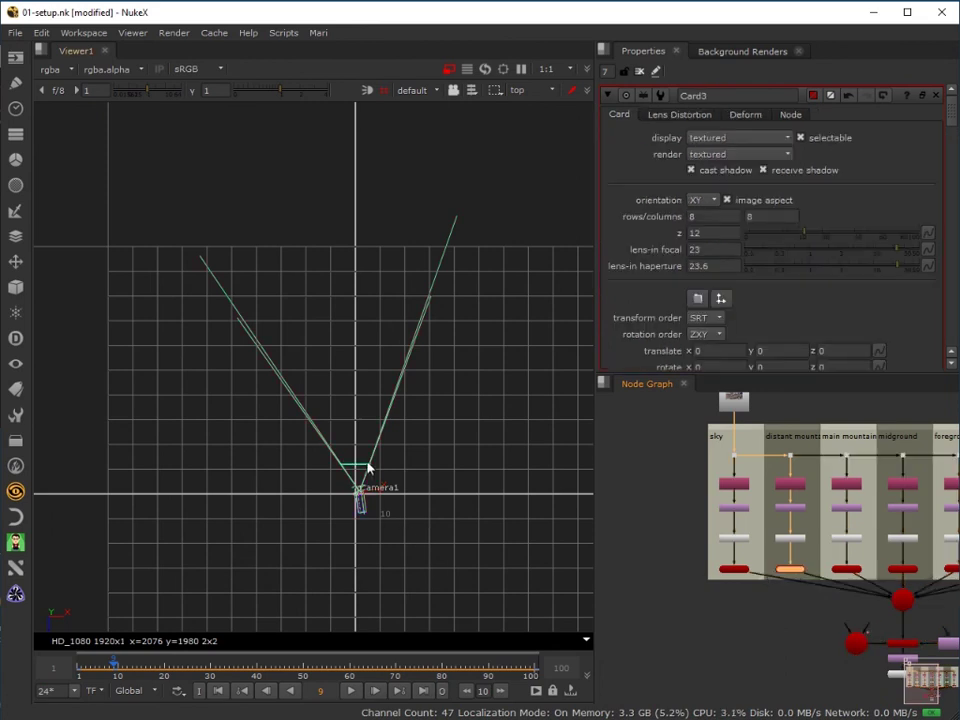
pyautogui.scroll(4, 376, 516)
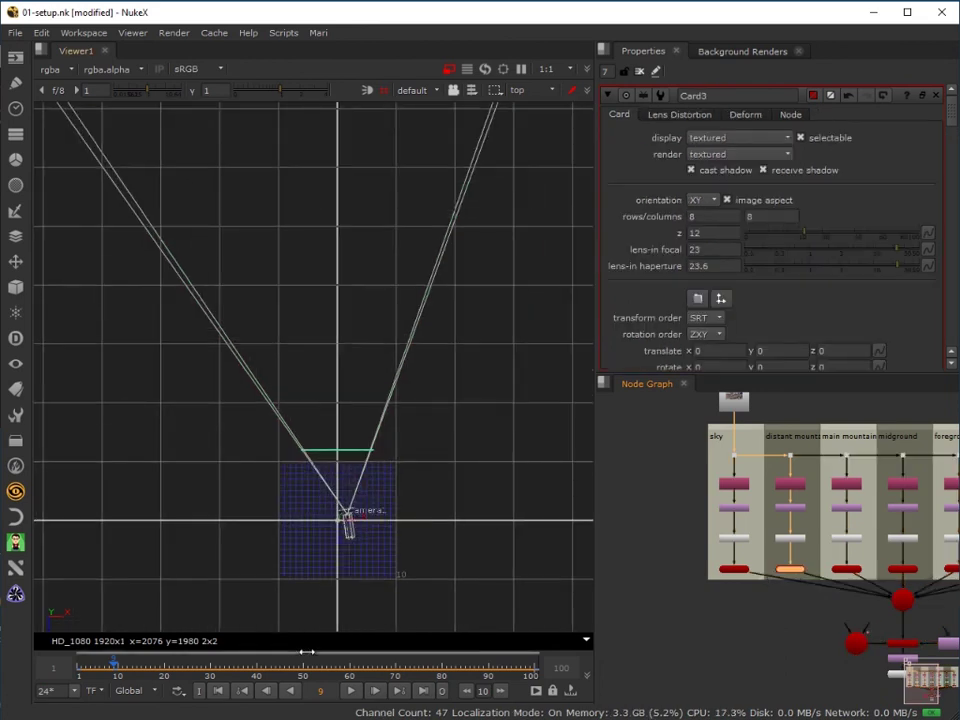
pyautogui.click(731, 572)
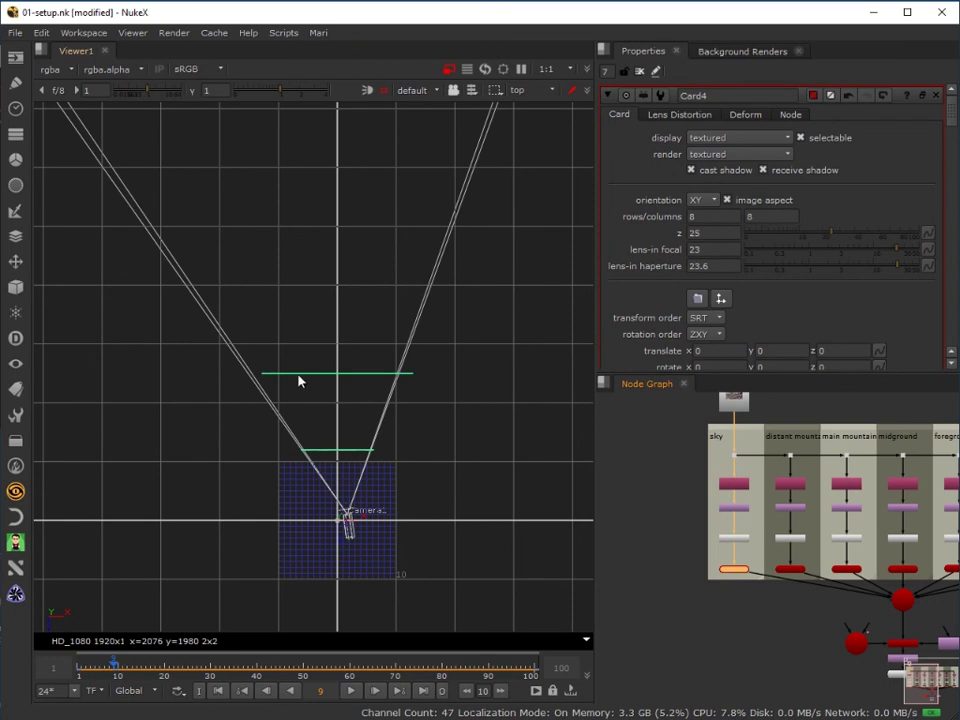
pyautogui.click(846, 569)
pyautogui.scroll(2, 350, 478)
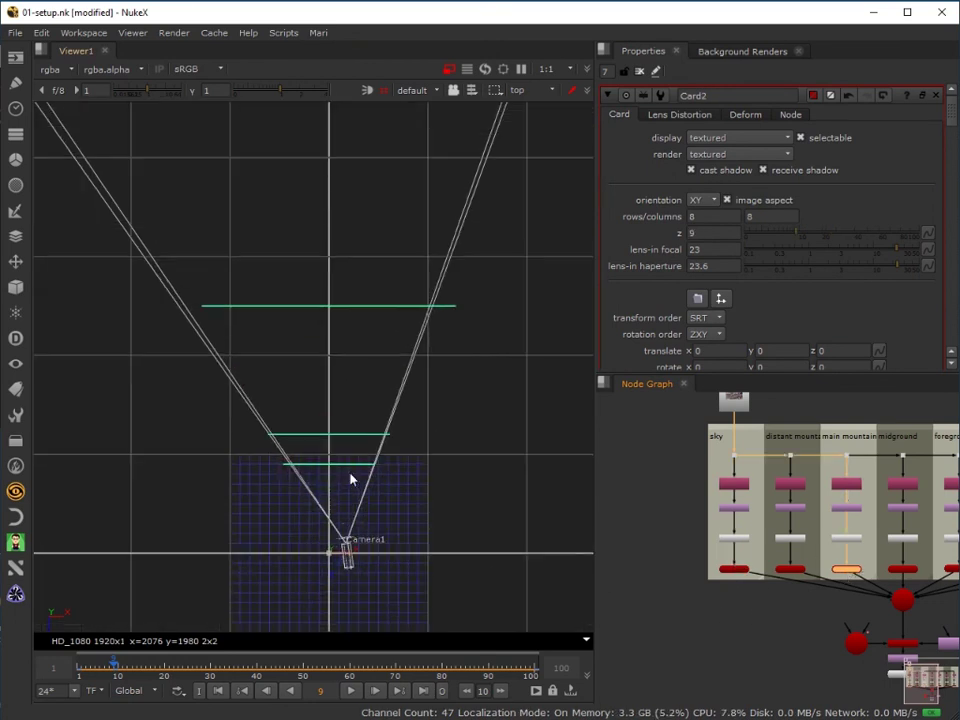
pyautogui.click(903, 569)
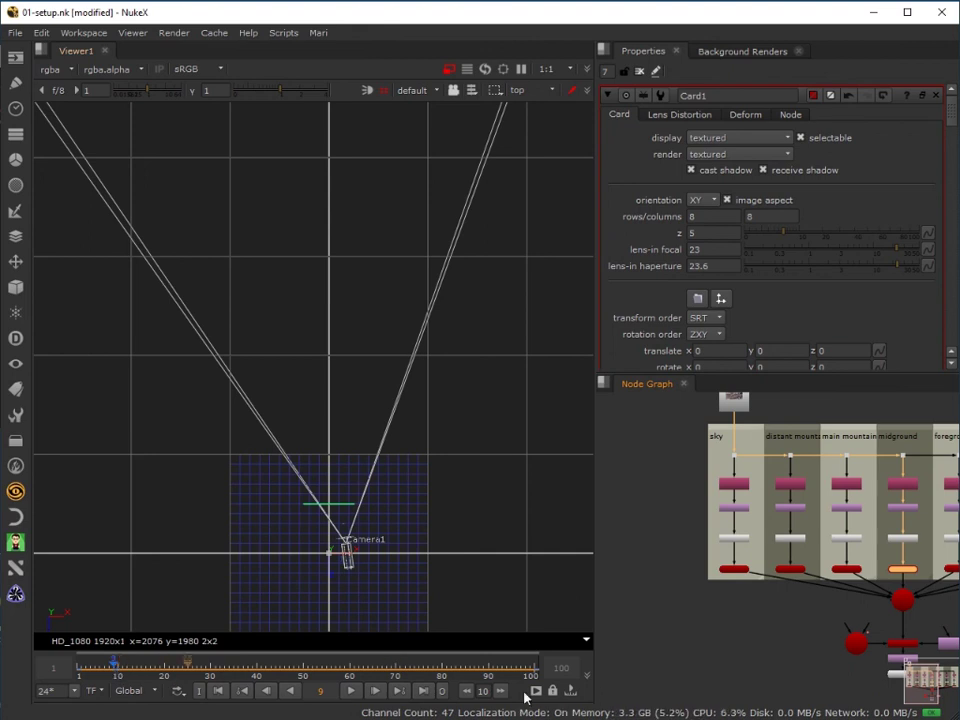
# Delete Camera1's sideways shift and turn keyframes at frame 9 in the Dope Sheet, and return to frame 1.
pyautogui.click(346, 553)
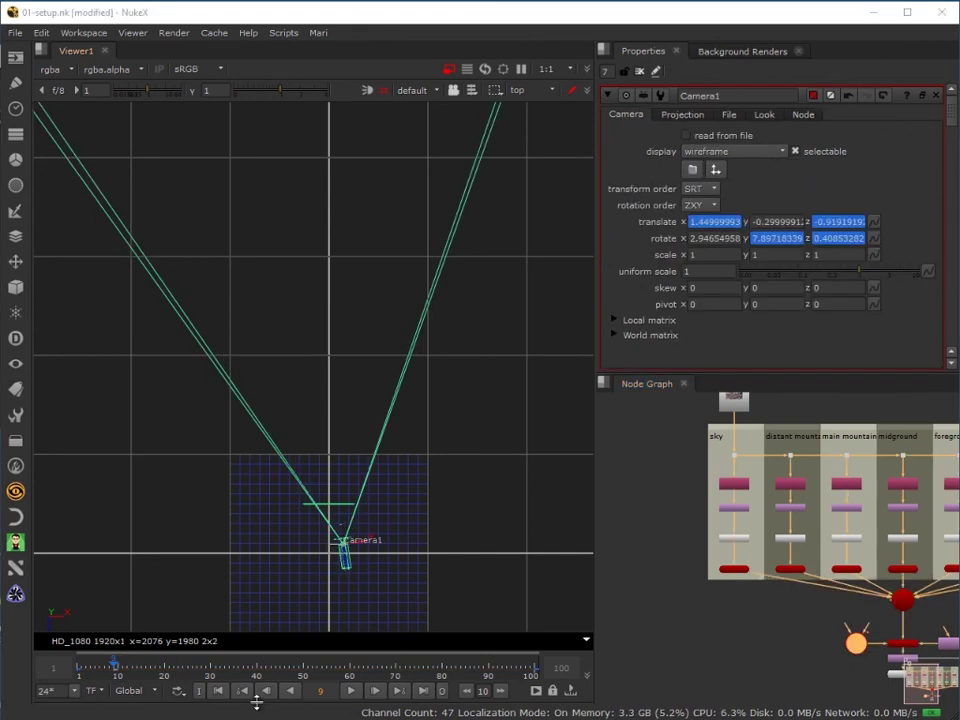
pyautogui.moveTo(256, 703); pyautogui.dragTo(256, 545)
pyautogui.moveTo(337, 663); pyautogui.dragTo(288, 568)
pyautogui.press('Delete')
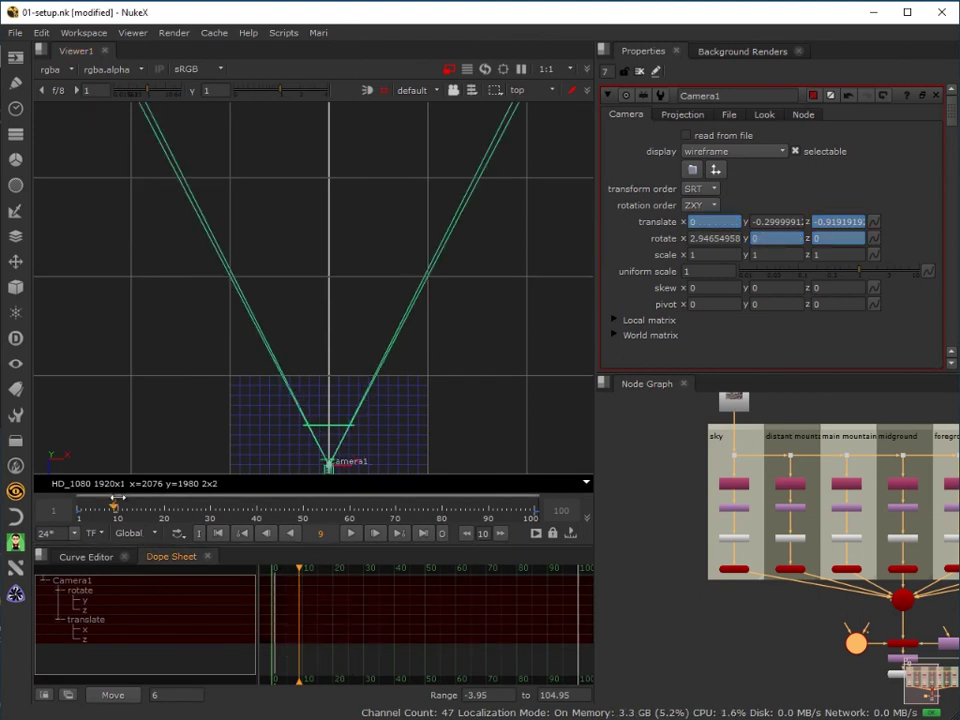
pyautogui.click(76, 520)
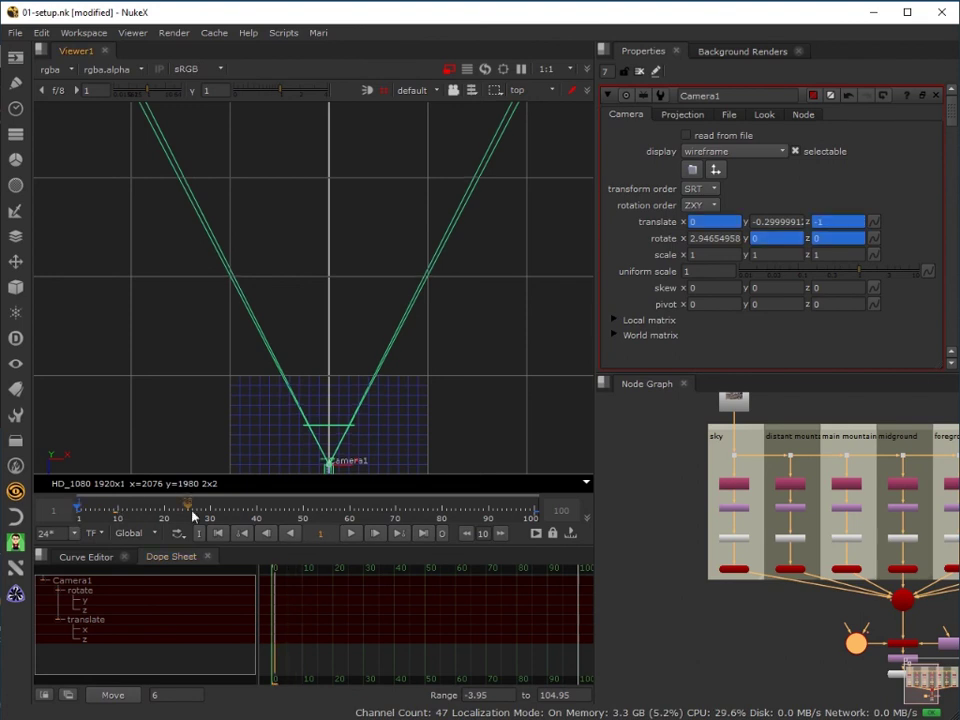
pyautogui.moveTo(204, 546); pyautogui.dragTo(200, 718)
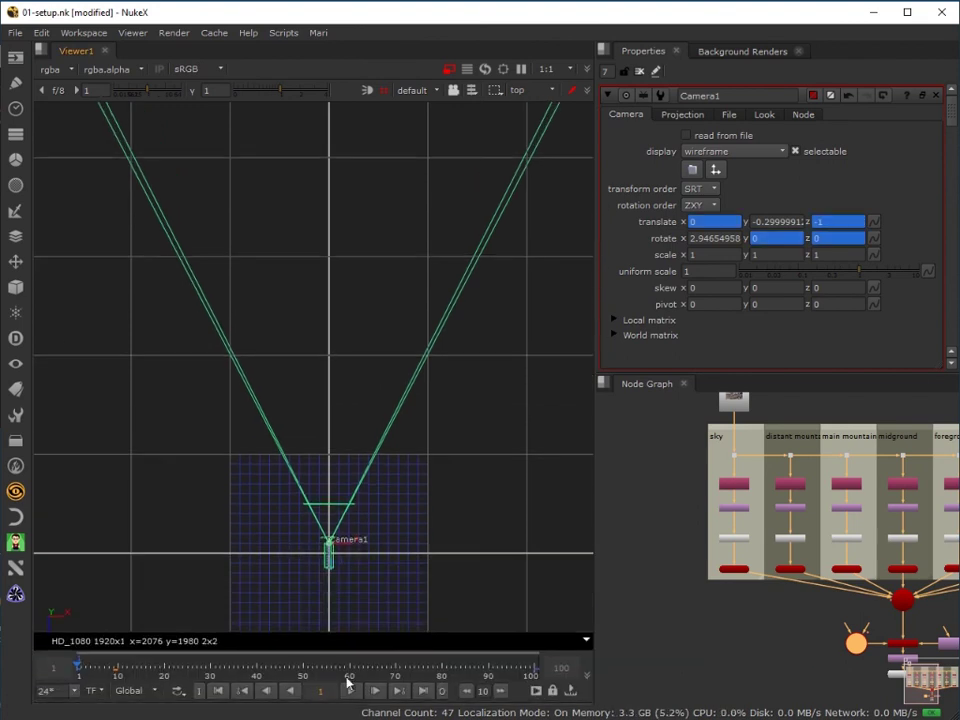
# Scrub the restored camera push in the 2D view up to frame 93.
pyautogui.click(530, 104)
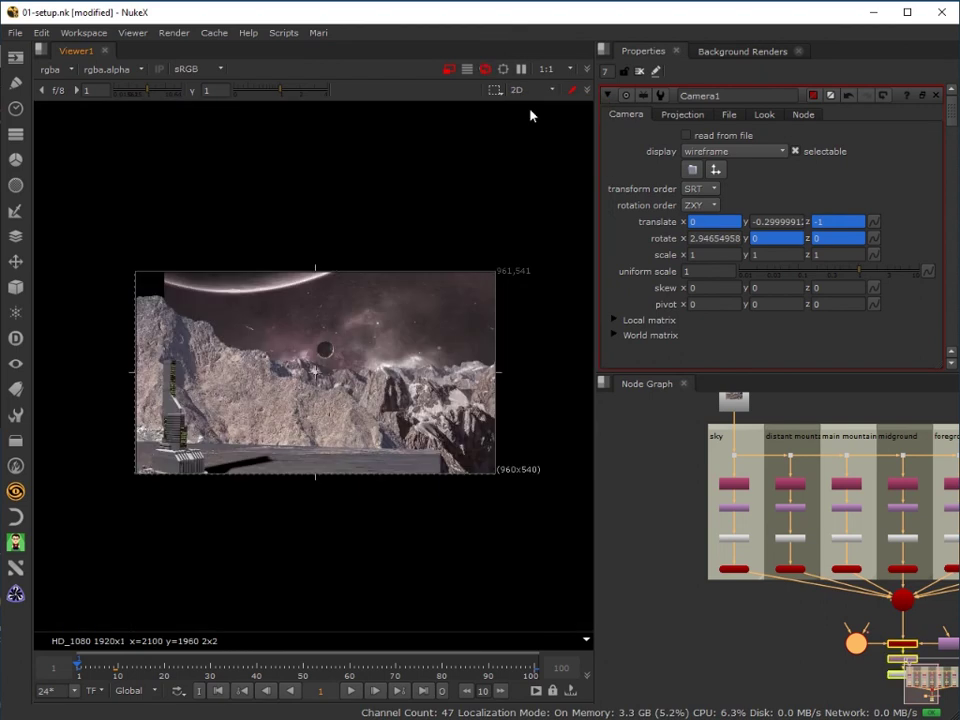
pyautogui.moveTo(114, 677); pyautogui.dragTo(505, 681)
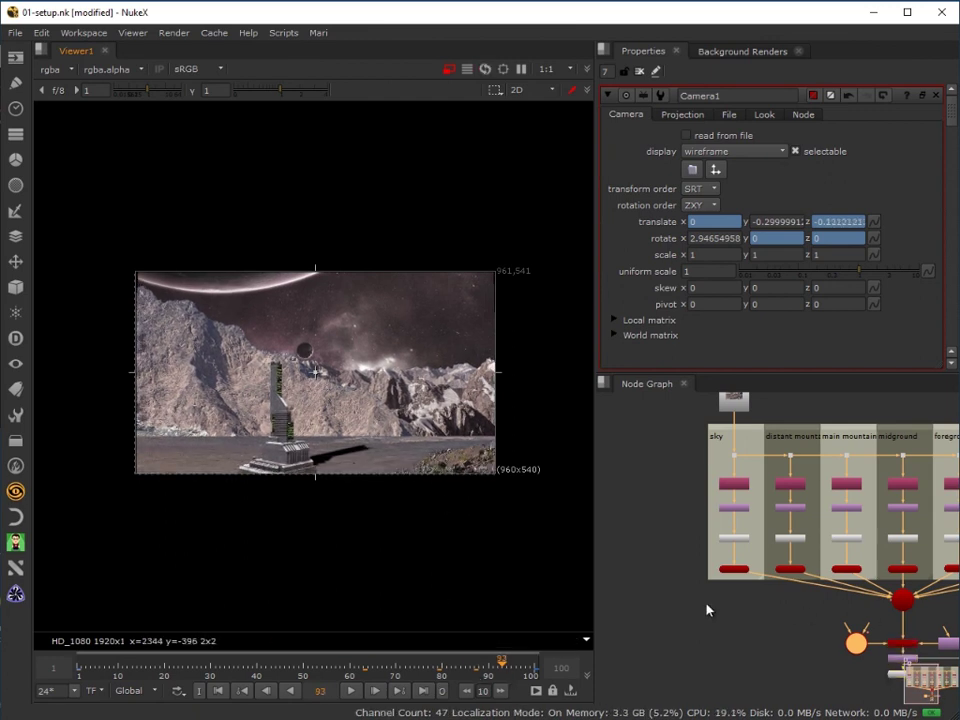
# Make room for another node between Crop8 and Viewer1 by moving the viewer lower in the node graph.
pyautogui.scroll(-2, 730, 650)
pyautogui.moveTo(754, 660); pyautogui.dragTo(604, 578)
pyautogui.scroll(5, 745, 555)
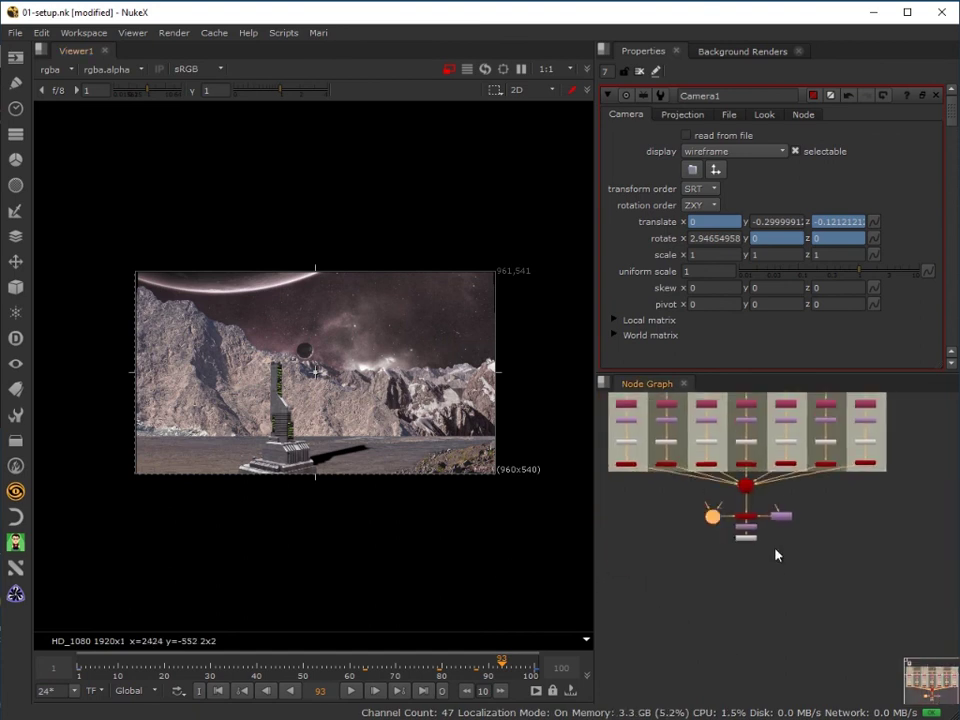
pyautogui.moveTo(720, 577); pyautogui.dragTo(720, 636)
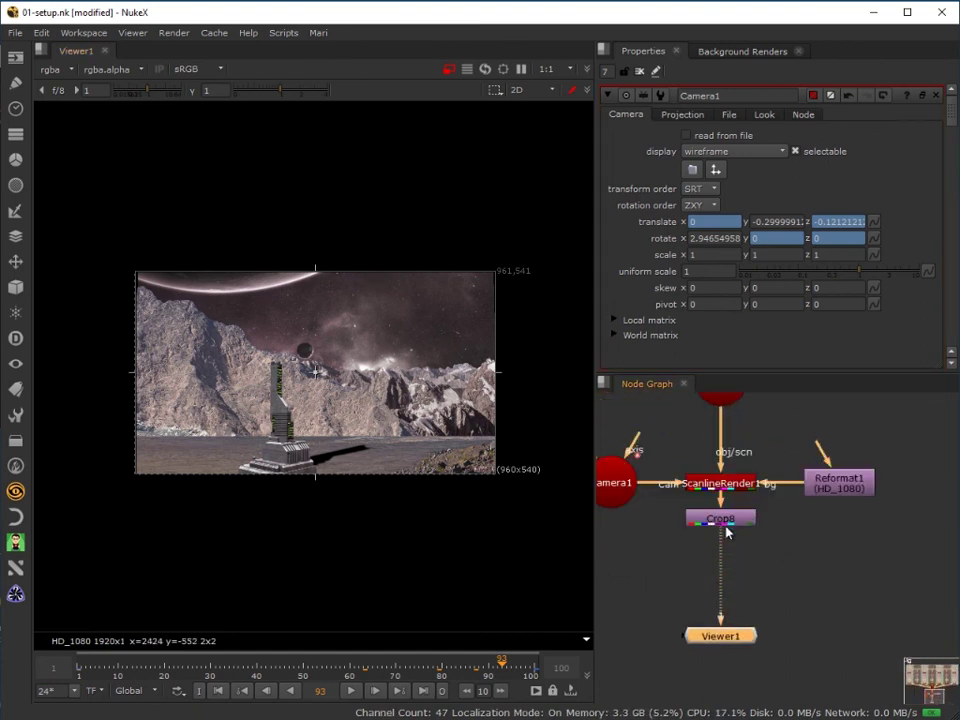
pyautogui.click(727, 522)
pyautogui.moveTo(727, 527)
pyautogui.mouseDown()
pyautogui.moveTo(729, 577)
pyautogui.moveTo(733, 535)
pyautogui.mouseUp()
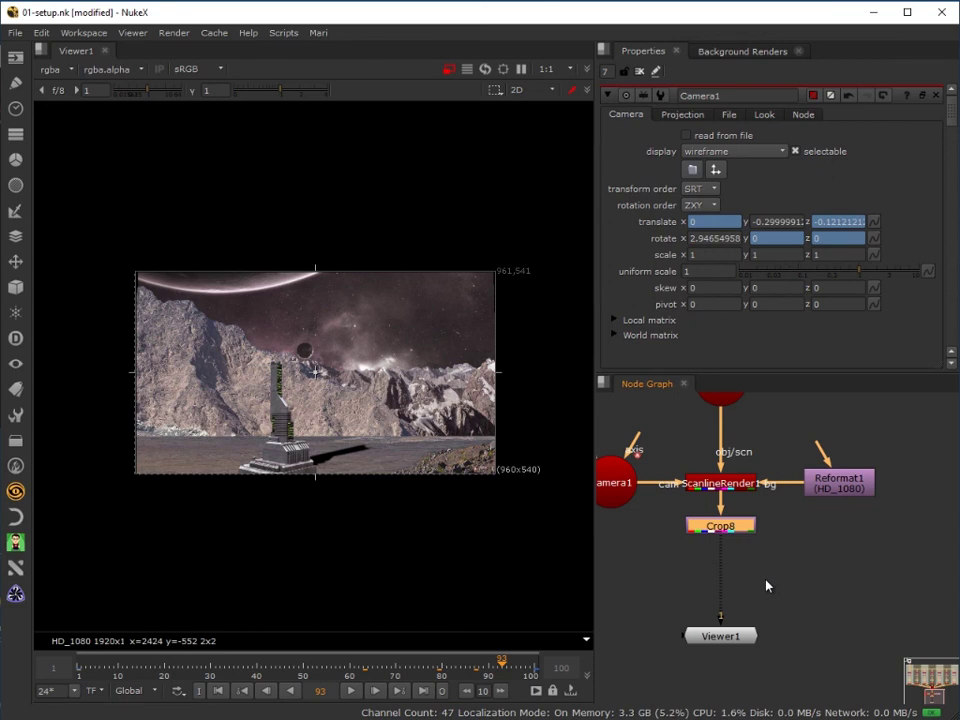
pyautogui.press('Tab')
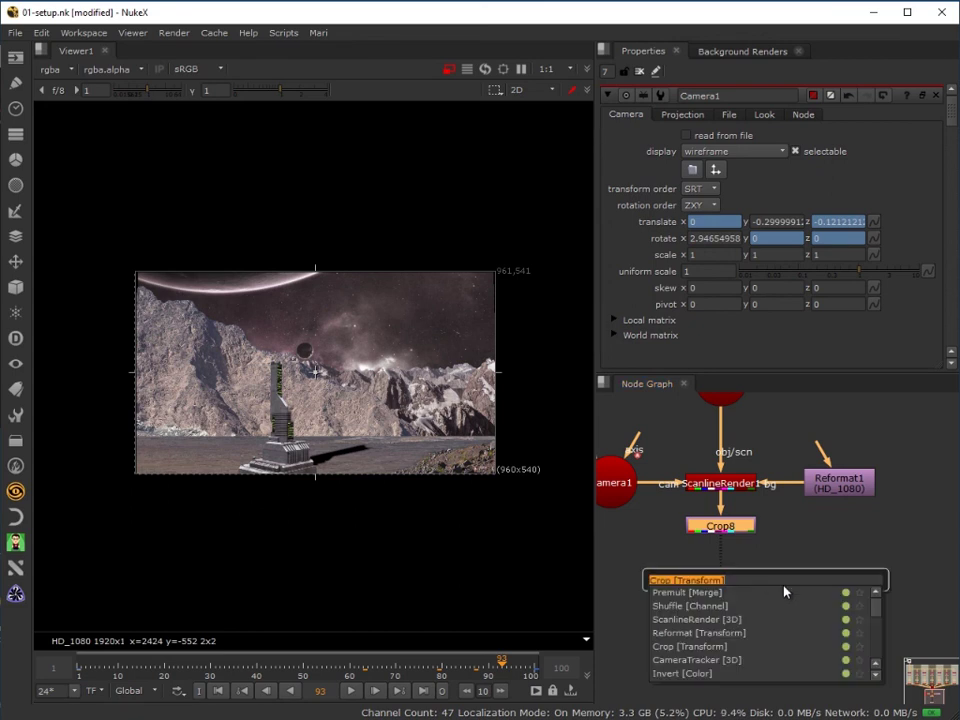
pyautogui.press('Escape')
pyautogui.write('g')
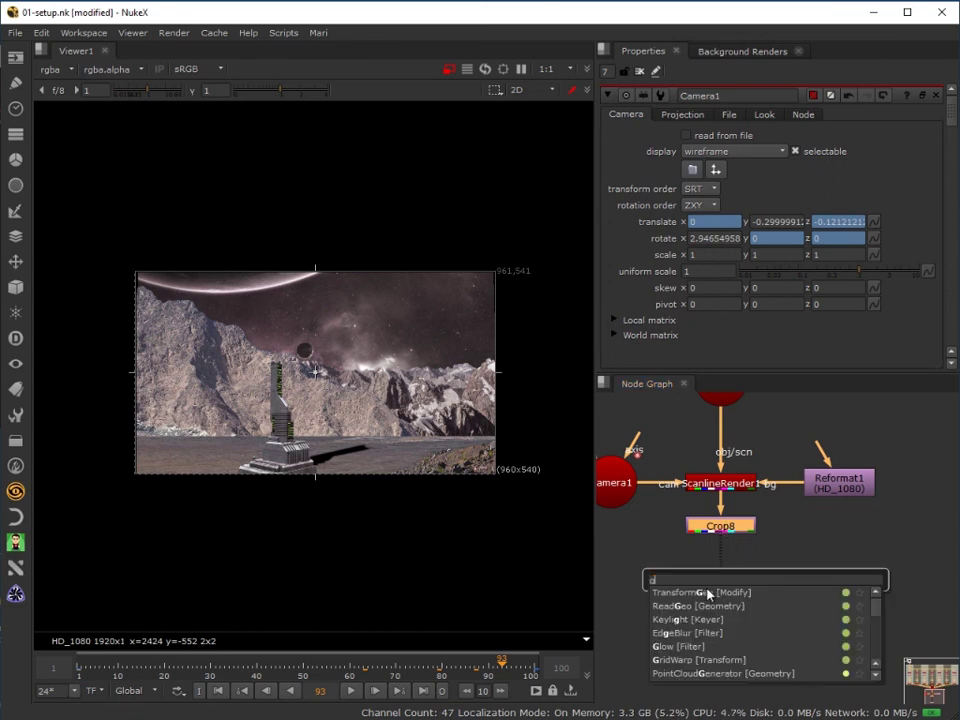
pyautogui.press('Escape')
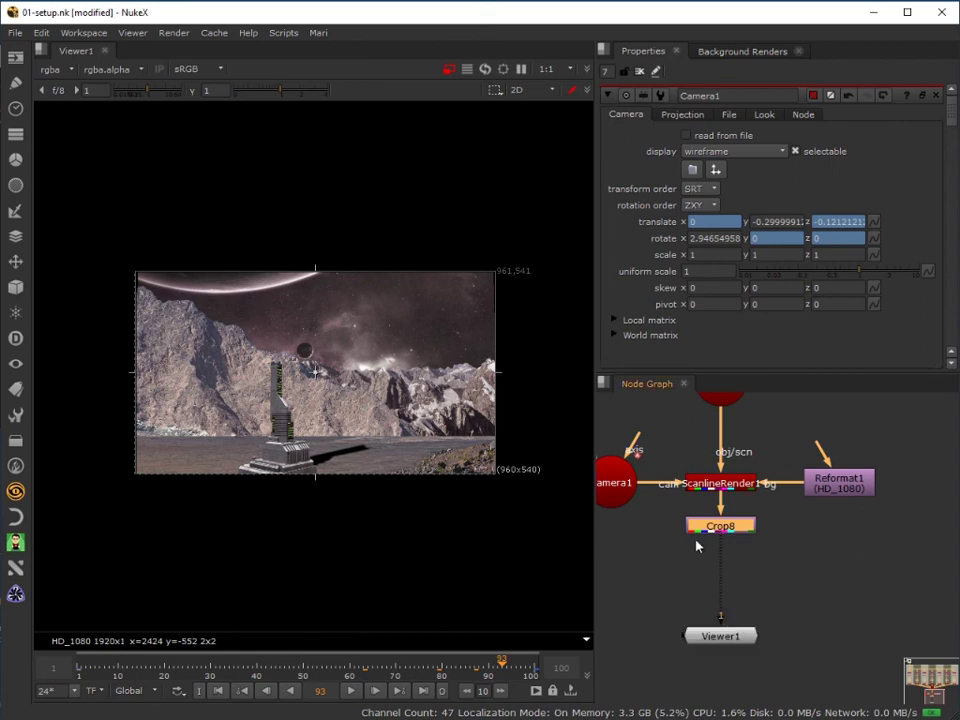
# Insert a Grade node between Crop8 and Viewer1, placed just below the crop.
pyautogui.press('g')
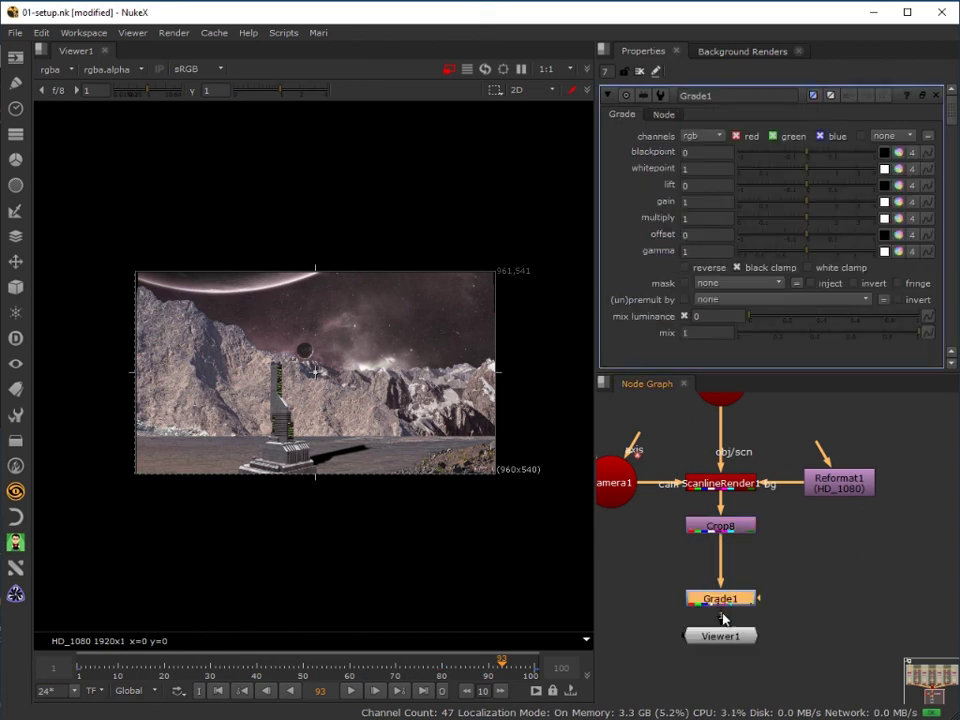
pyautogui.moveTo(723, 614); pyautogui.dragTo(725, 579)
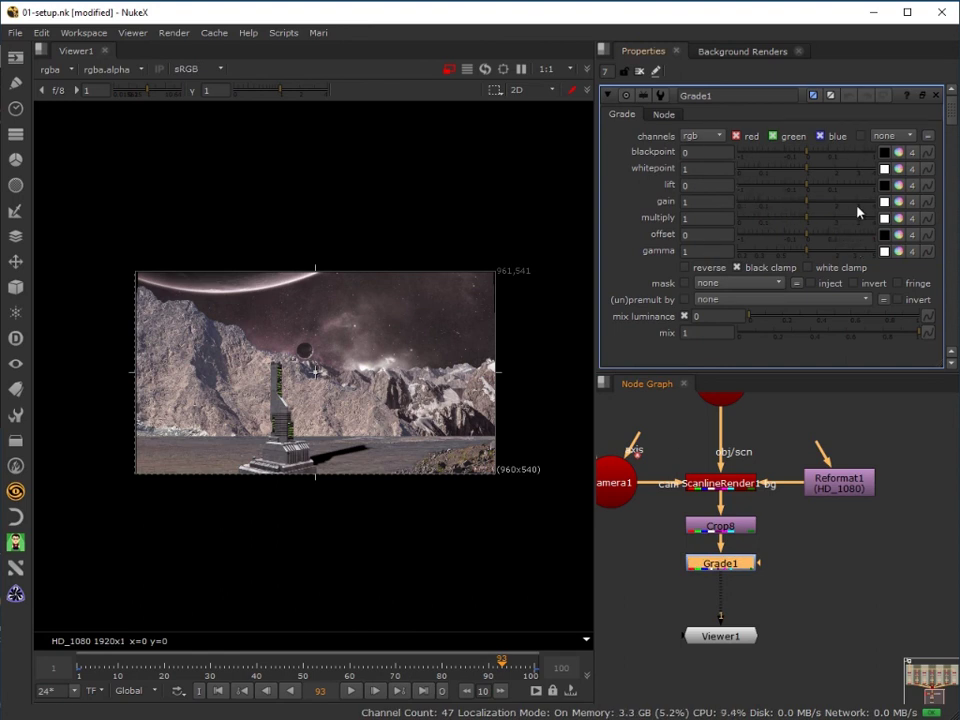
# Cool the image with the Grade node's gain, setting blue to 1.35 and red to 0.82.
pyautogui.click(899, 202)
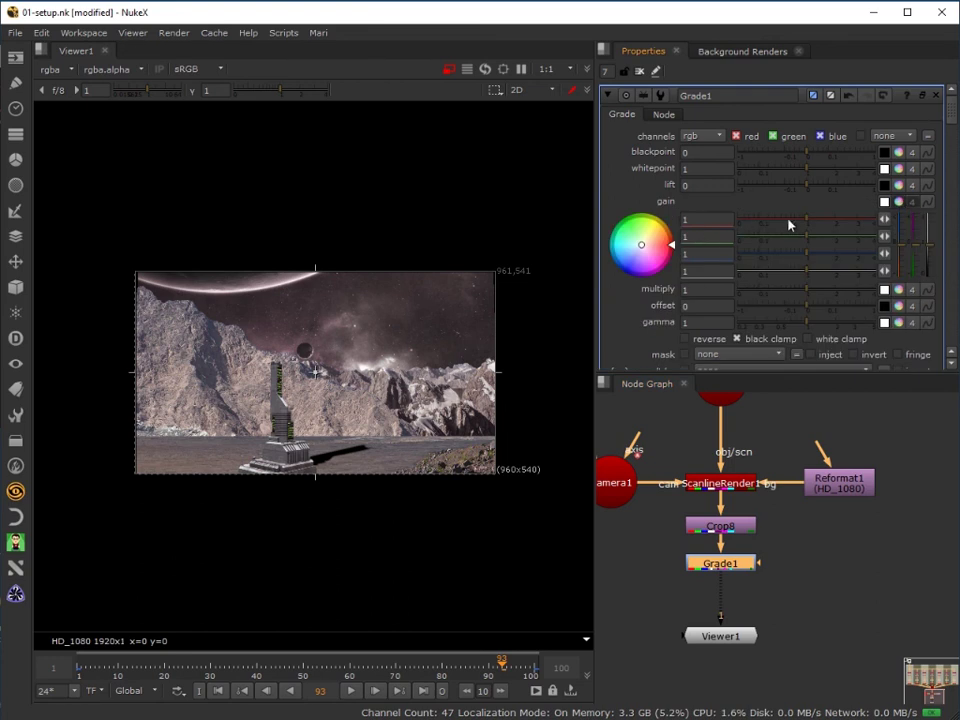
pyautogui.moveTo(805, 255); pyautogui.dragTo(819, 262)
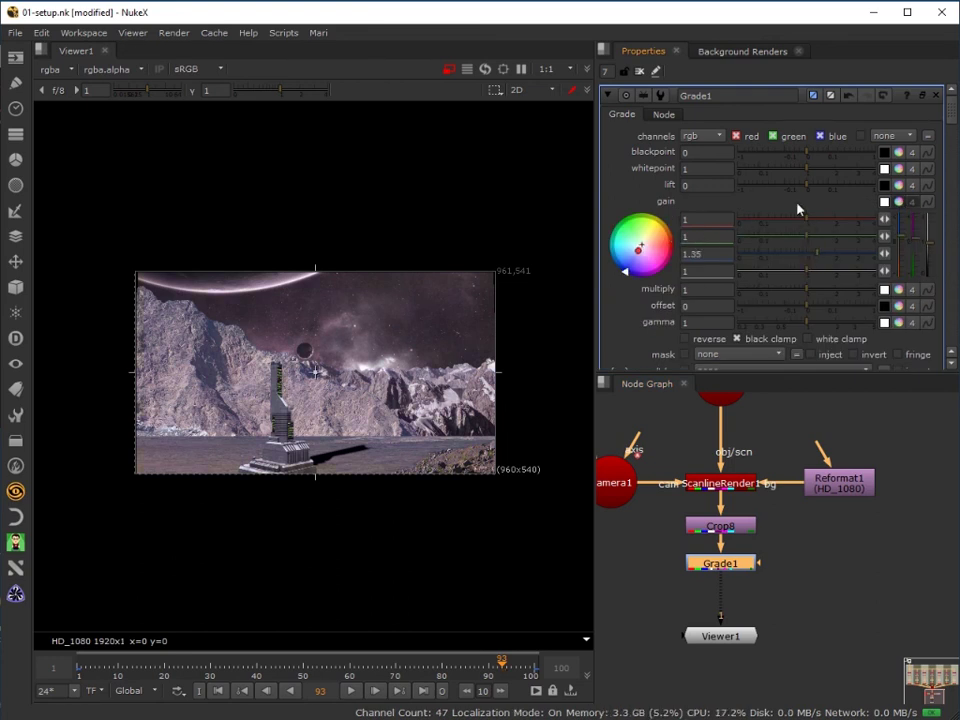
pyautogui.moveTo(808, 223); pyautogui.dragTo(801, 227)
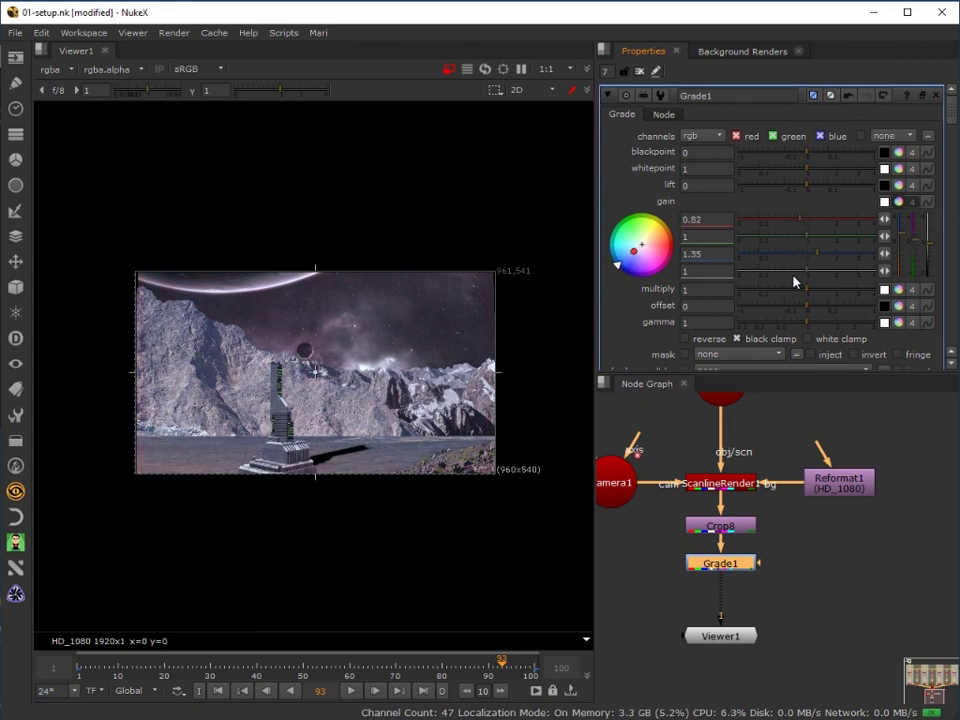
# Set the Grade node's red gamma to 1.1 and try an offset of -0.36 before resetting the offset to 0.
pyautogui.click(899, 323)
pyautogui.moveTo(806, 344); pyautogui.dragTo(811, 346)
pyautogui.moveTo(754, 306); pyautogui.dragTo(767, 320)
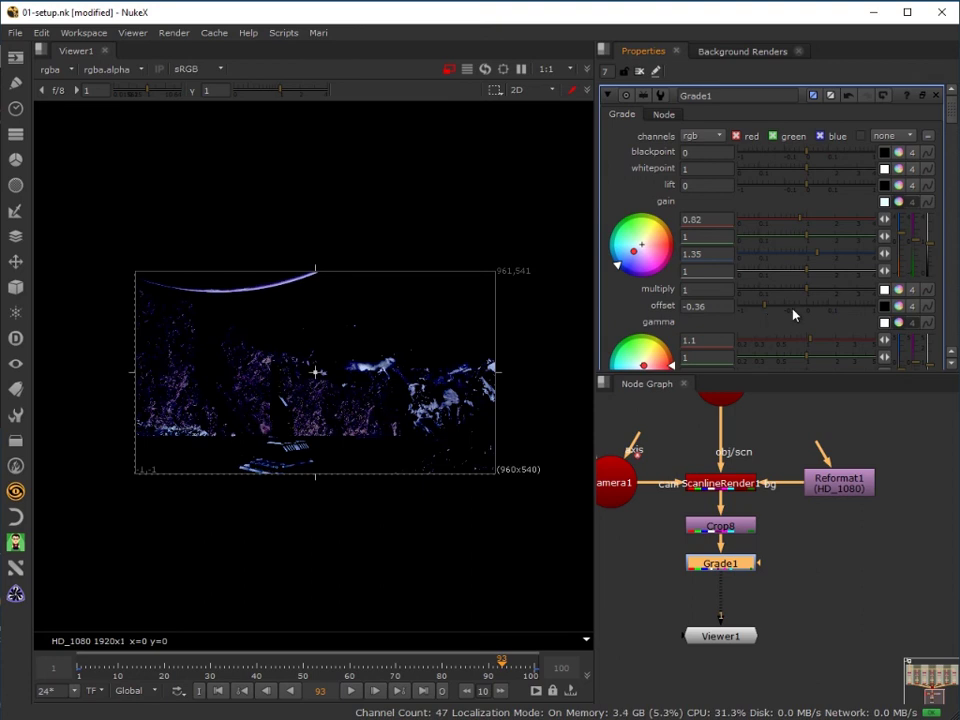
pyautogui.click(801, 313)
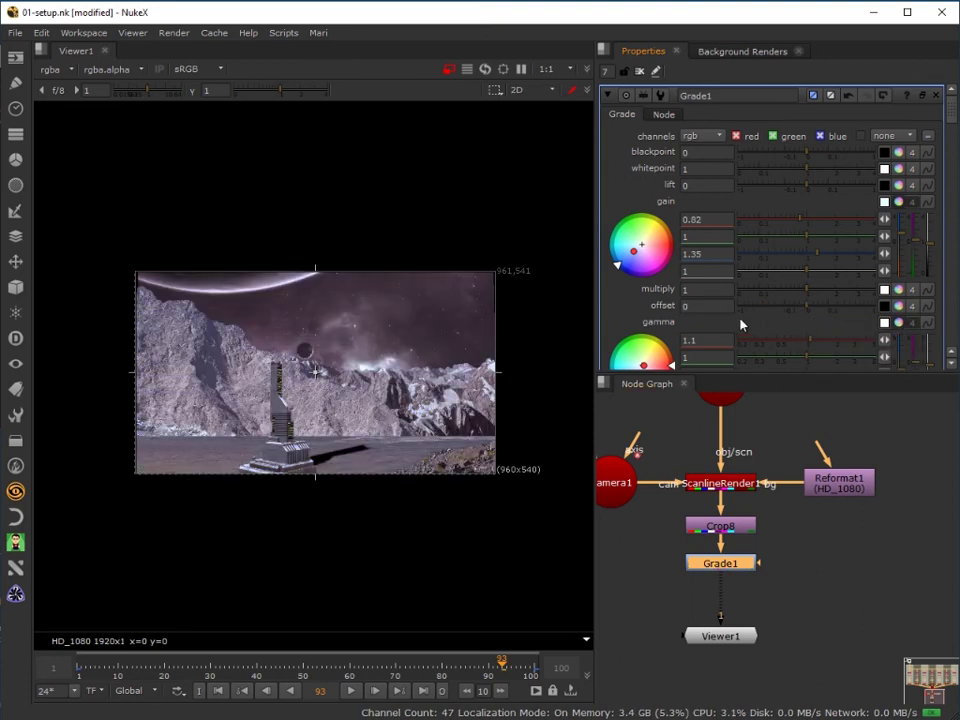
# Set the Grade node's blue gamma to 1.15.
pyautogui.scroll(-3, 776, 317)
pyautogui.moveTo(806, 286); pyautogui.dragTo(812, 286)
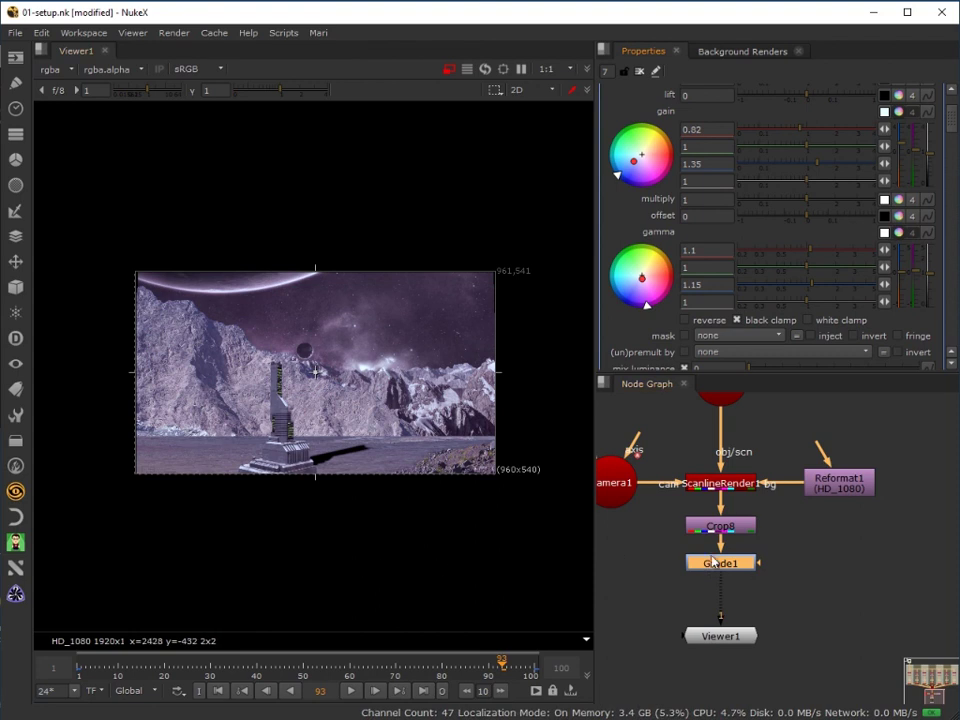
# Insert a Multiply (Math) node between Premult6 and Card6 in the tower shadow branch, placed directly below Premult6.
pyautogui.scroll(-2, 712, 563)
pyautogui.moveTo(664, 574); pyautogui.dragTo(750, 660)
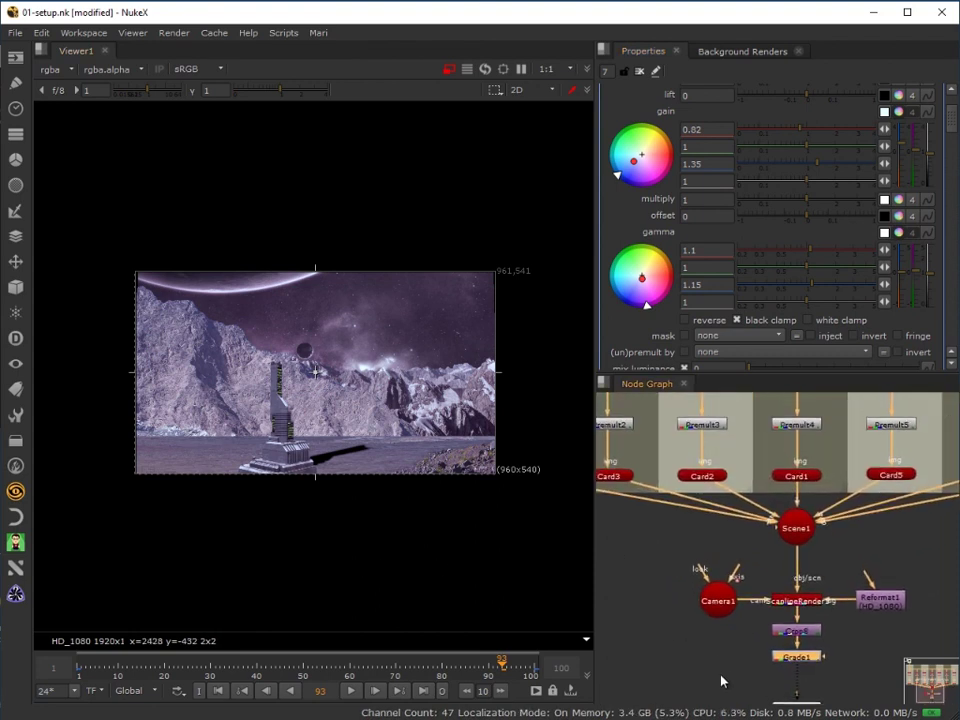
pyautogui.moveTo(673, 580); pyautogui.dragTo(587, 642)
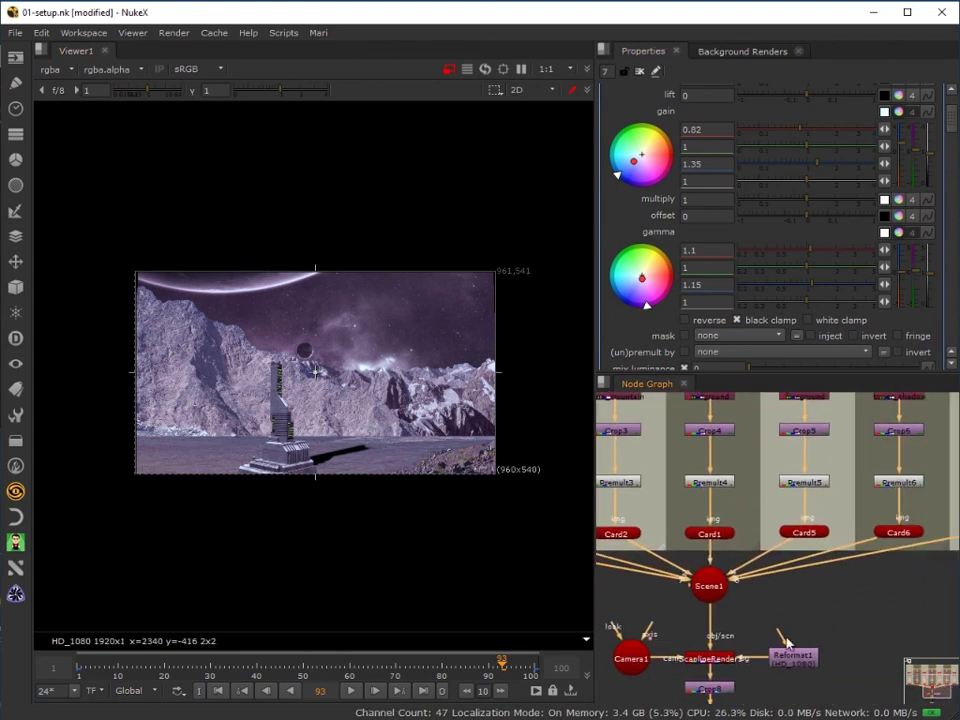
pyautogui.scroll(4, 793, 690)
pyautogui.scroll(2, 812, 565)
pyautogui.scroll(-4, 785, 545)
pyautogui.scroll(2, 780, 542)
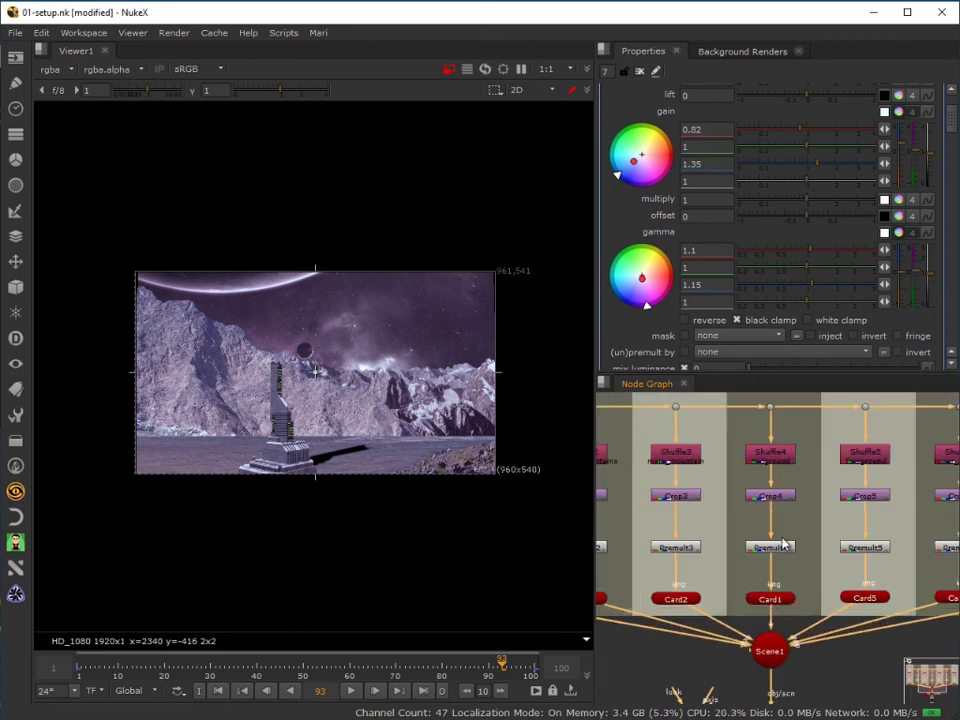
pyautogui.scroll(2, 690, 523)
pyautogui.press('f')
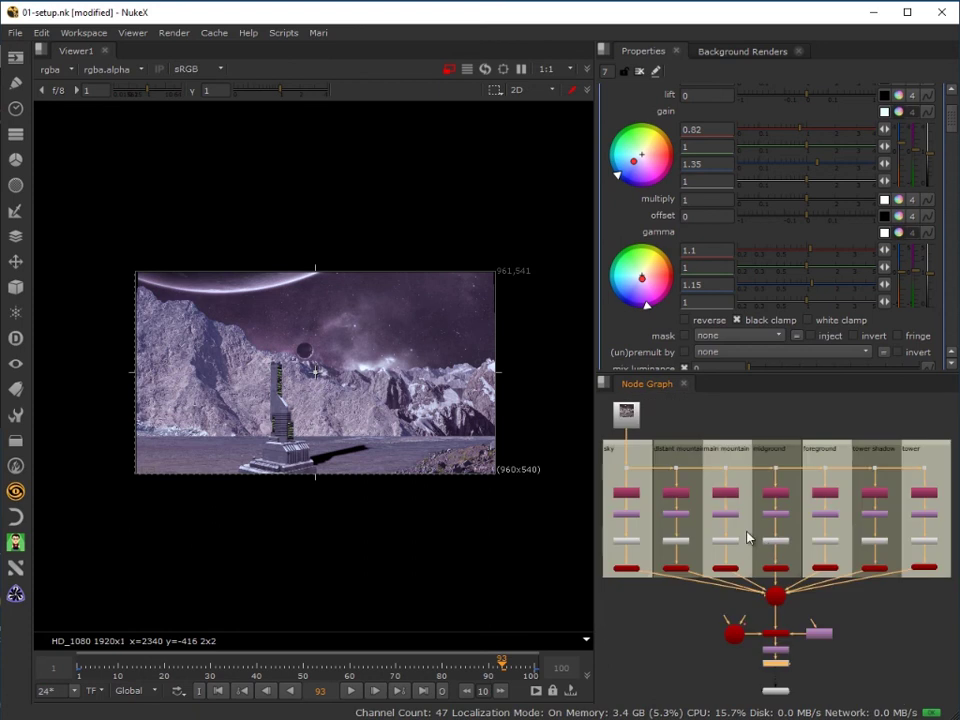
pyautogui.scroll(6, 853, 583)
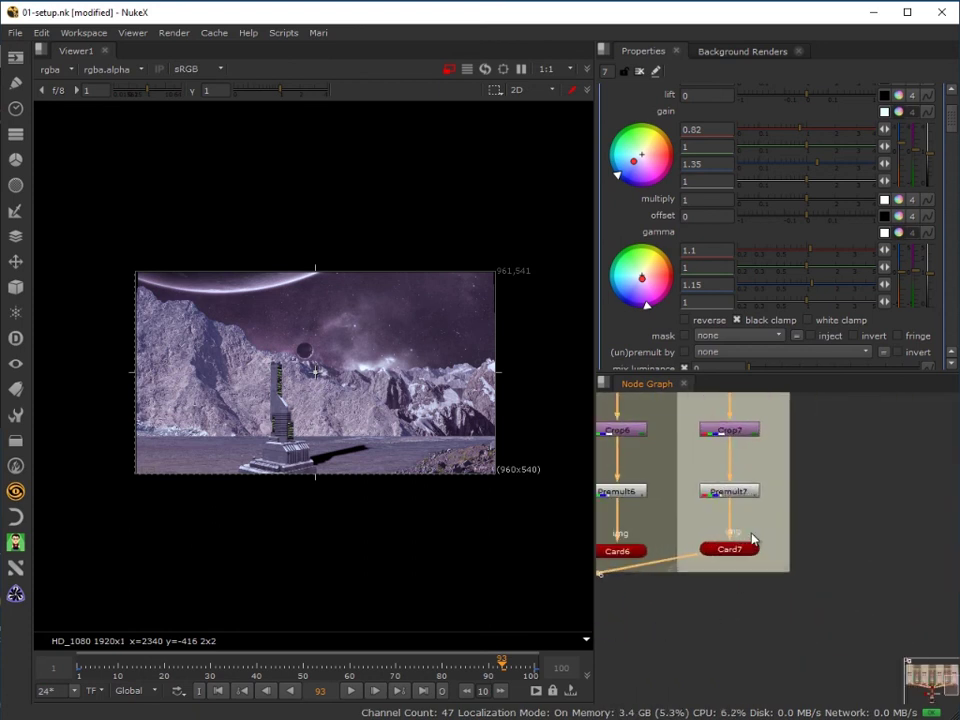
pyautogui.scroll(1, 760, 520)
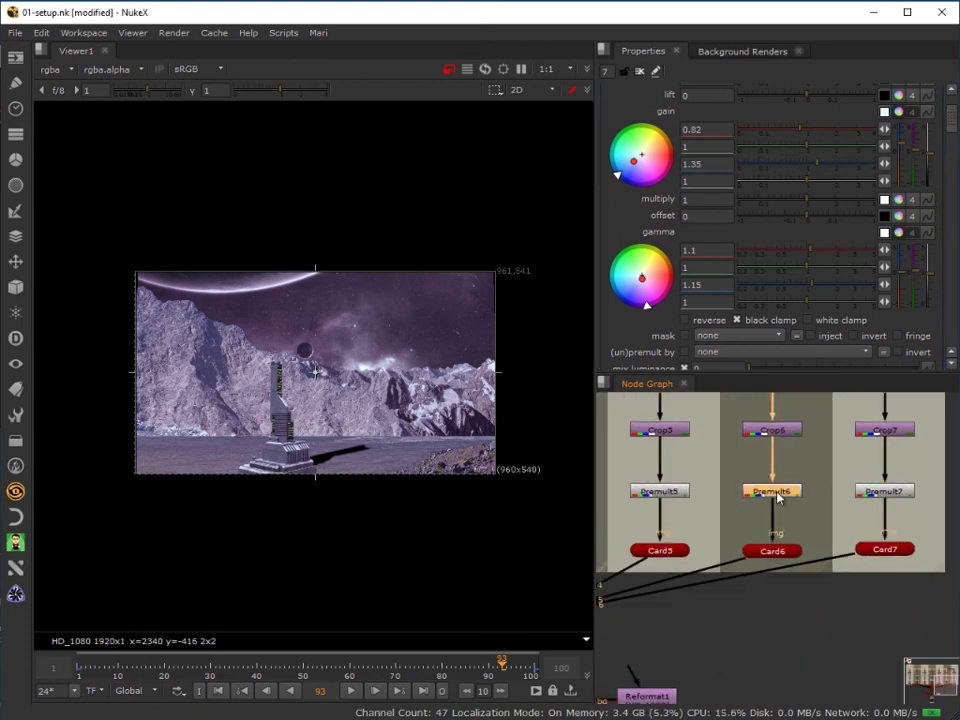
pyautogui.press('Tab')
pyautogui.write('multi')
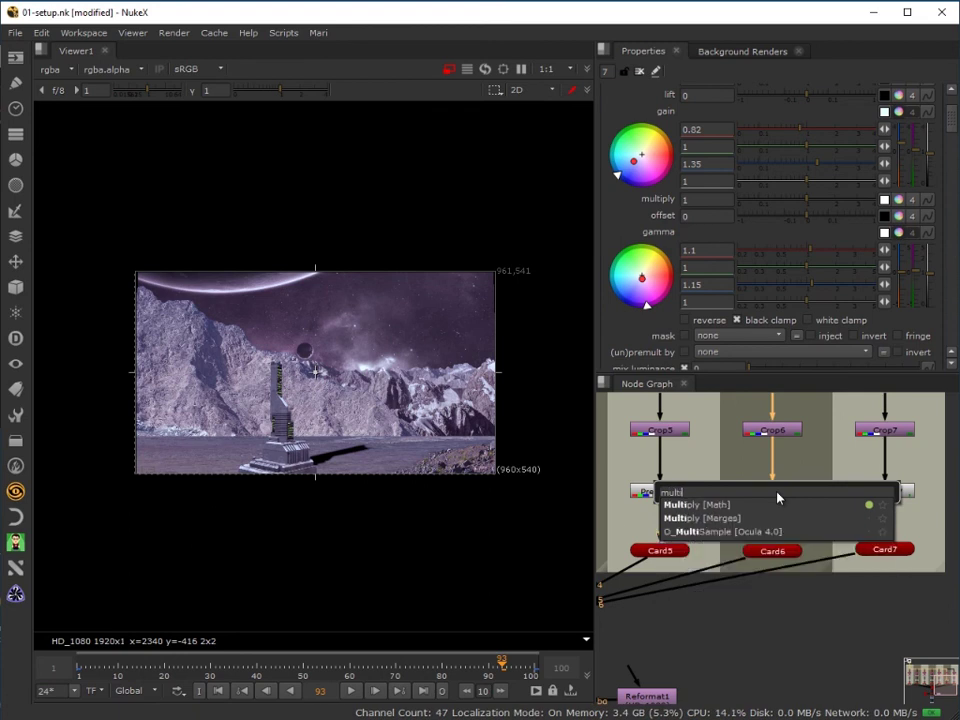
pyautogui.press('Down')
pyautogui.press('Return')
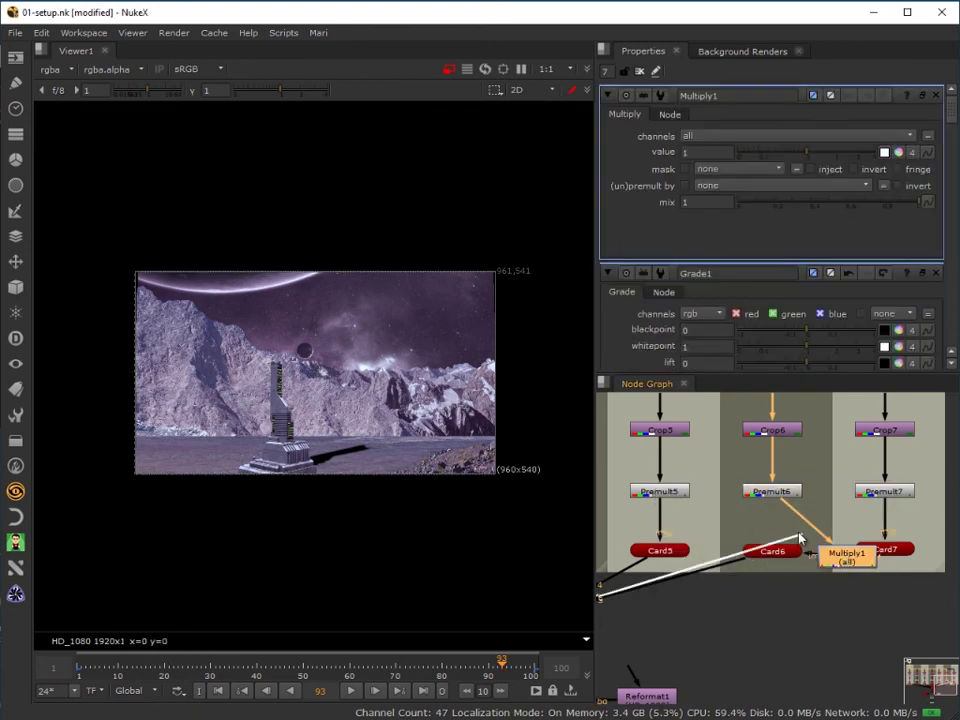
pyautogui.click(828, 559)
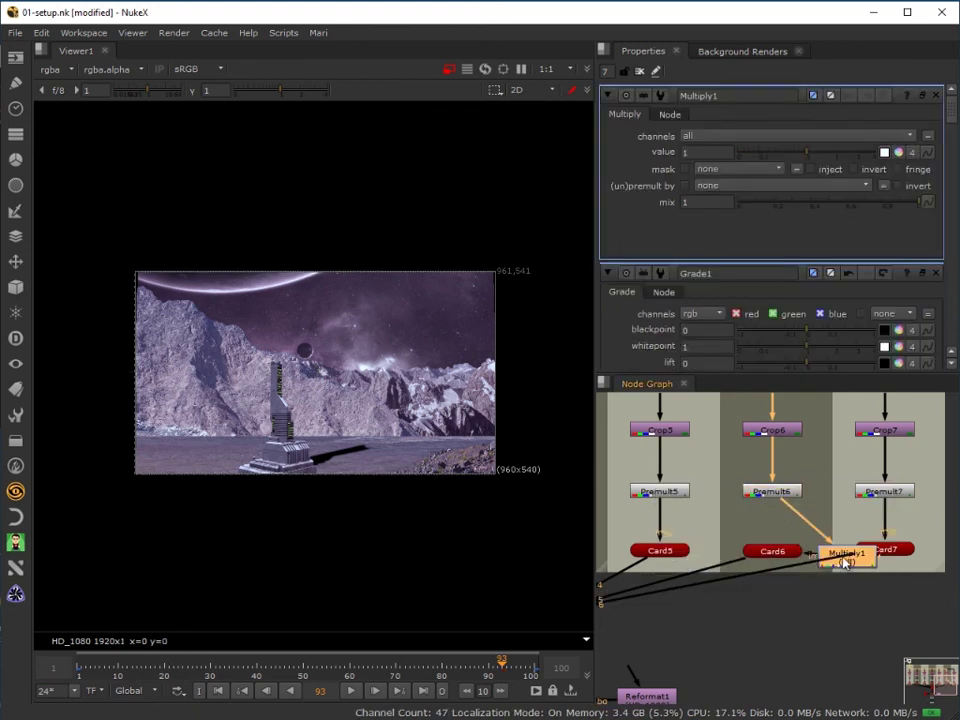
pyautogui.moveTo(840, 562); pyautogui.dragTo(765, 527)
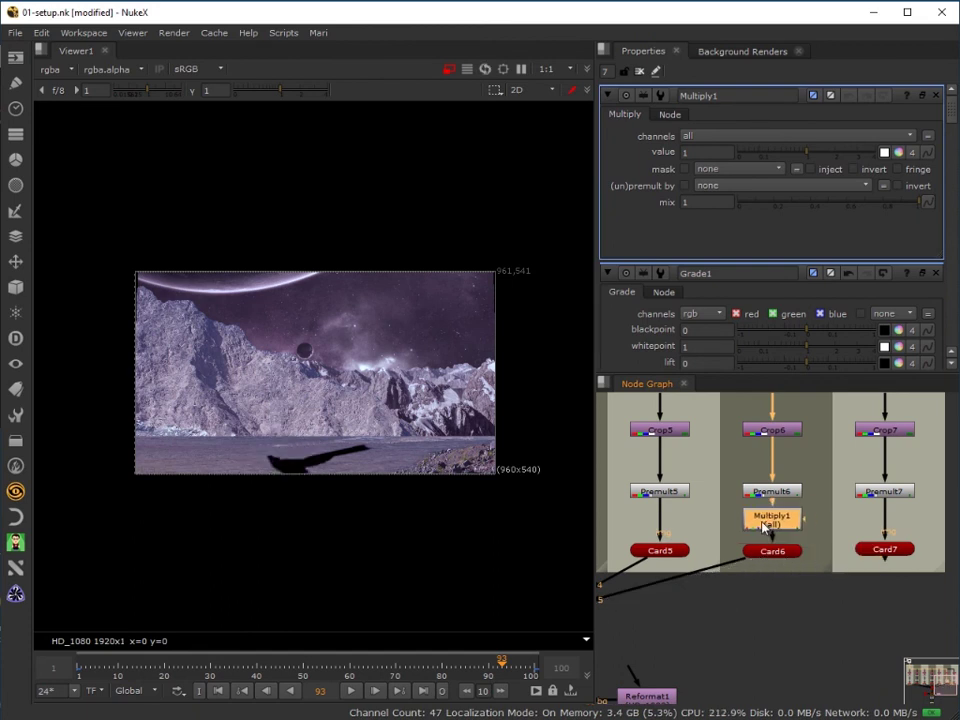
# Reconnect Card7 to Scene1 and lighten the tower shadow by setting the Multiply node's value to 0.26.
pyautogui.click(790, 153)
pyautogui.moveTo(790, 158); pyautogui.dragTo(761, 170)
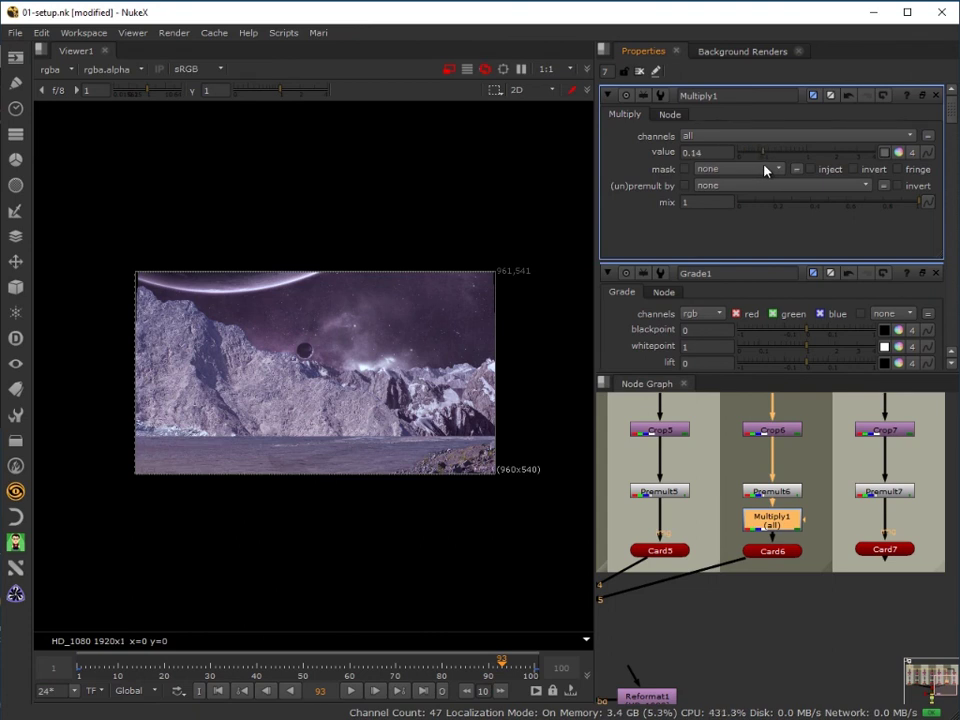
pyautogui.moveTo(748, 630); pyautogui.dragTo(834, 531)
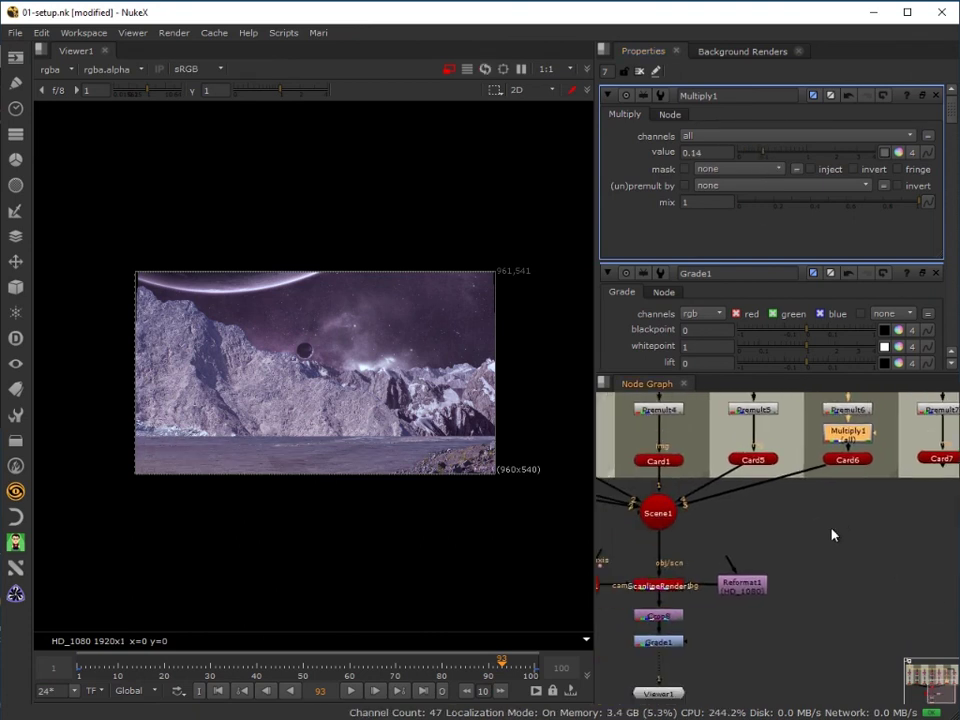
pyautogui.moveTo(947, 474); pyautogui.dragTo(657, 512)
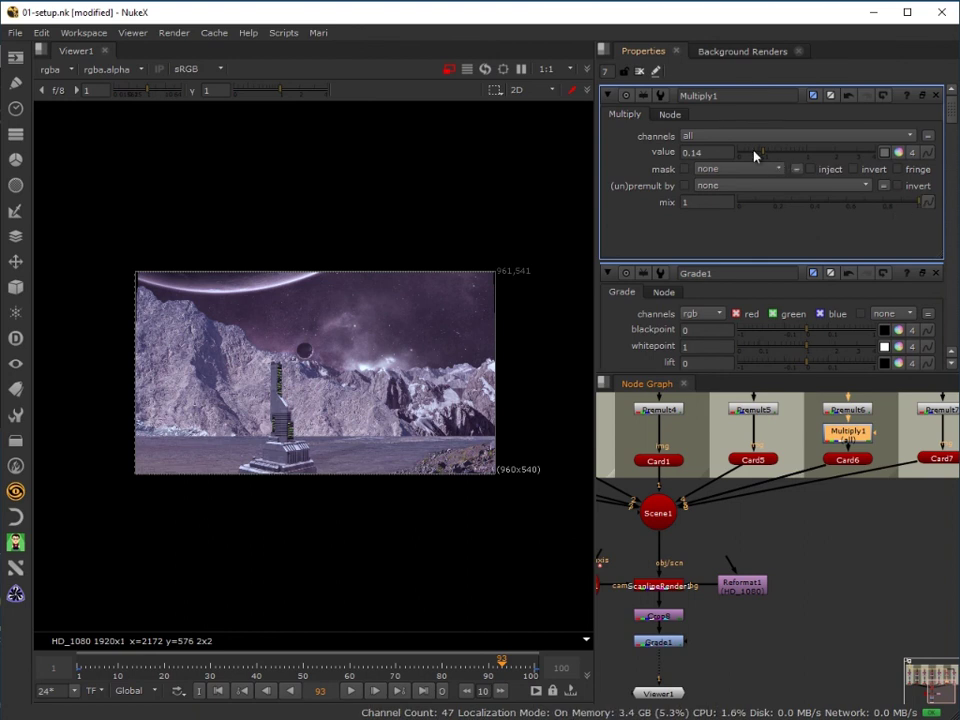
pyautogui.moveTo(754, 156); pyautogui.dragTo(771, 156)
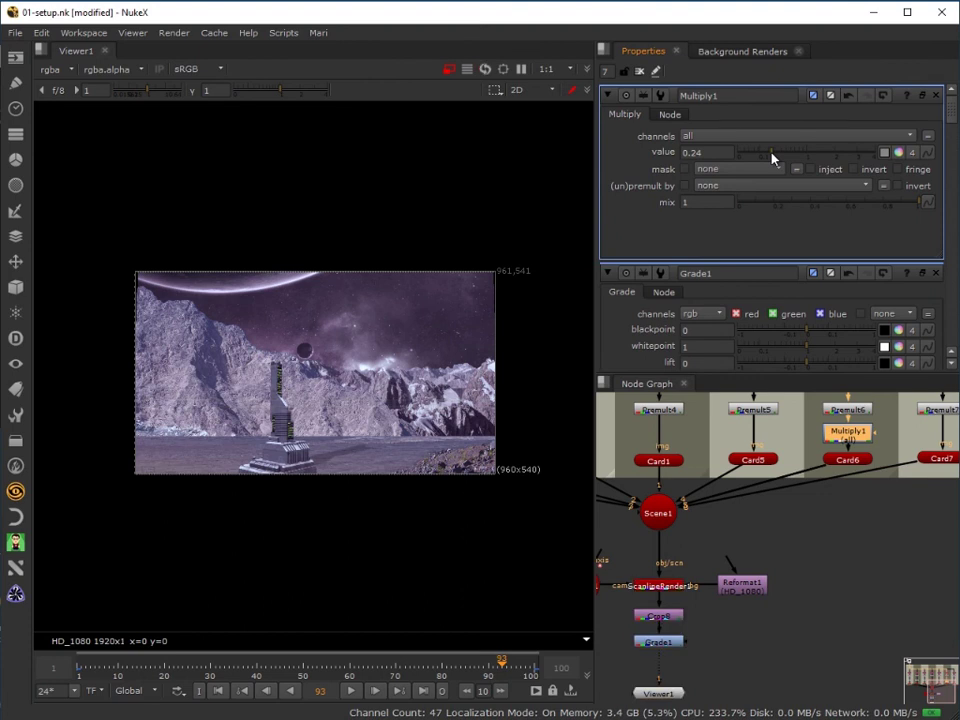
# Move Multiply1 and Card6 lower and insert a Blur node of size 24.5 between Premult6 and Multiply1.
pyautogui.moveTo(848, 432); pyautogui.dragTo(845, 508)
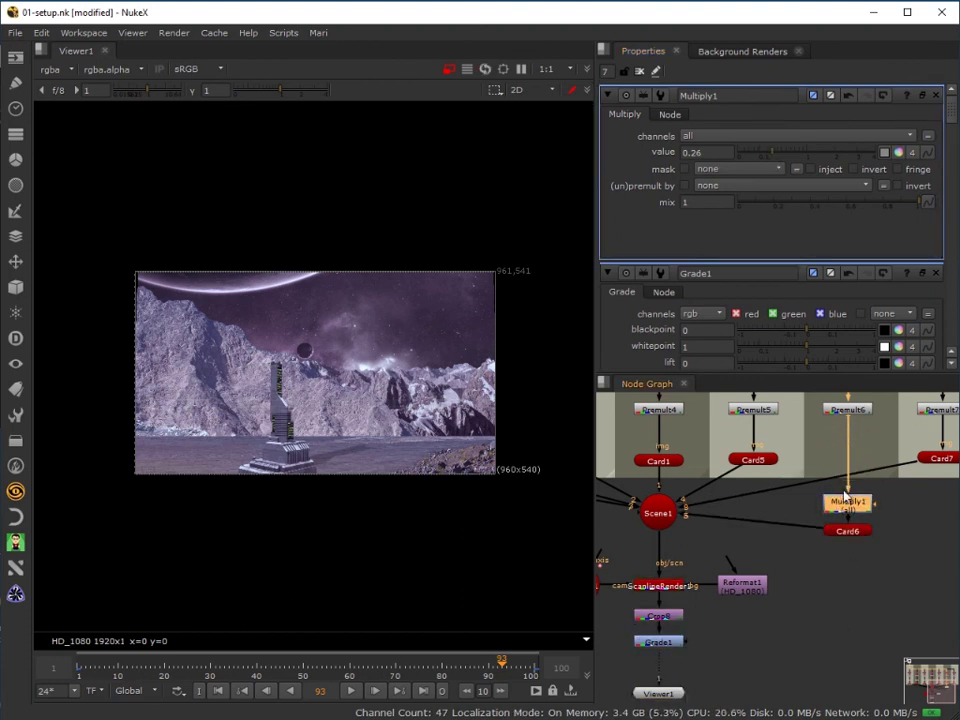
pyautogui.click(847, 422)
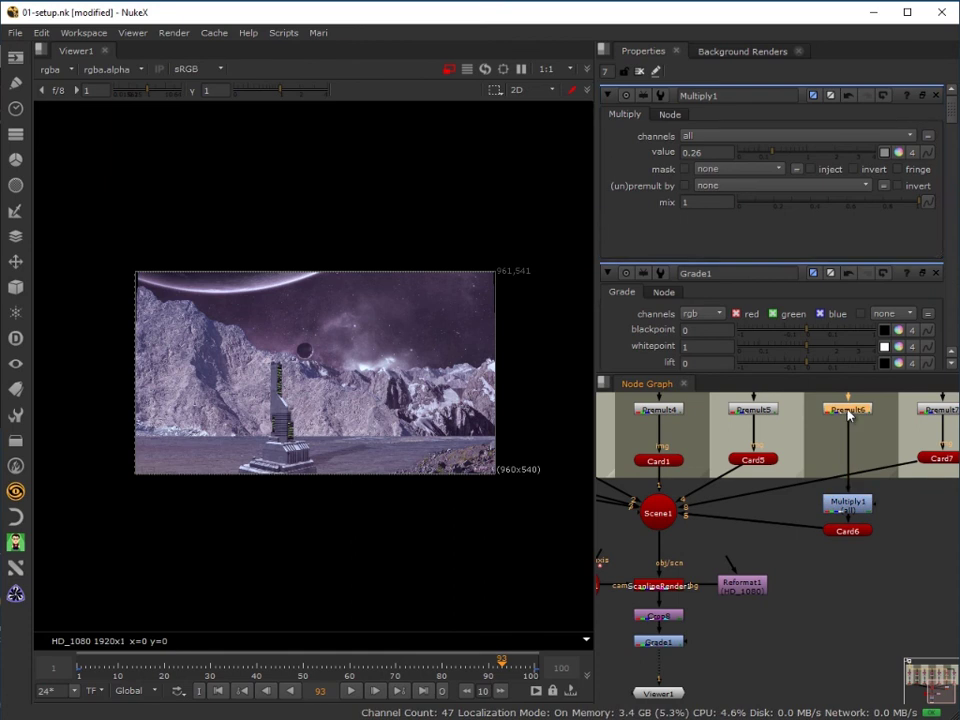
pyautogui.press('b')
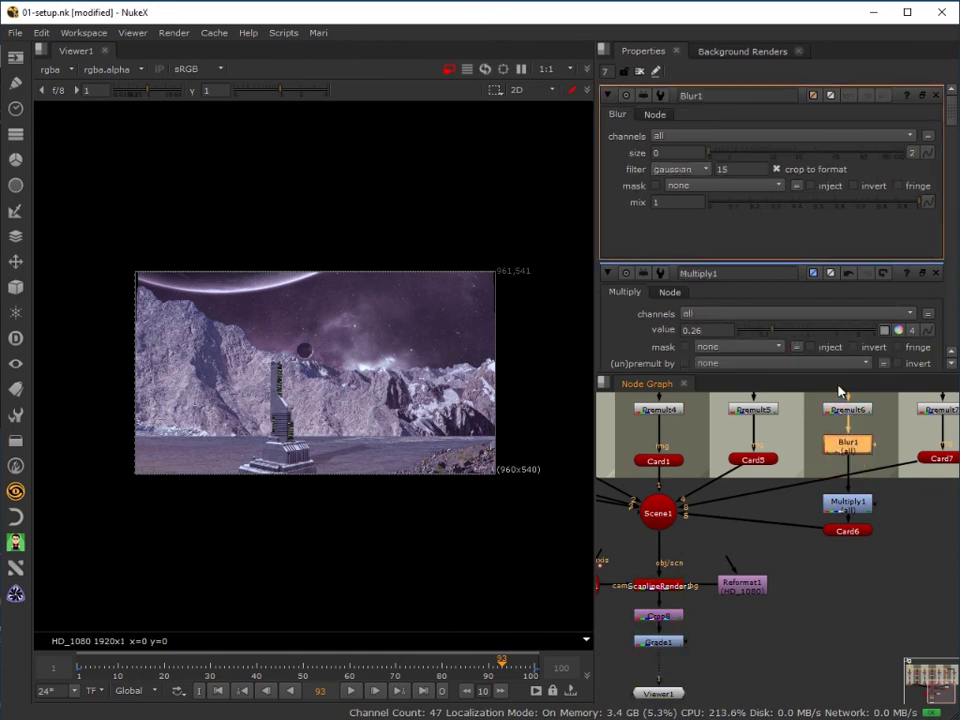
pyautogui.moveTo(713, 155); pyautogui.dragTo(735, 155)
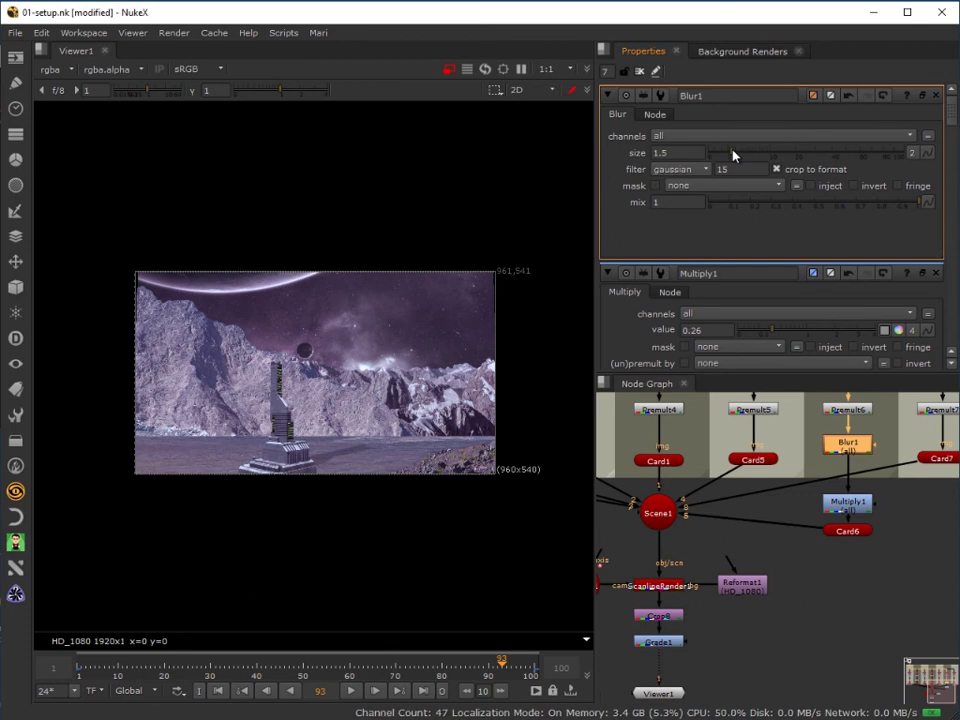
pyautogui.moveTo(735, 155); pyautogui.dragTo(805, 158)
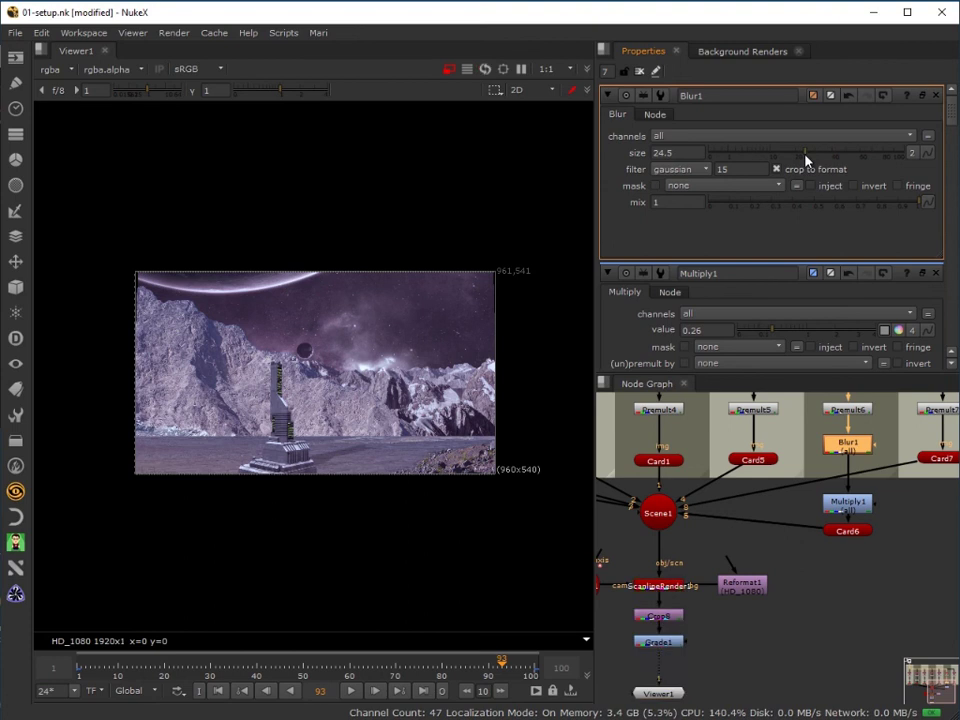
pyautogui.click(845, 502)
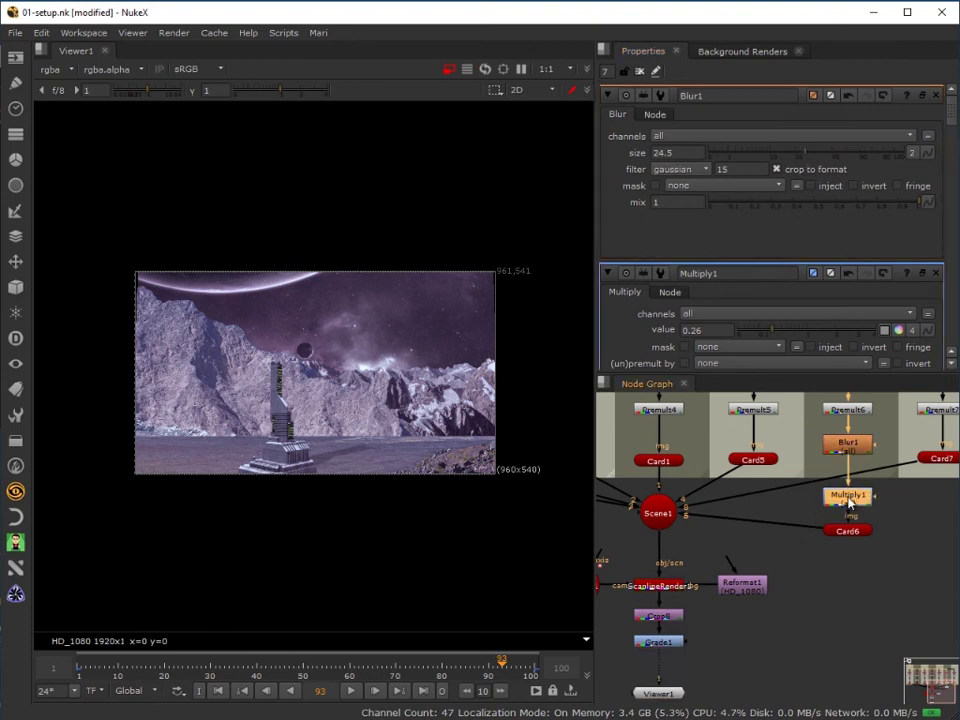
# Examine the tower's blurred ground shadow up close and within the whole graded frame.
pyautogui.scroll(1, 379, 489)
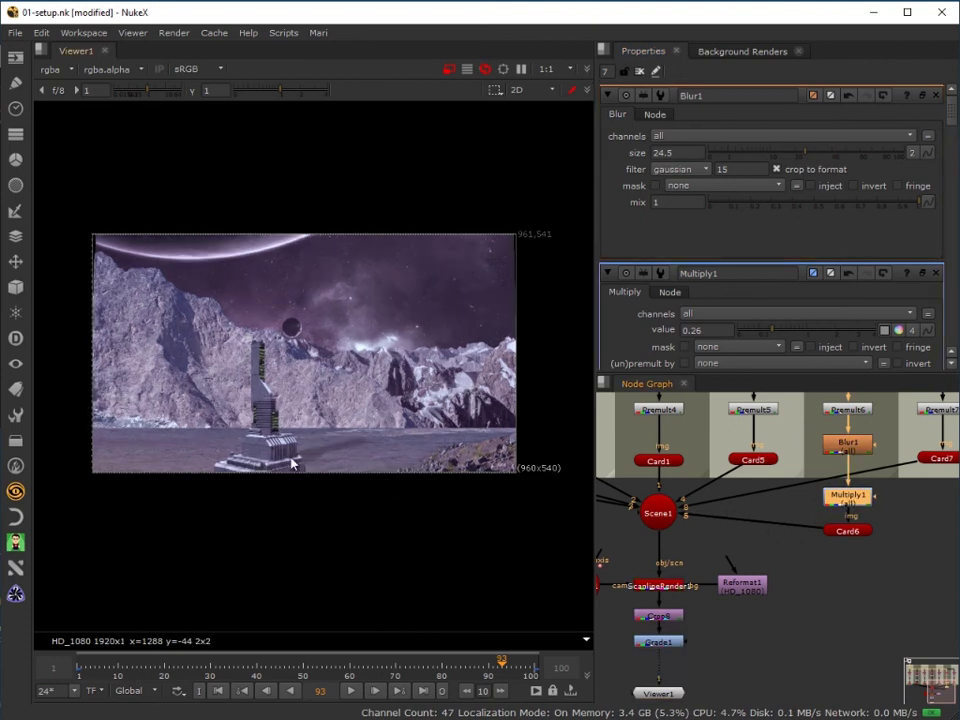
pyautogui.scroll(3, 305, 487)
pyautogui.scroll(-3, 253, 343)
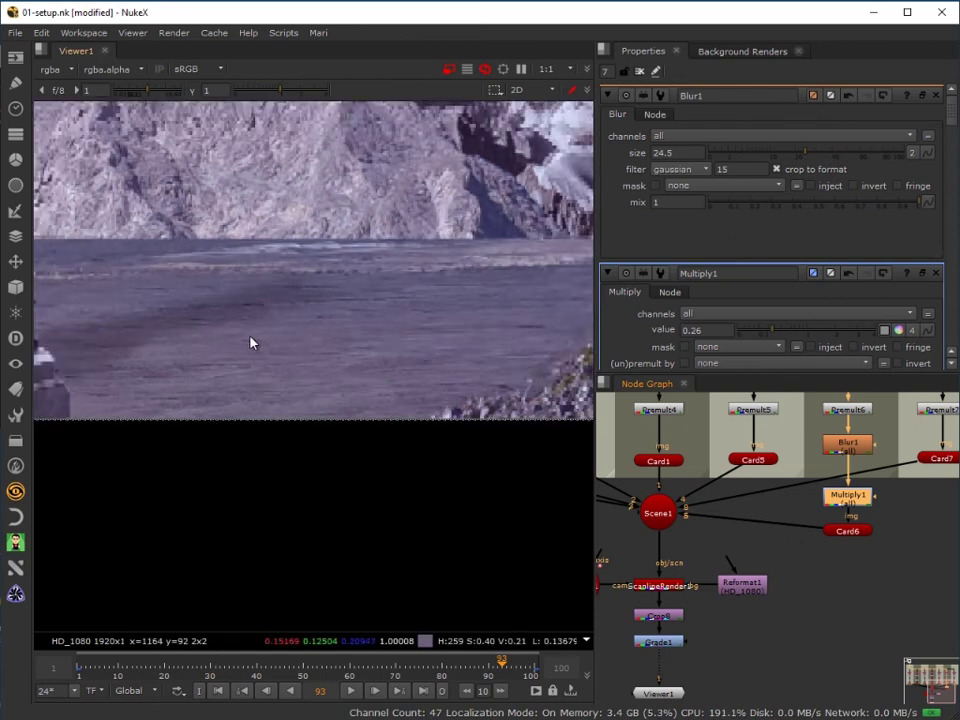
pyautogui.scroll(-1, 307, 367)
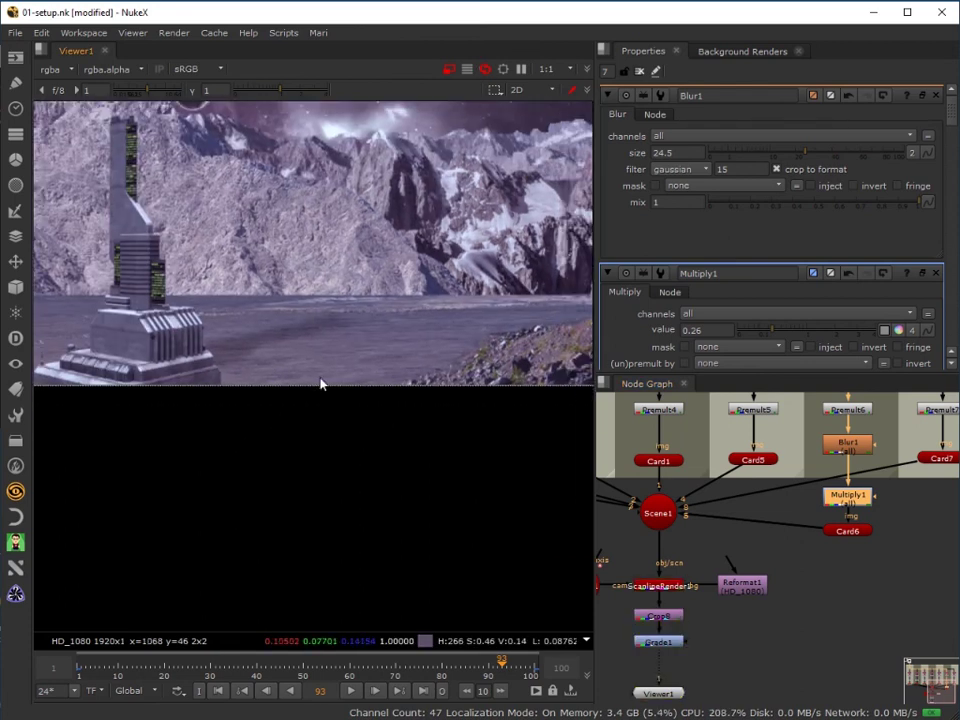
pyautogui.scroll(-1, 328, 377)
pyautogui.scroll(-1, 290, 386)
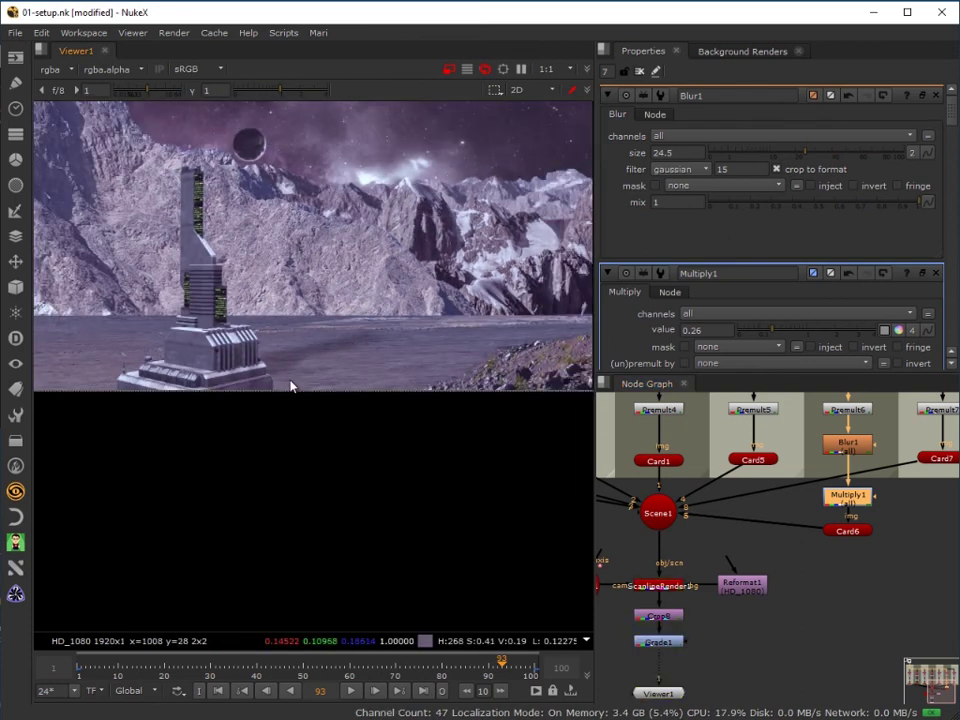
pyautogui.scroll(-2, 291, 386)
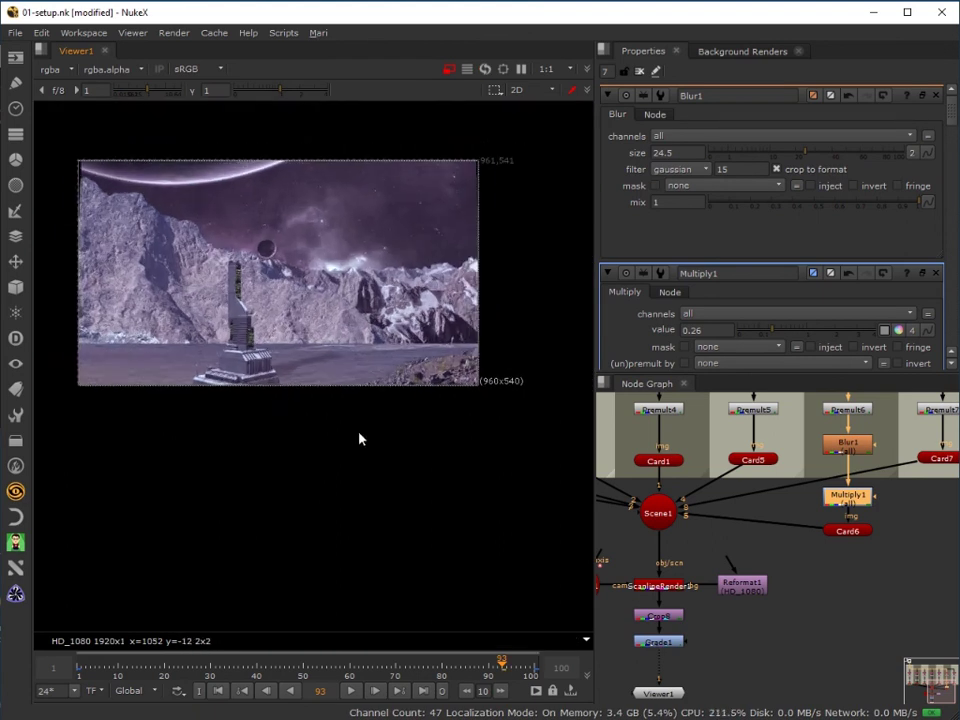
pyautogui.scroll(-1, 340, 430)
pyautogui.moveTo(317, 444); pyautogui.dragTo(364, 474)
pyautogui.scroll(1, 366, 468)
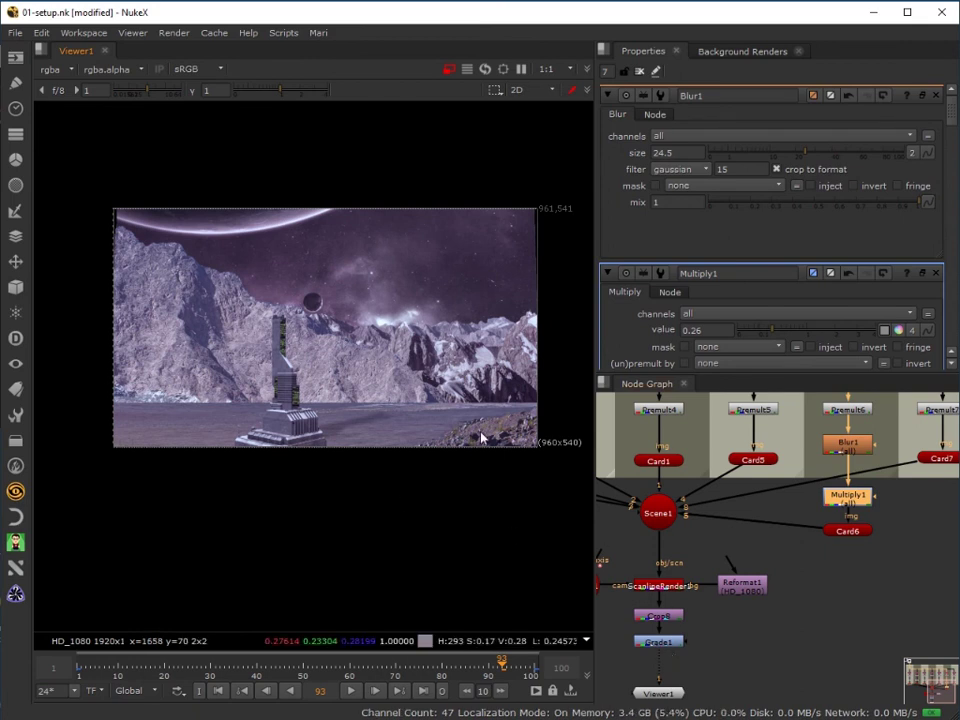
pyautogui.scroll(1, 483, 437)
pyautogui.scroll(-1, 443, 435)
pyautogui.scroll(-1, 443, 435)
pyautogui.scroll(1, 443, 435)
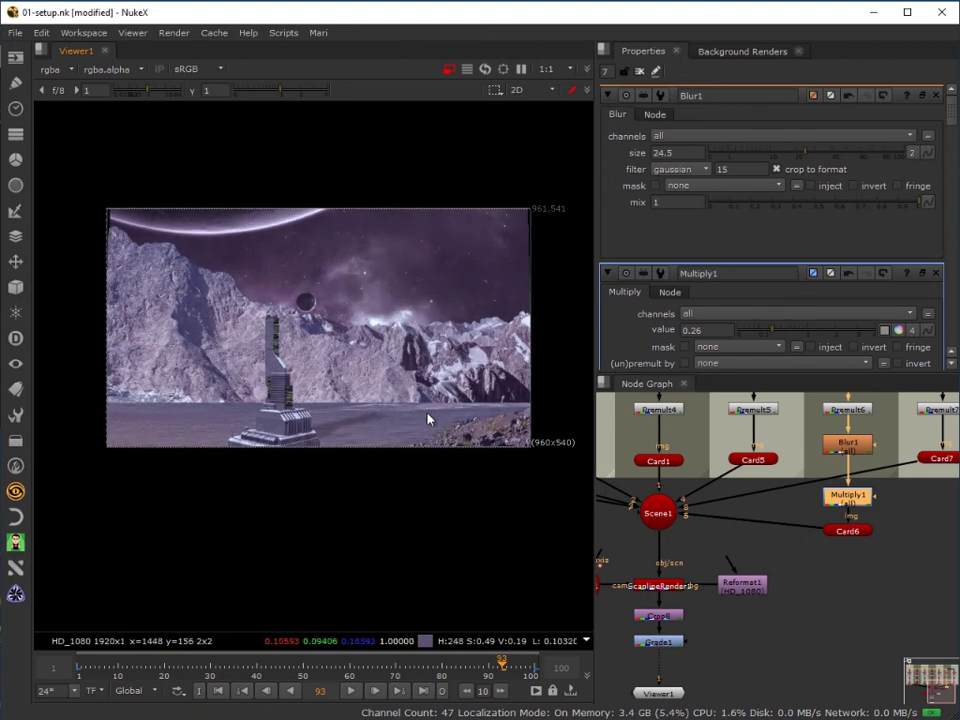